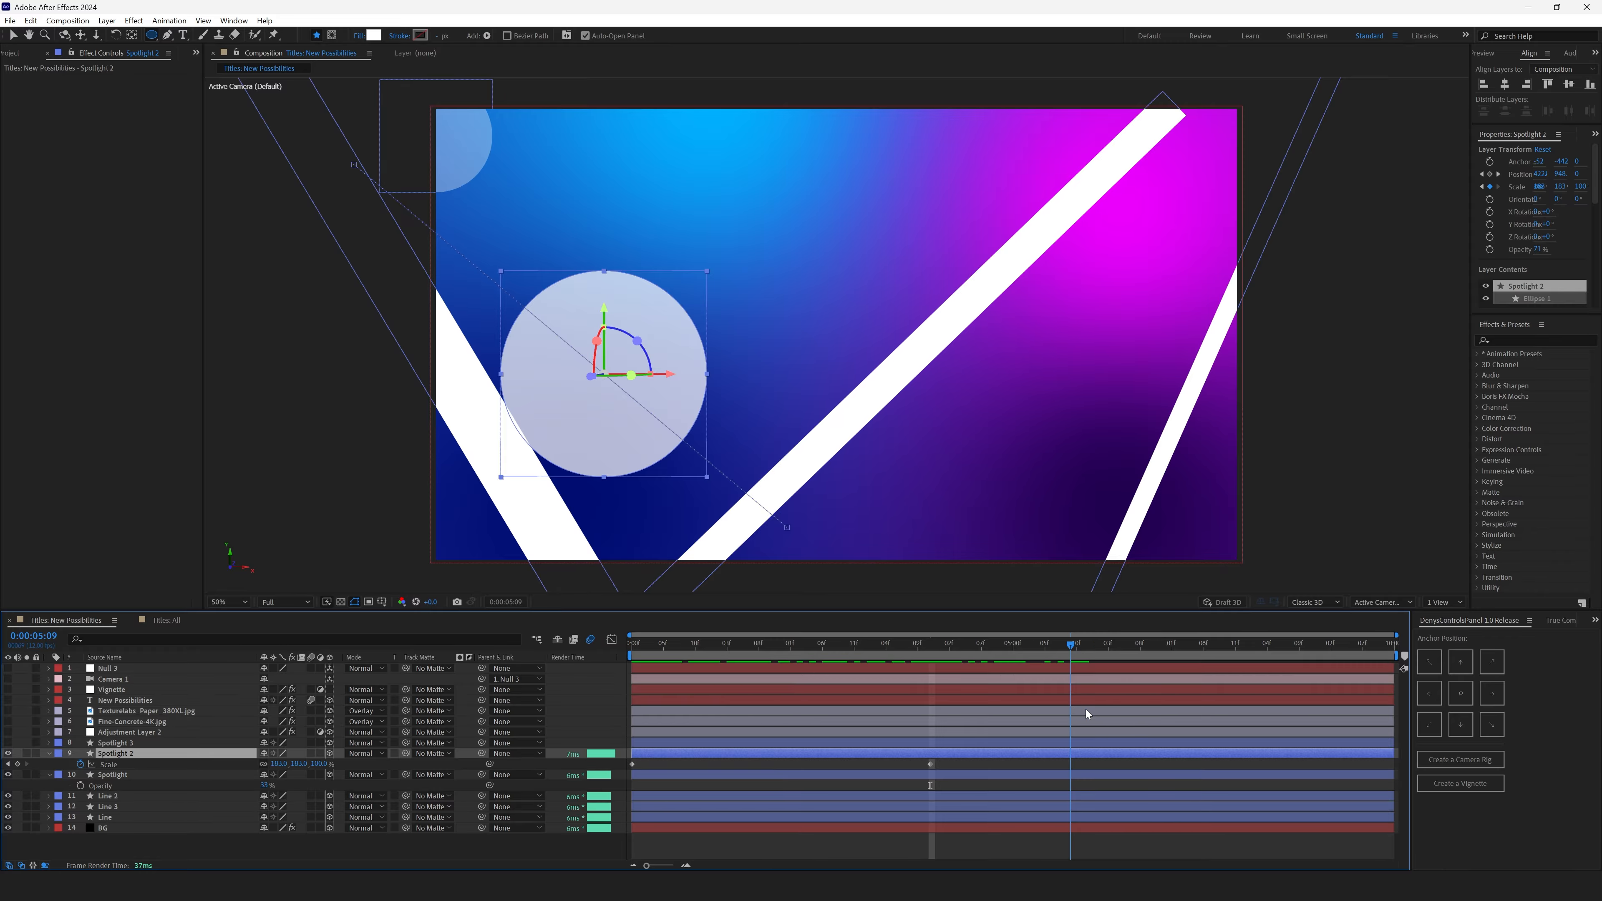
- Turn on the Spotlight 3 layer's visibility and scrub through the timeline to preview it
click(17, 744)
click(9, 743)
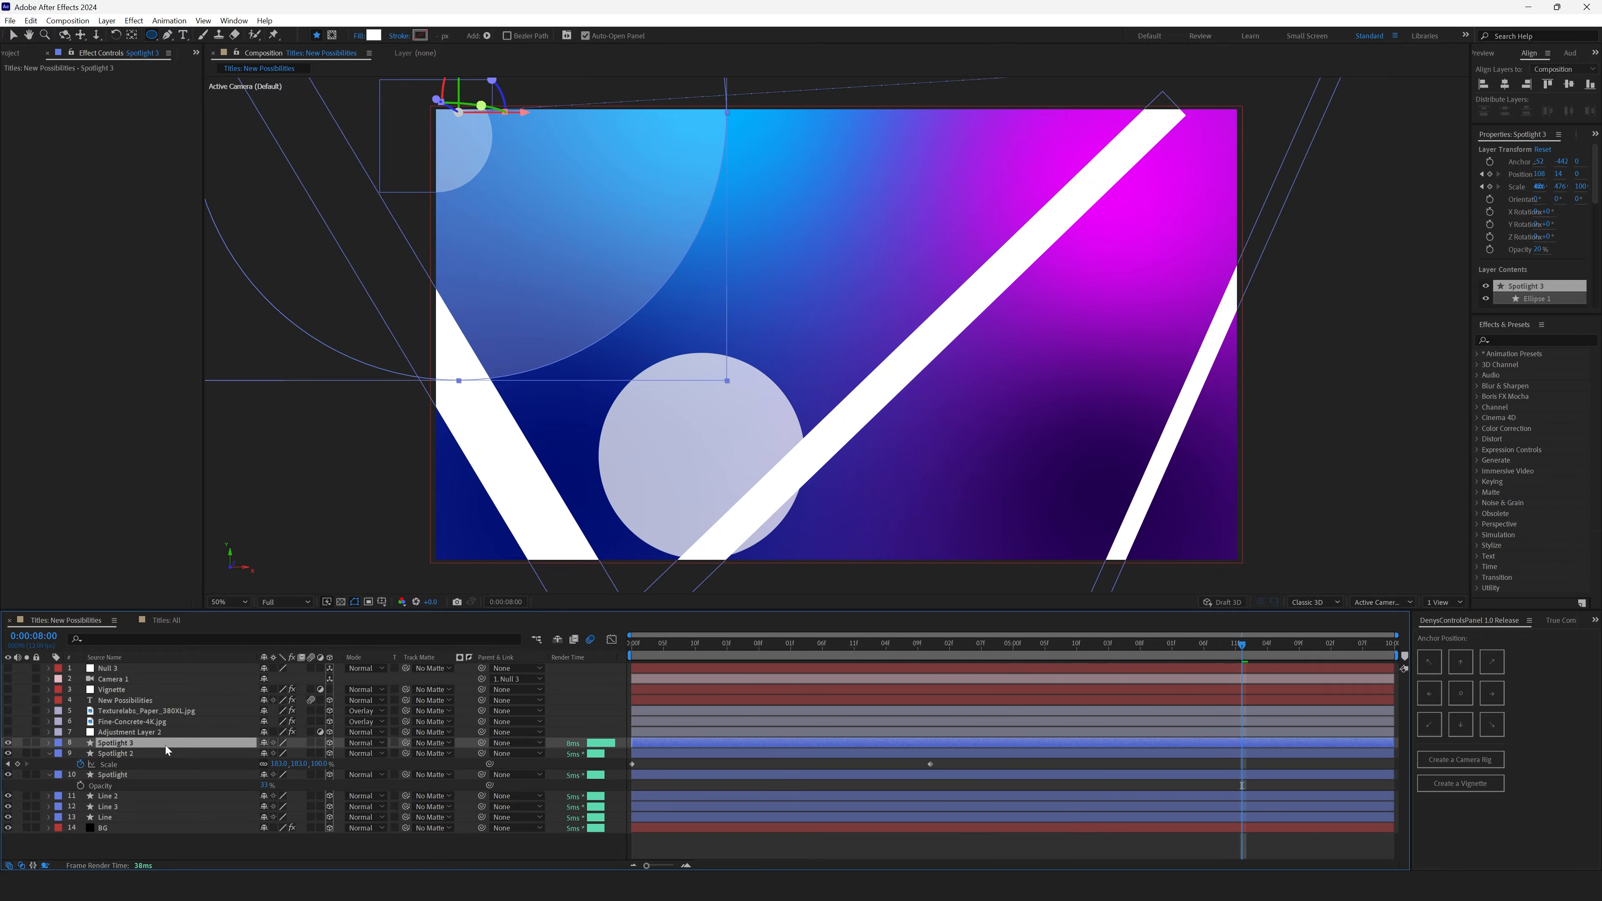
drag(613, 645, 1128, 669)
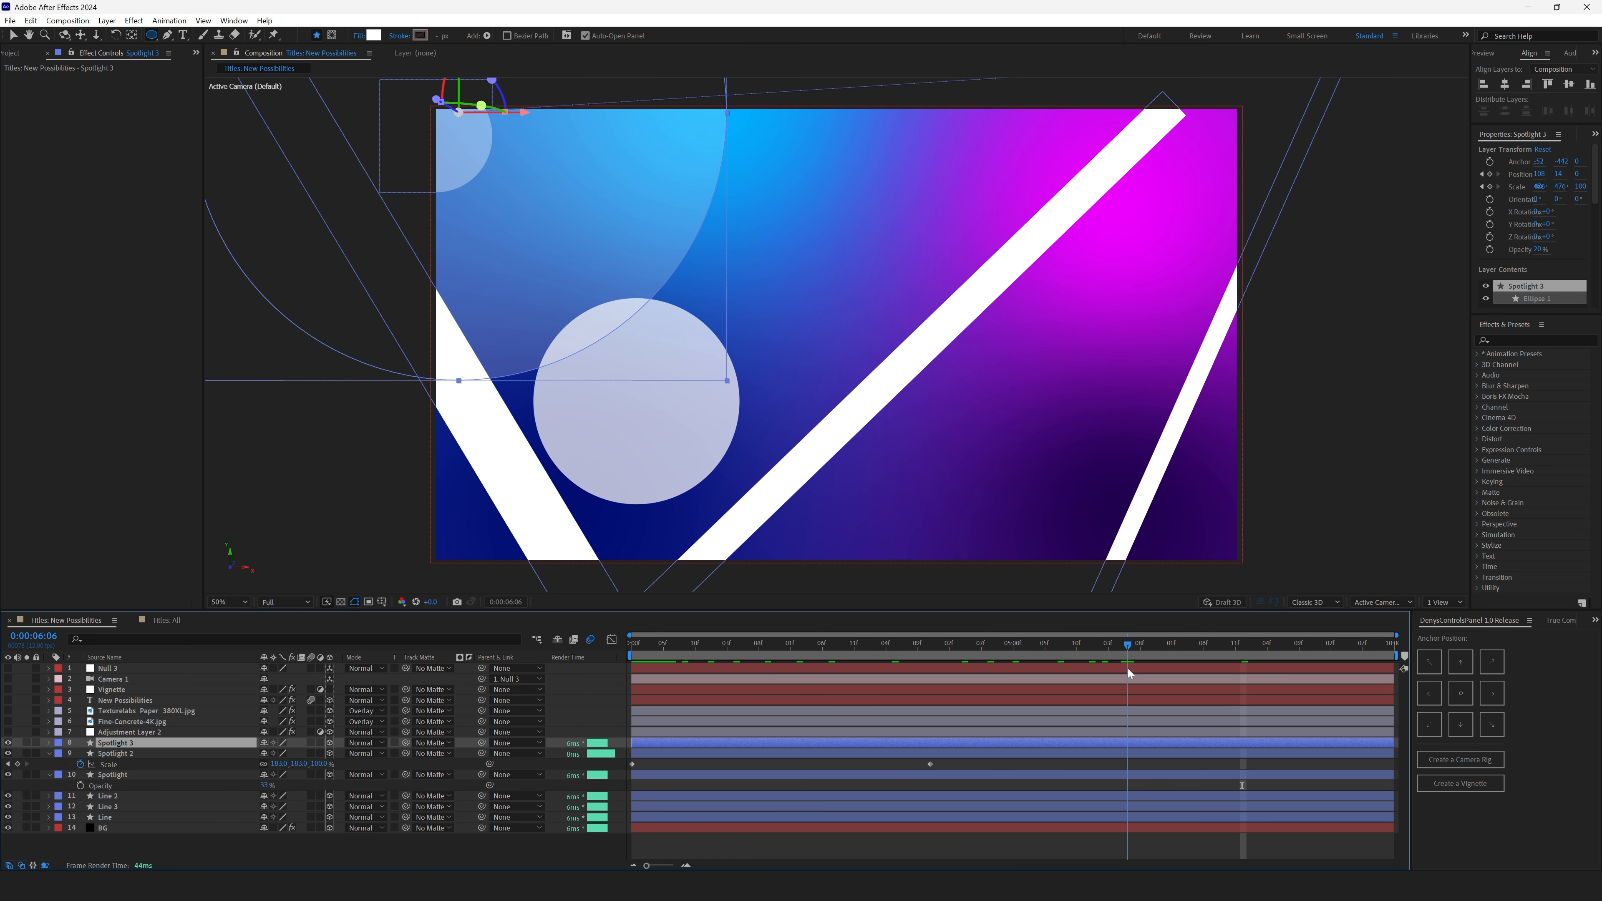
- Reveal the Spotlight 3 layer's Opacity and Scale properties and scrub to review the scale animation
key(t)
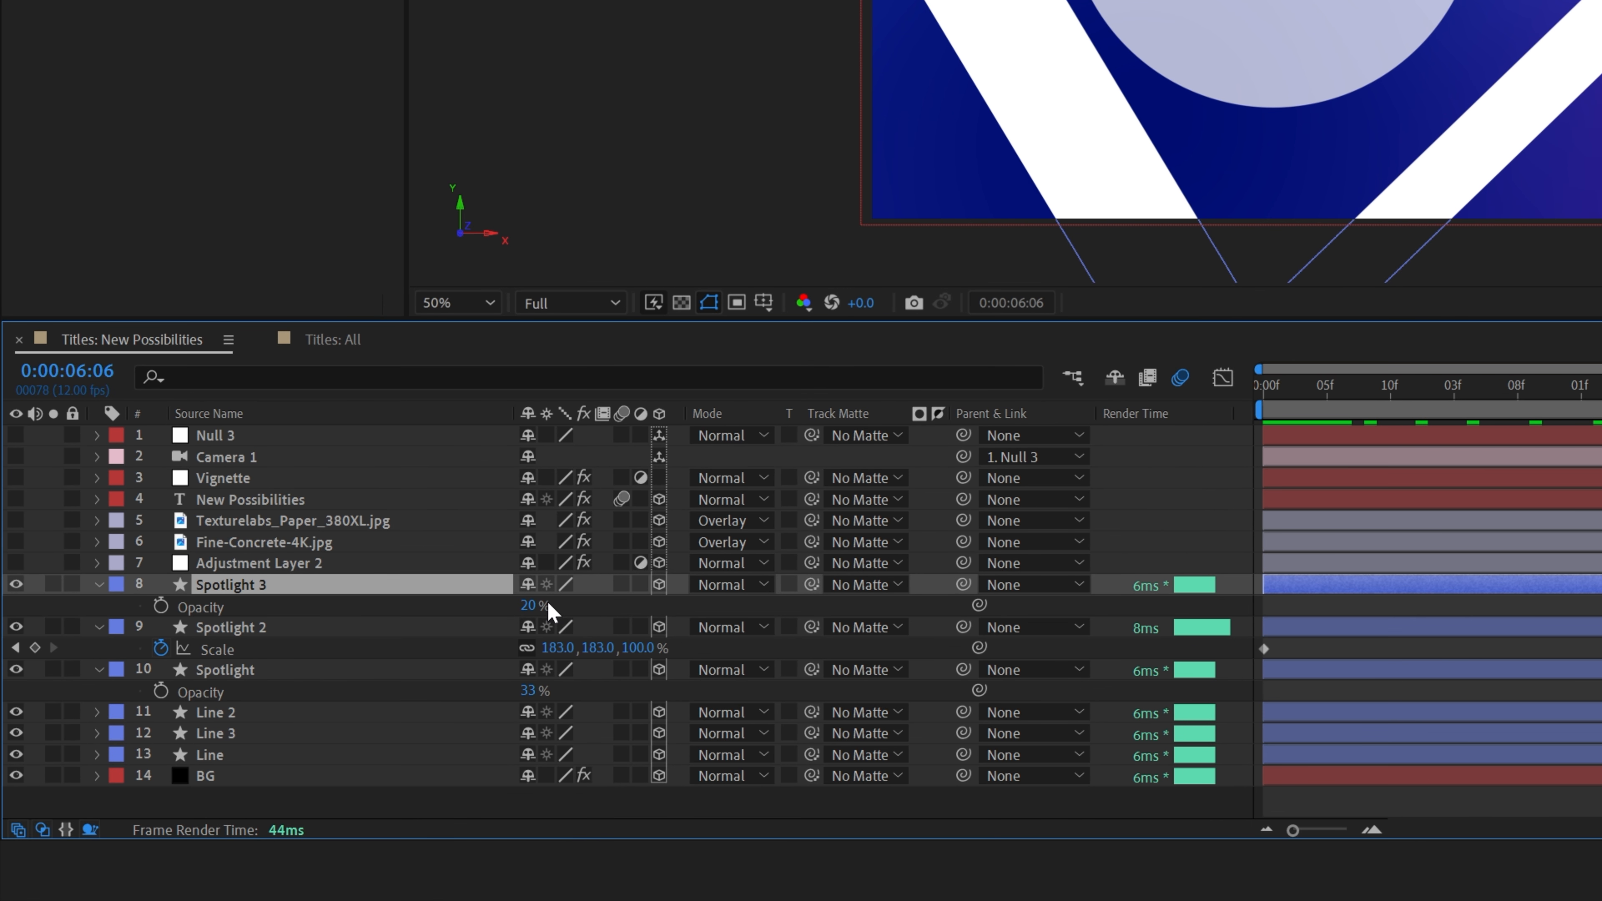
key(s)
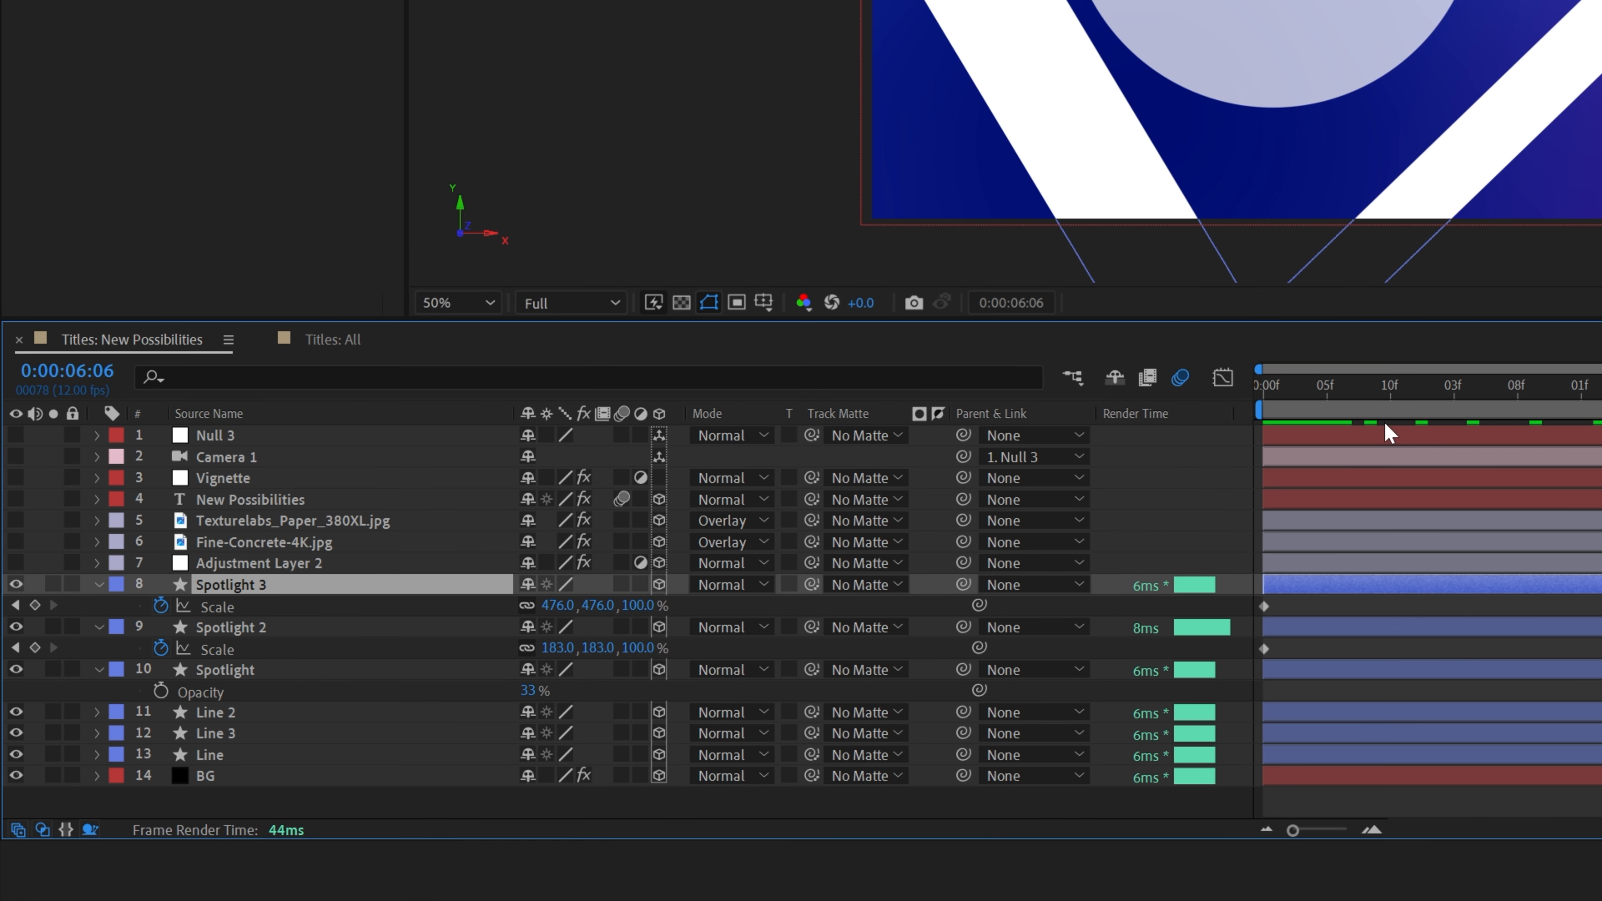
drag(1295, 384, 1114, 621)
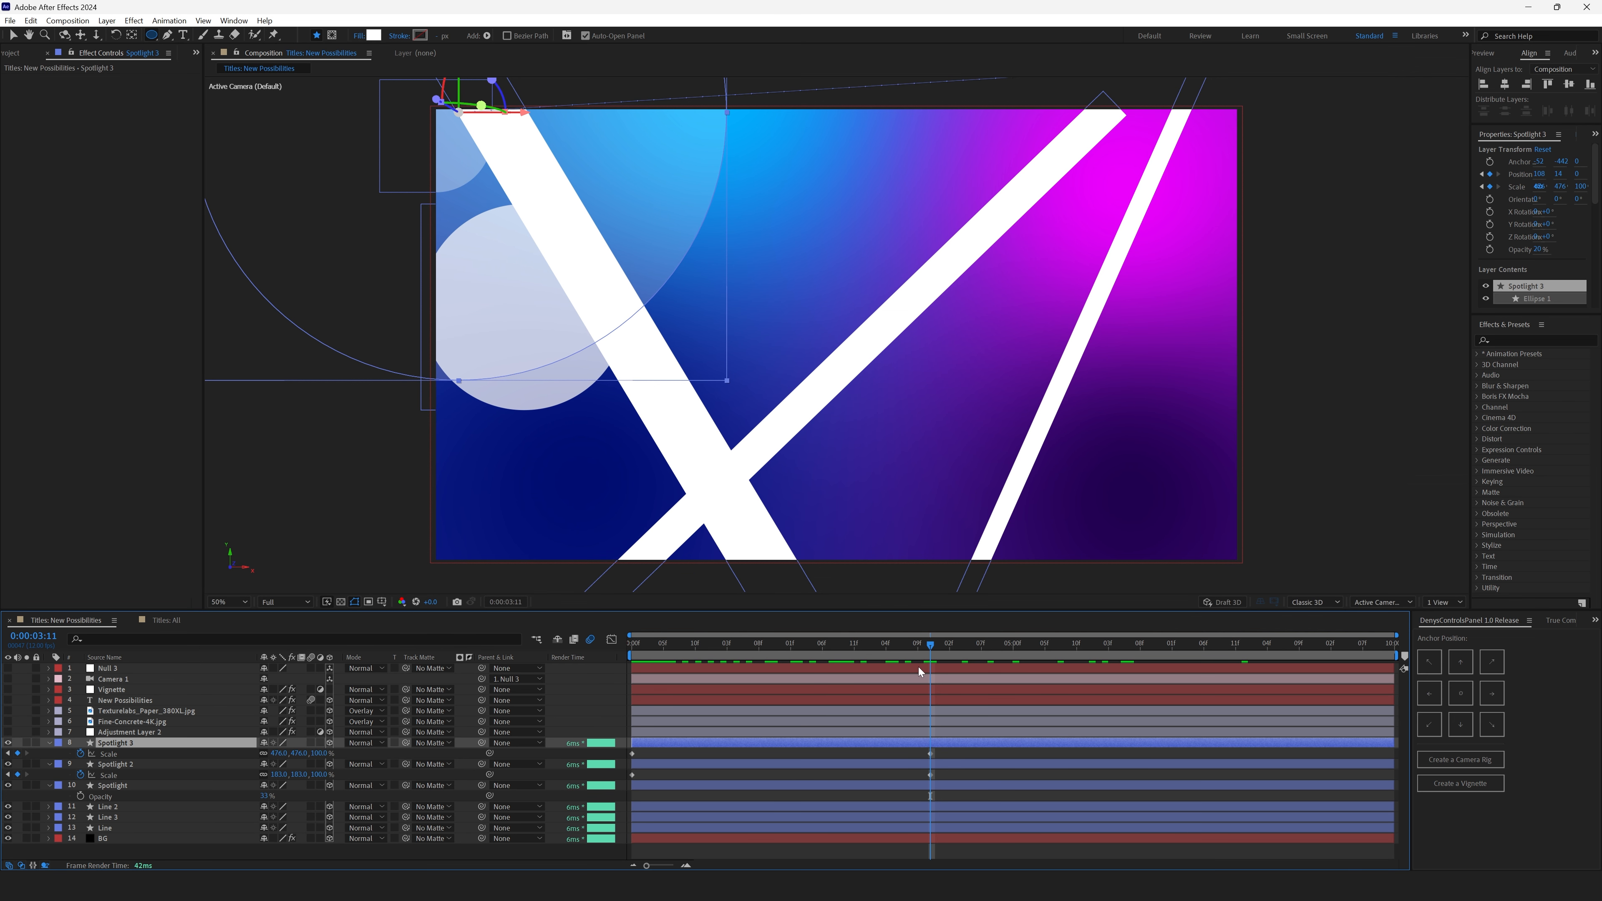
click(672, 752)
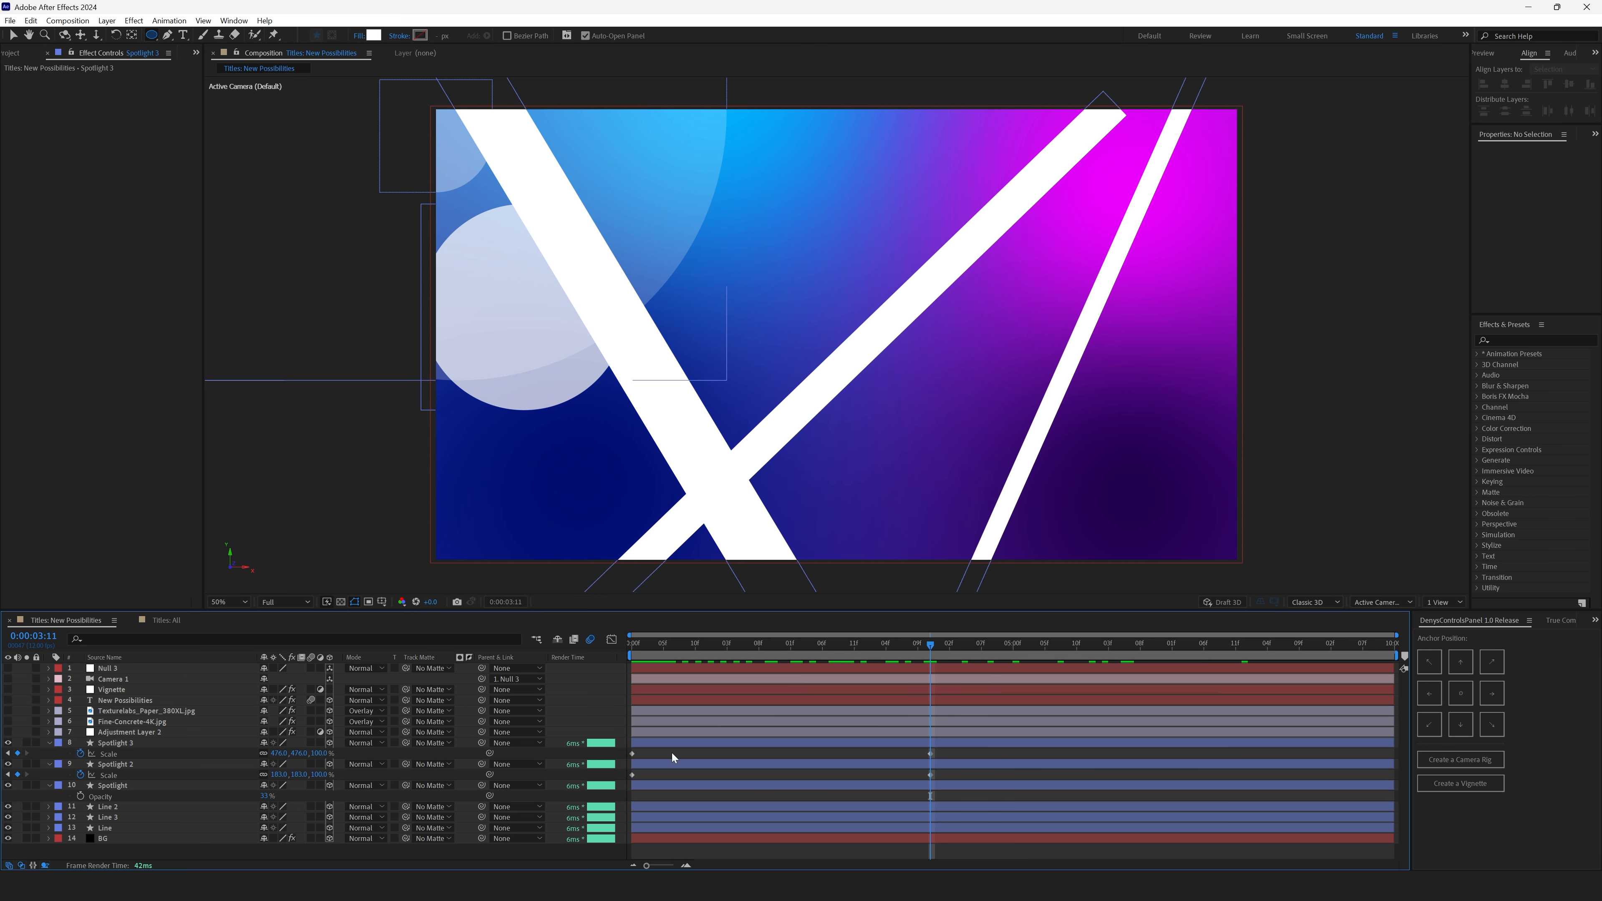
- Enable the Blur&Noise adjustment layer and select its Fast Box Blur effect
click(131, 733)
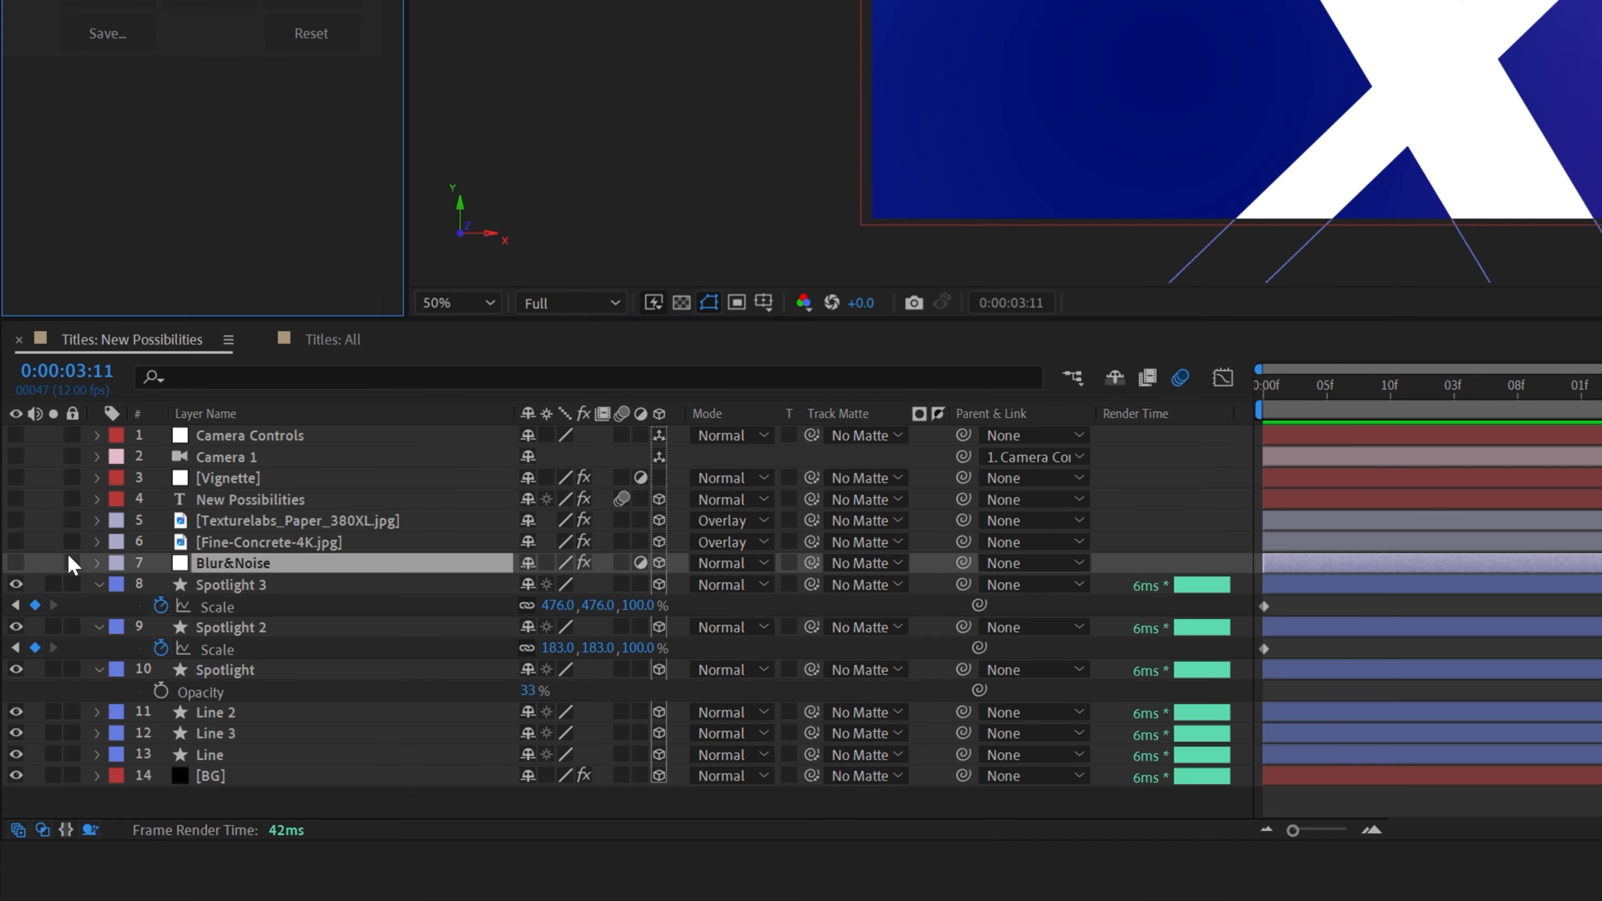
click(16, 562)
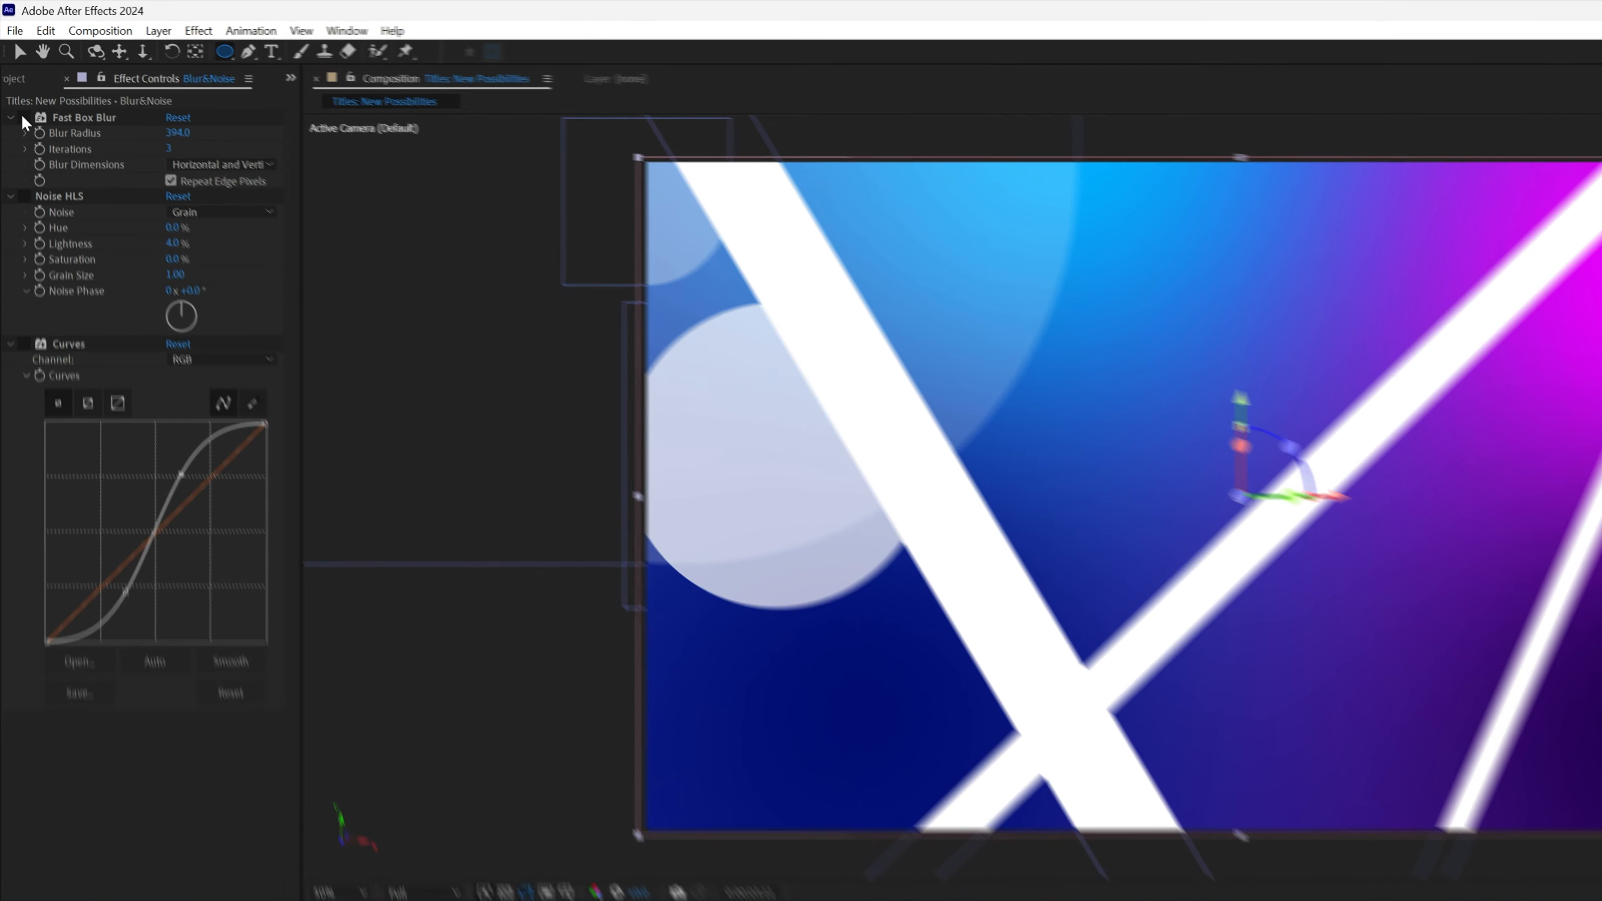
click(71, 81)
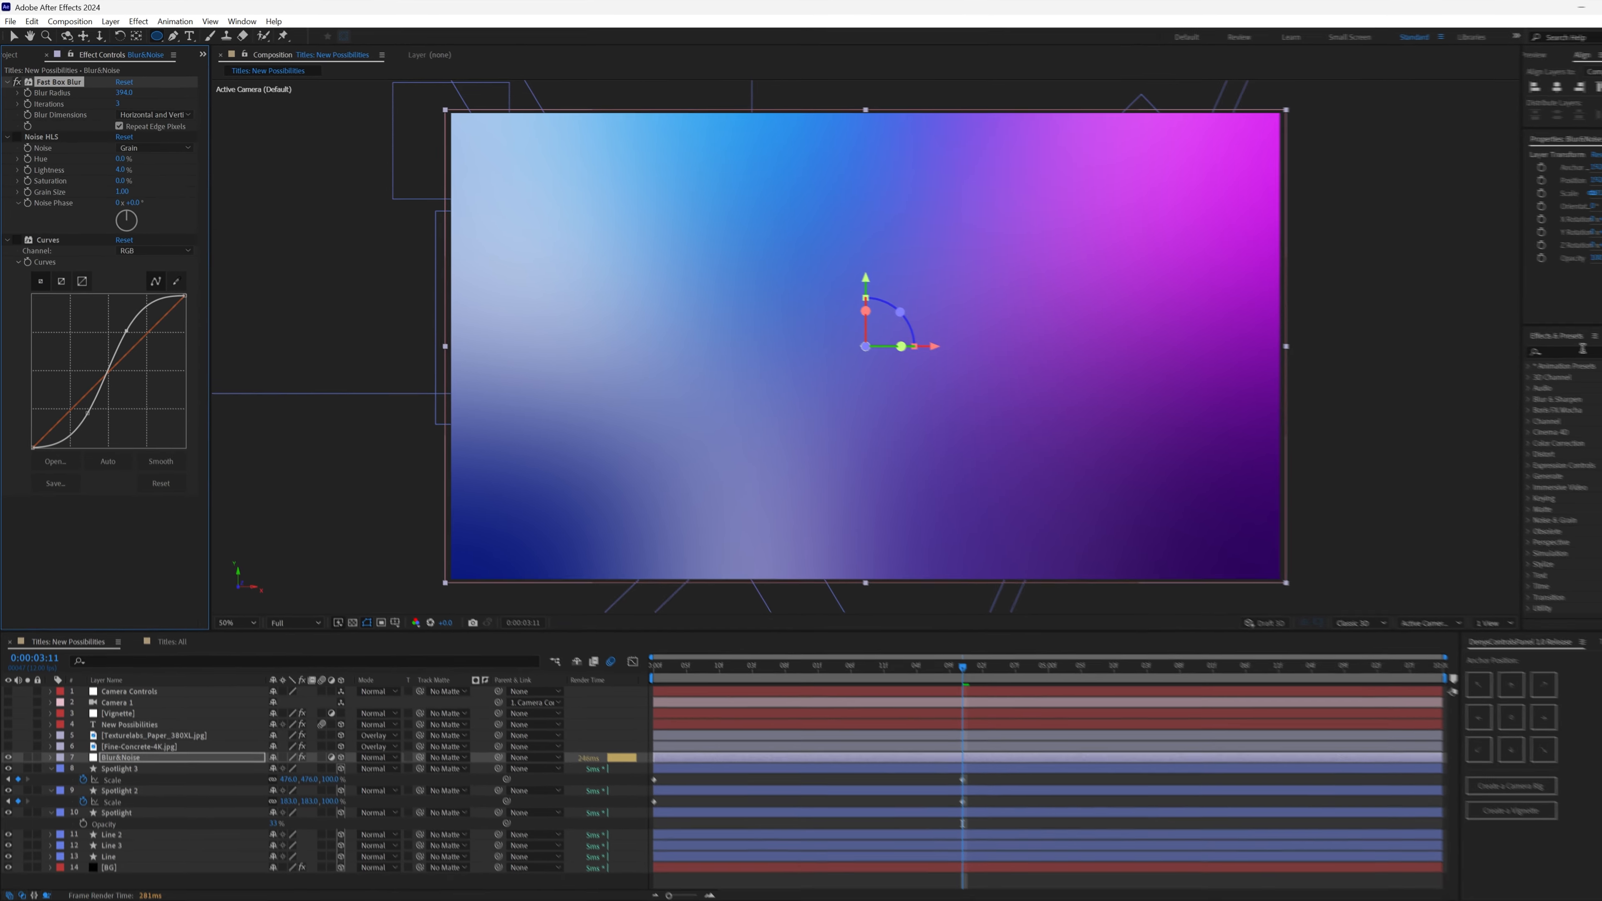
- Search the effects library for fast box and play back the composition
click(1539, 341)
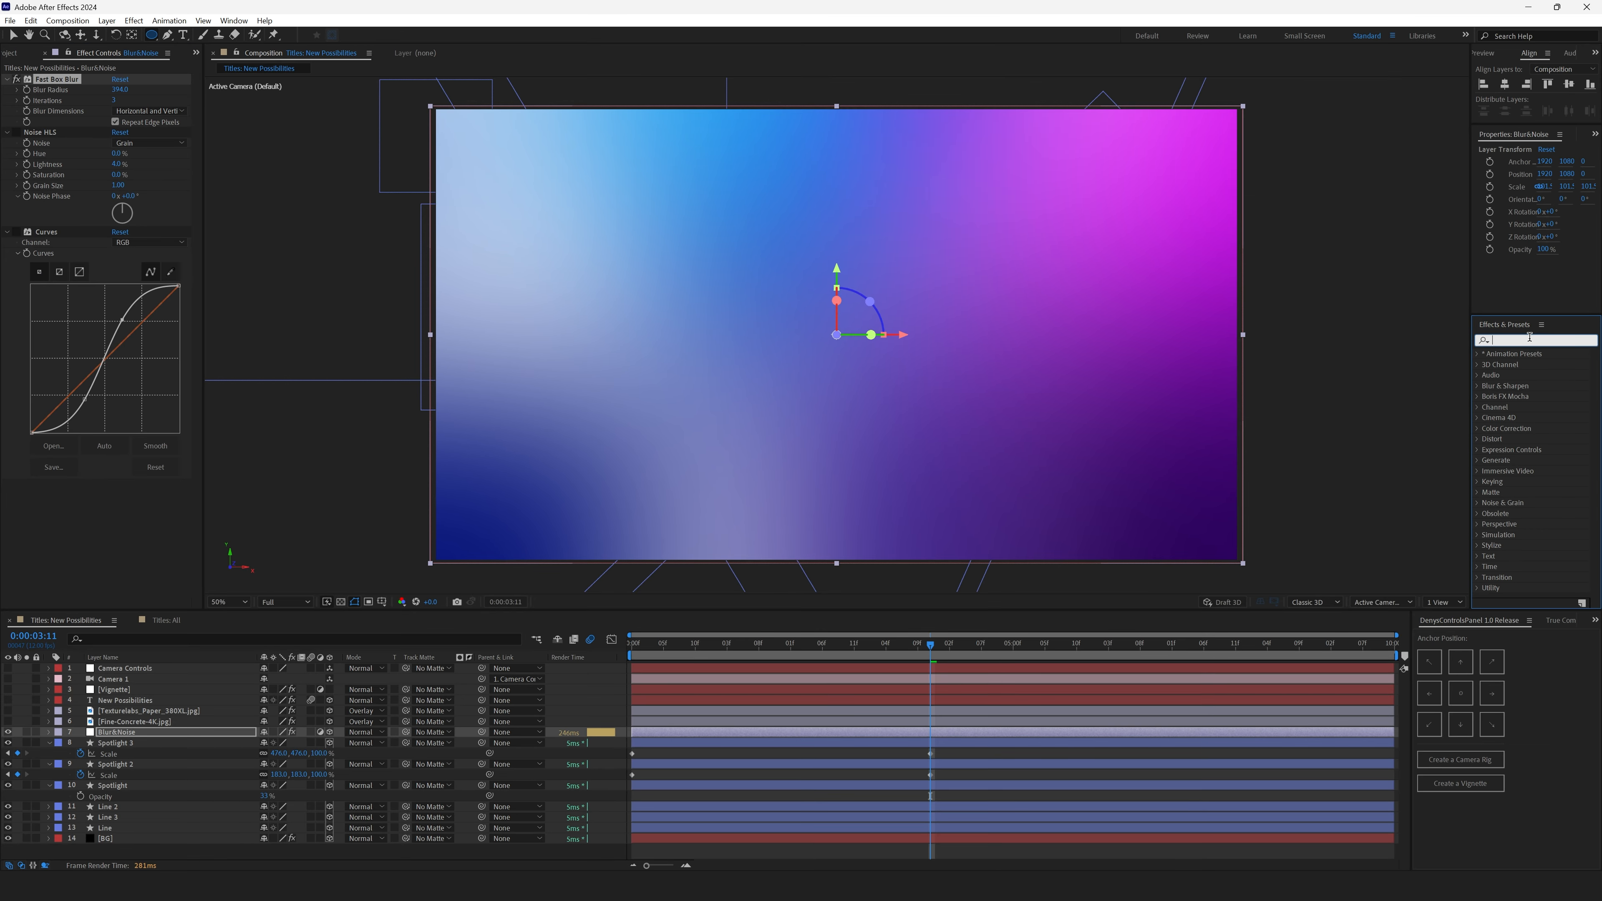
text(fast box)
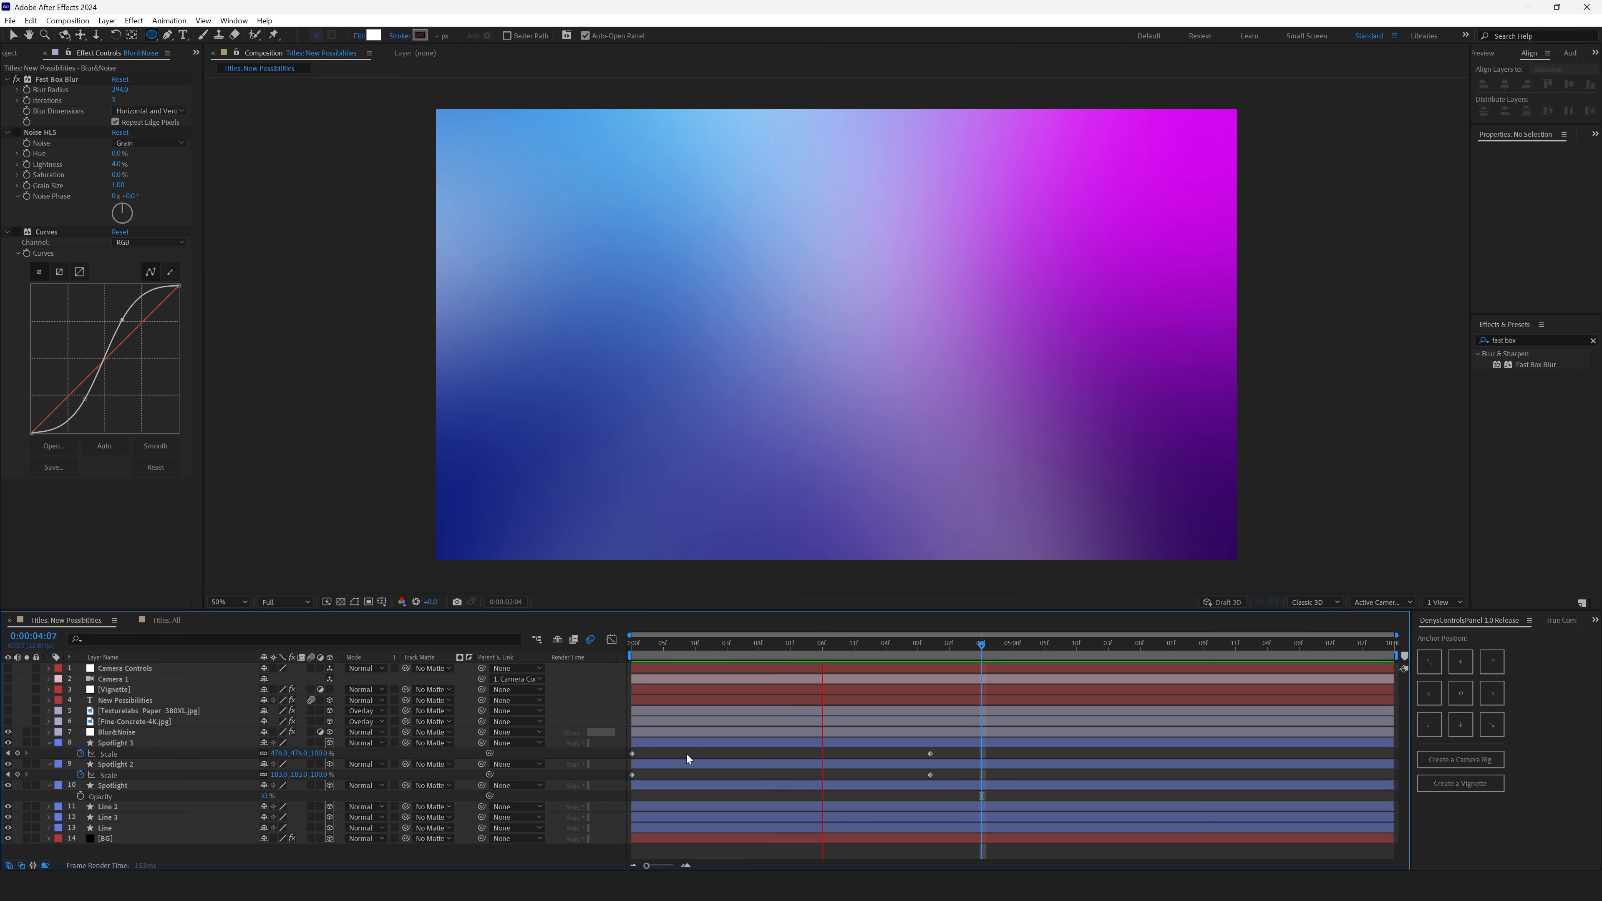
key(space)
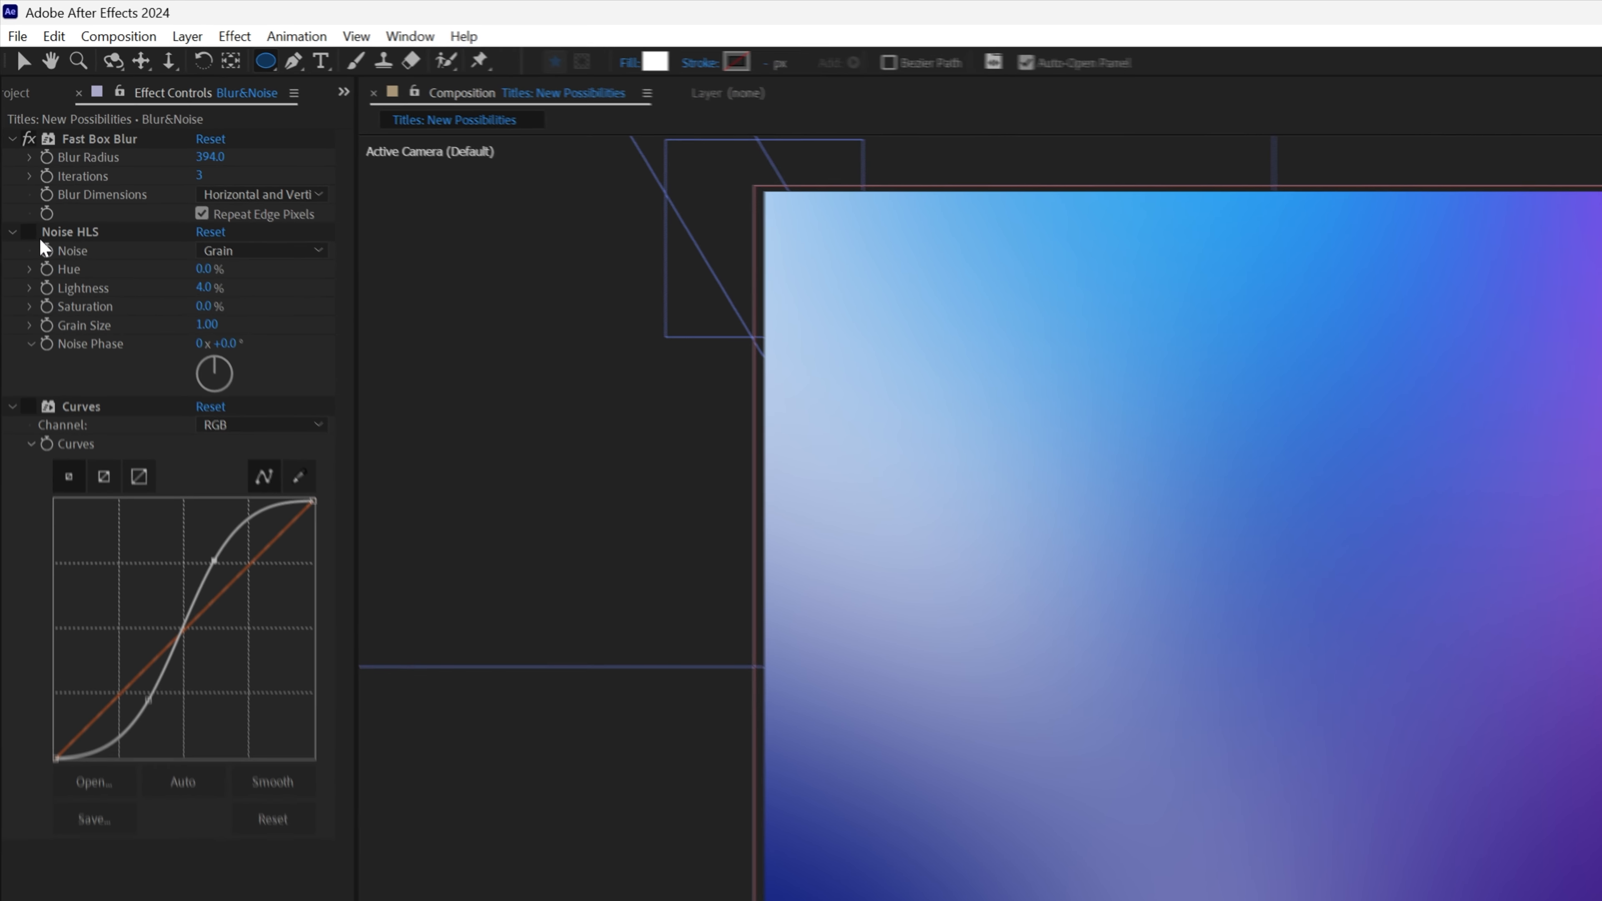
- Select the Noise HLS effect and inspect the grain in a maximized 100% composition view during playback
click(39, 133)
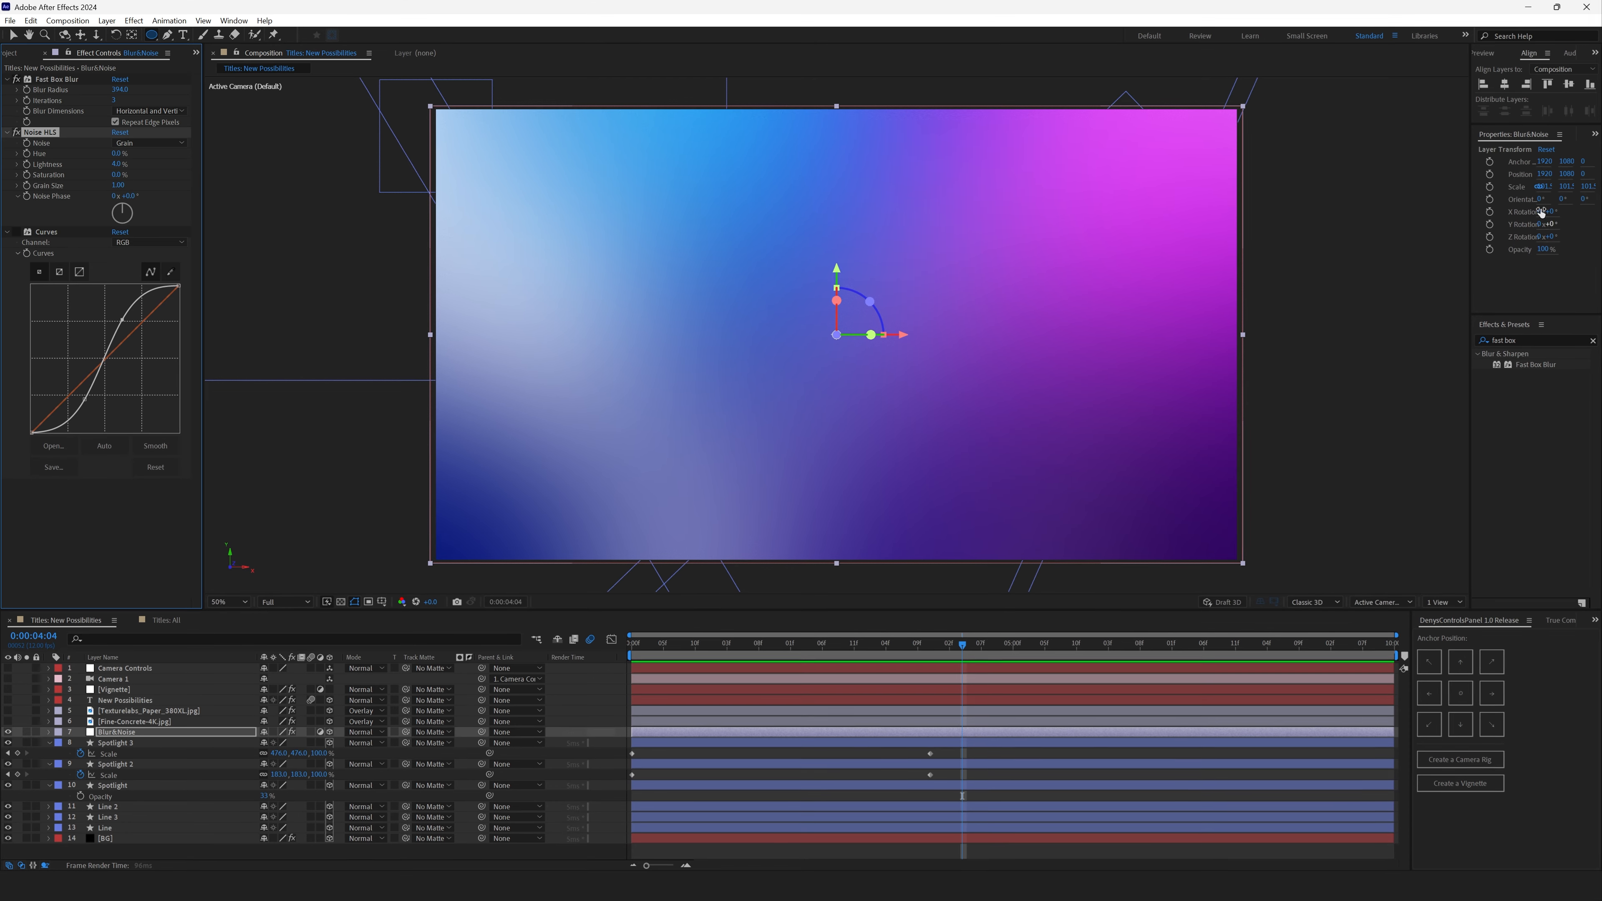
key(slash)
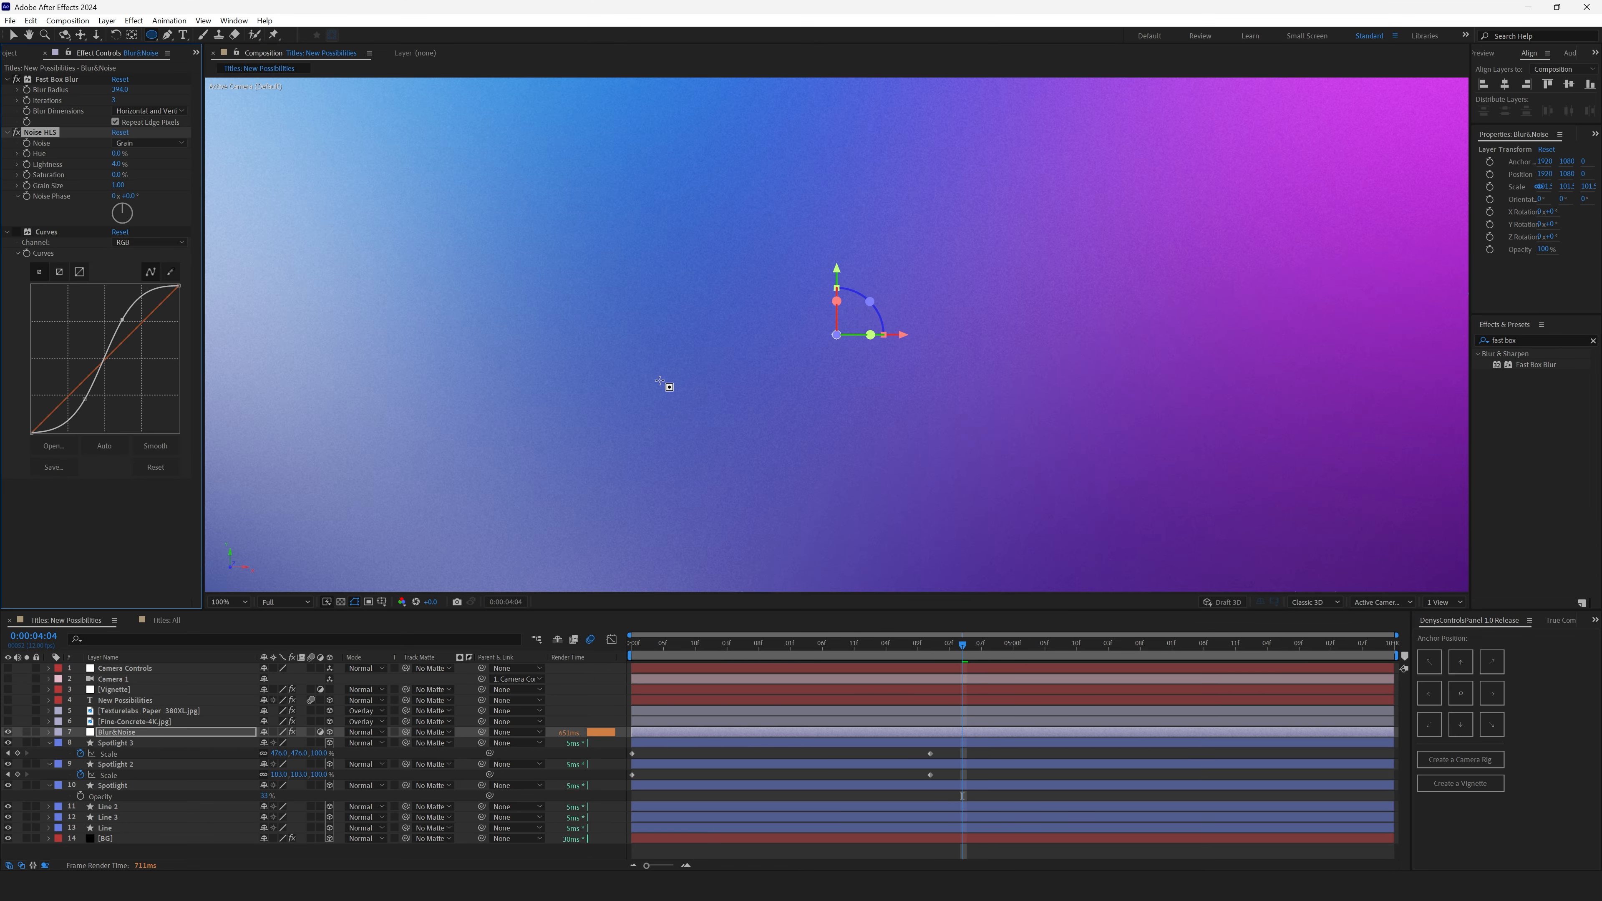
key(grave)
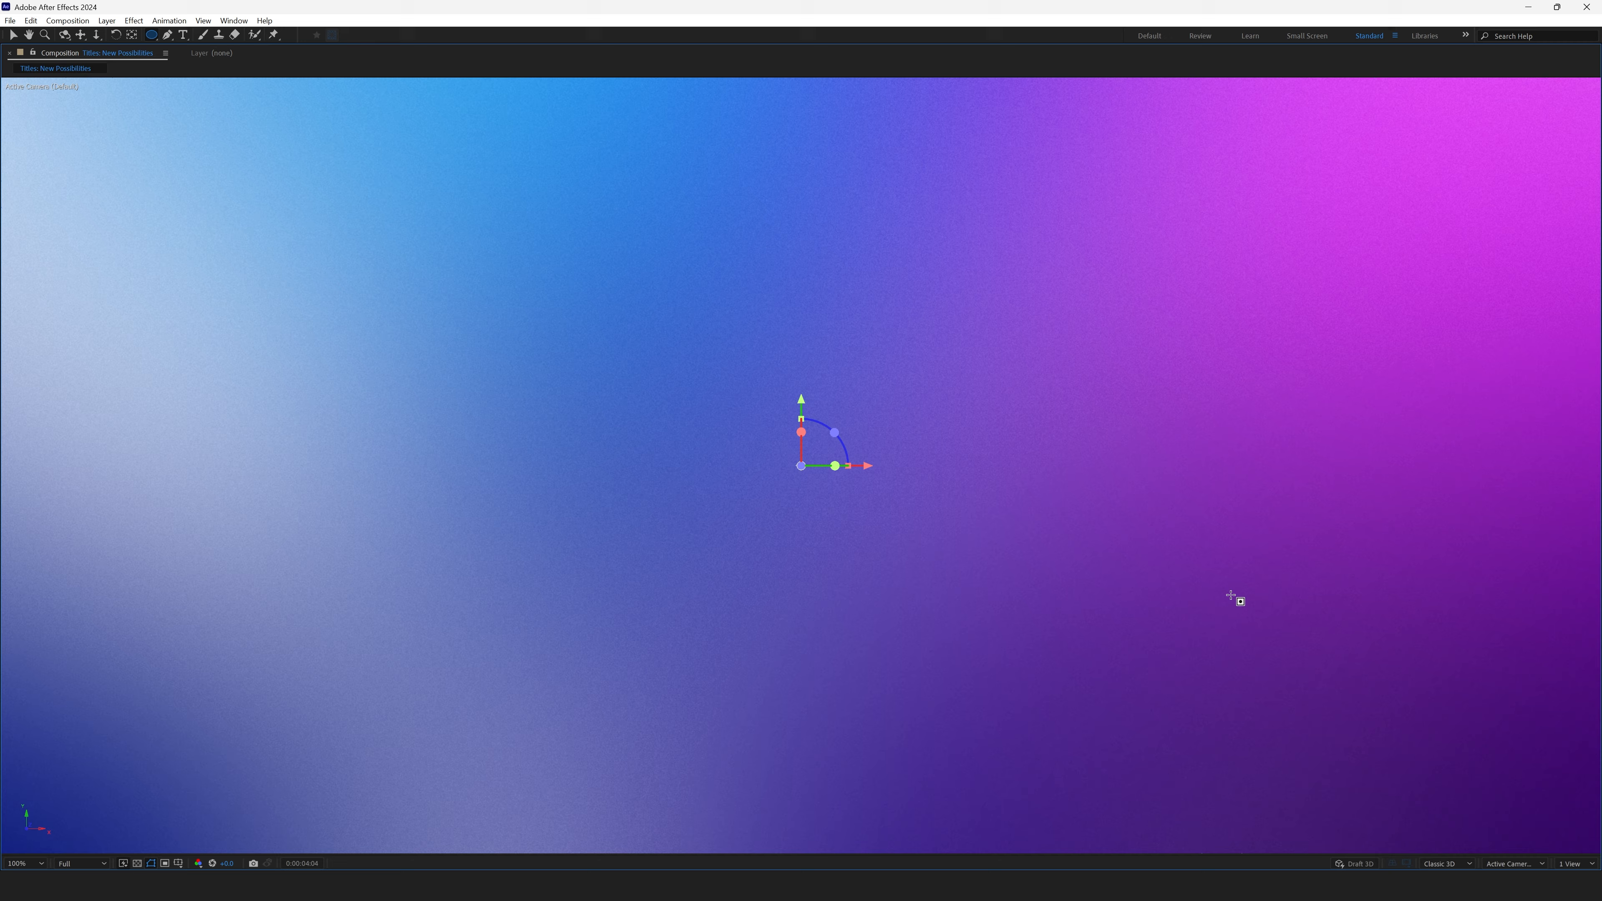
key(space)
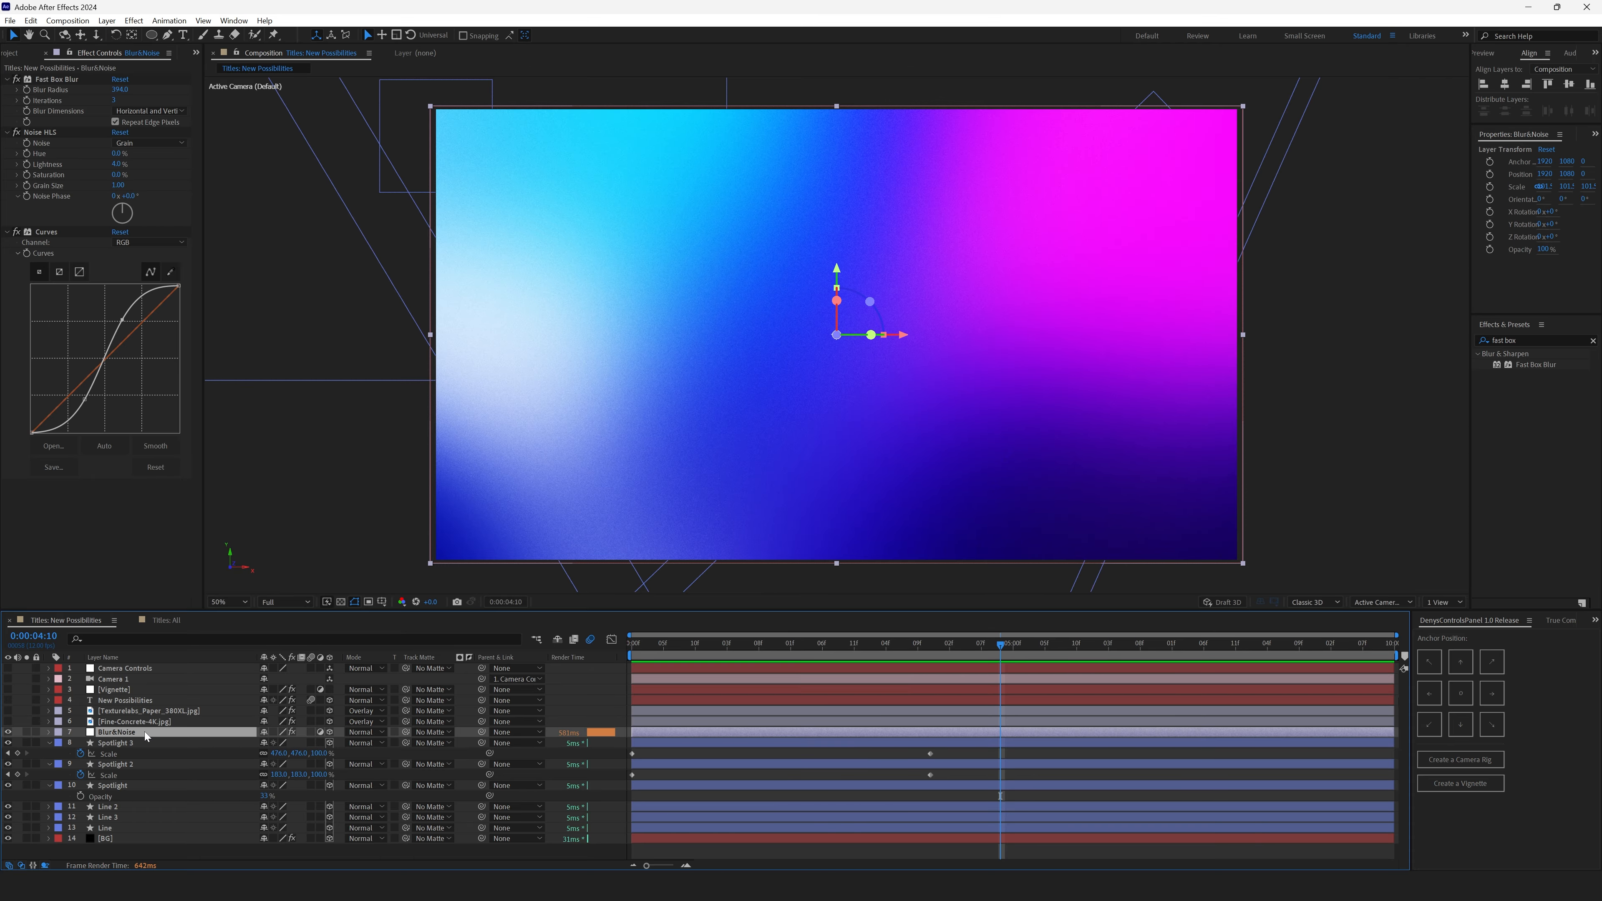
- Show the New Possibilities text layer briefly and hide it again
click(145, 701)
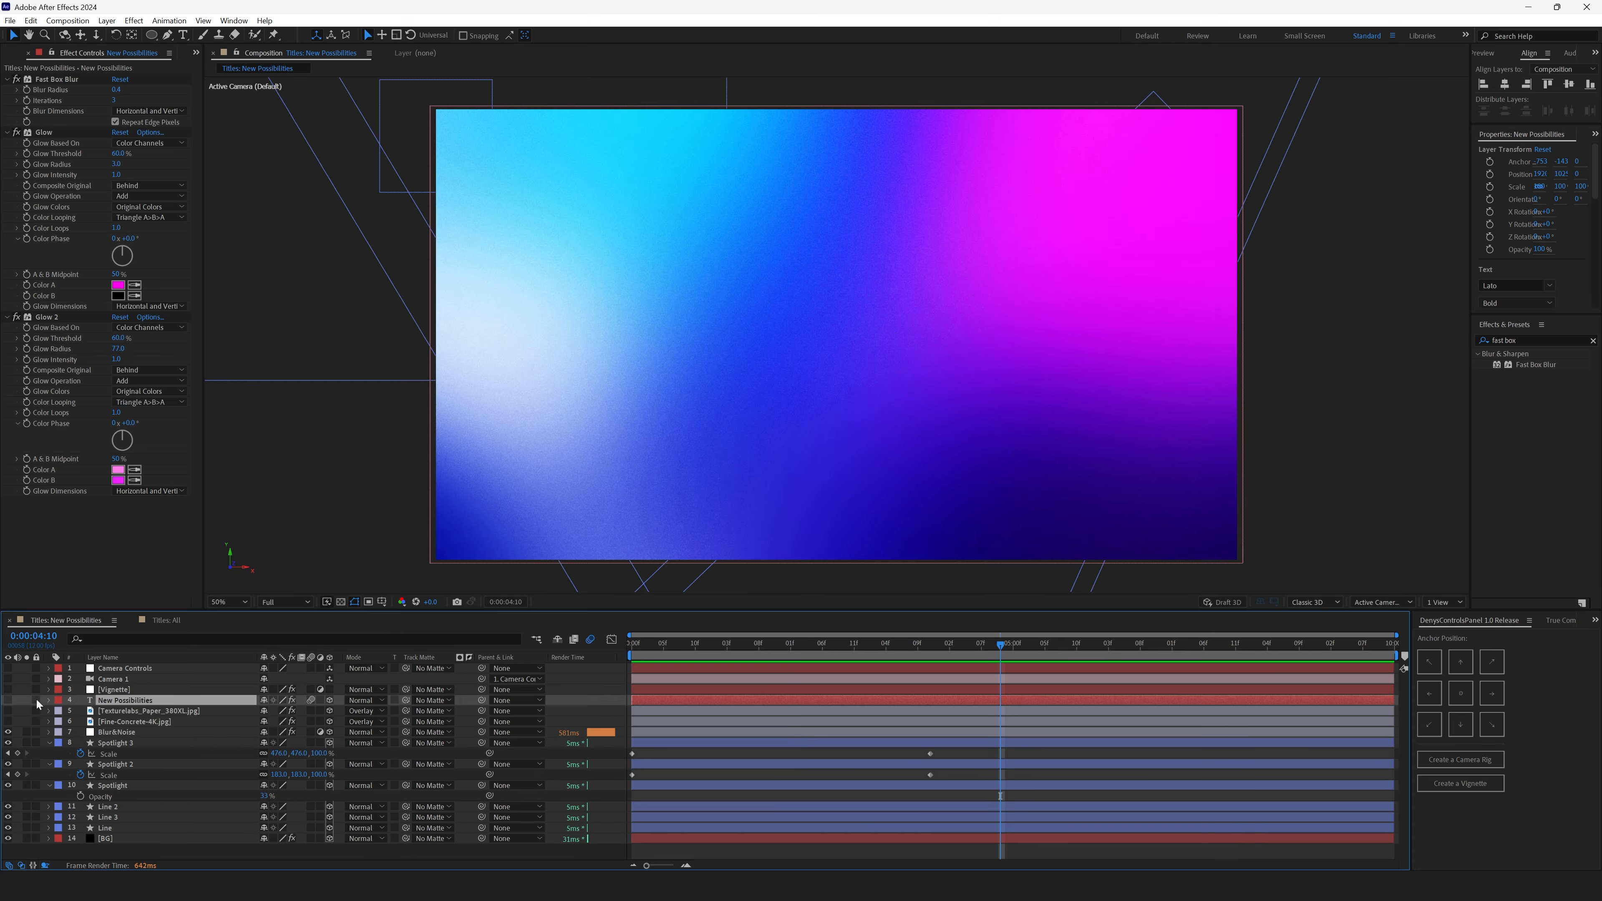
click(9, 701)
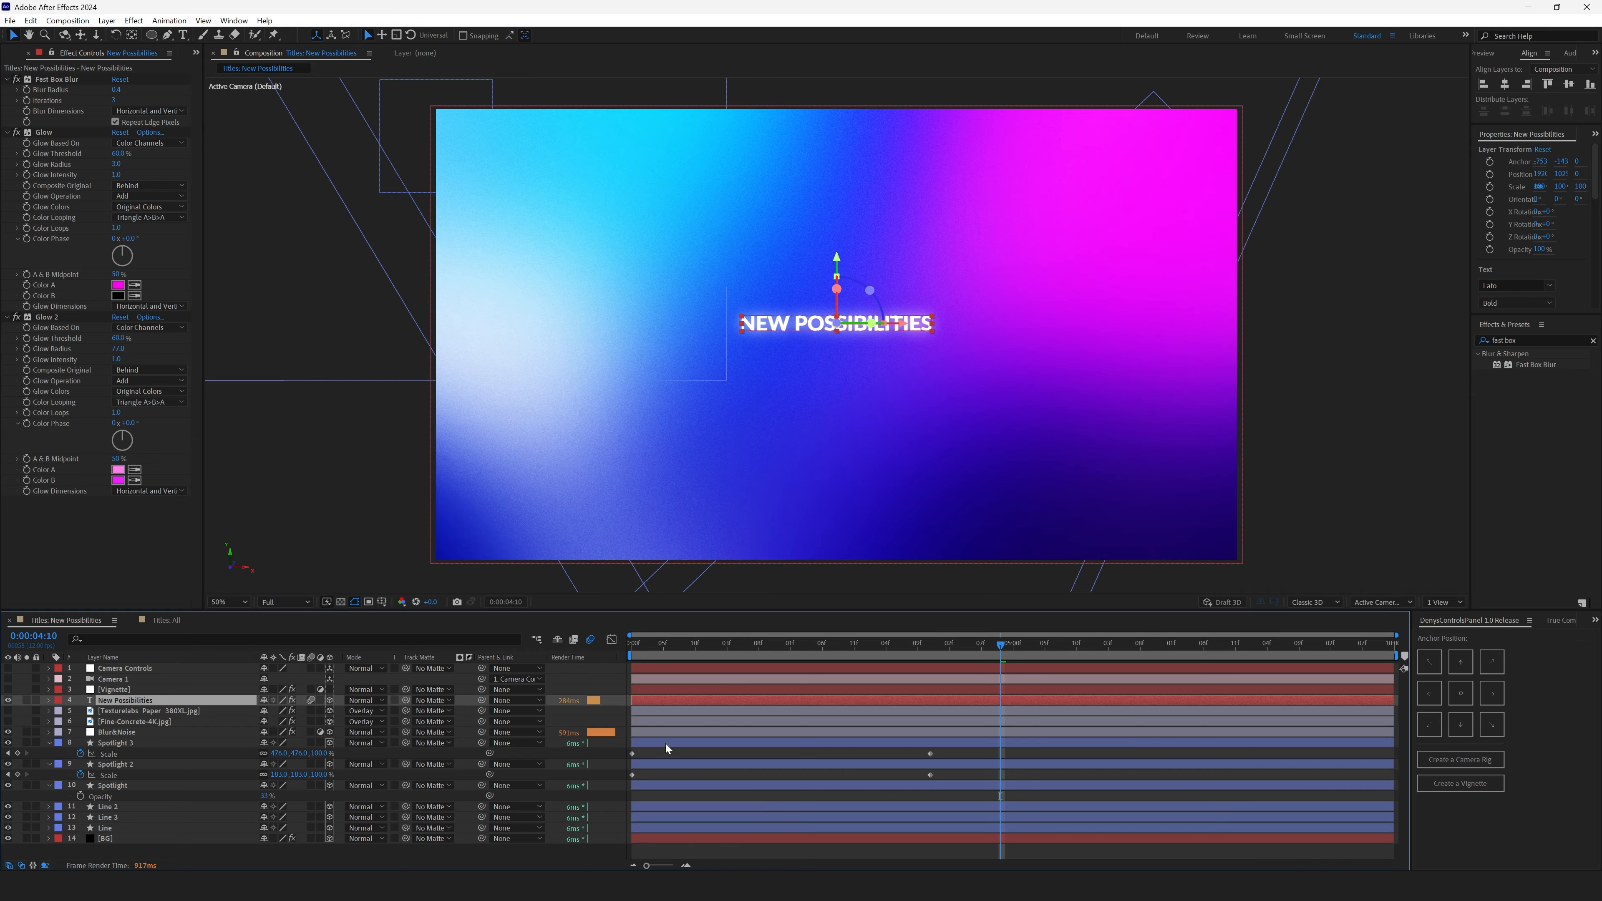
click(670, 757)
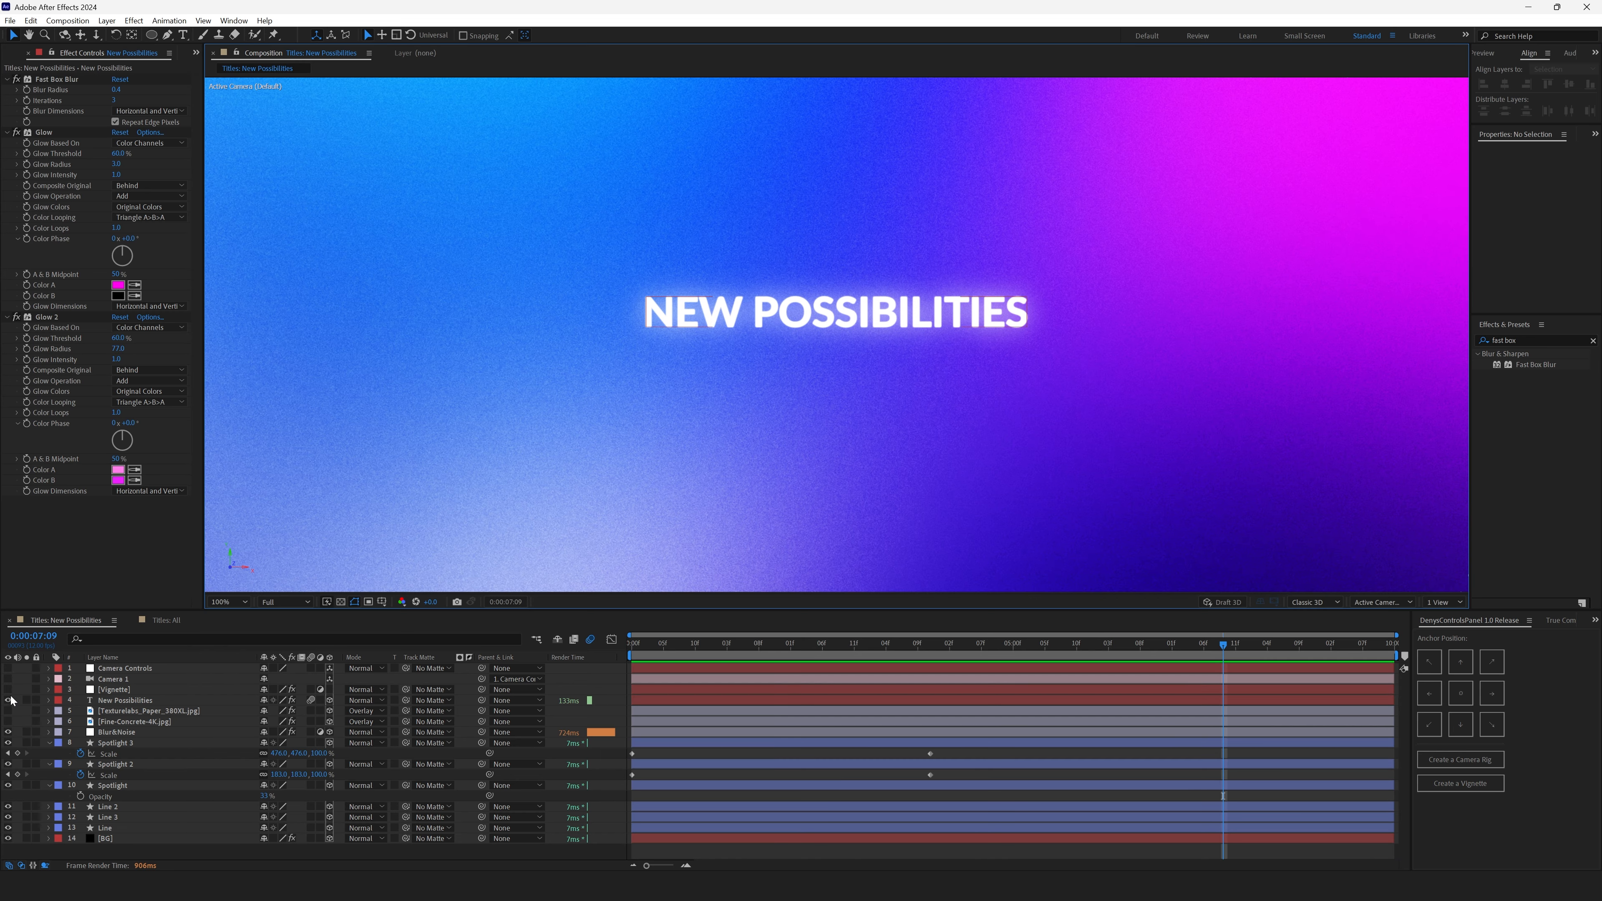
click(8, 701)
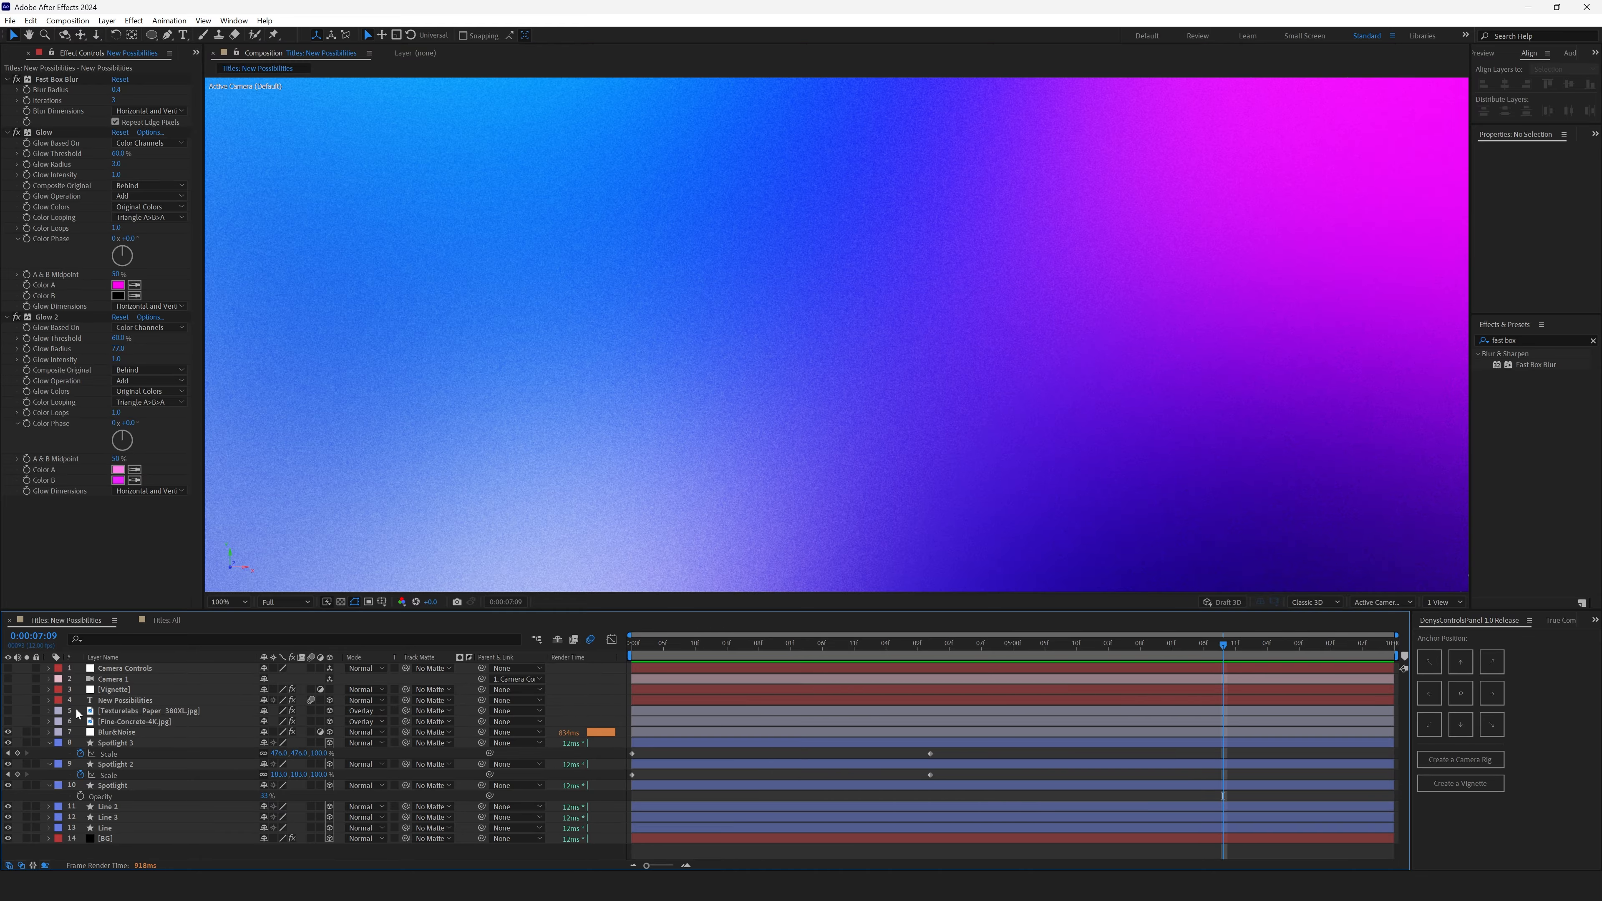
- Inspect the Fine-Concrete-4K.jpg layer's Invert and Curves effects in a maximized, zoomed composition view
click(142, 725)
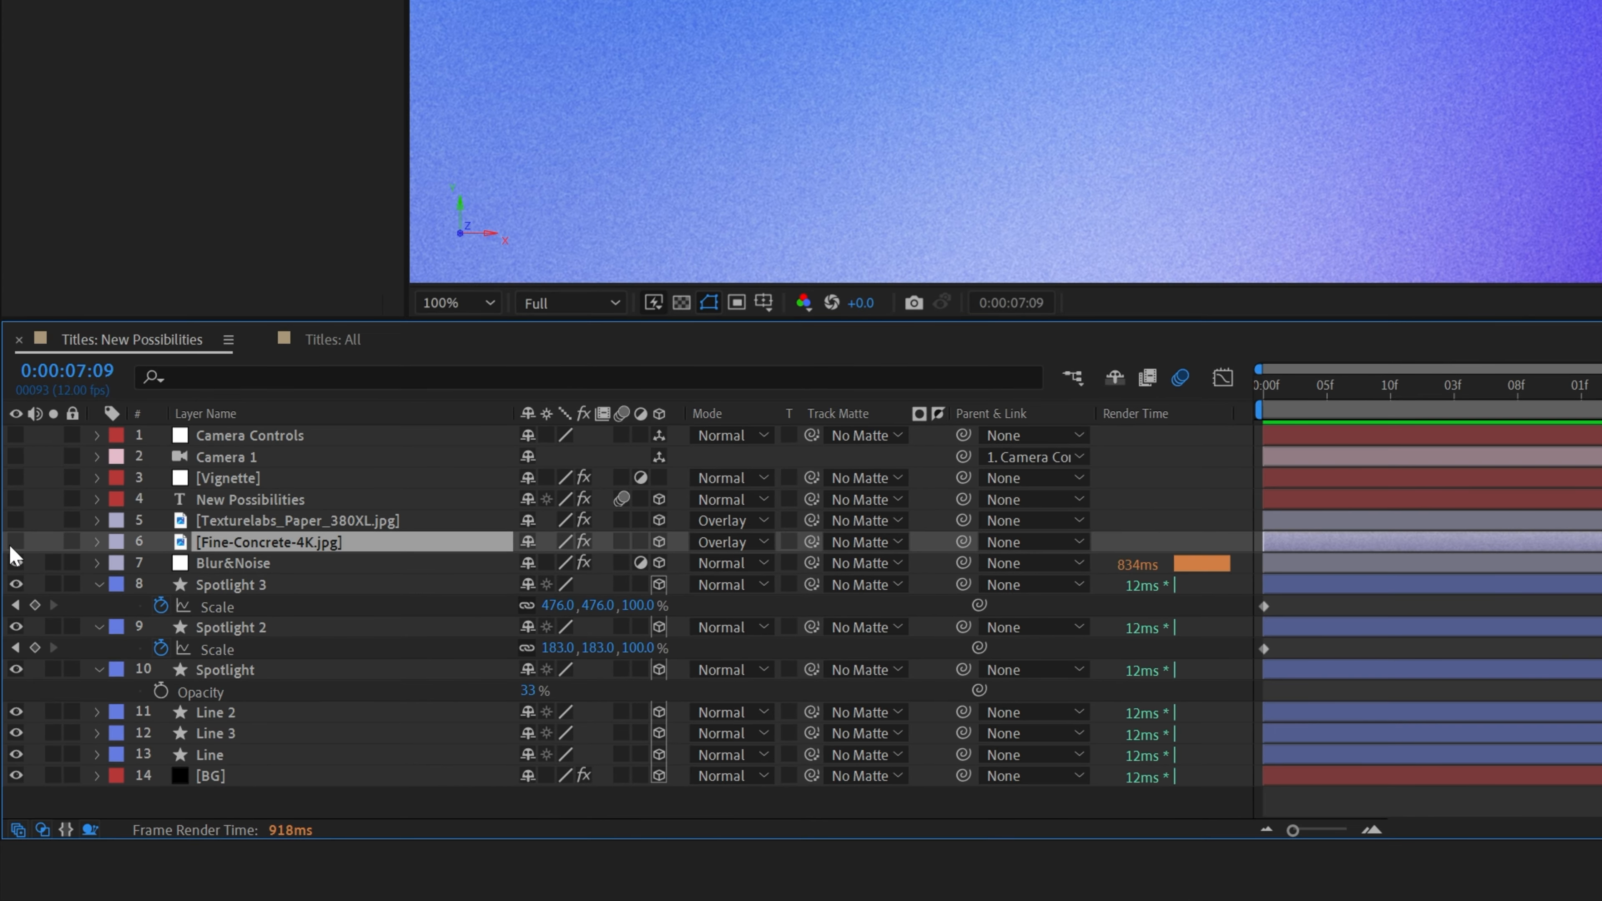
double_click(322, 542)
key(grave)
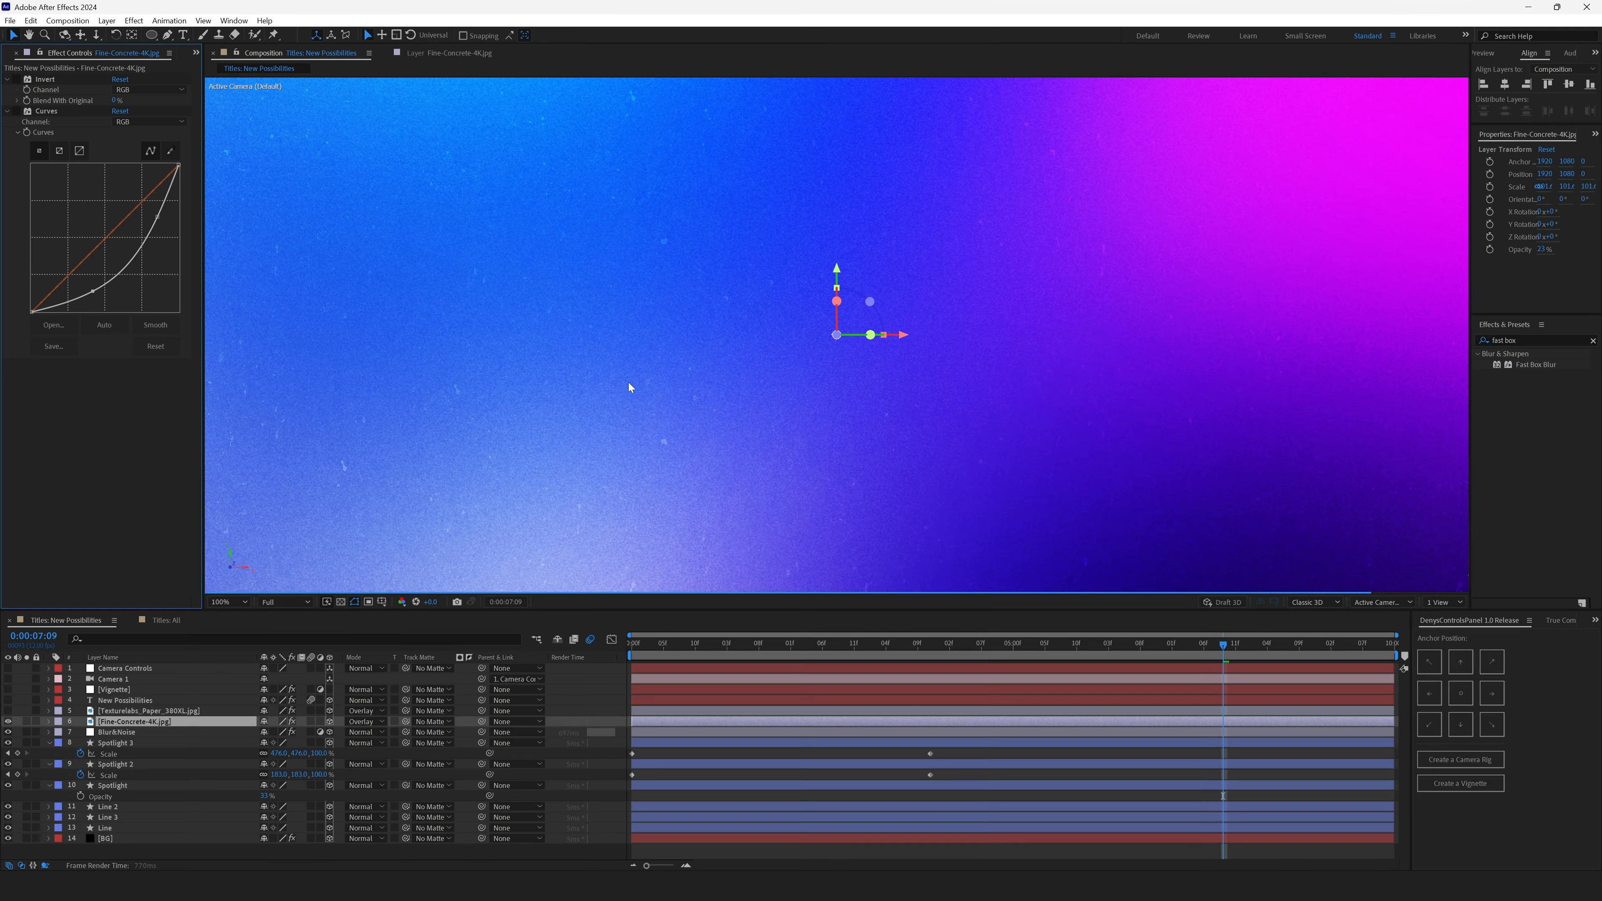
key(grave)
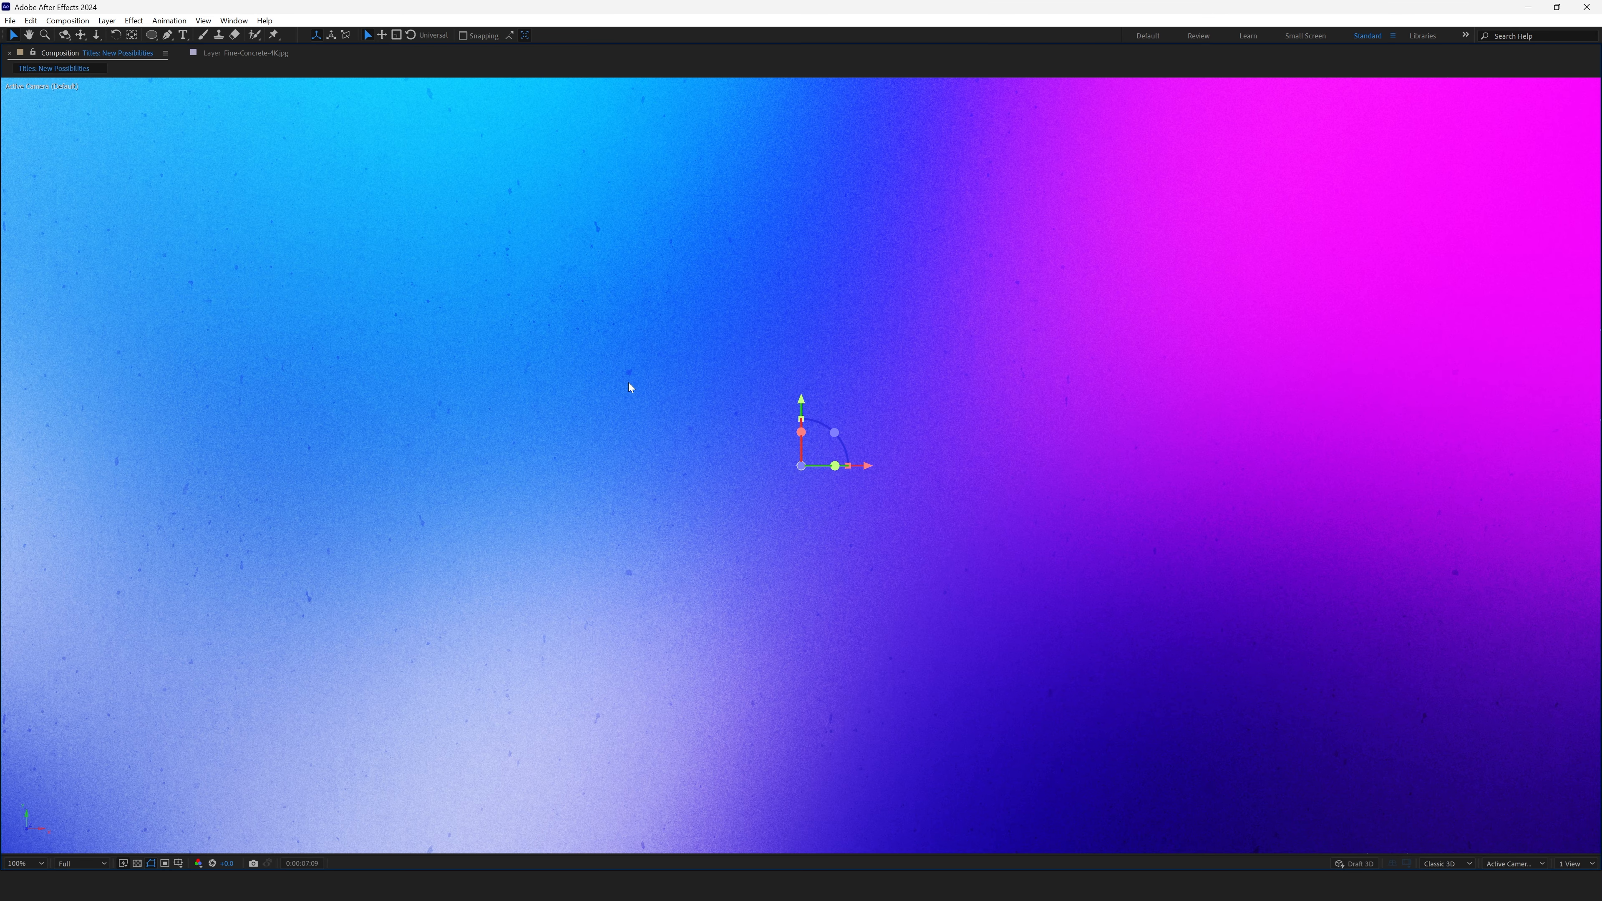
key(grave)
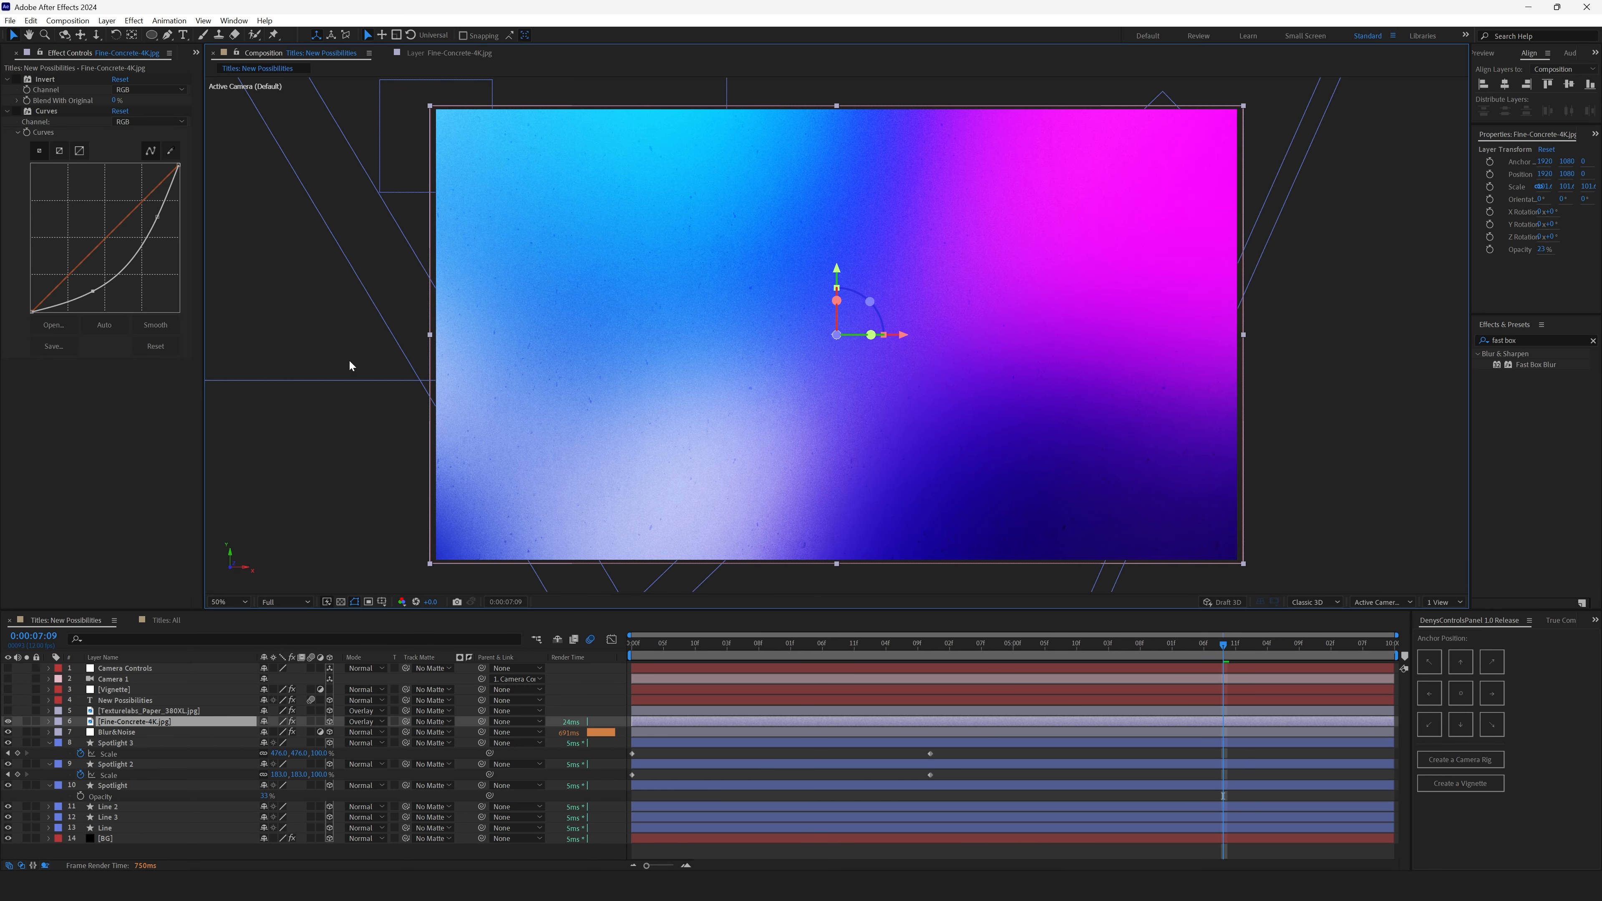
key(slash)
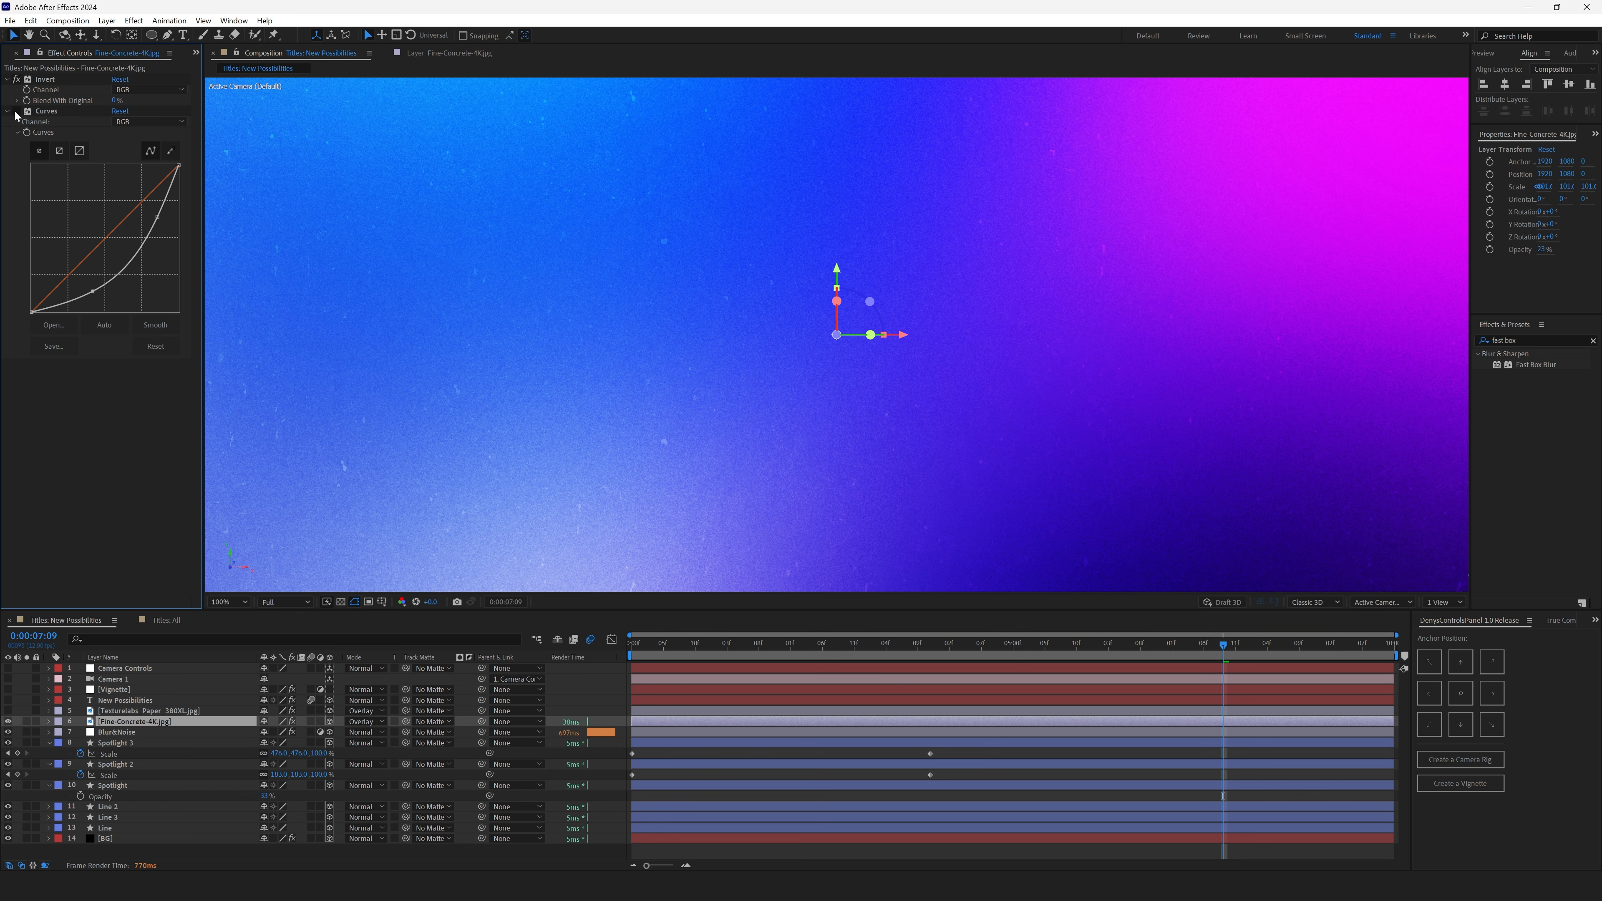
key(comma)
key(comma)
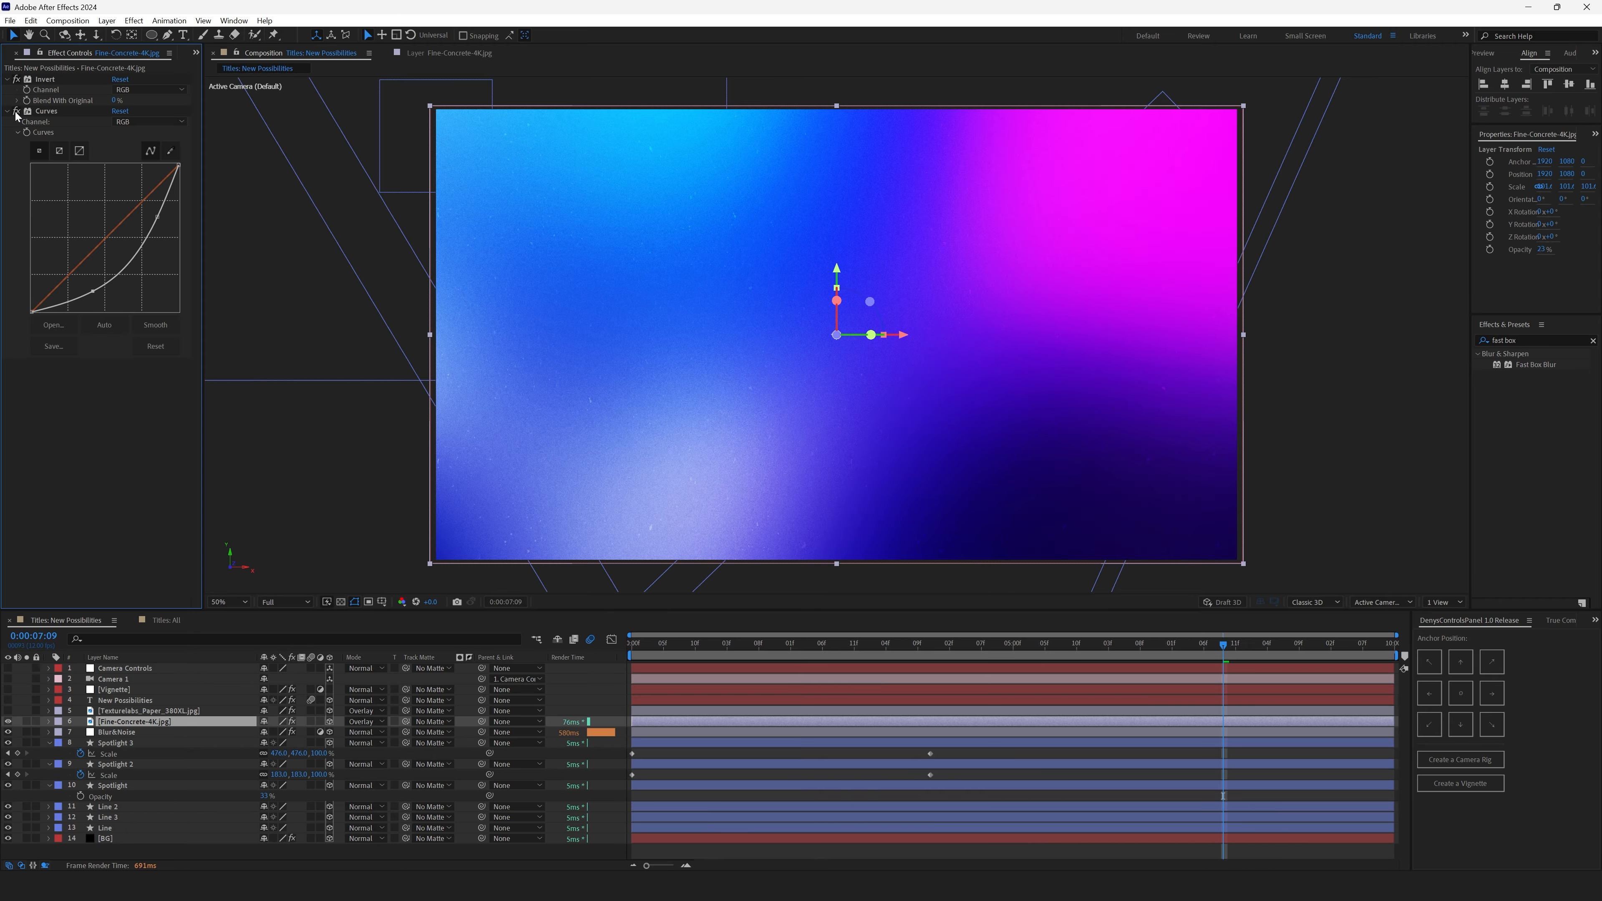
- Reveal the Opacity settings of the Texturelabs paper and Fine-Concrete texture layers
click(365, 723)
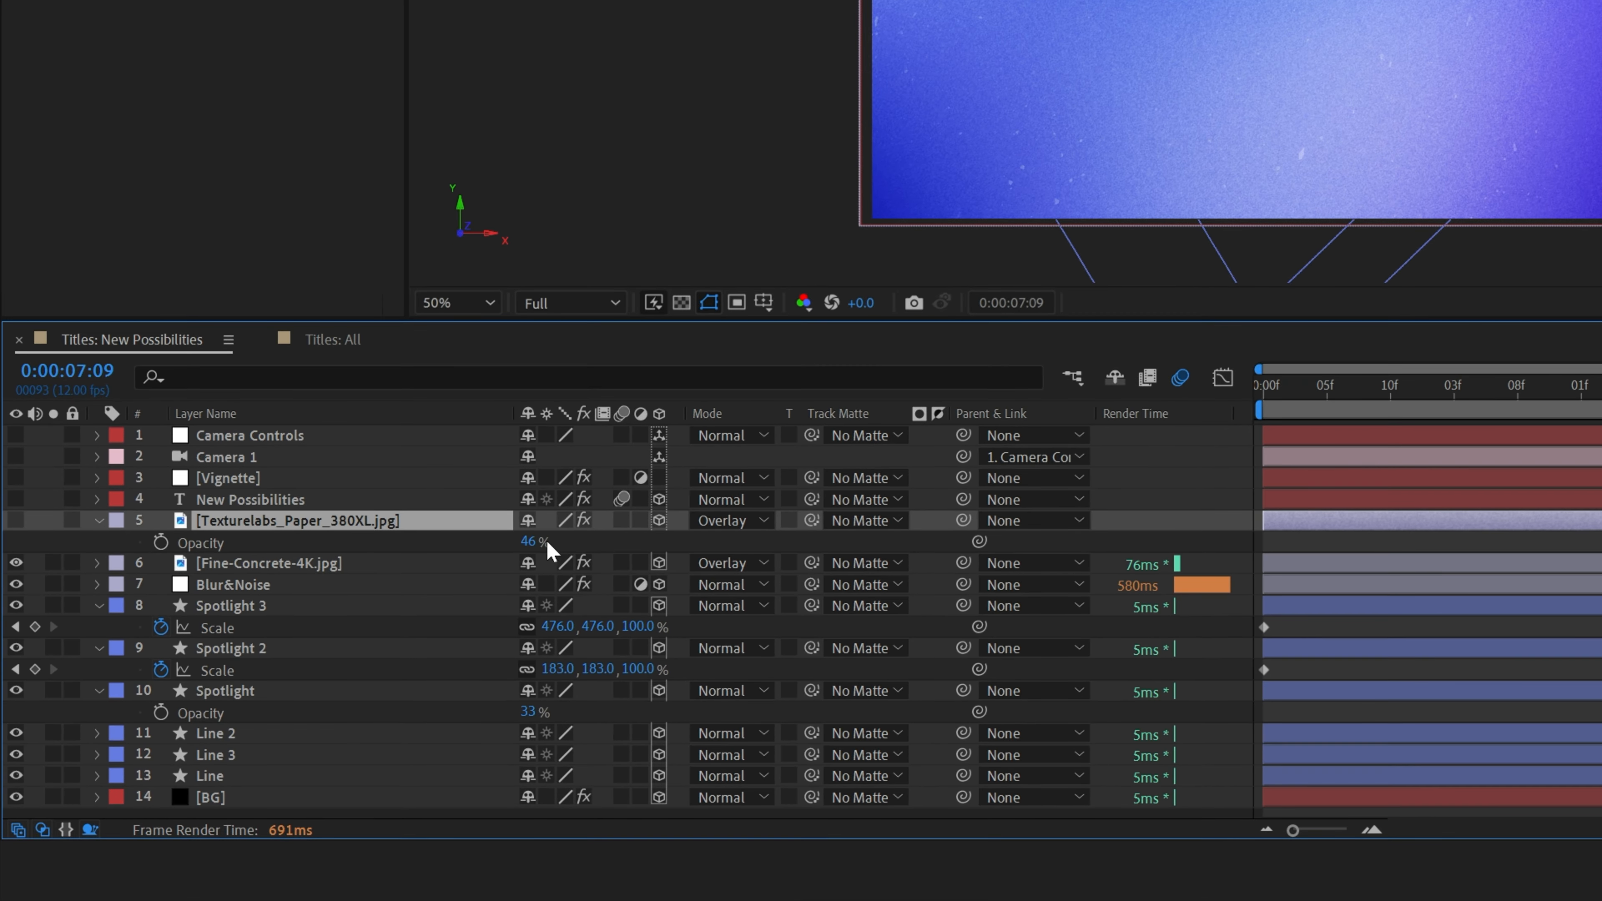
key(t)
click(346, 543)
key(t)
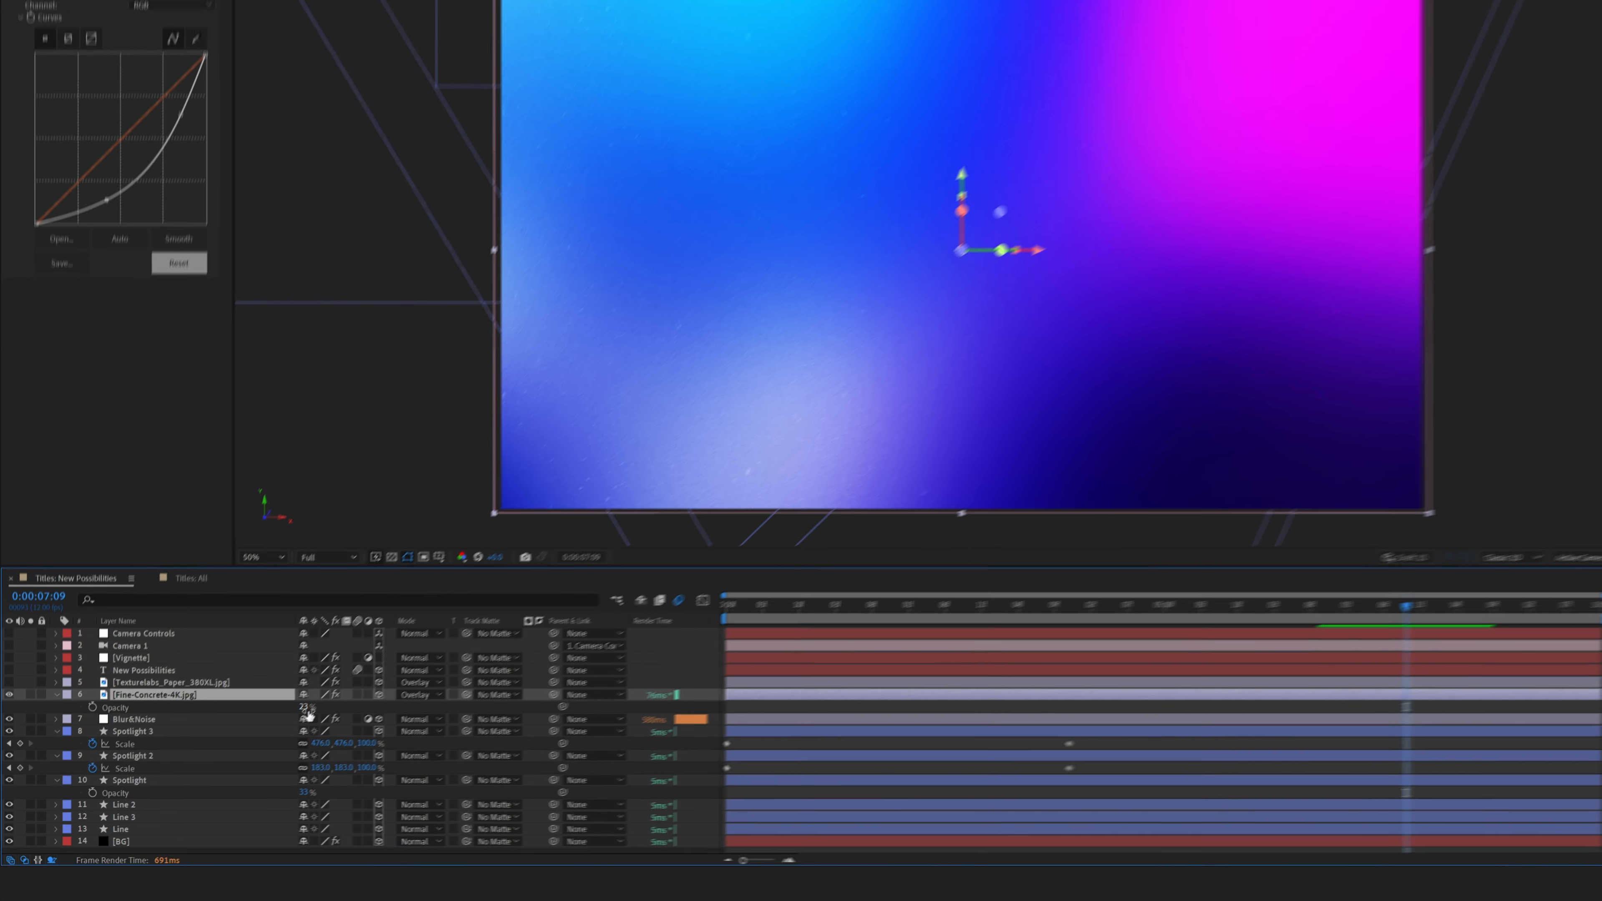
- Try raising the Fine-Concrete layer's opacity to 100% and undo the change
drag(535, 564, 720, 564)
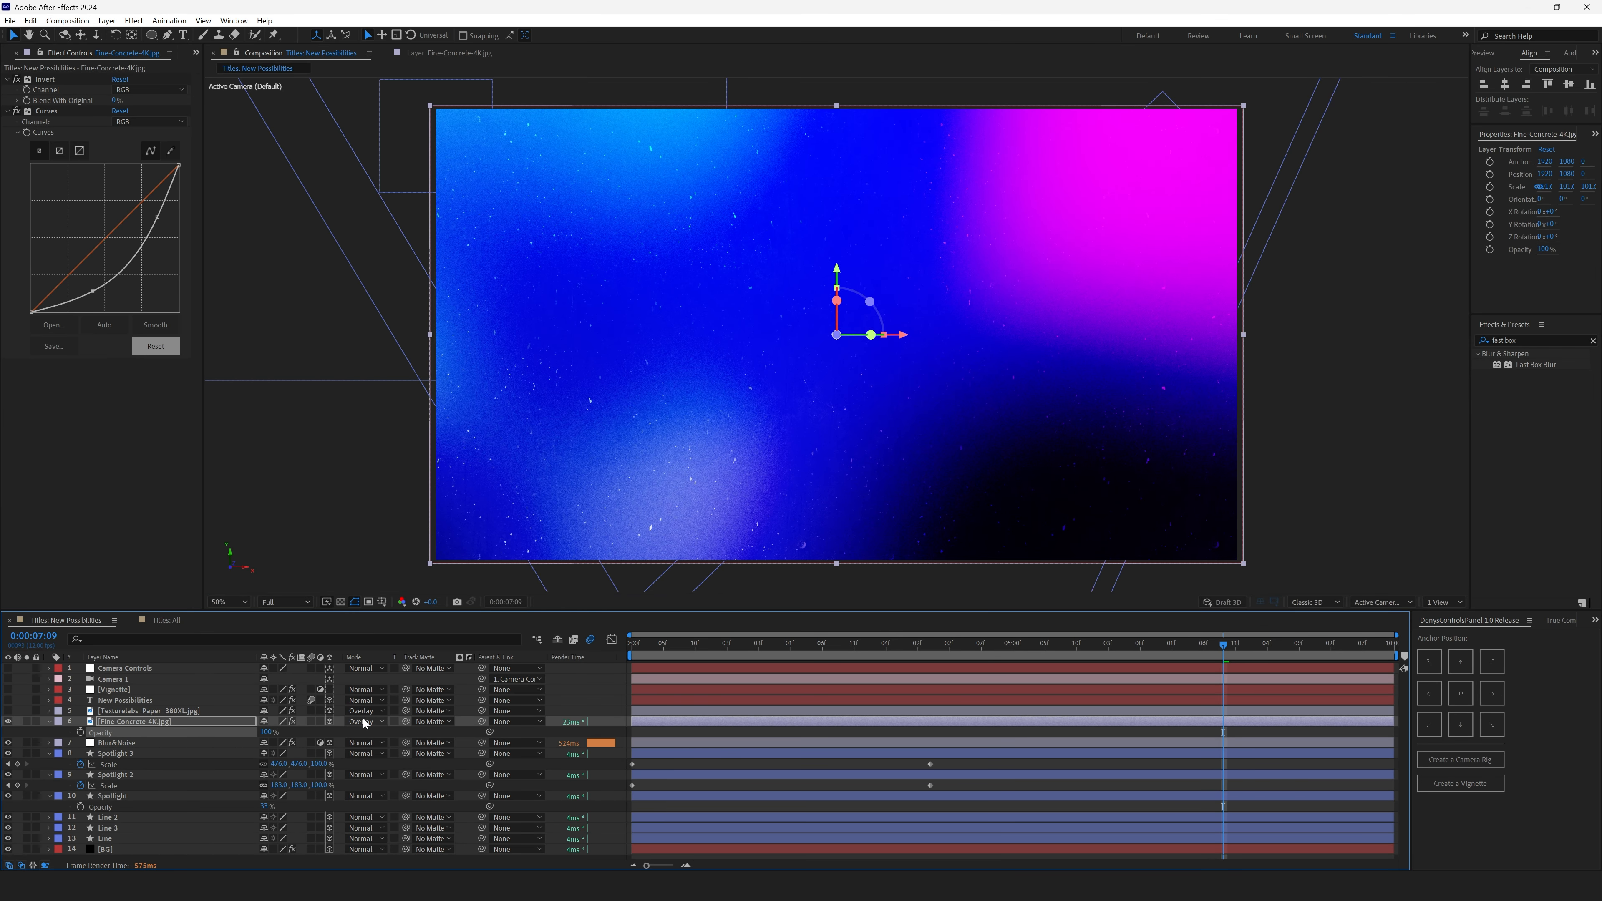
key(ctrl+z)
click(315, 733)
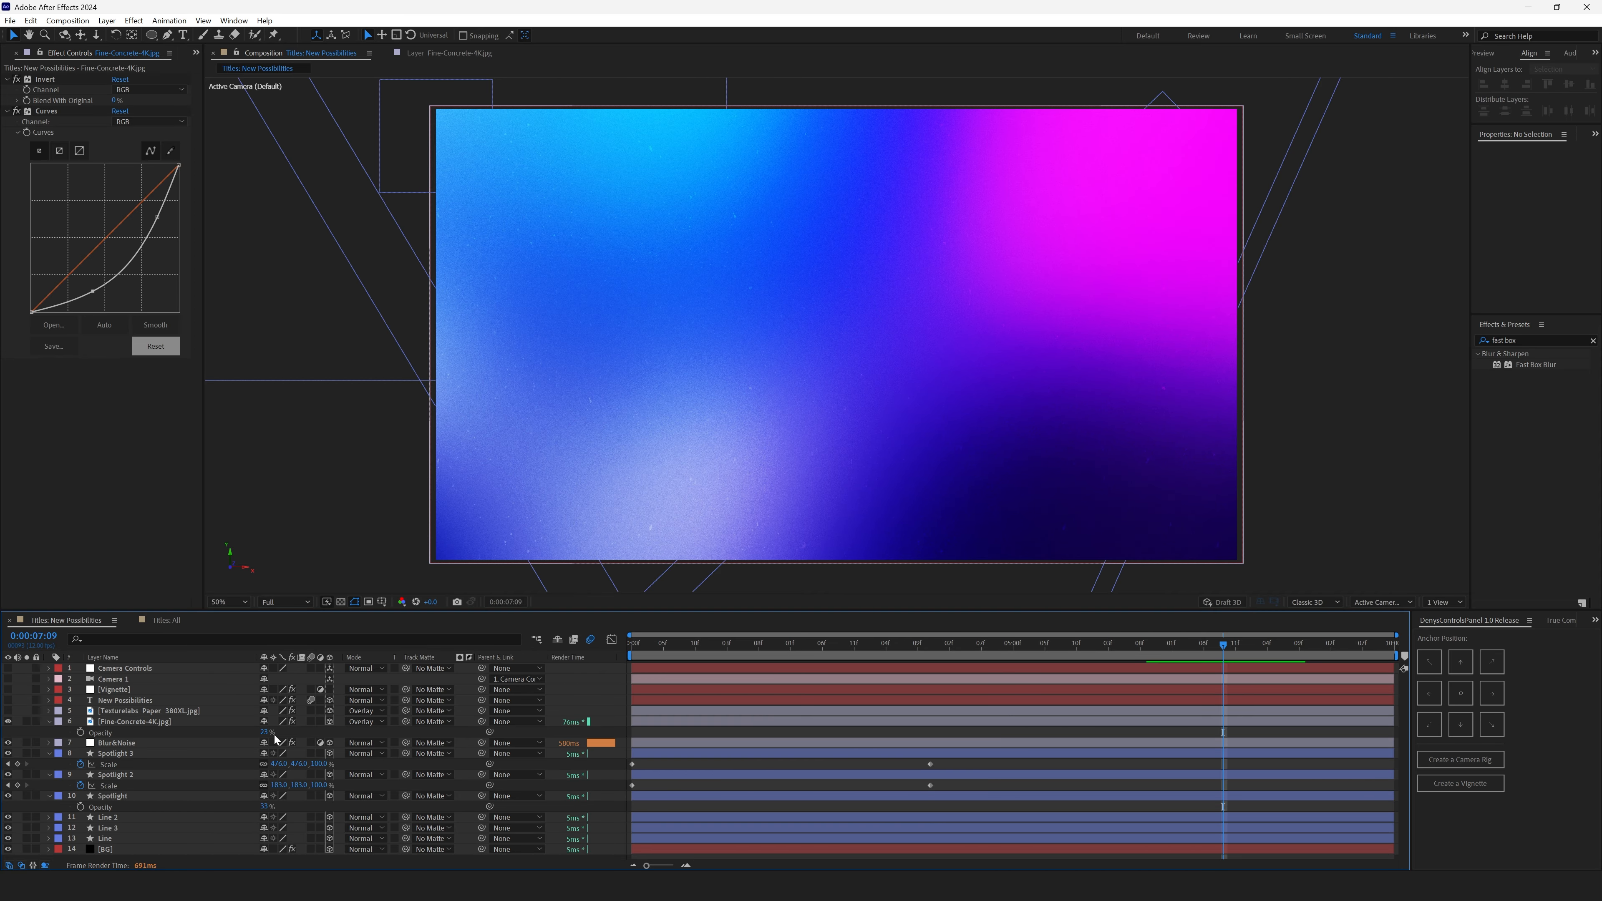
- Select the Texturelabs_Paper_380XL.jpg layer and turn on its visibility
click(49, 721)
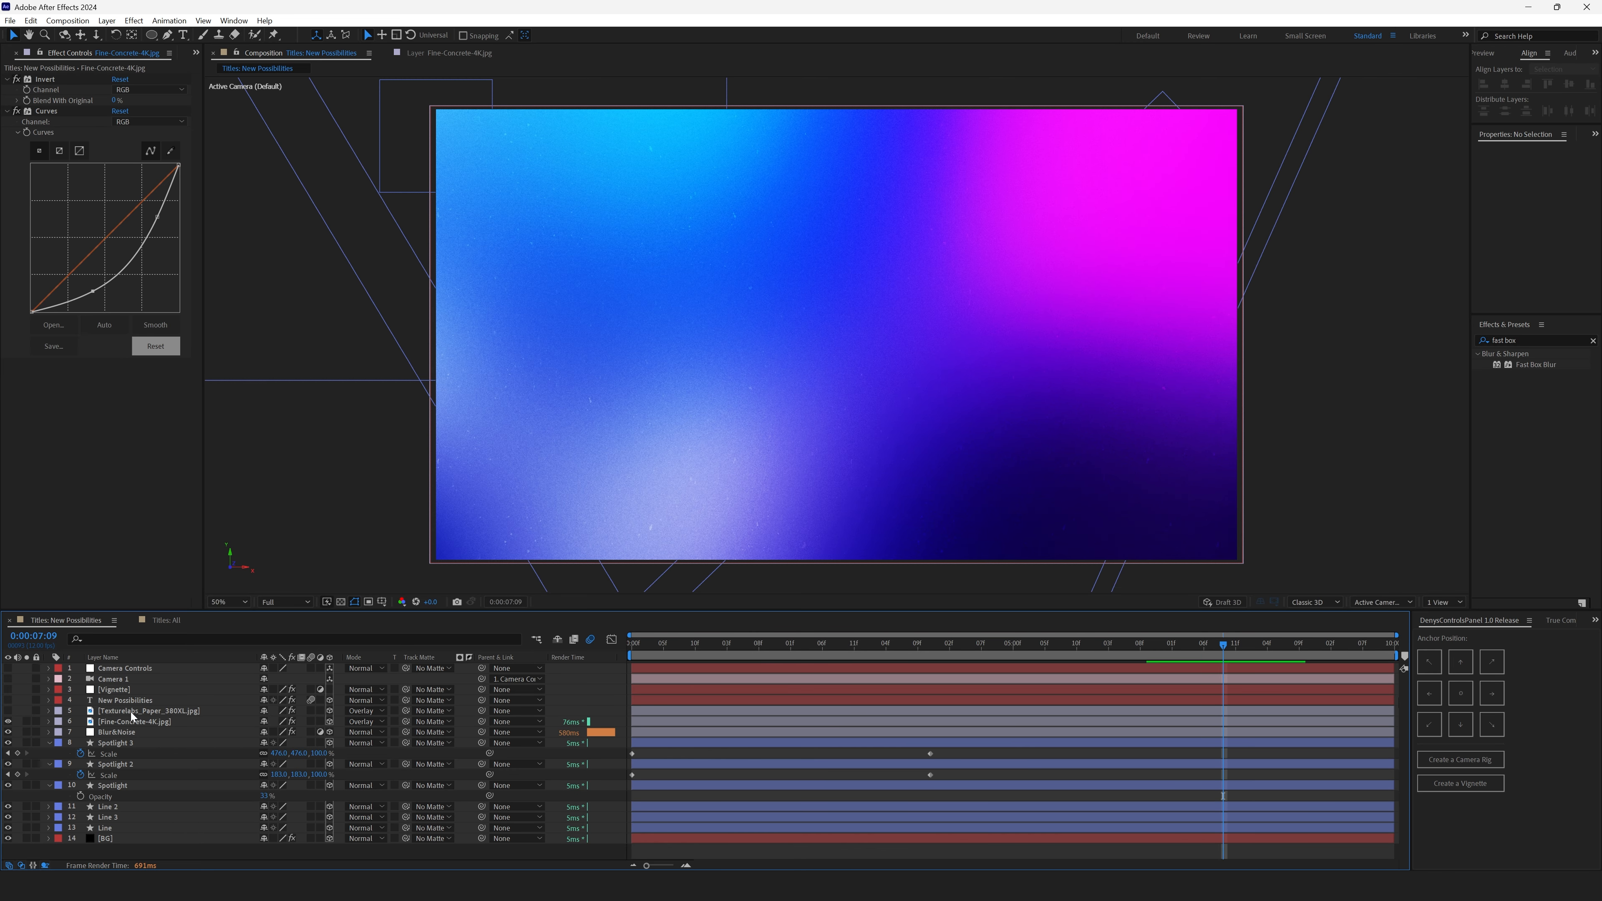
click(36, 711)
click(8, 712)
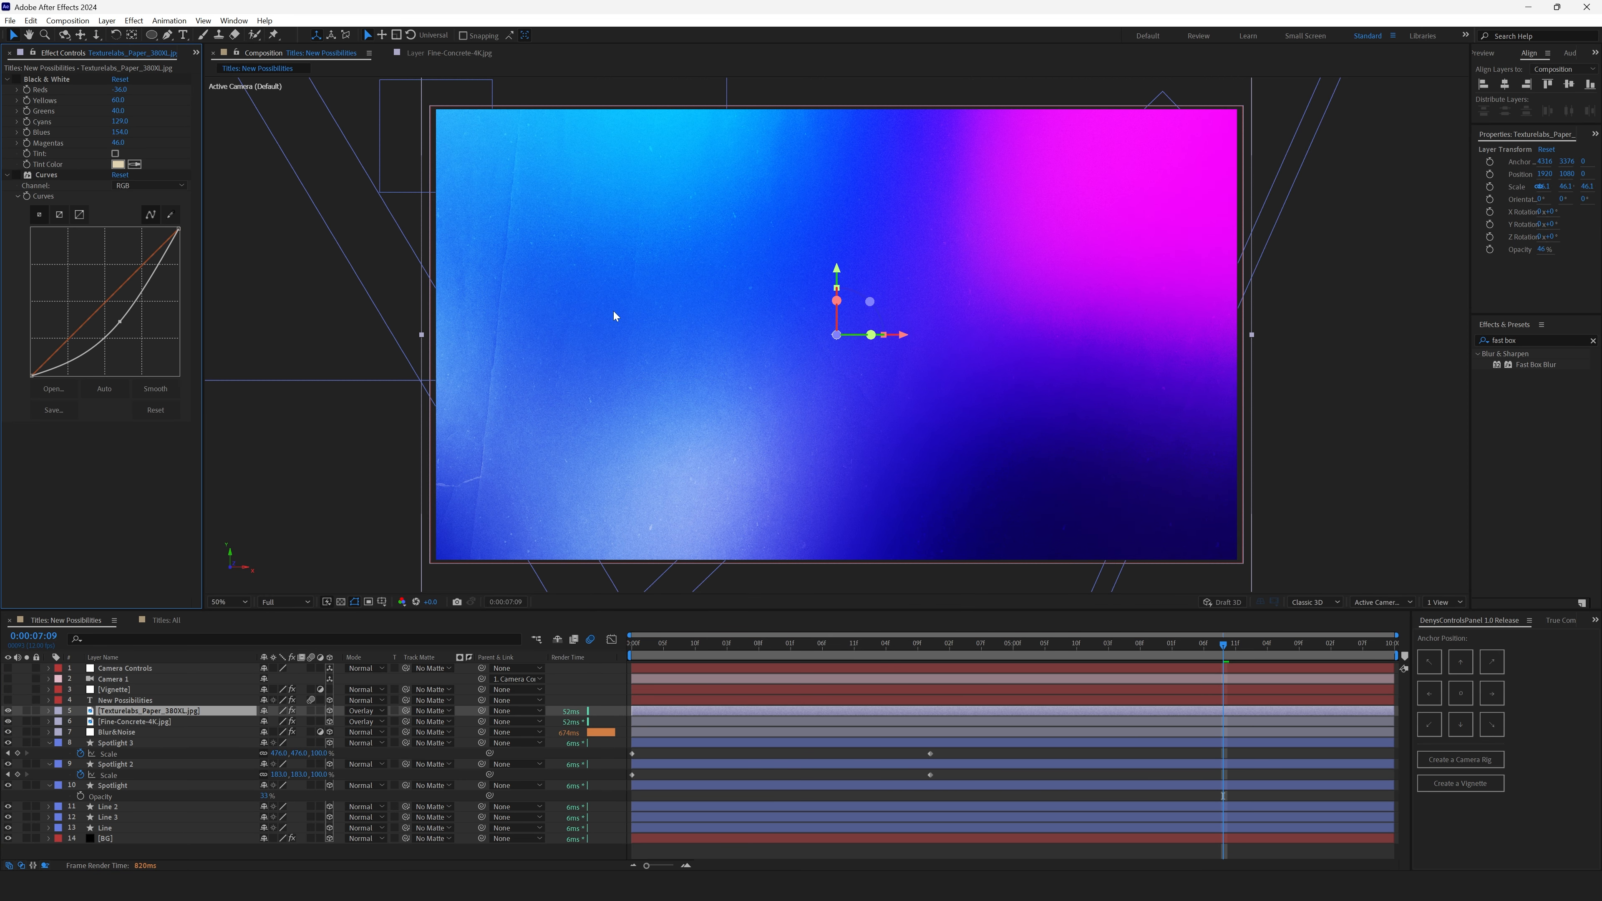
- Open the Texturelabs paper layer in the Layer viewer and examine its Black & White effect
double_click(123, 711)
scroll(740, 353, down, 6)
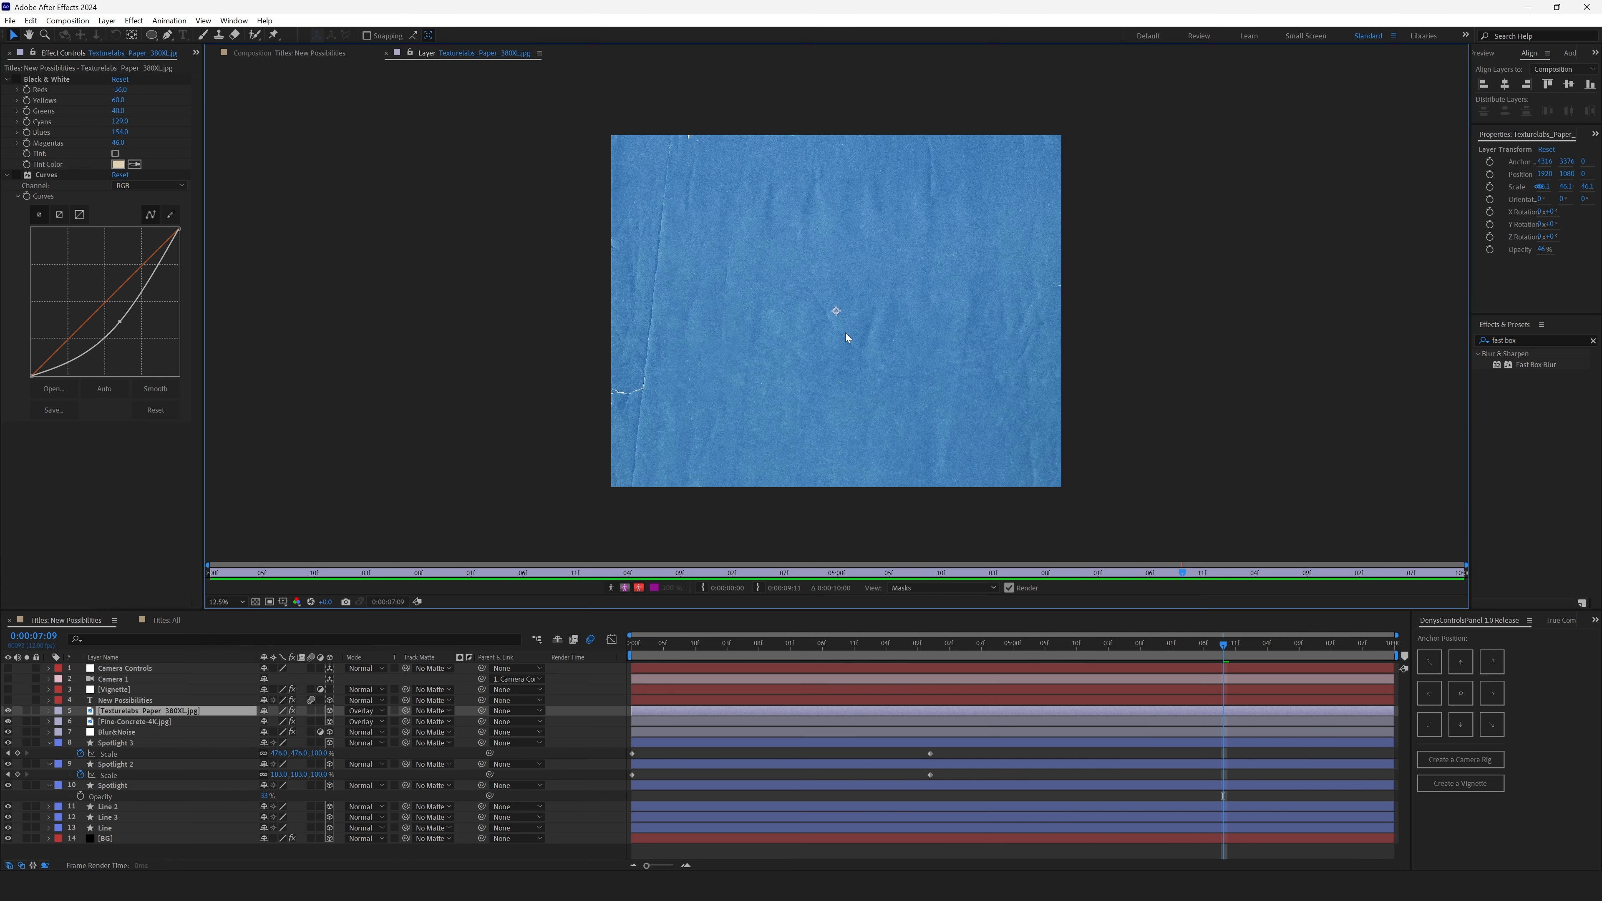
scroll(844, 333, up, 2)
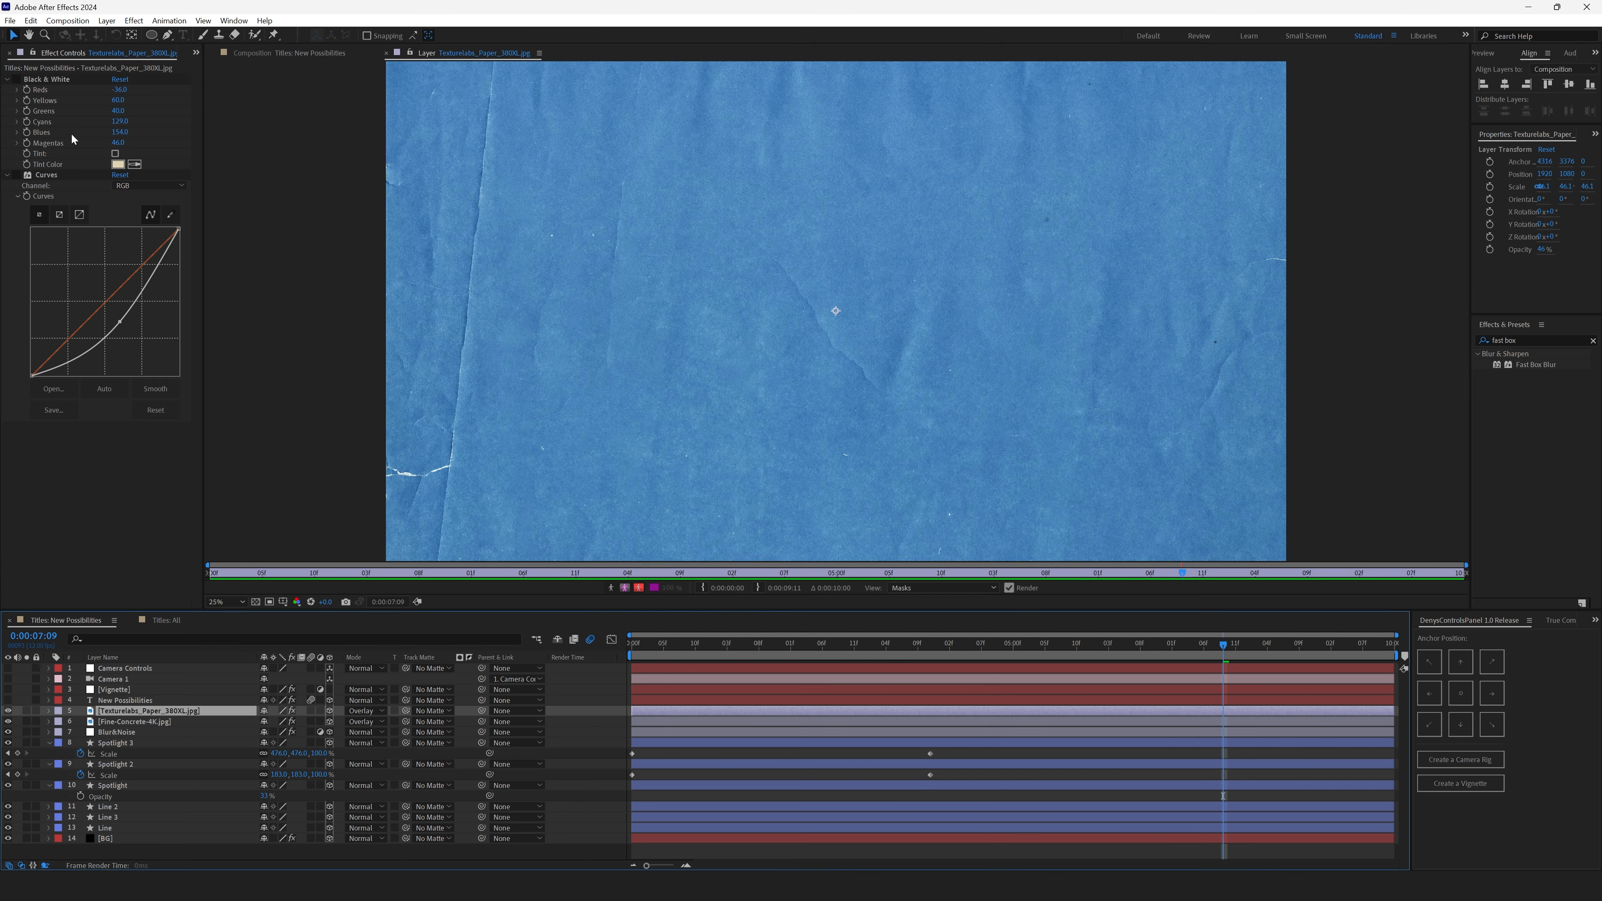
click(54, 79)
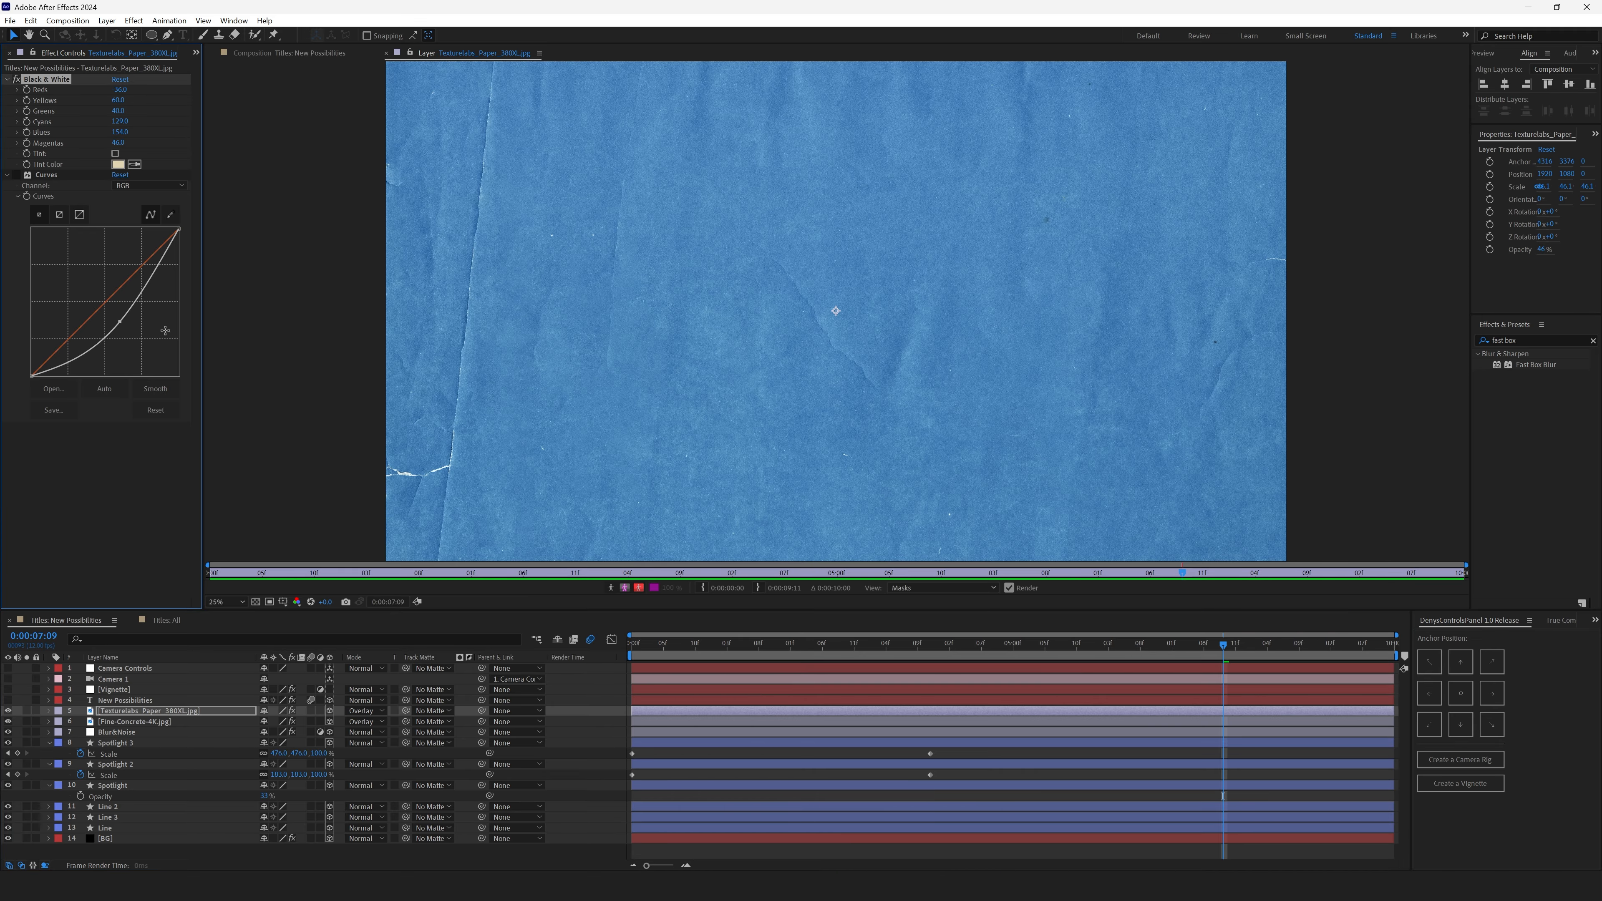
- Return to the composition viewer and briefly reveal the Texturelabs paper layer's Opacity, then collapse it
click(281, 53)
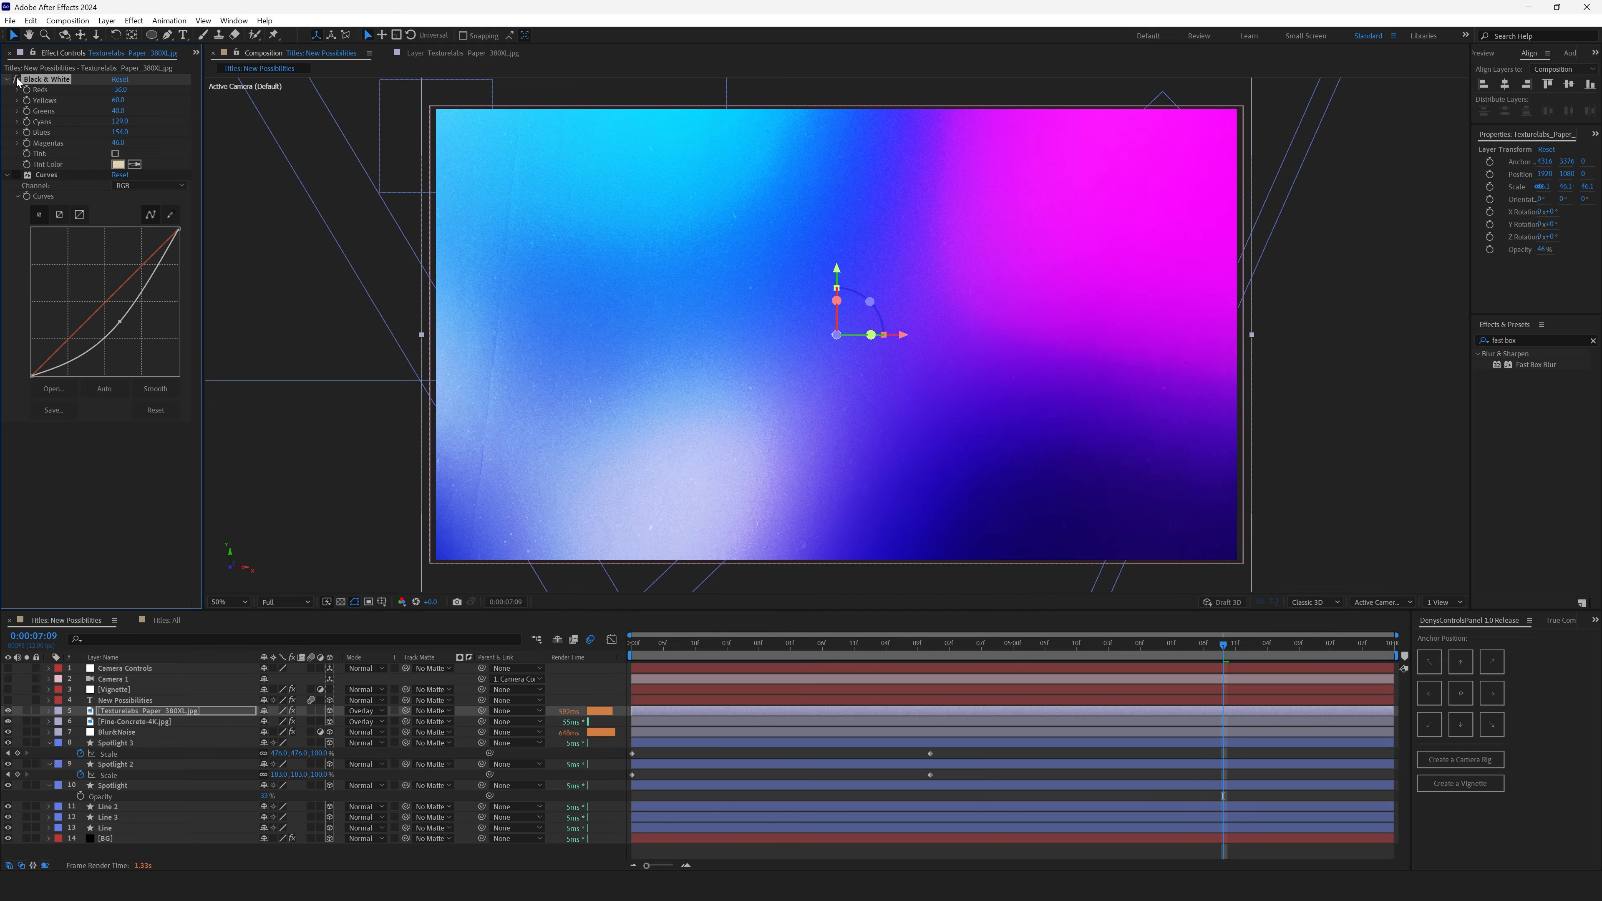
click(43, 172)
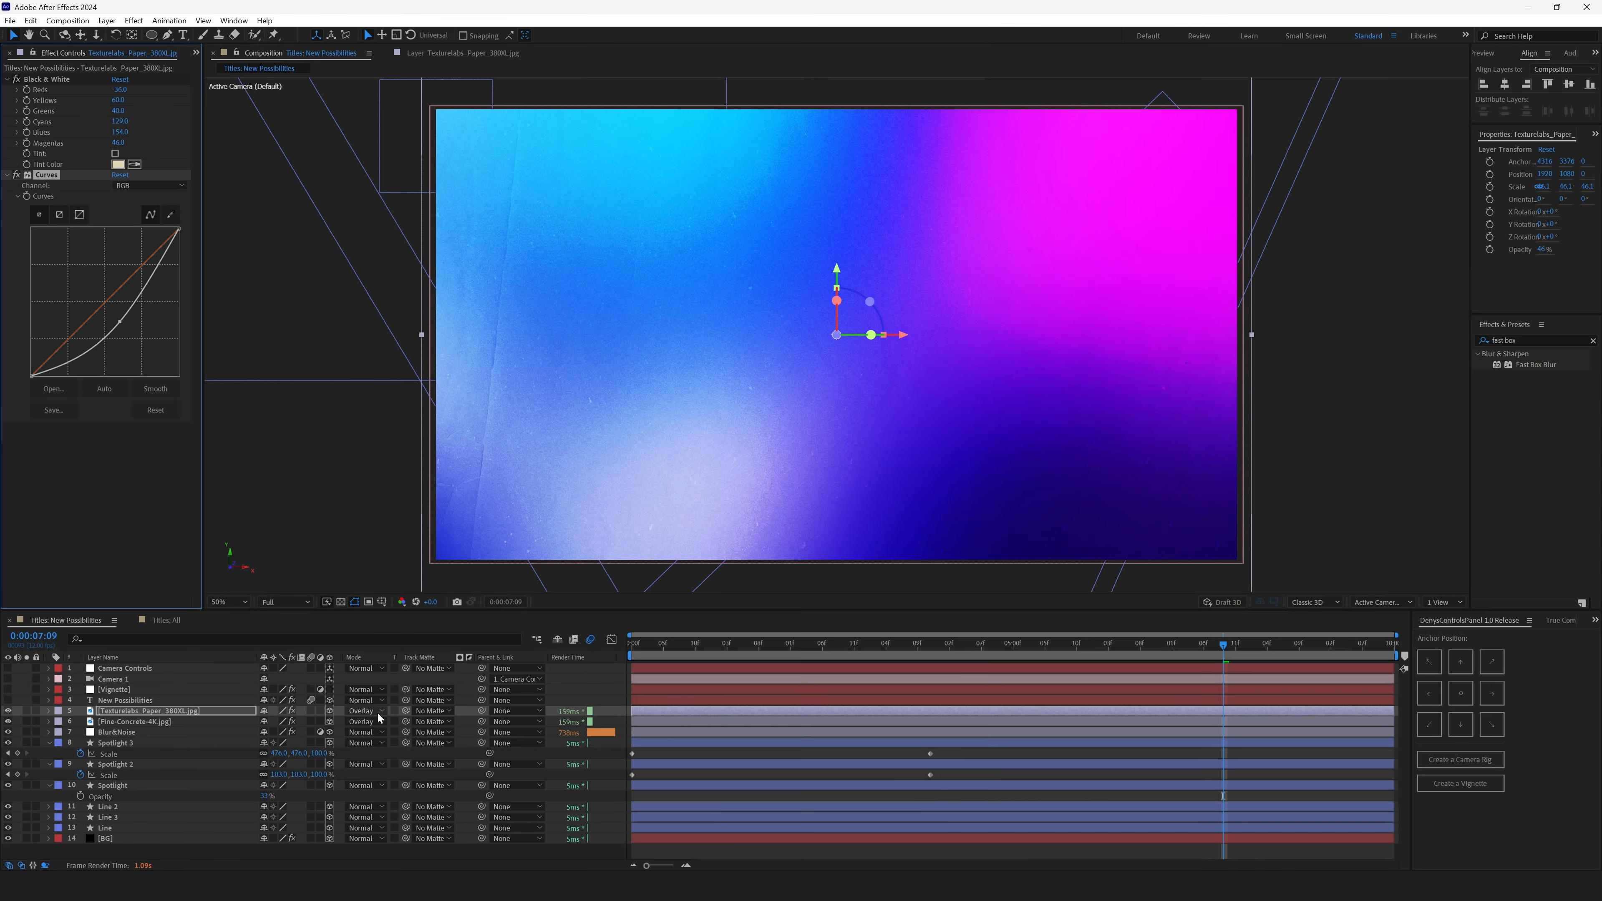
click(151, 708)
key(t)
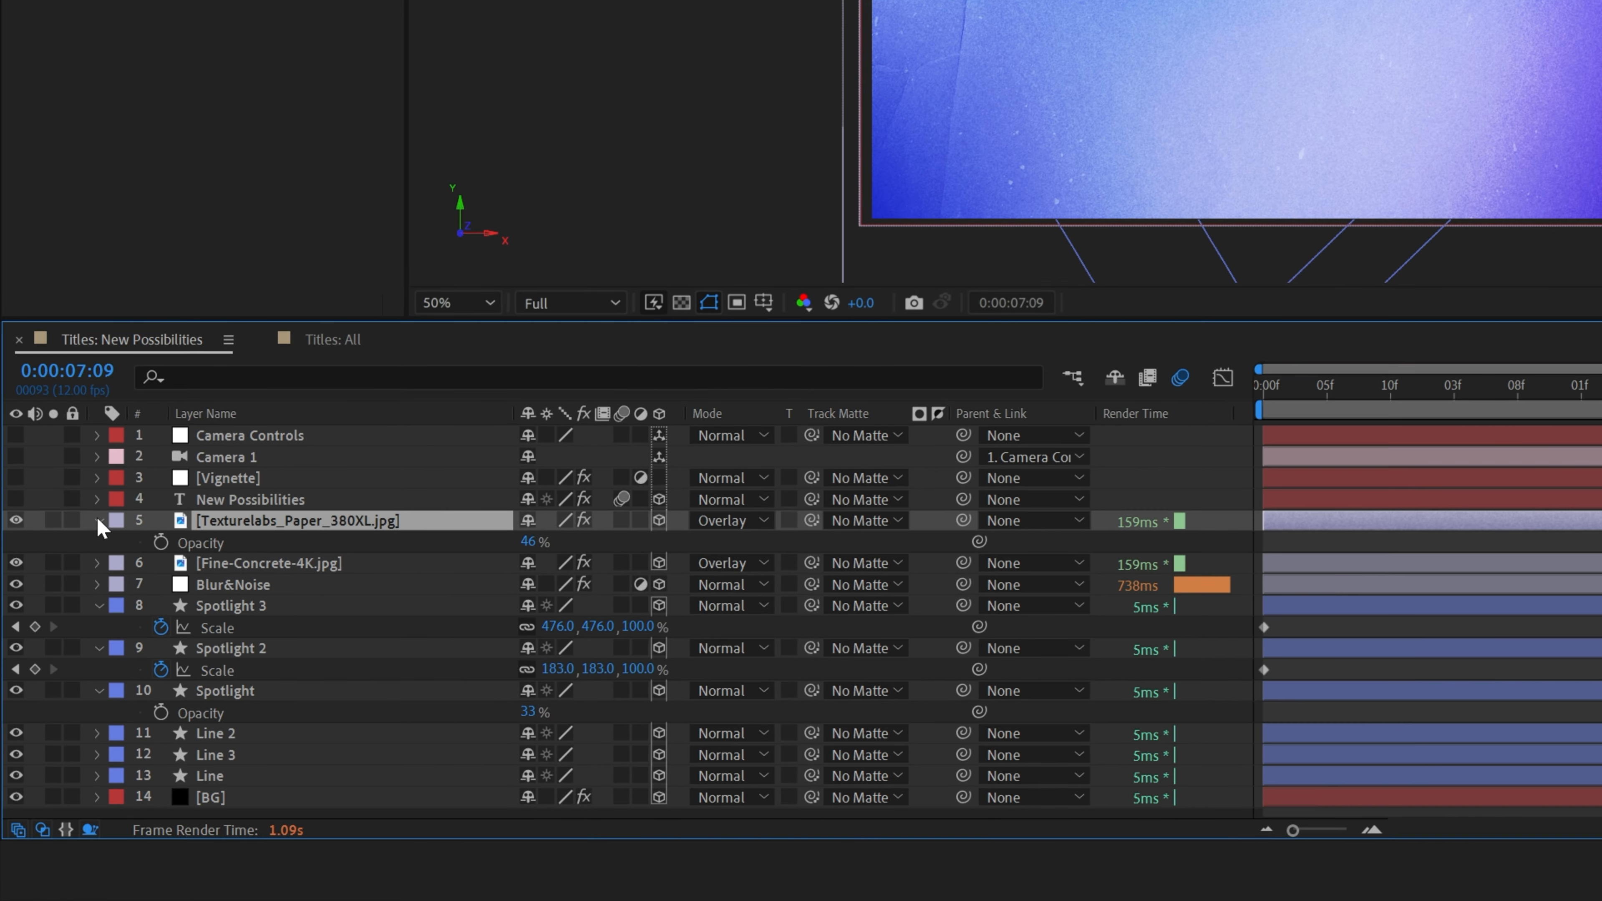
click(98, 521)
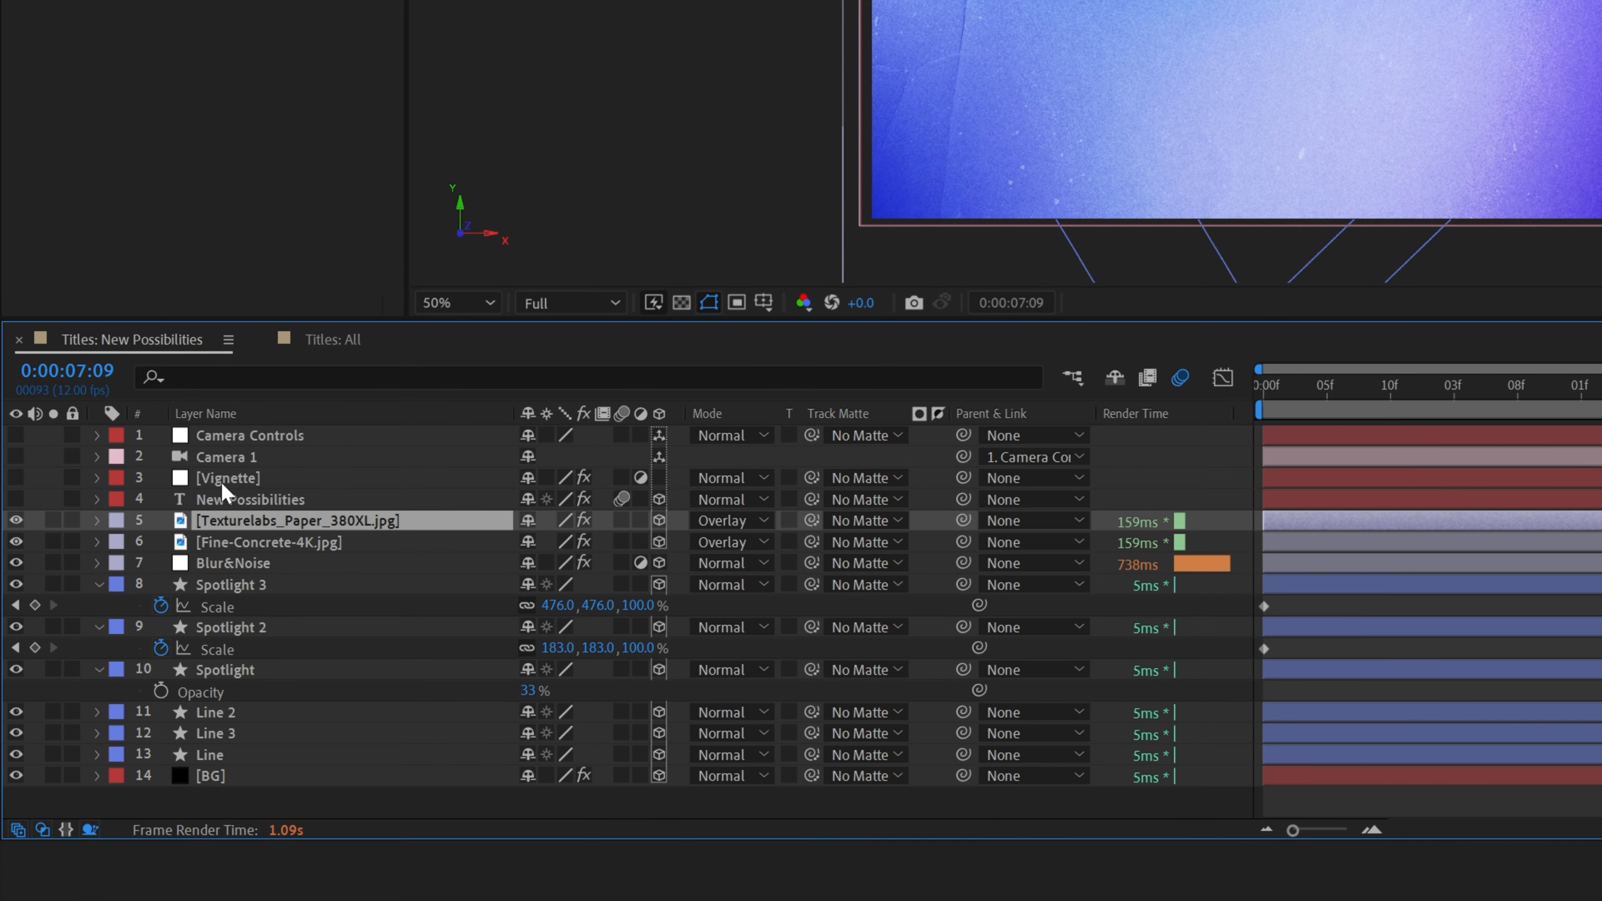
- Select the Vignette layer and reveal its mask's Mask Feather setting
click(246, 480)
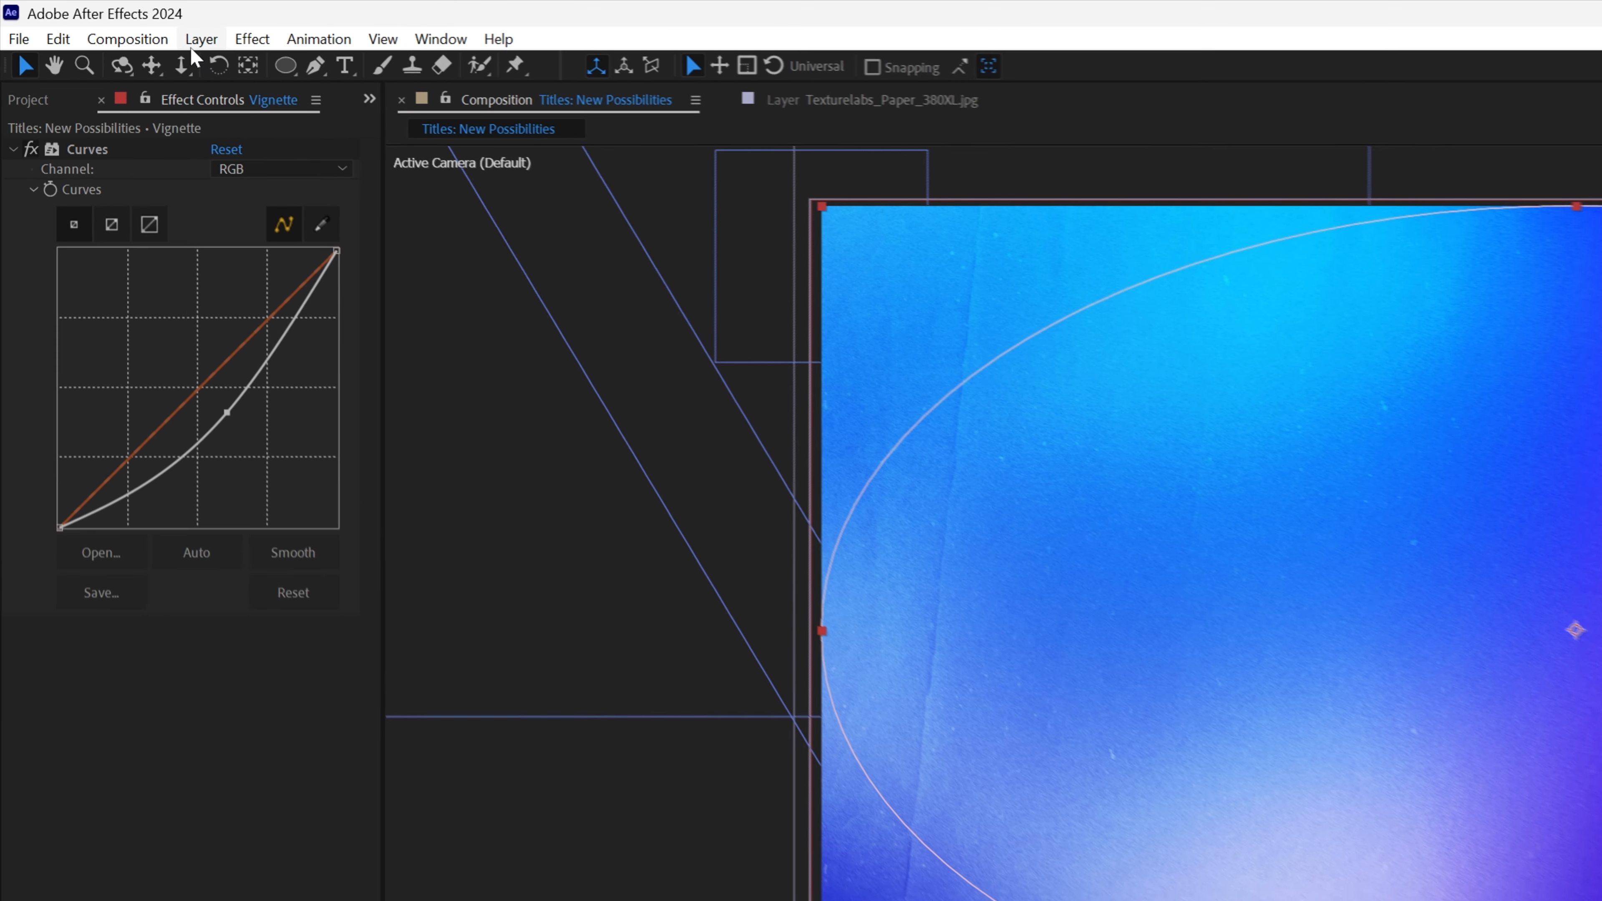
click(106, 20)
mouse_move(271, 35)
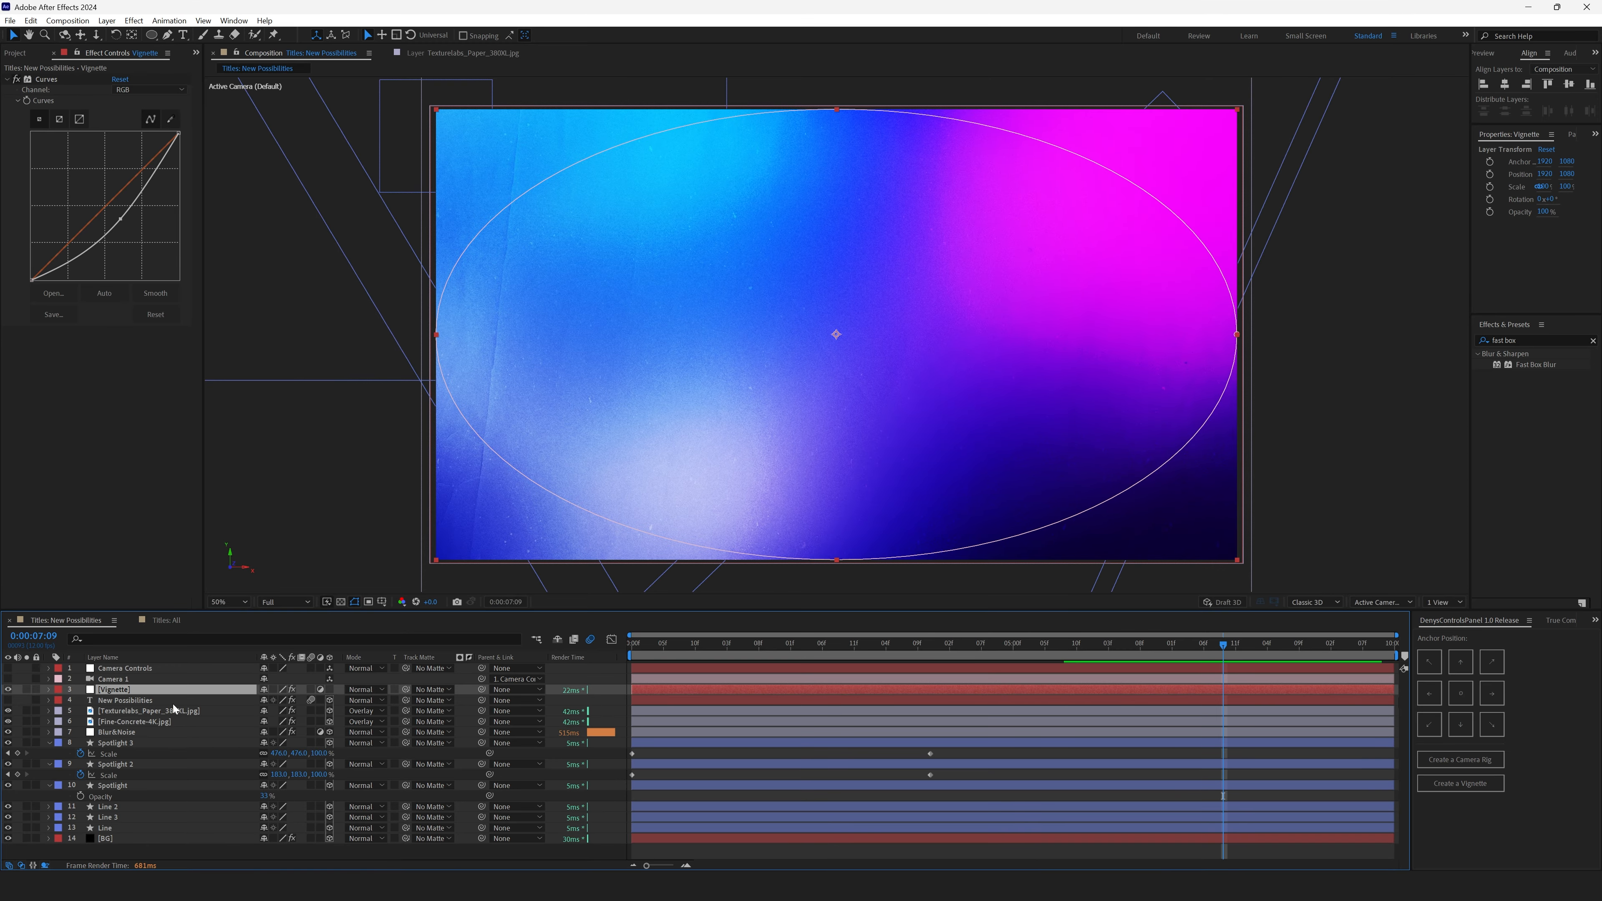
key(f)
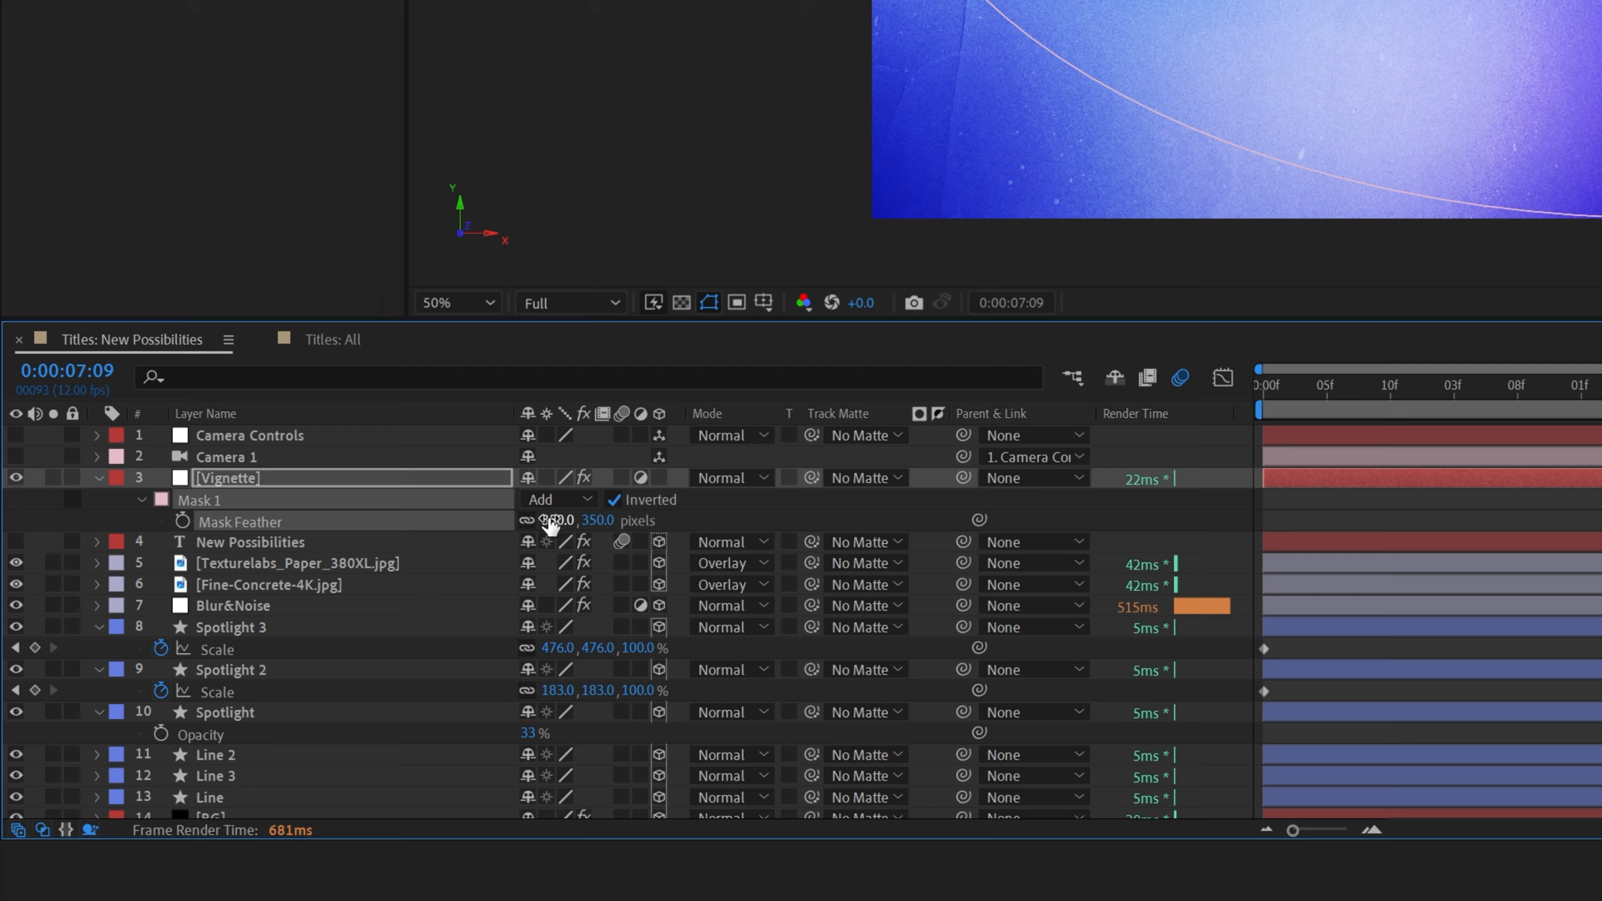
click(785, 517)
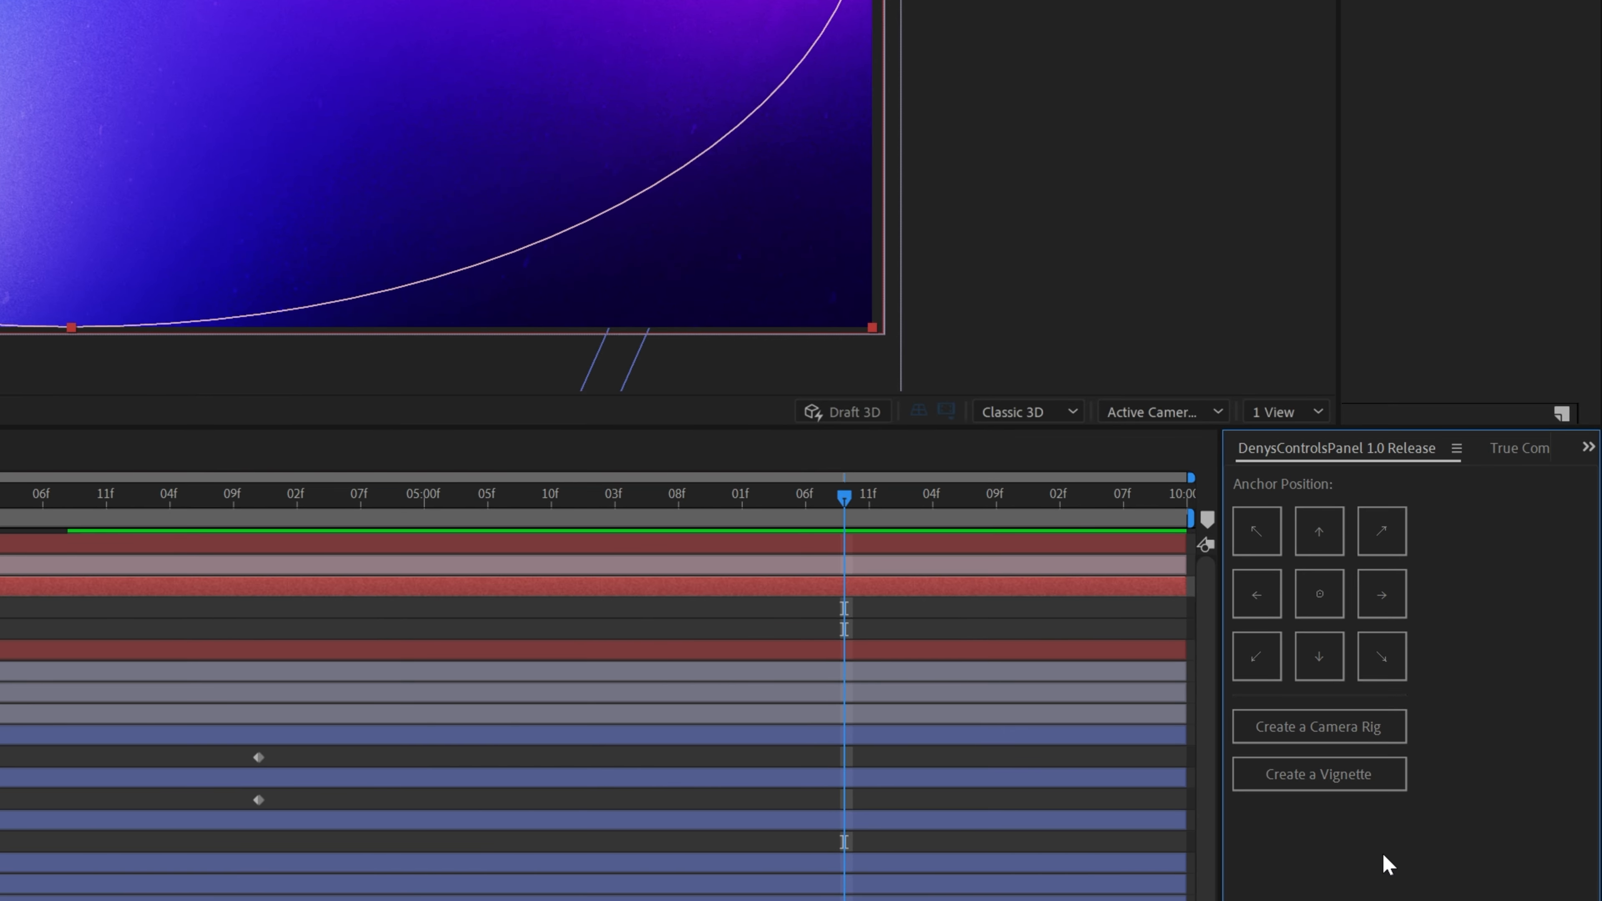
- Create a new vignette layer from the controls panel, bend its Curves, then delete it
click(1368, 790)
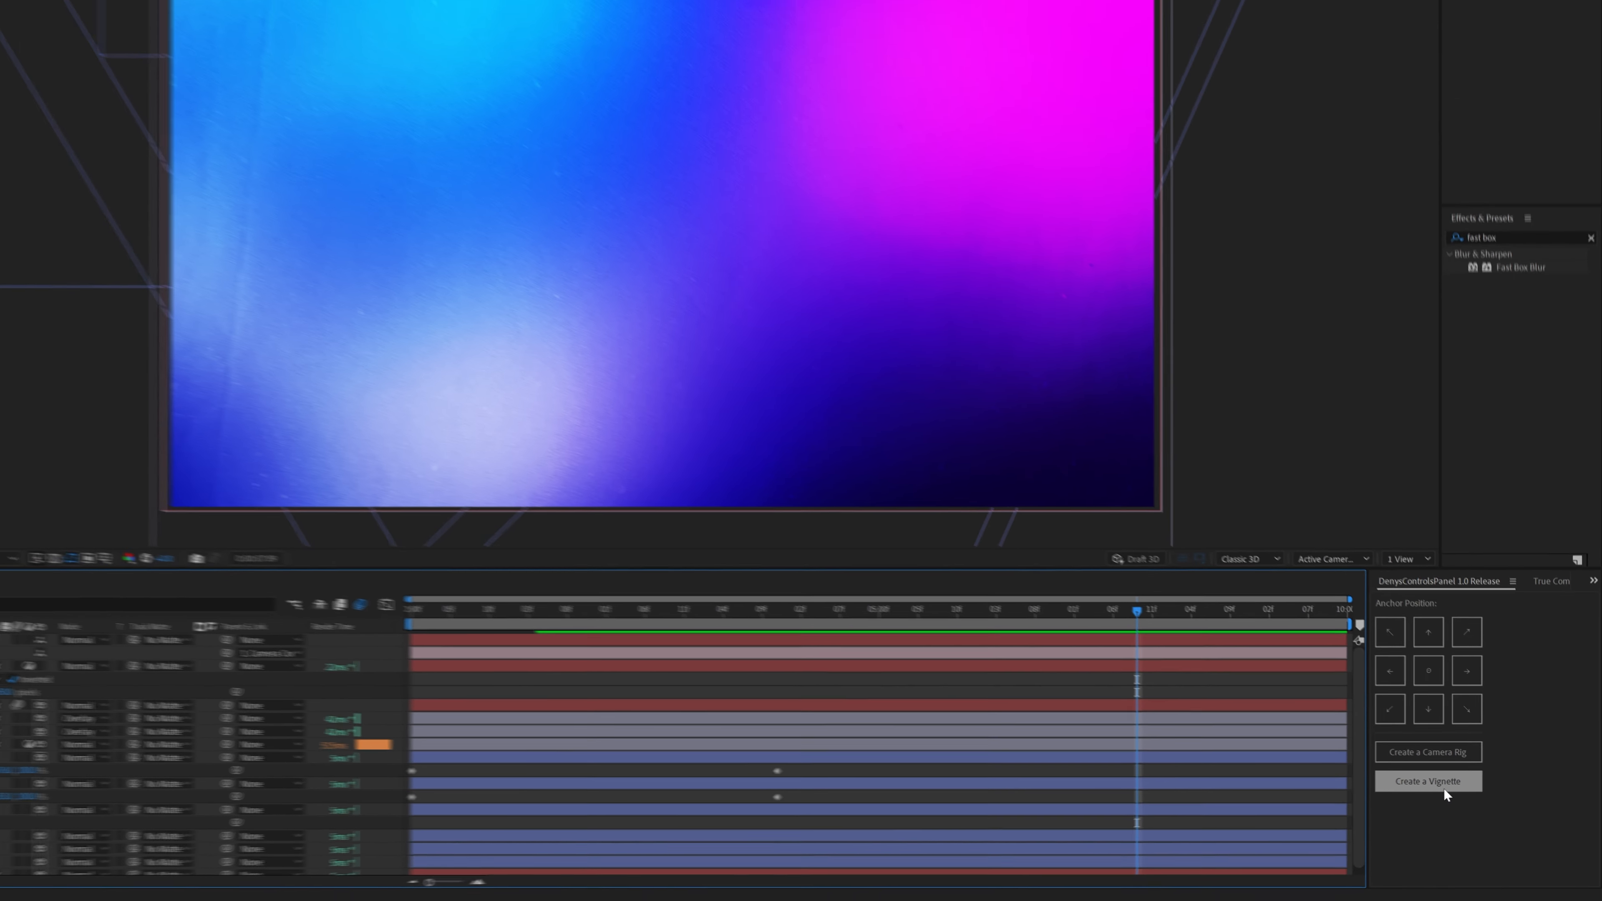
click(1444, 789)
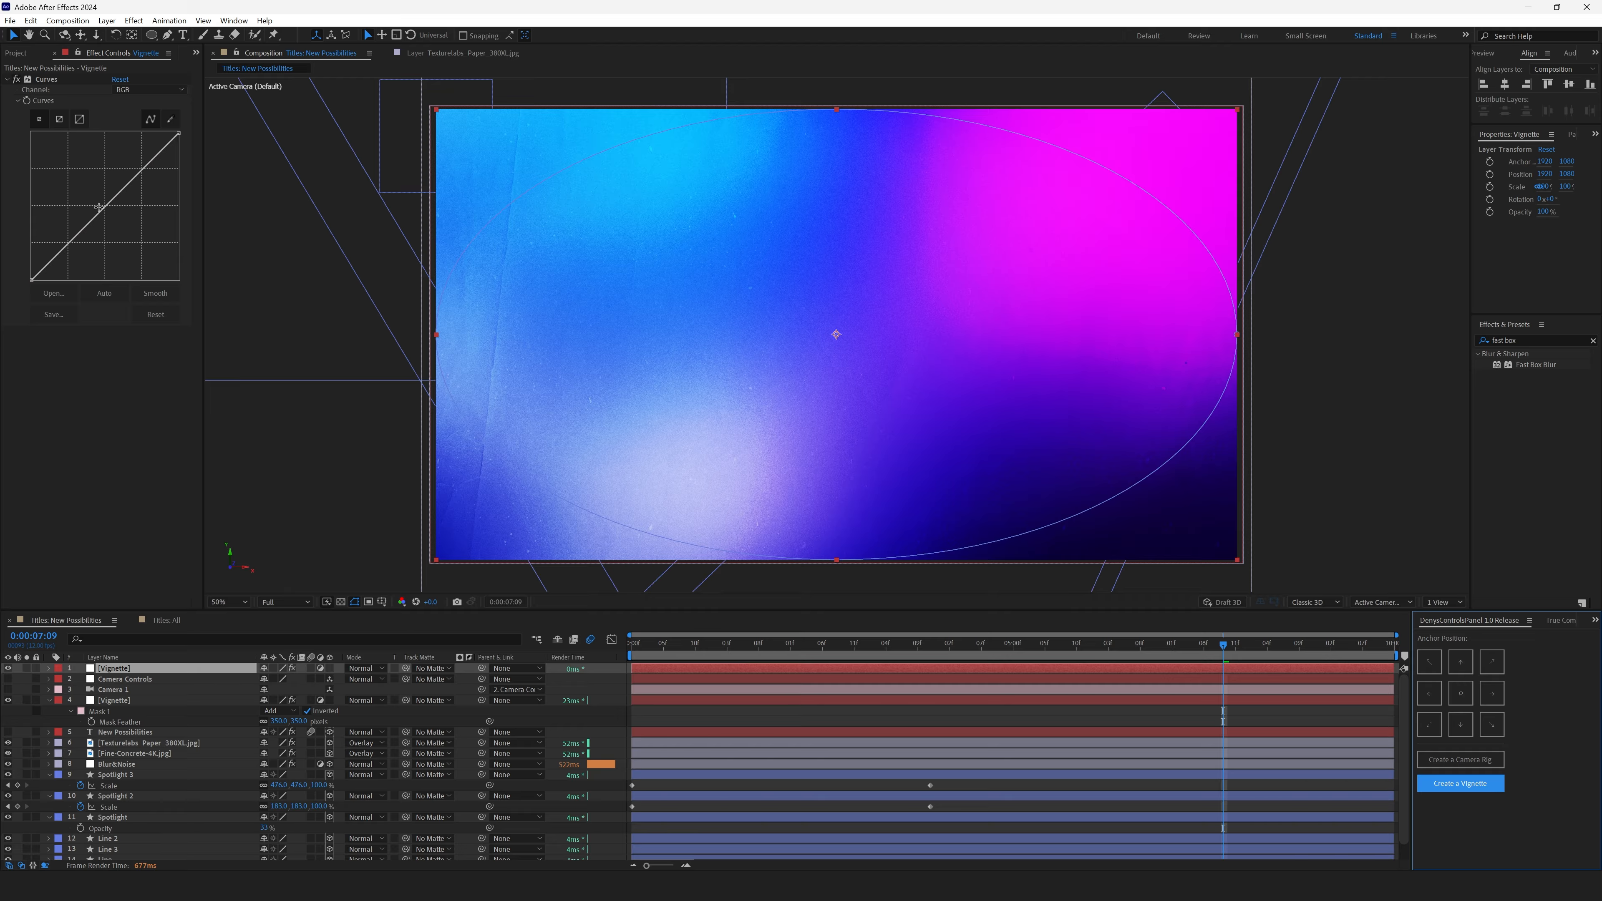
drag(99, 207, 134, 229)
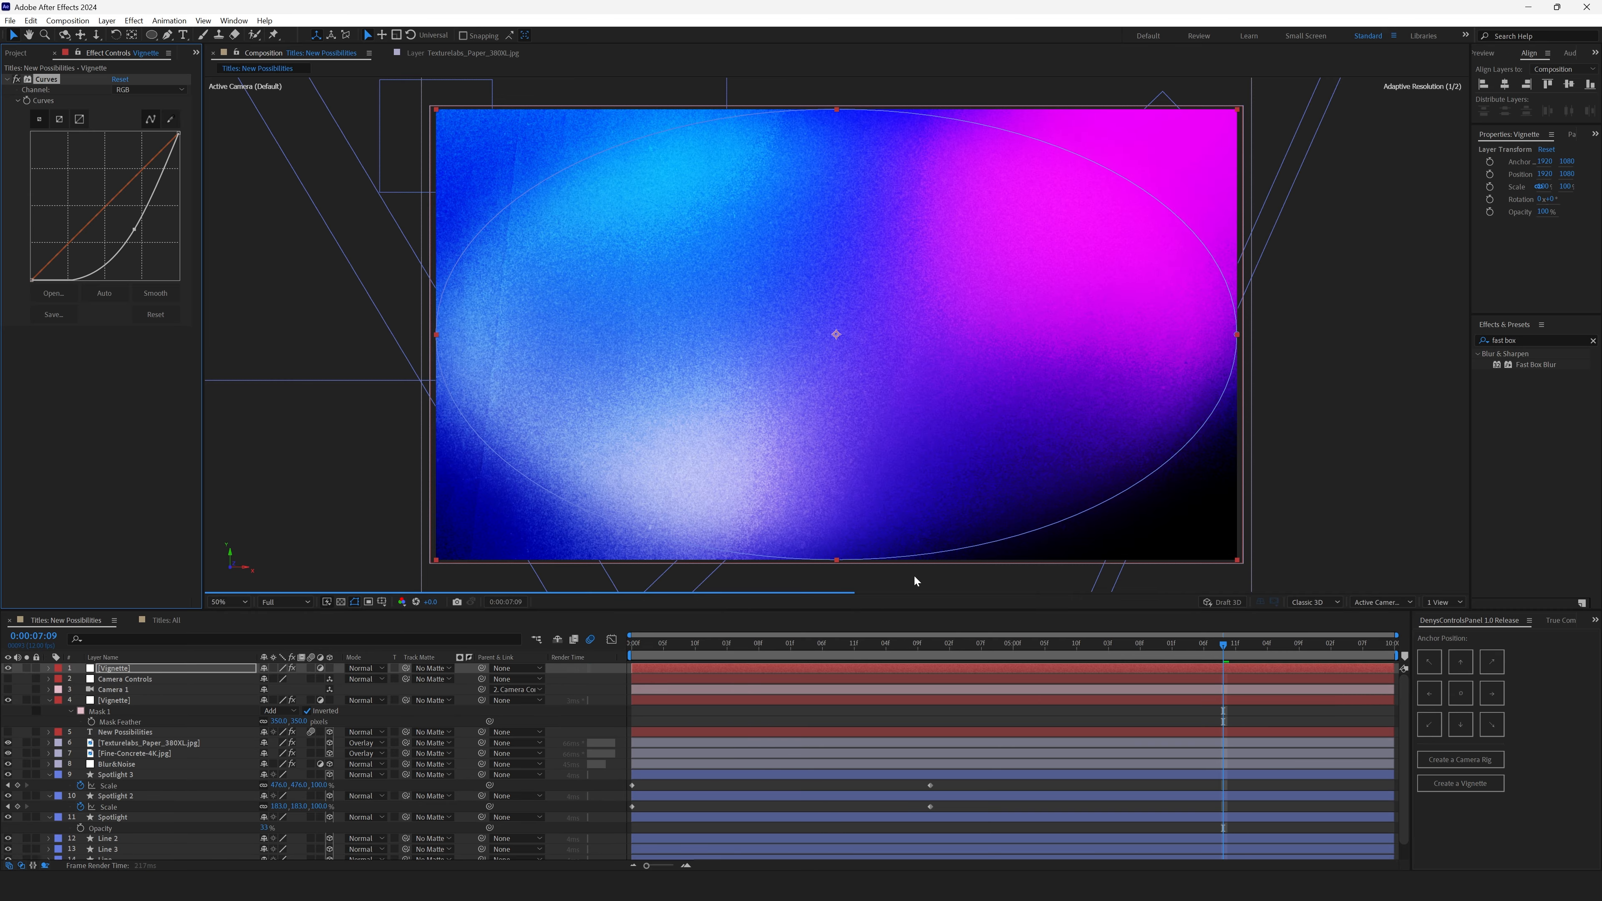
key(Delete)
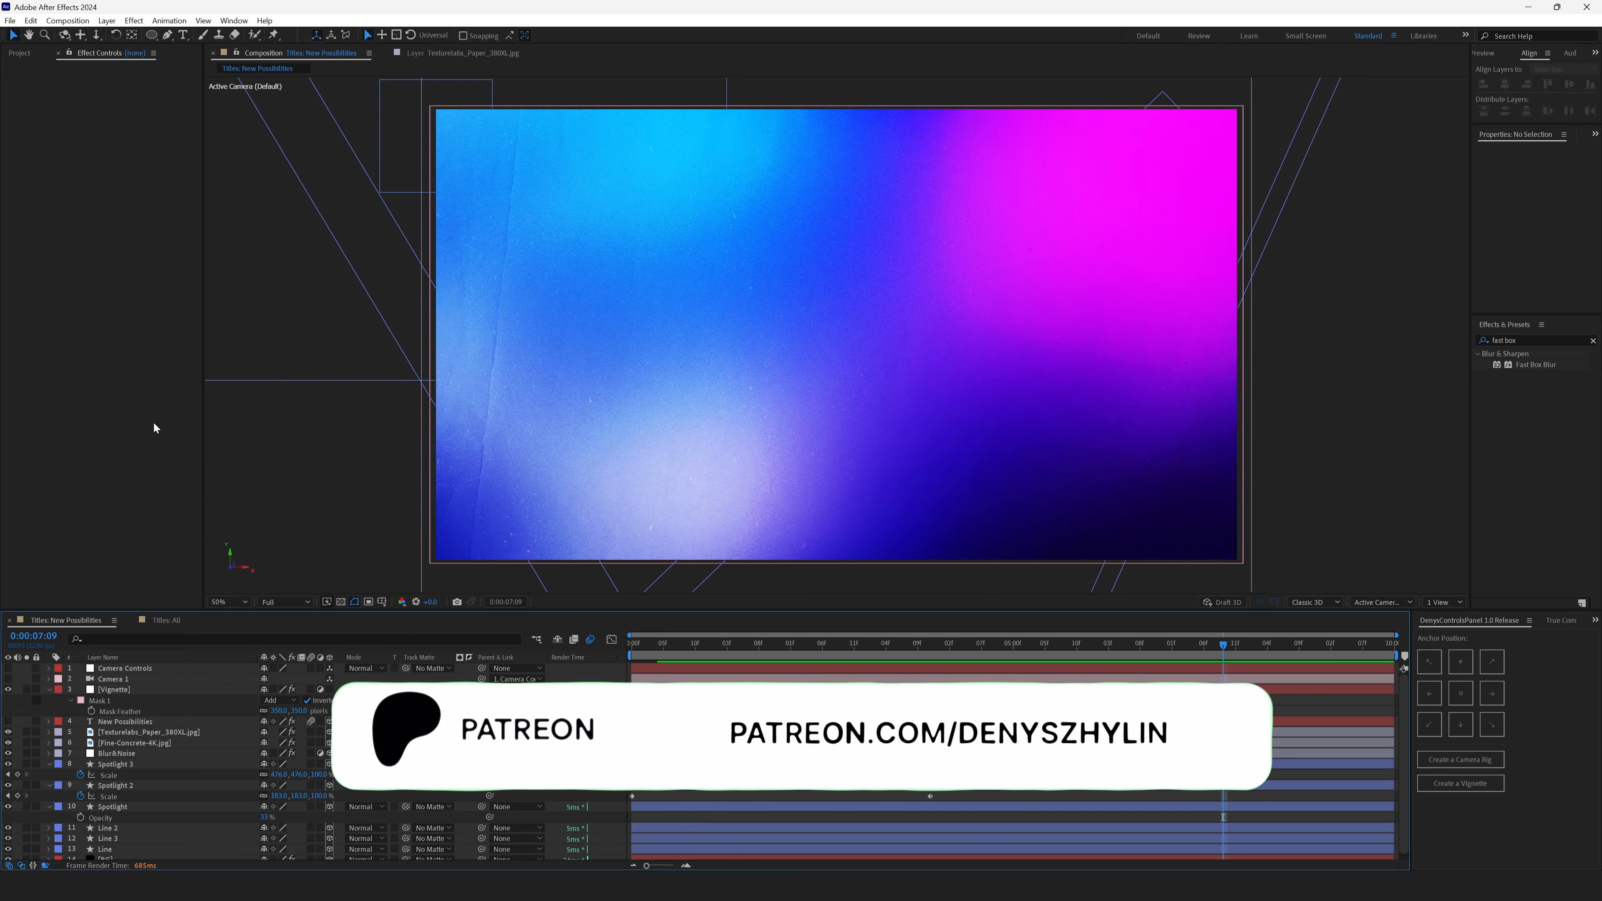
- Select the camera layers and scrub the timeline to review the camera movement
click(114, 679)
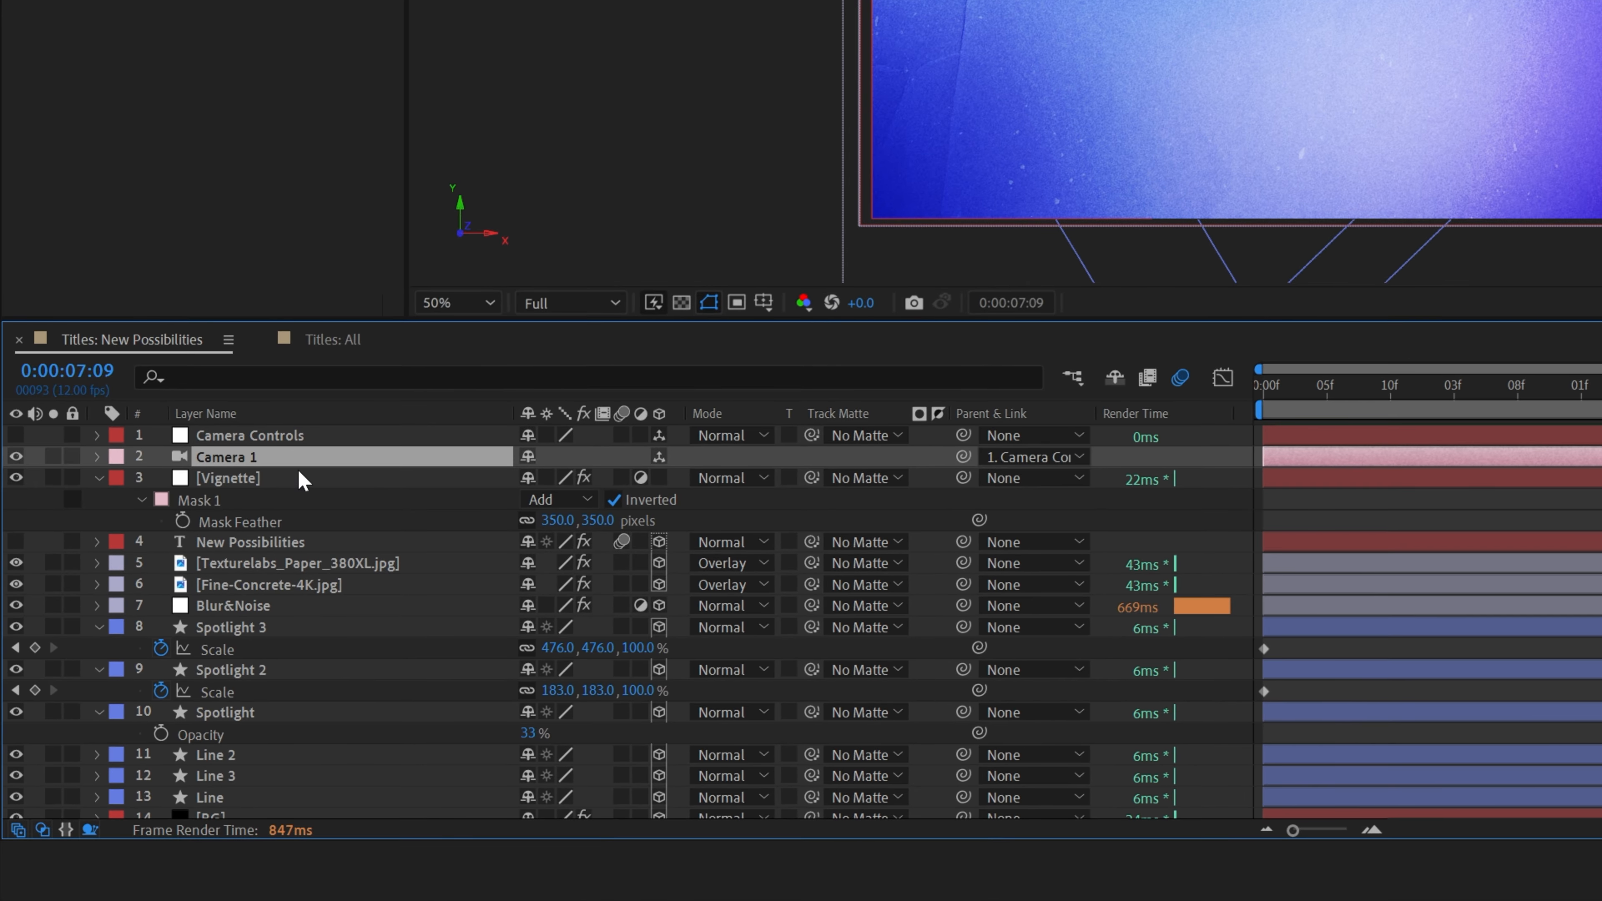
click(143, 672)
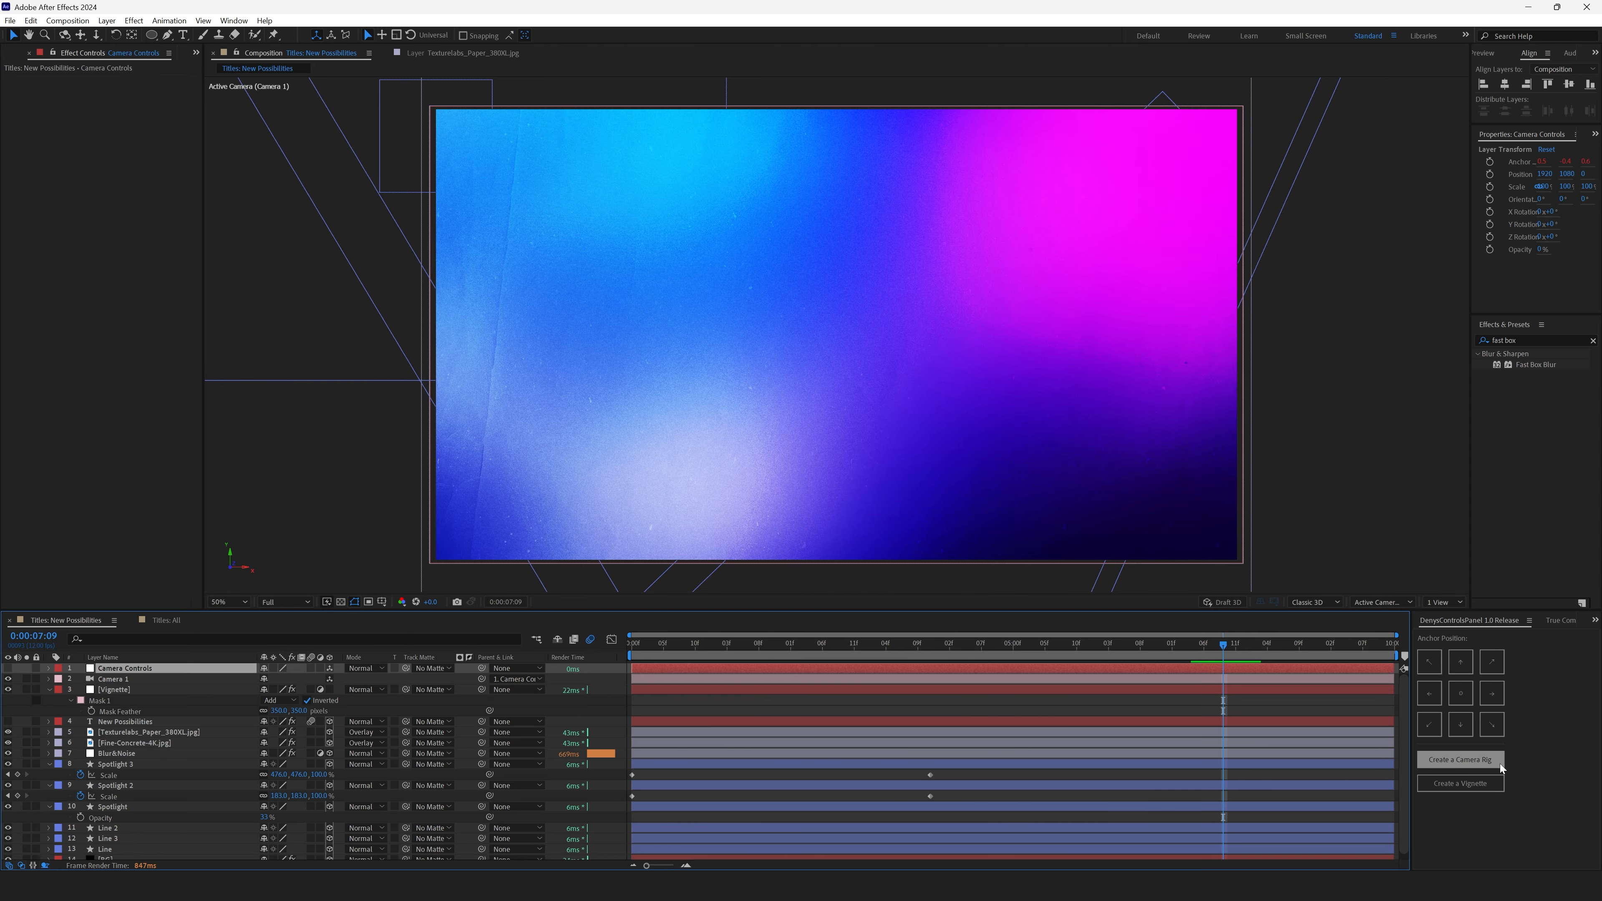
click(1478, 810)
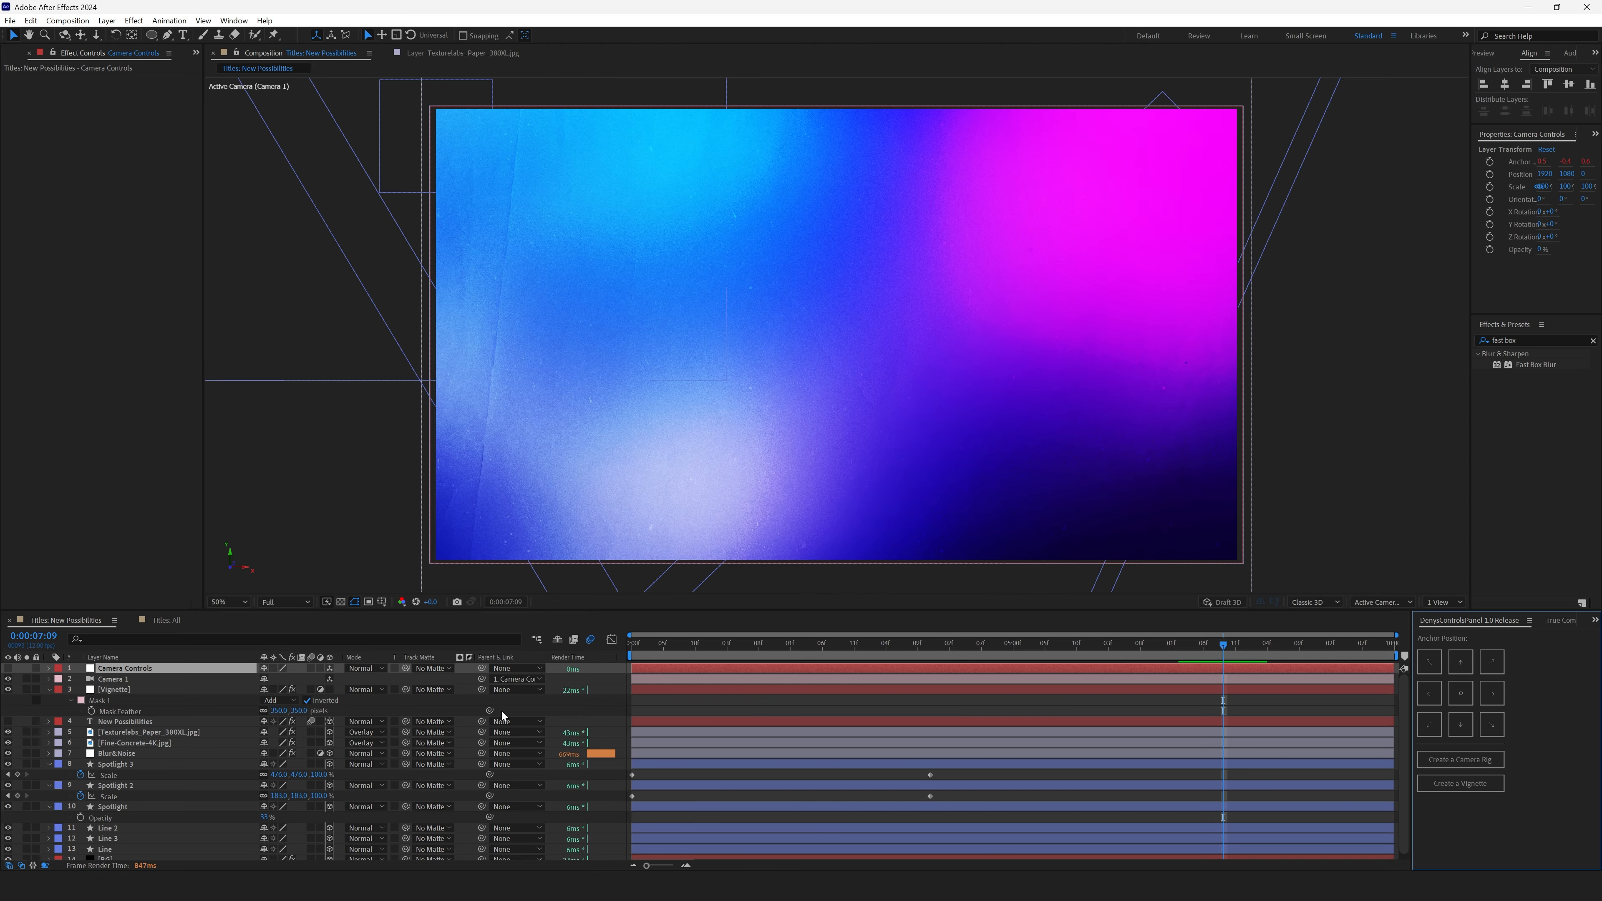
drag(644, 645, 1074, 682)
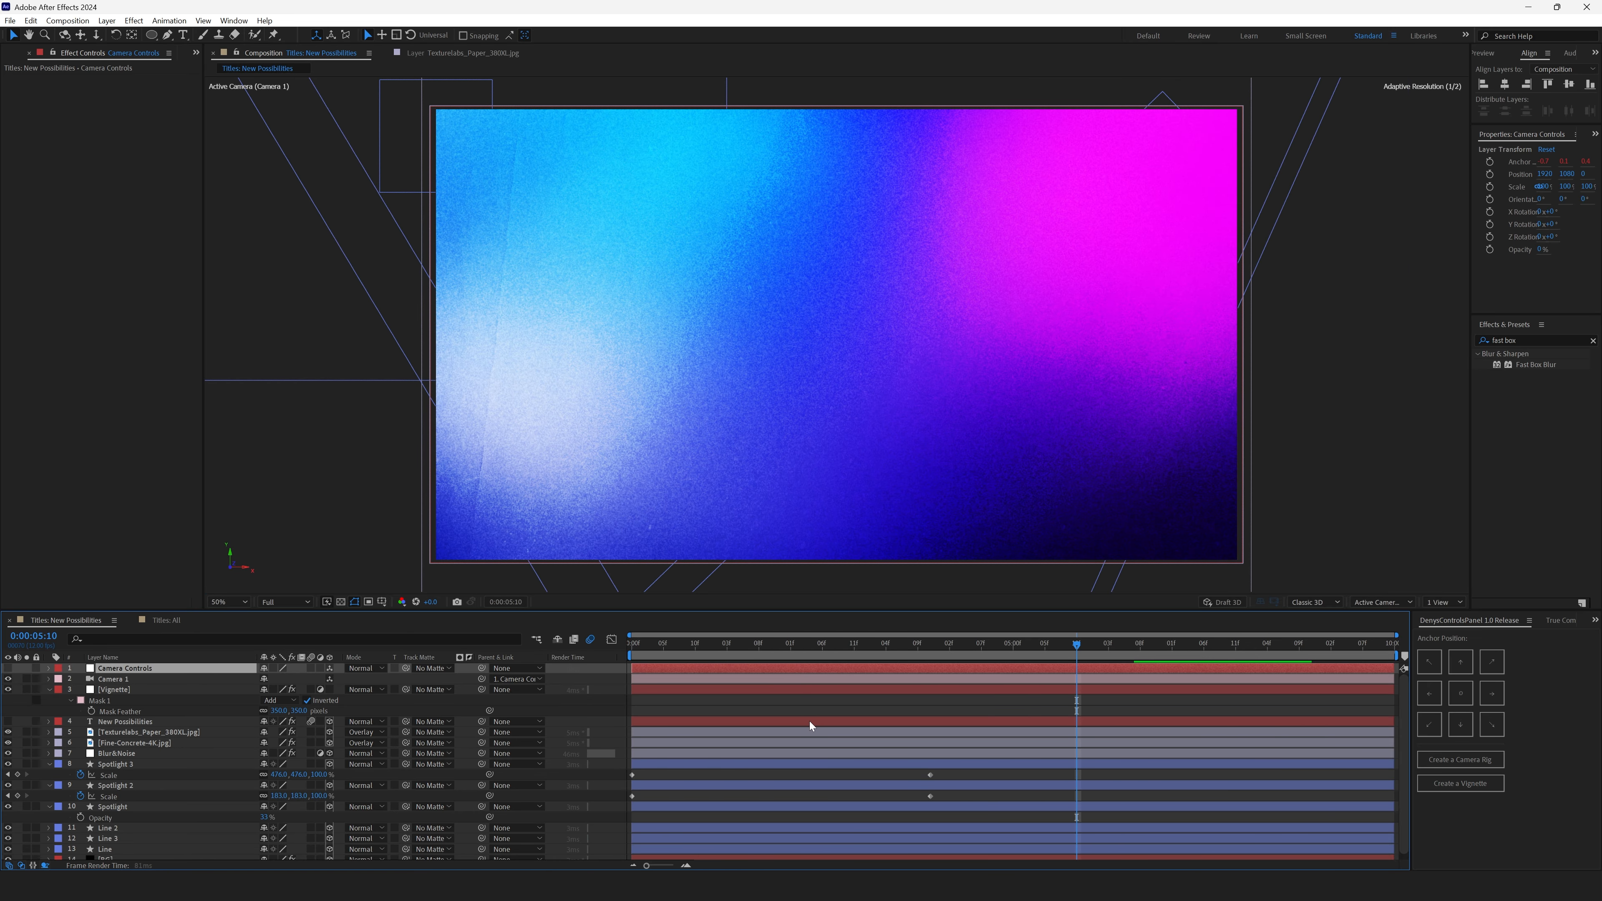
click(811, 696)
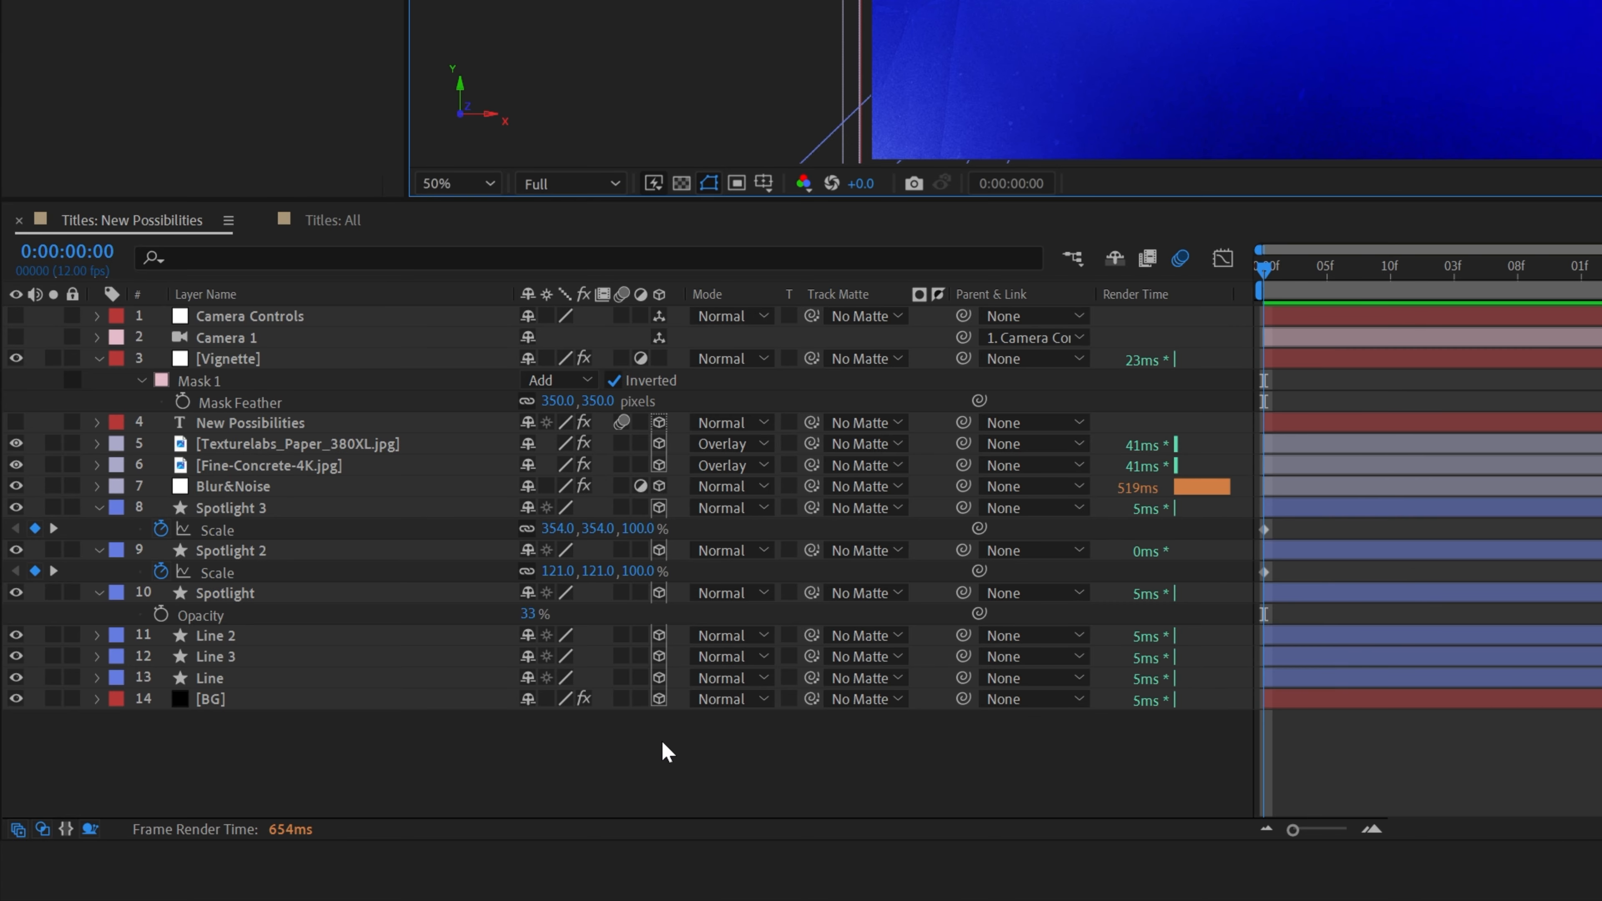
- Reveal the Camera Controls layer's anchor point wiggle(12,2) expression and play back the composition
click(257, 317)
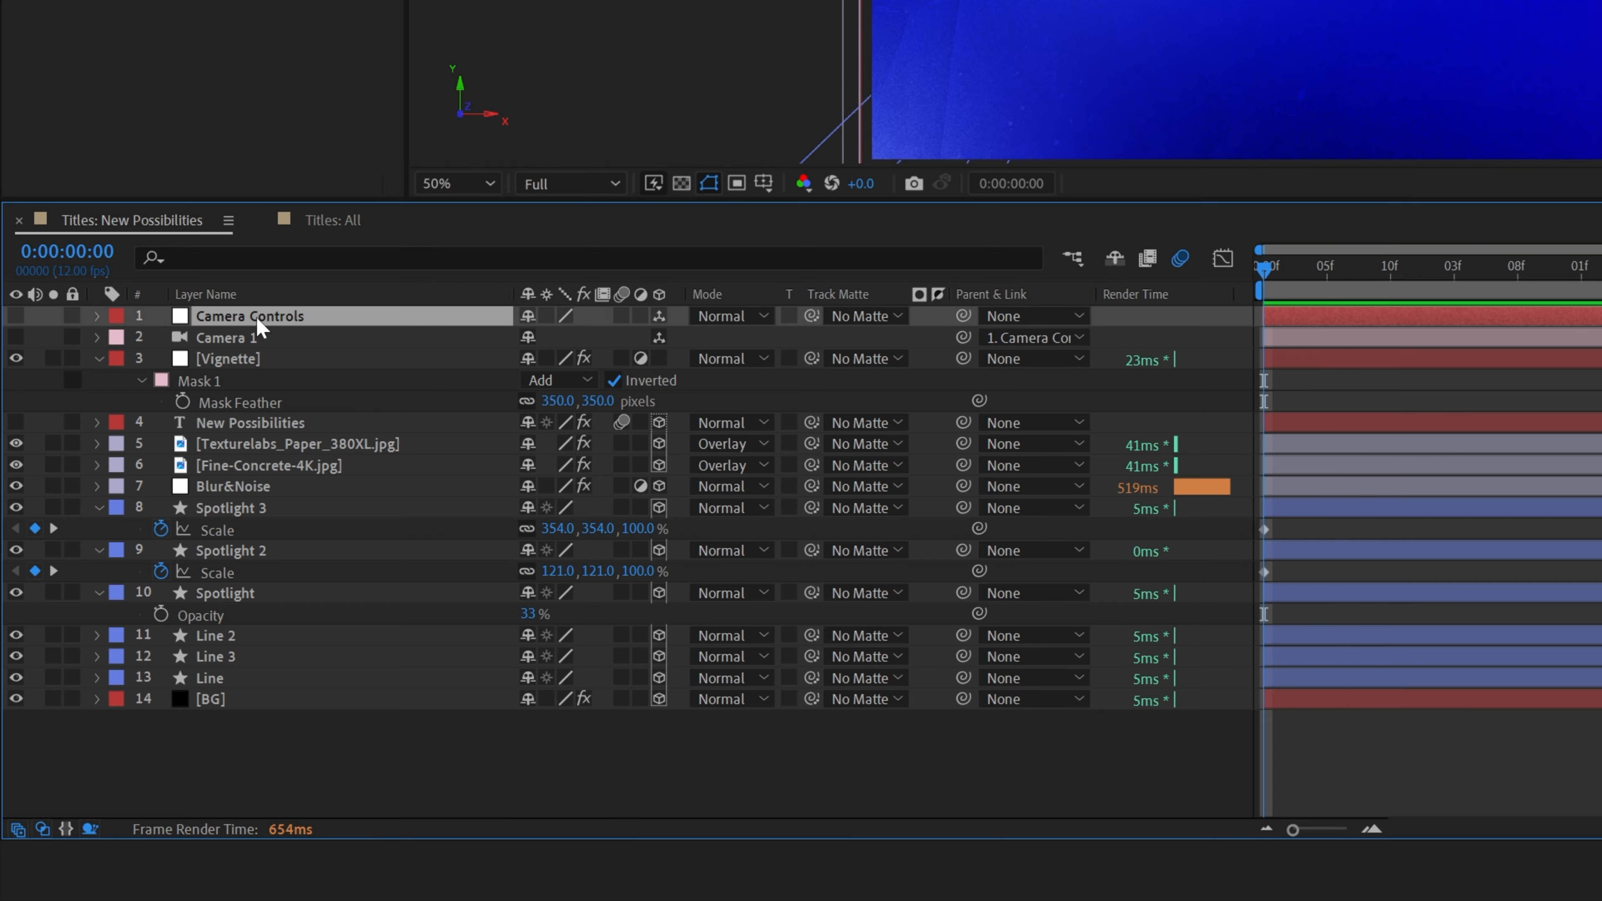
key(e)
key(e)
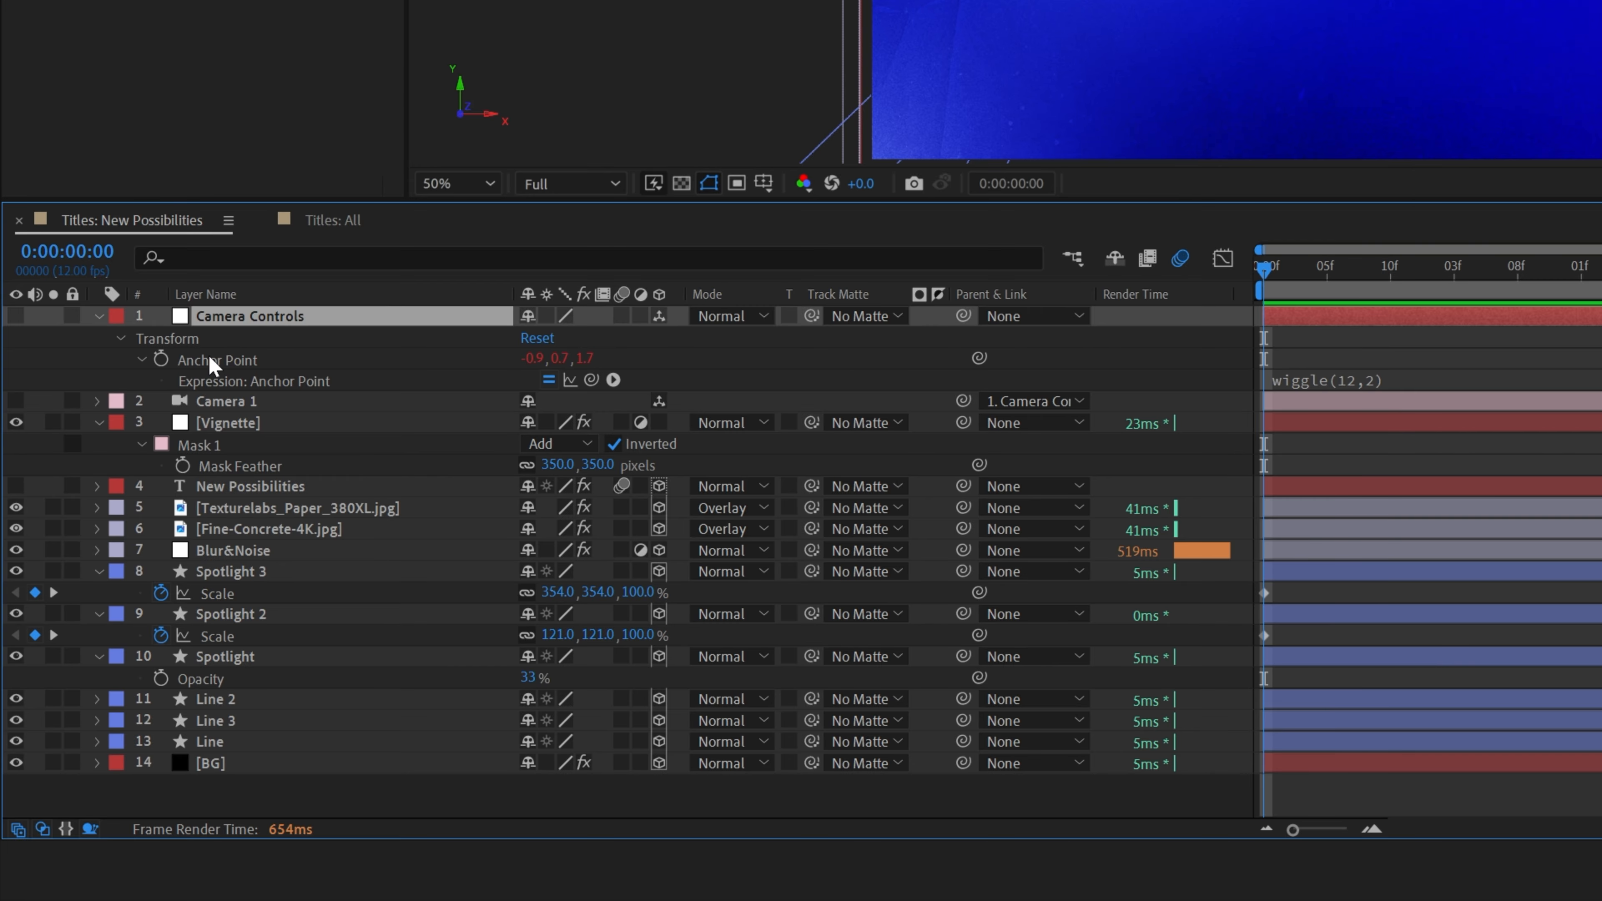
click(210, 358)
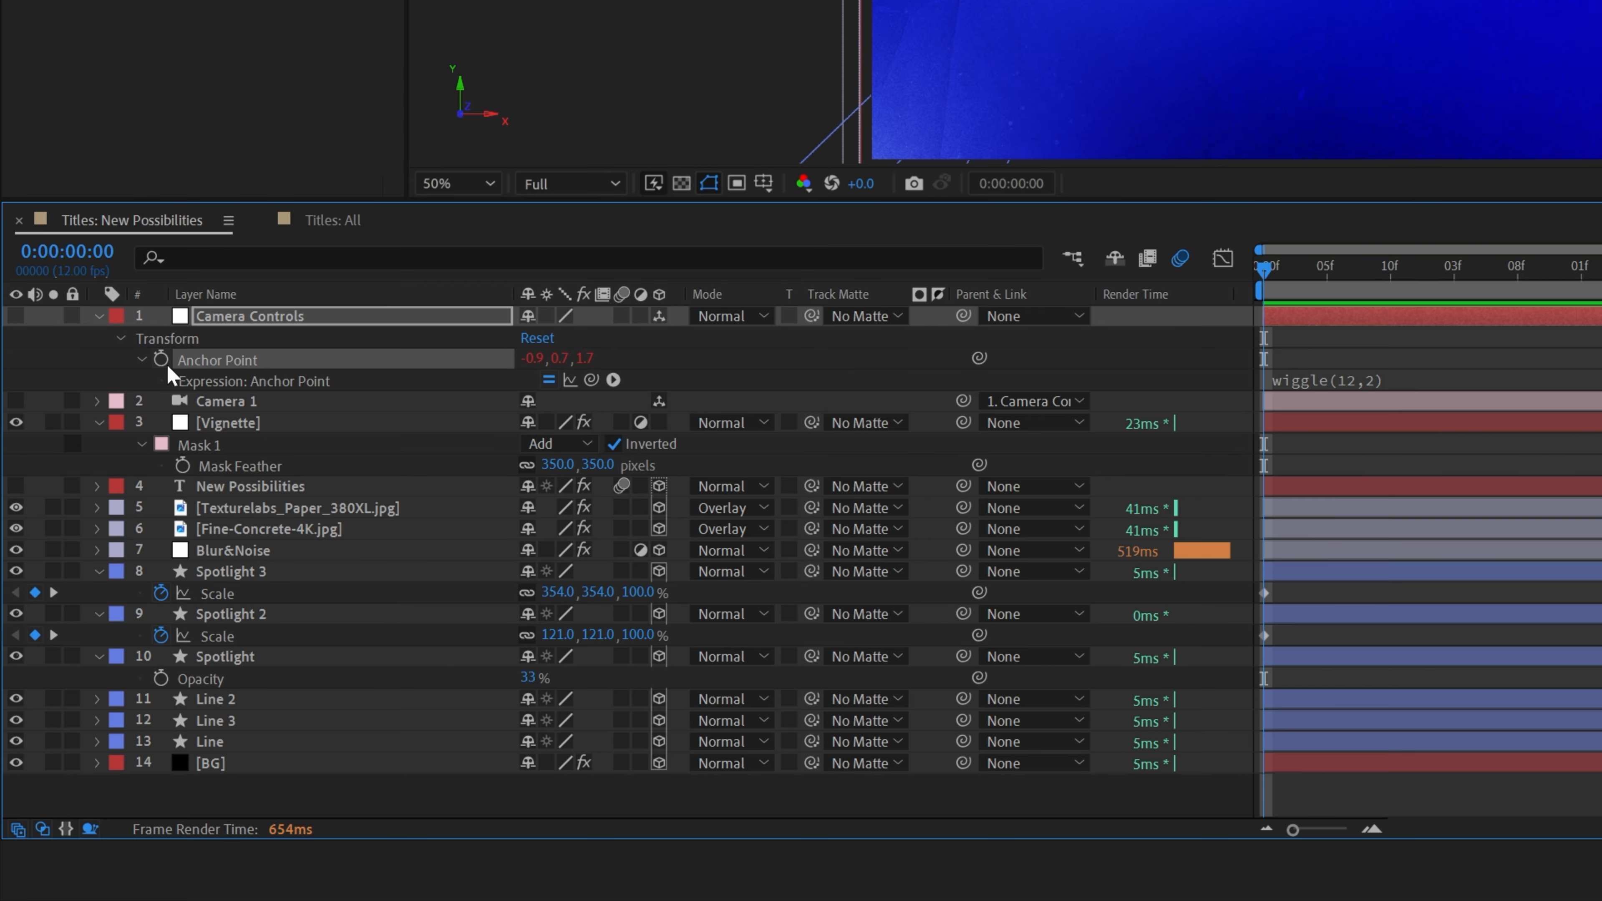
click(1309, 381)
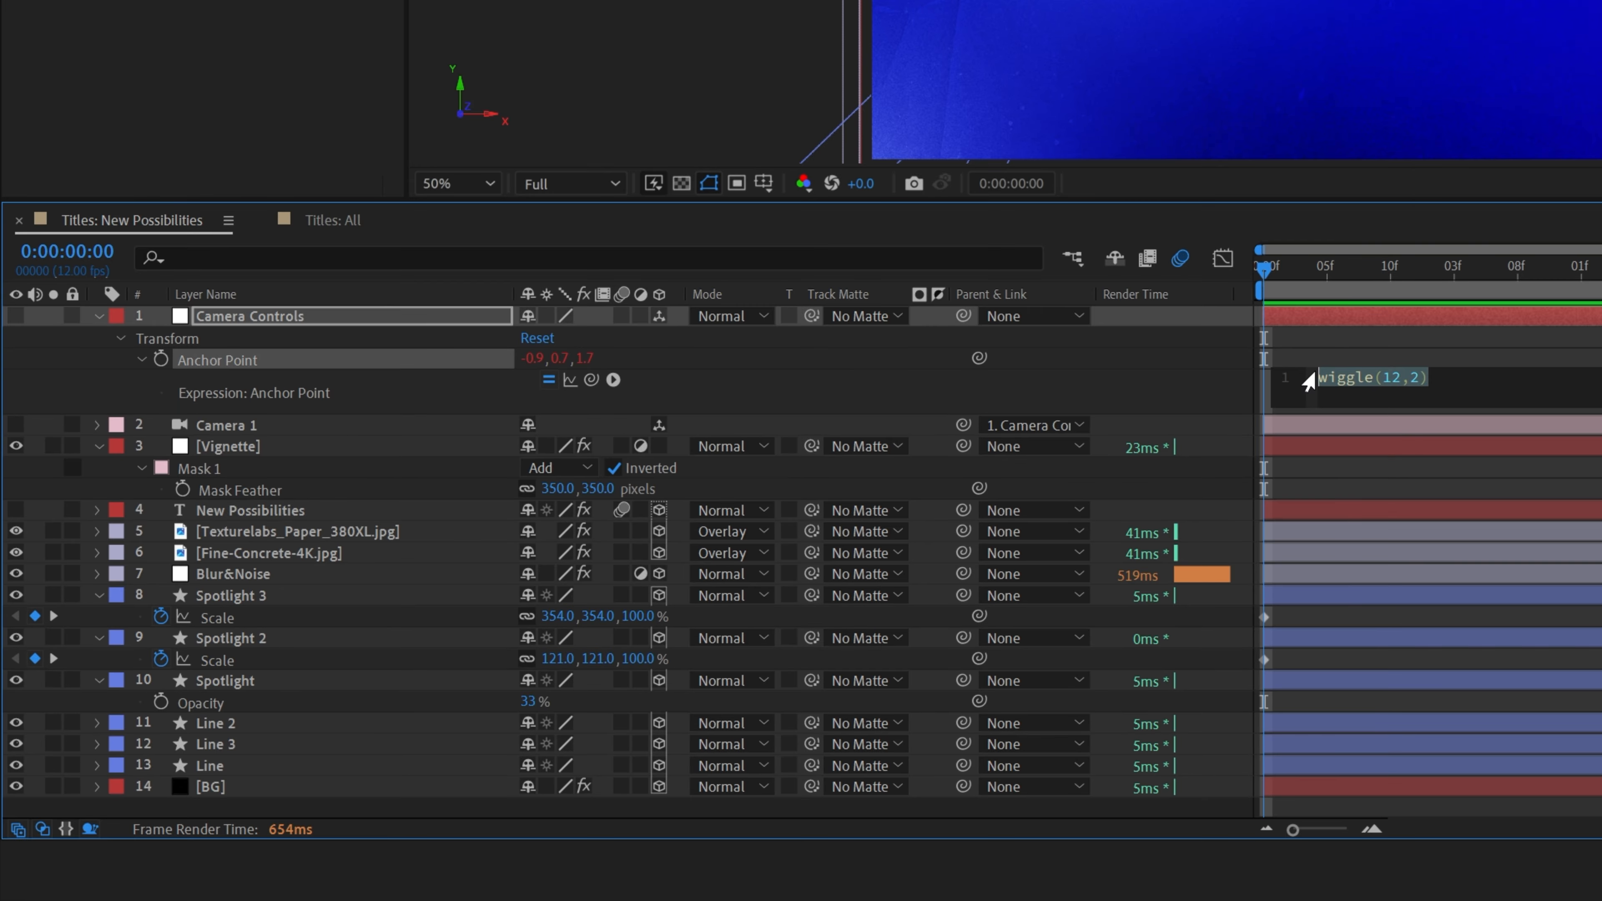
click(1435, 380)
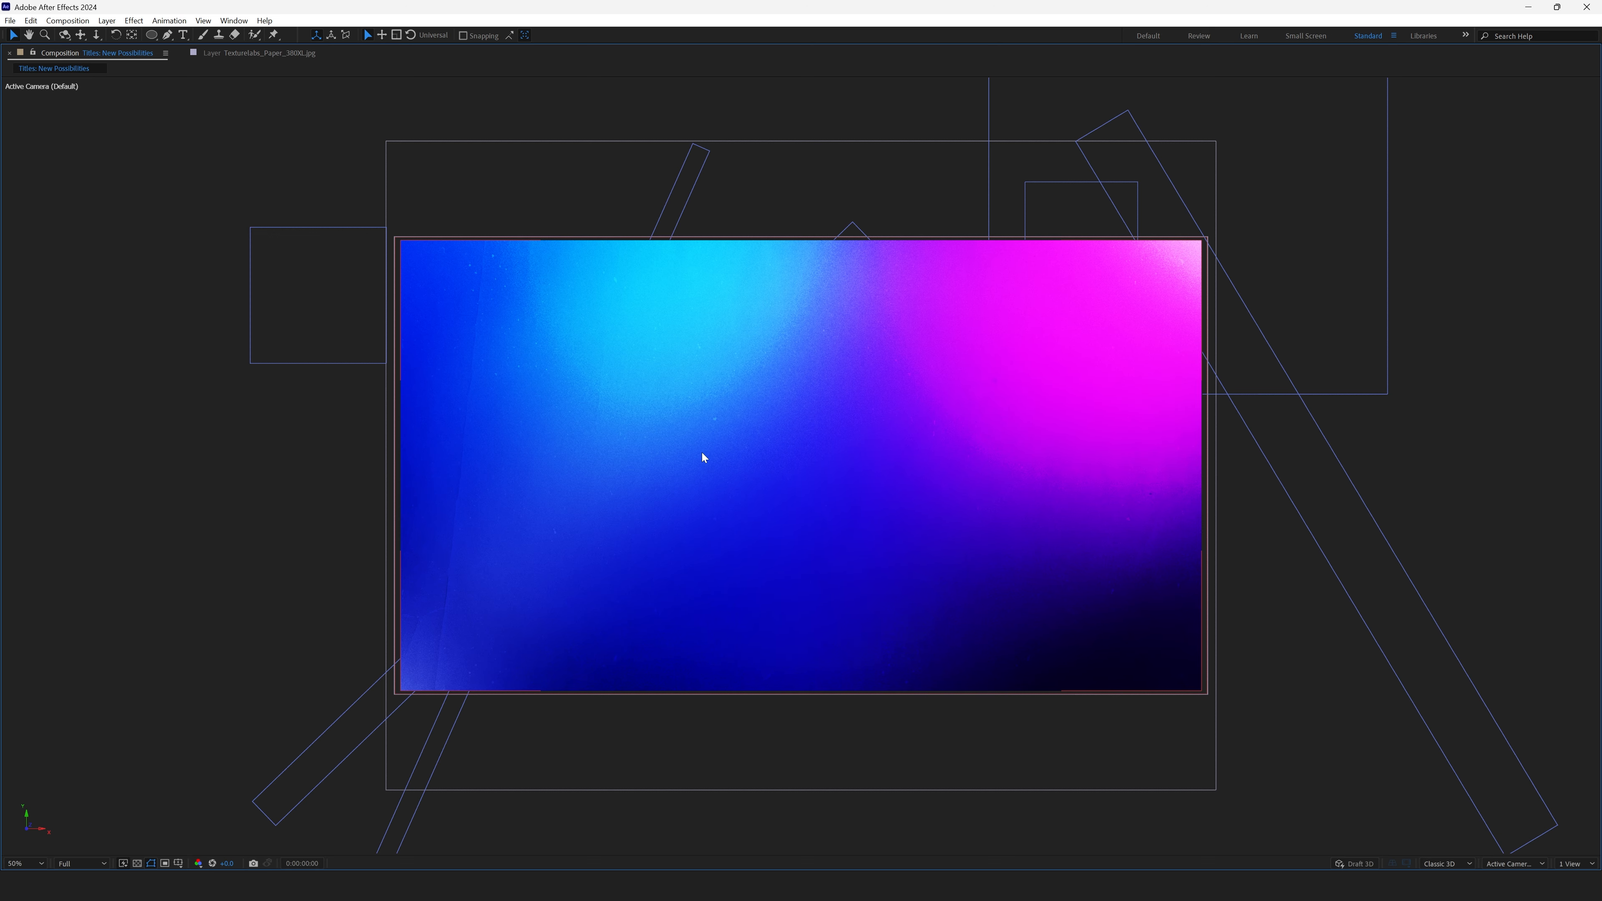
scroll(702, 451, up, 2)
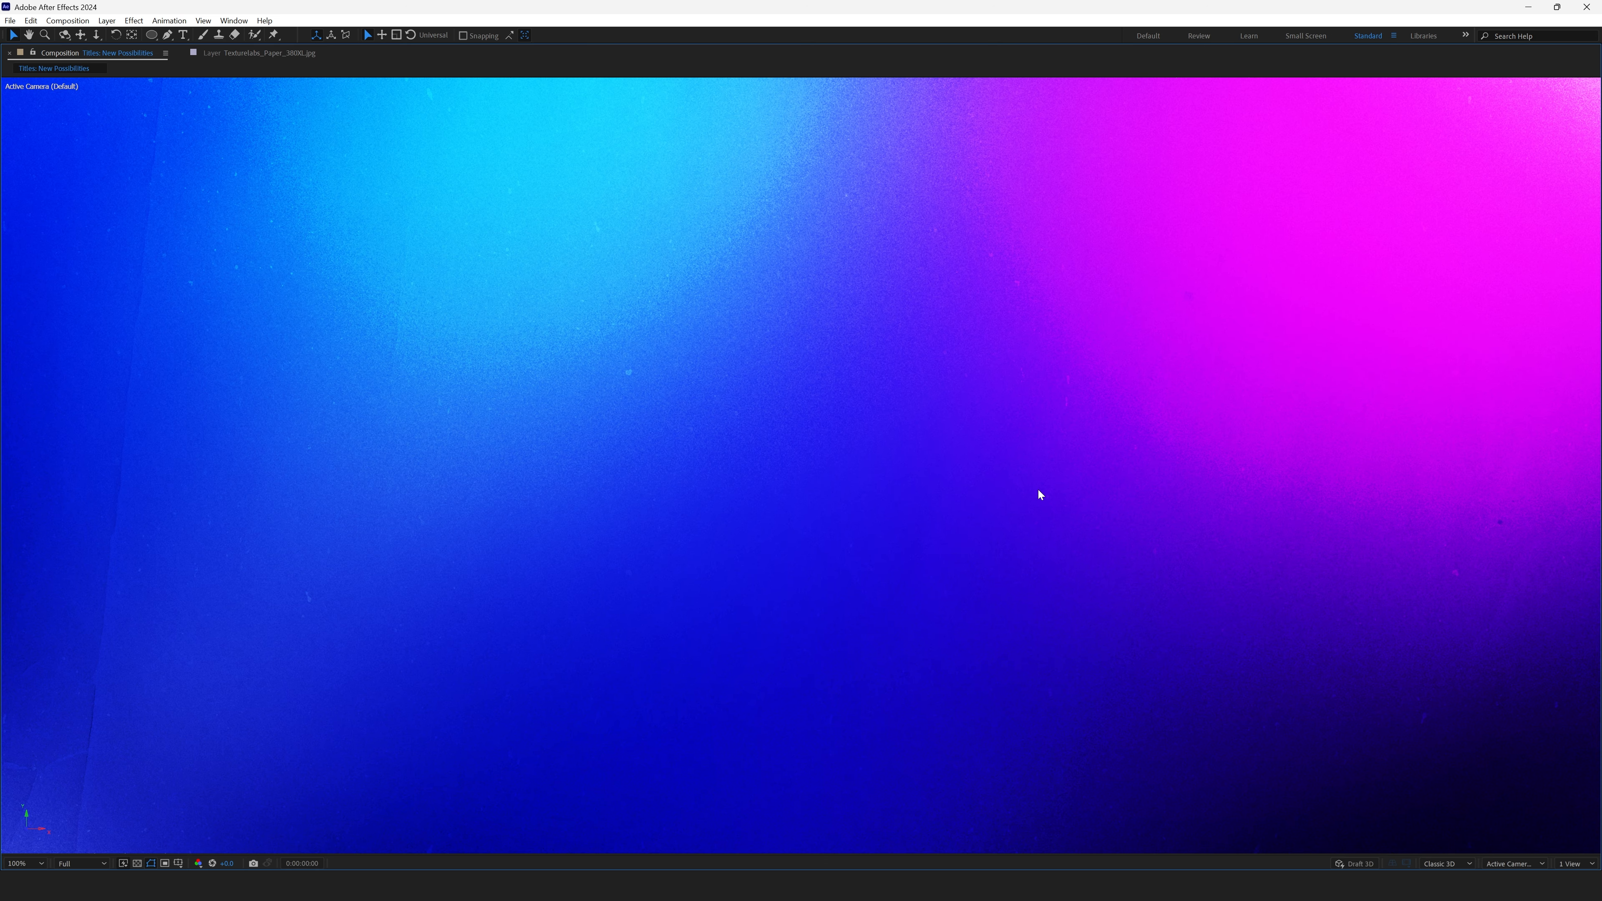
key(space)
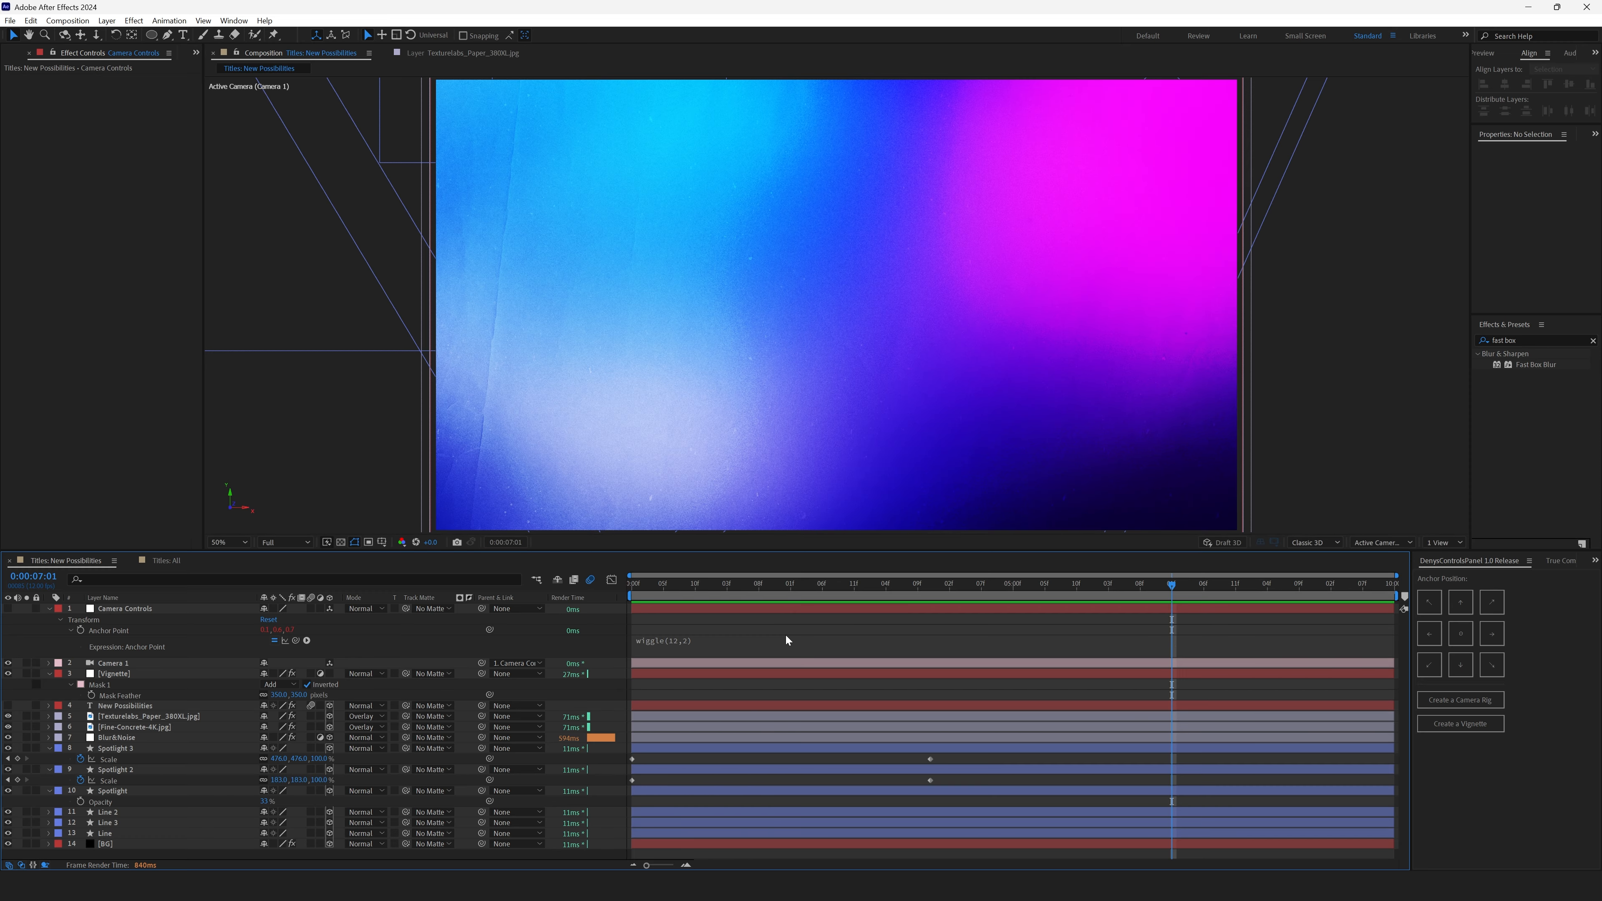
- Open the composition settings and set the motion blur Shutter Angle to 180
click(155, 707)
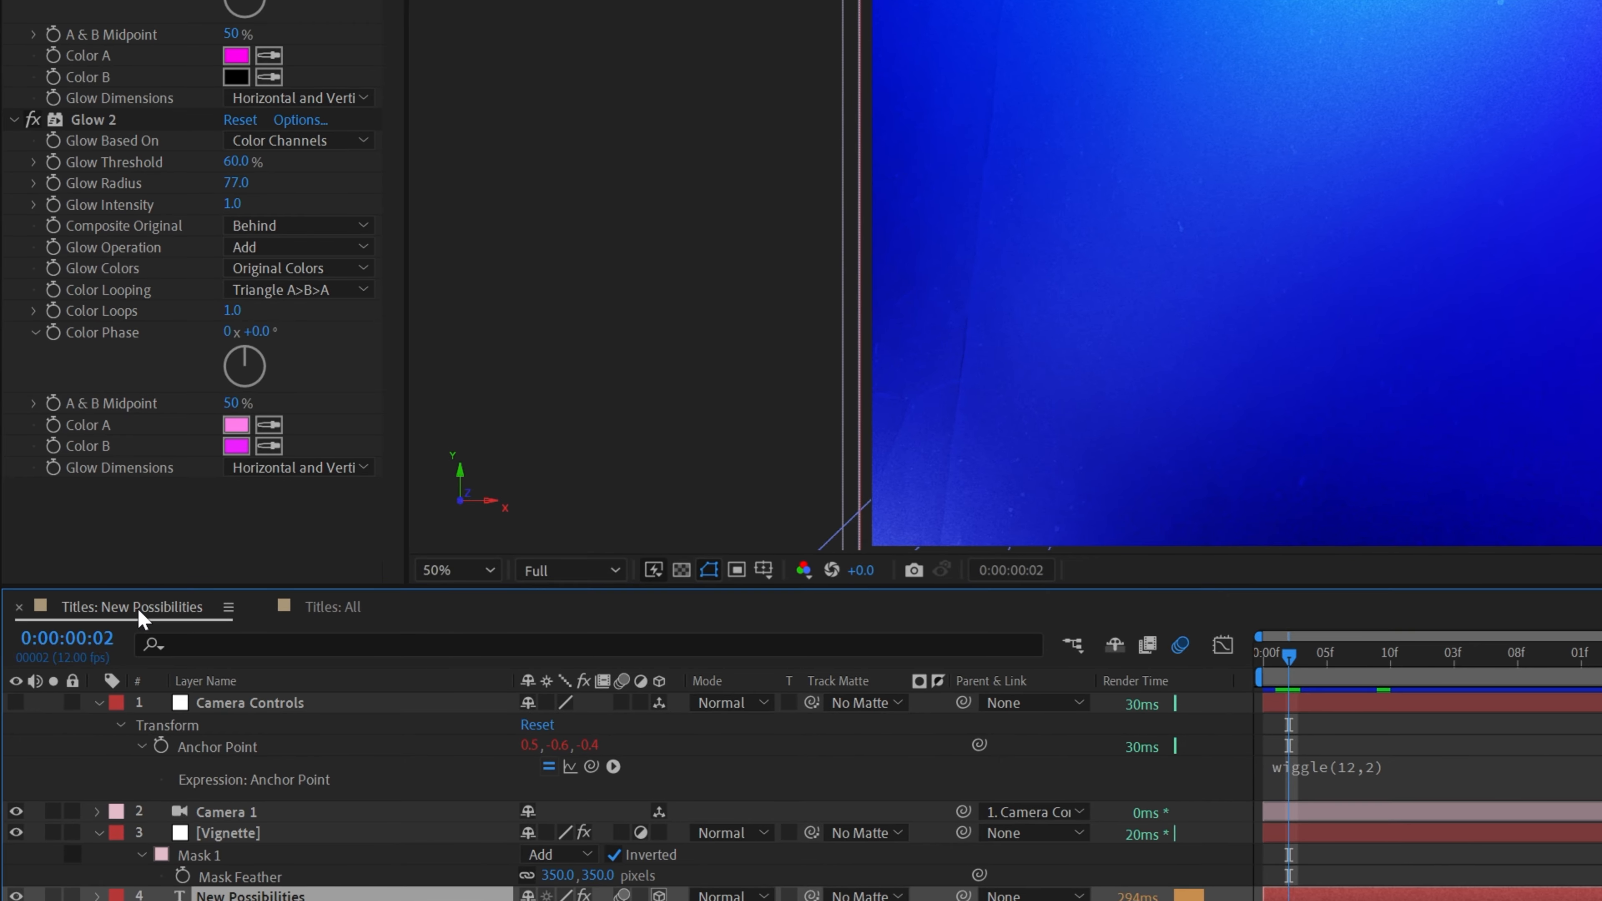
right_click(95, 582)
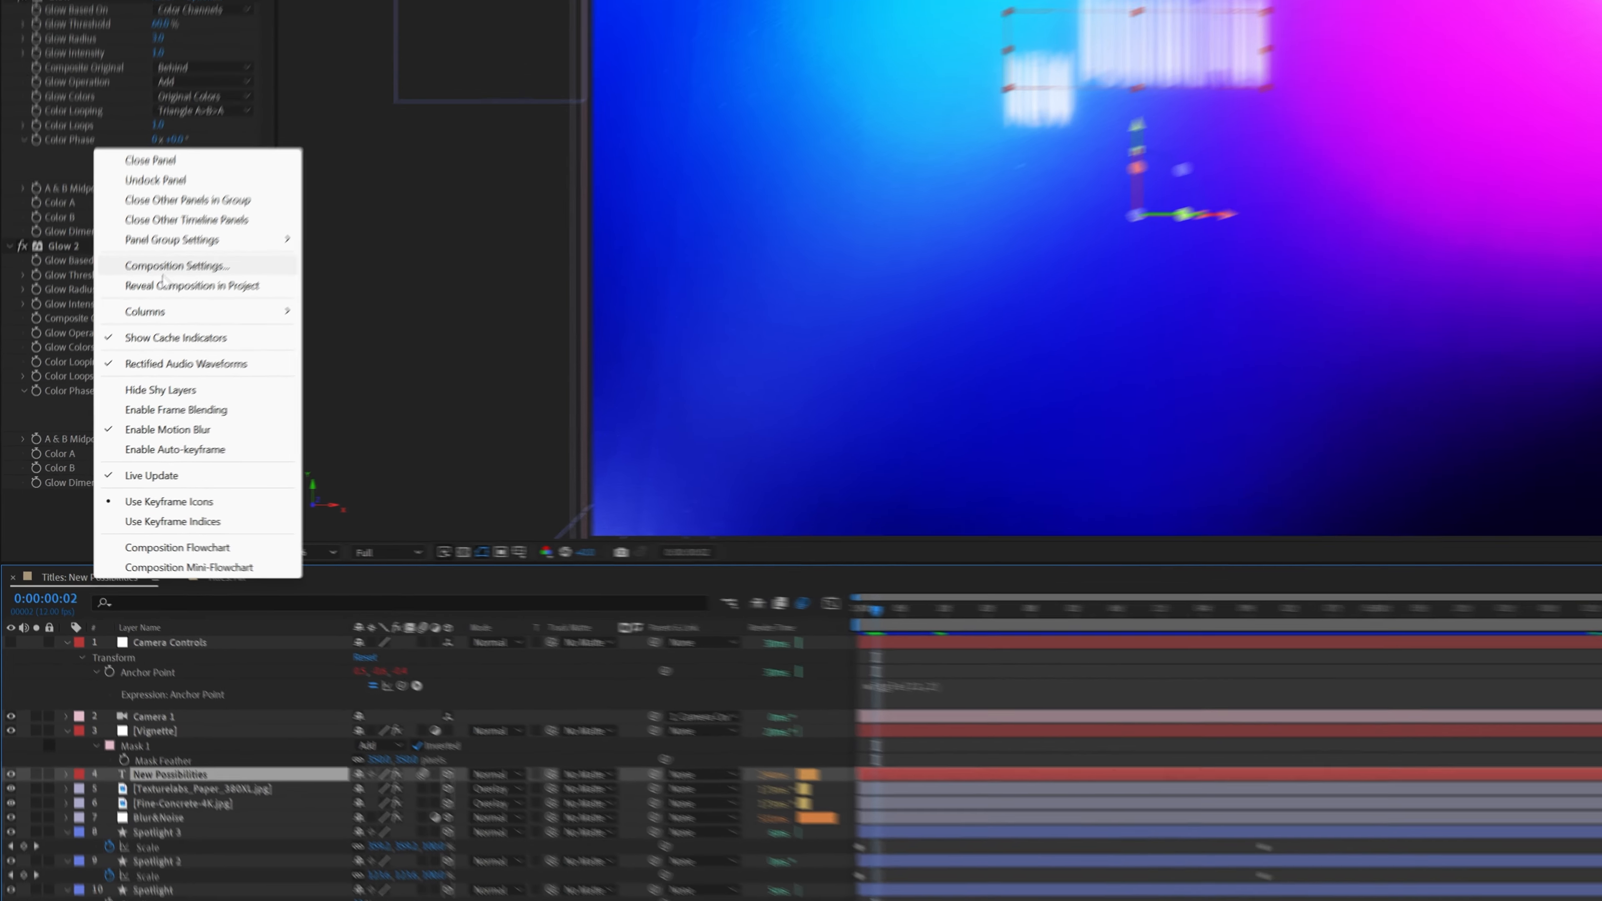
click(260, 148)
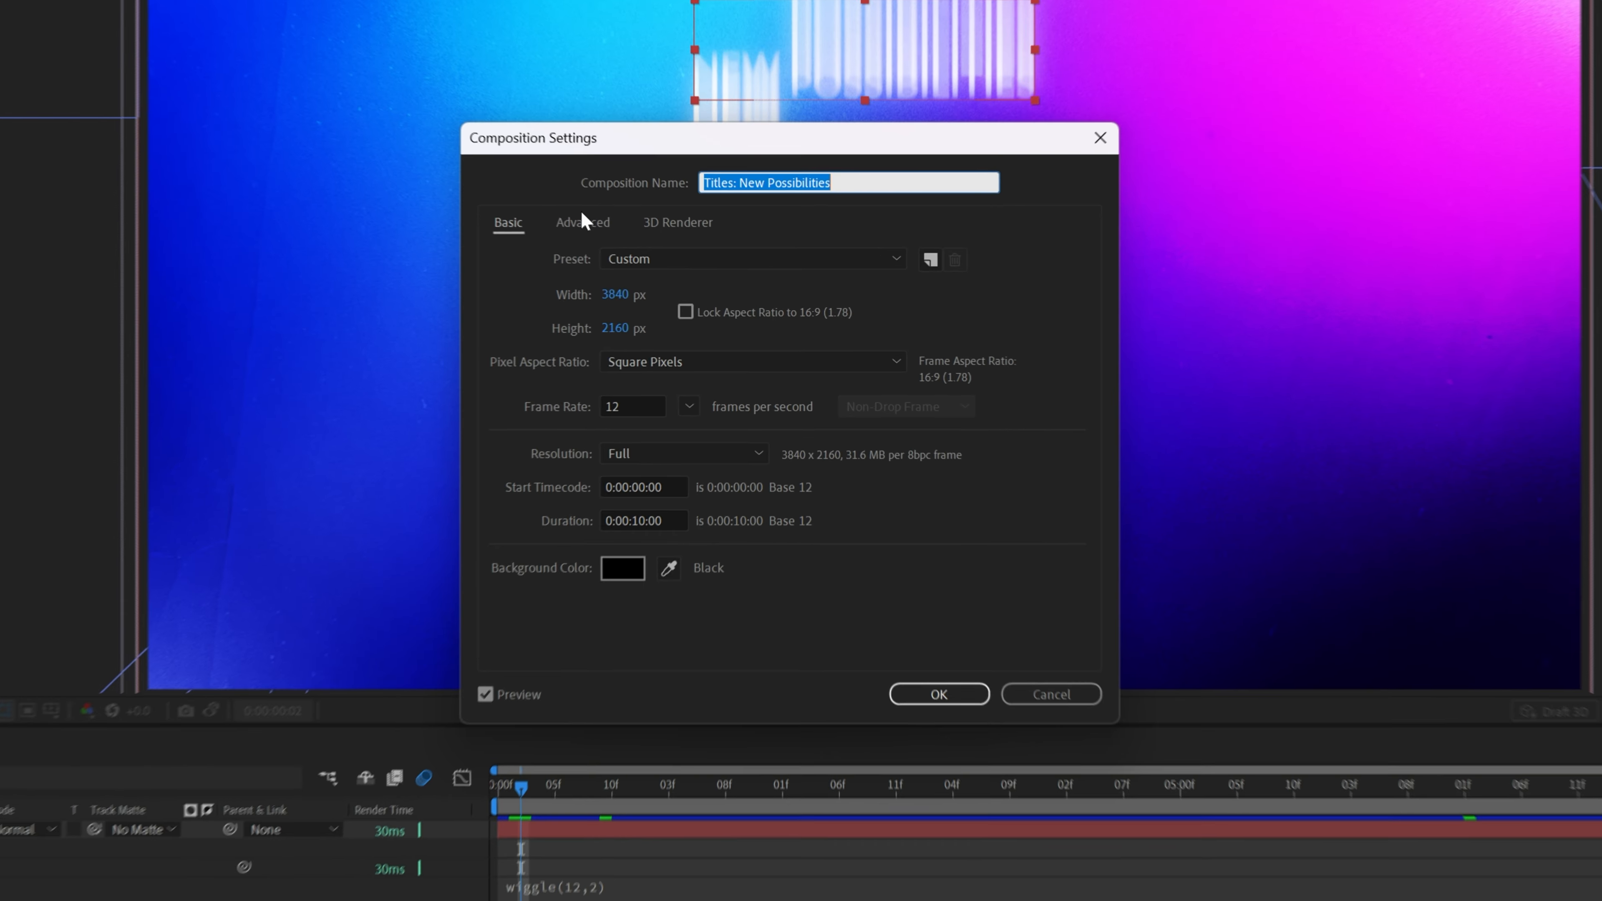
click(674, 267)
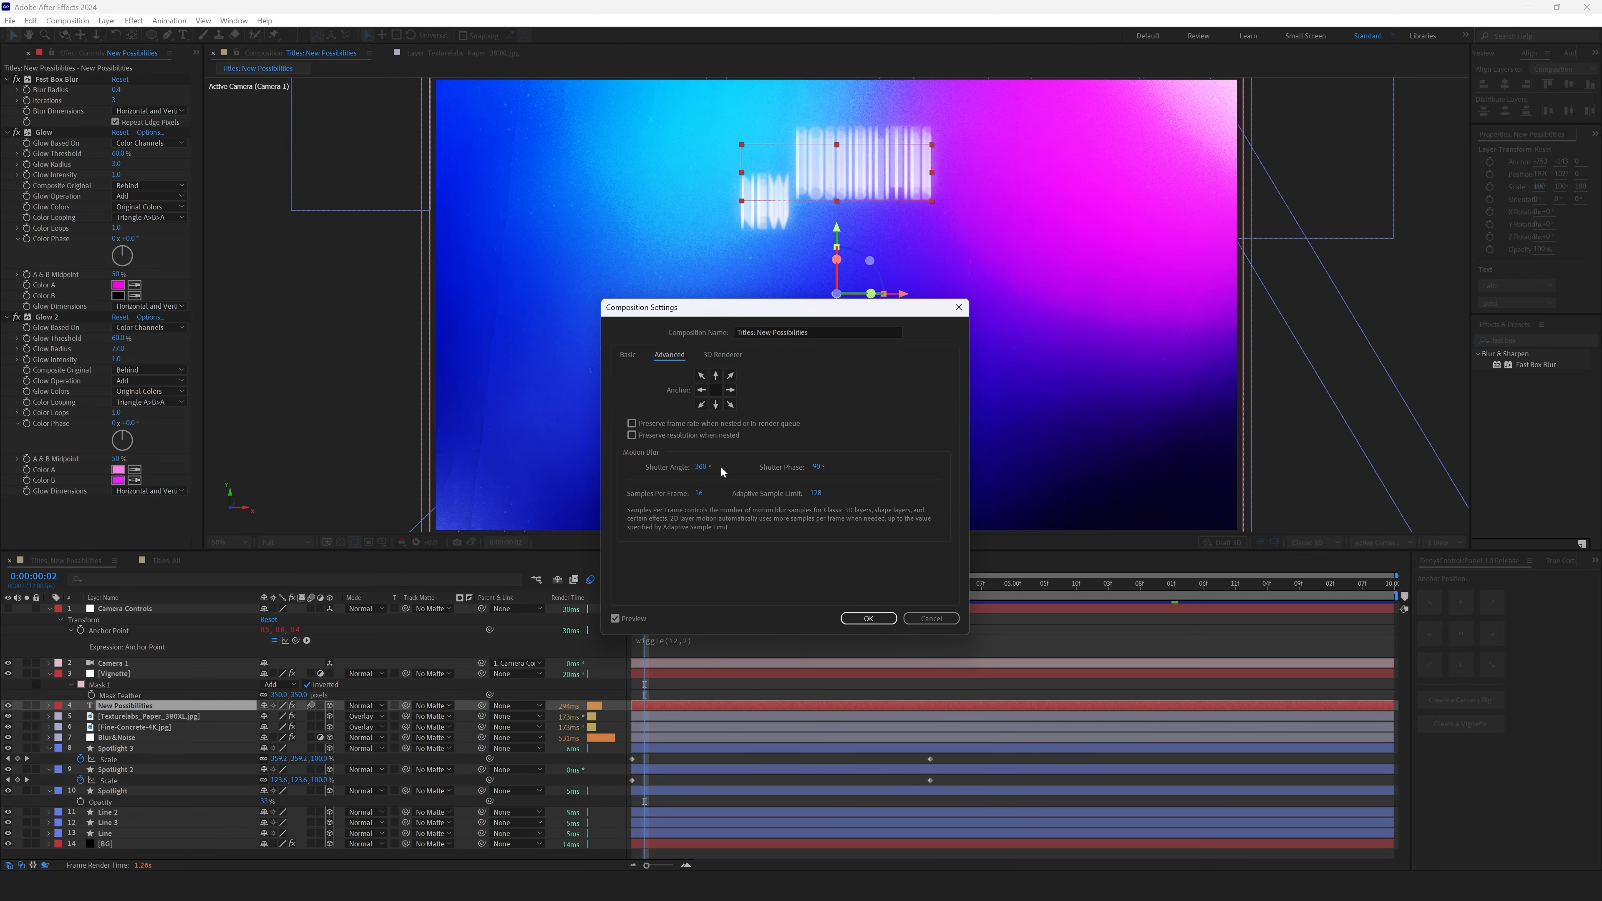
click(705, 467)
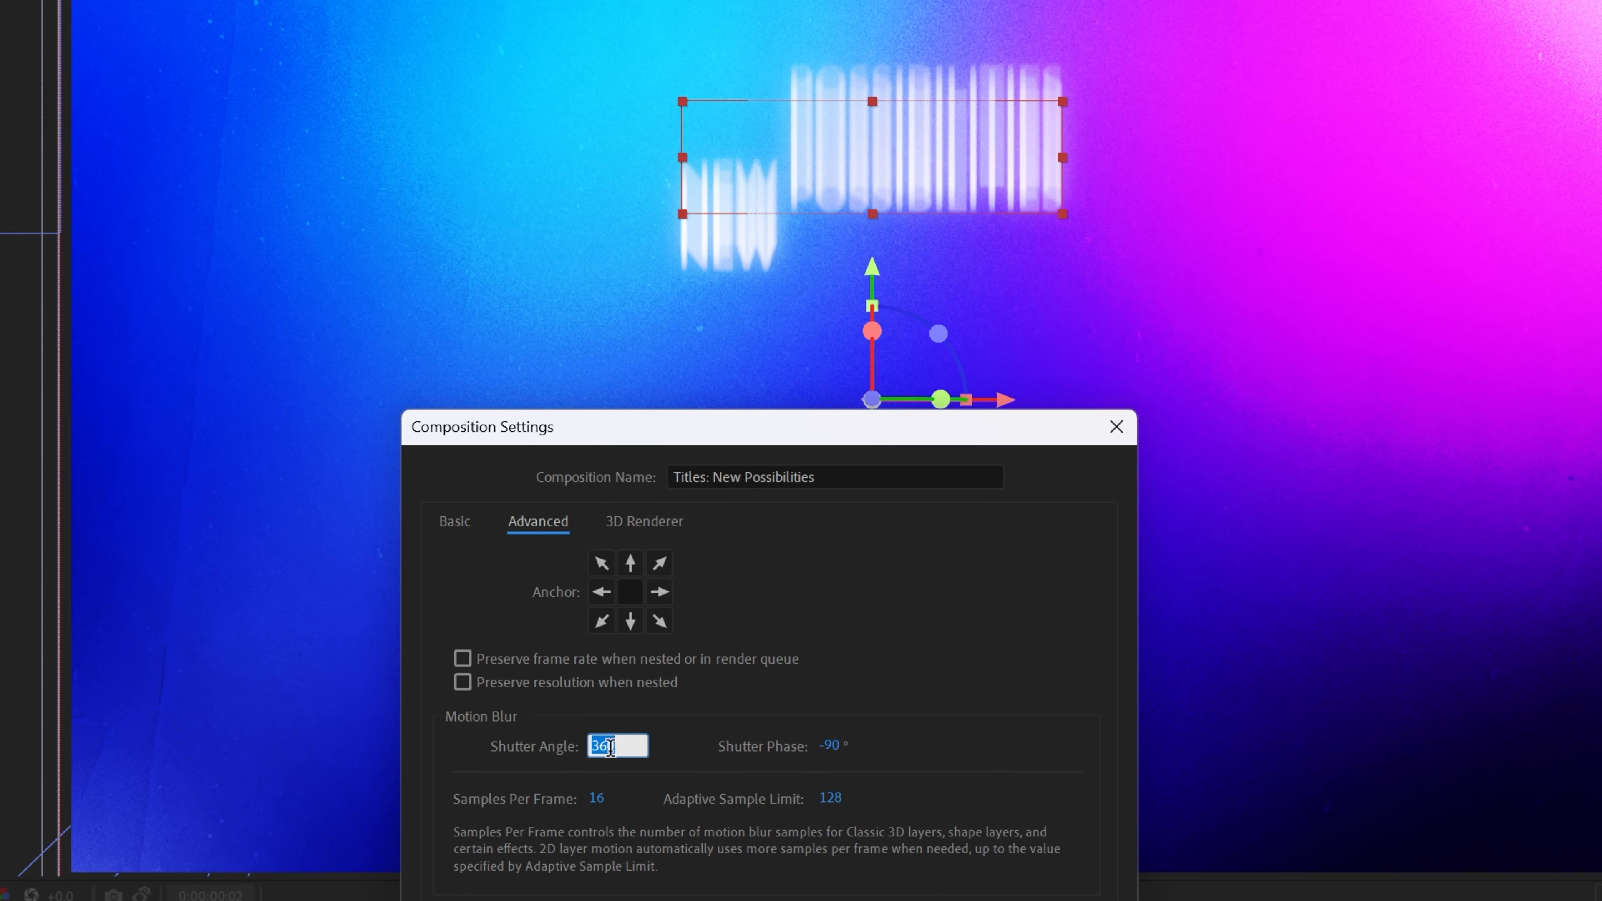
text(180)
key(Return)
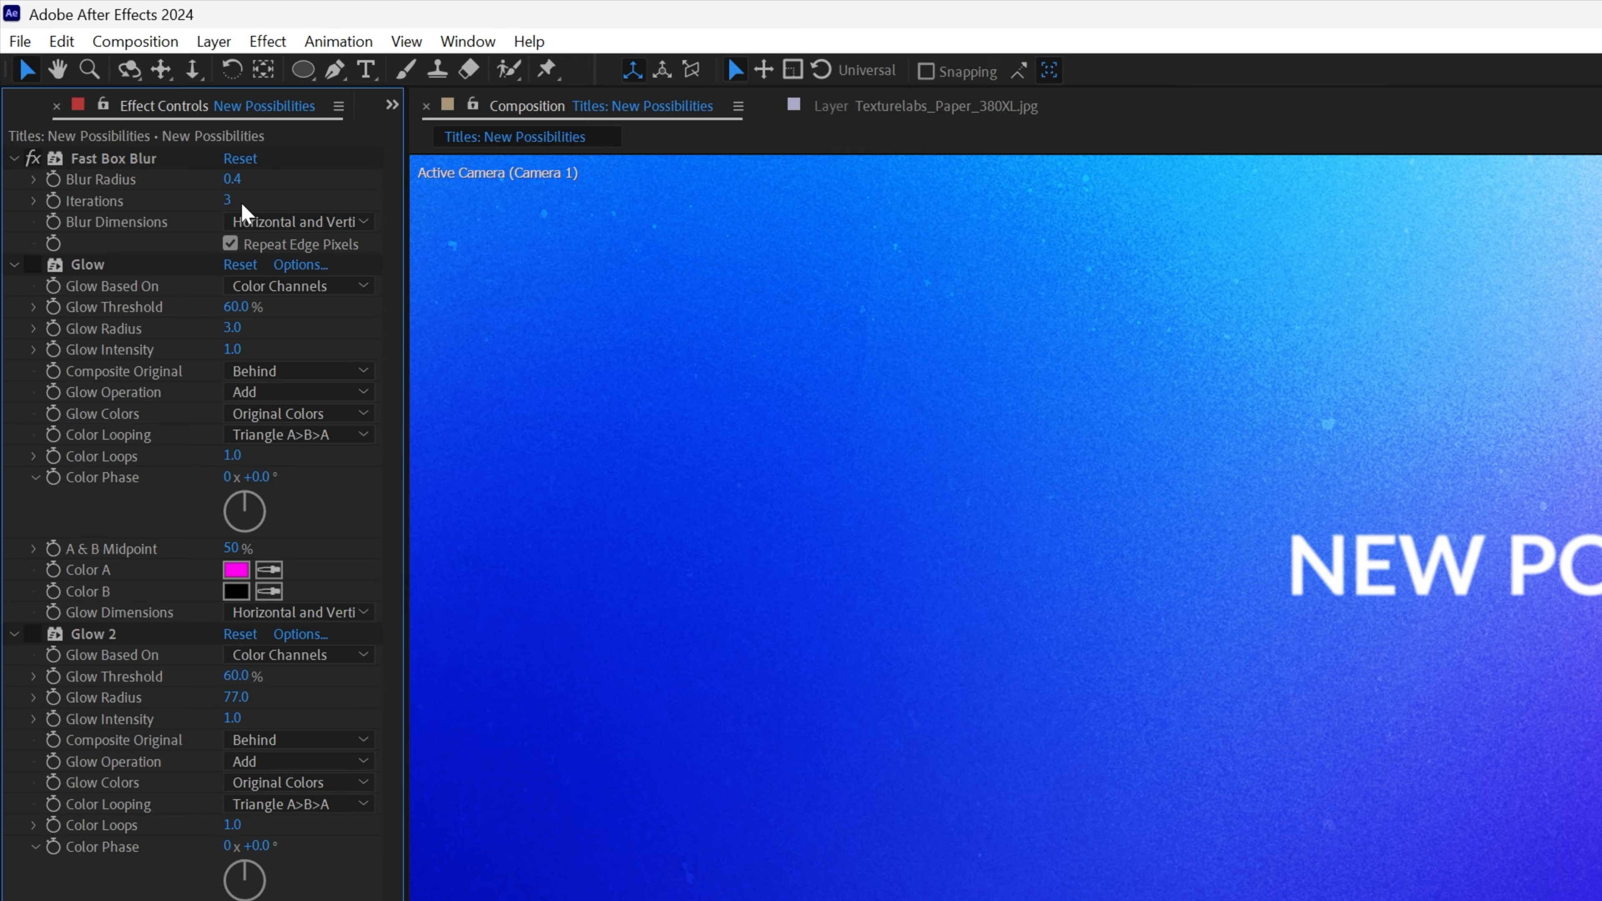
- Zoom in on the title and toggle the Fast Box Blur effect off and on to compare
scroll(1214, 528, up, 1)
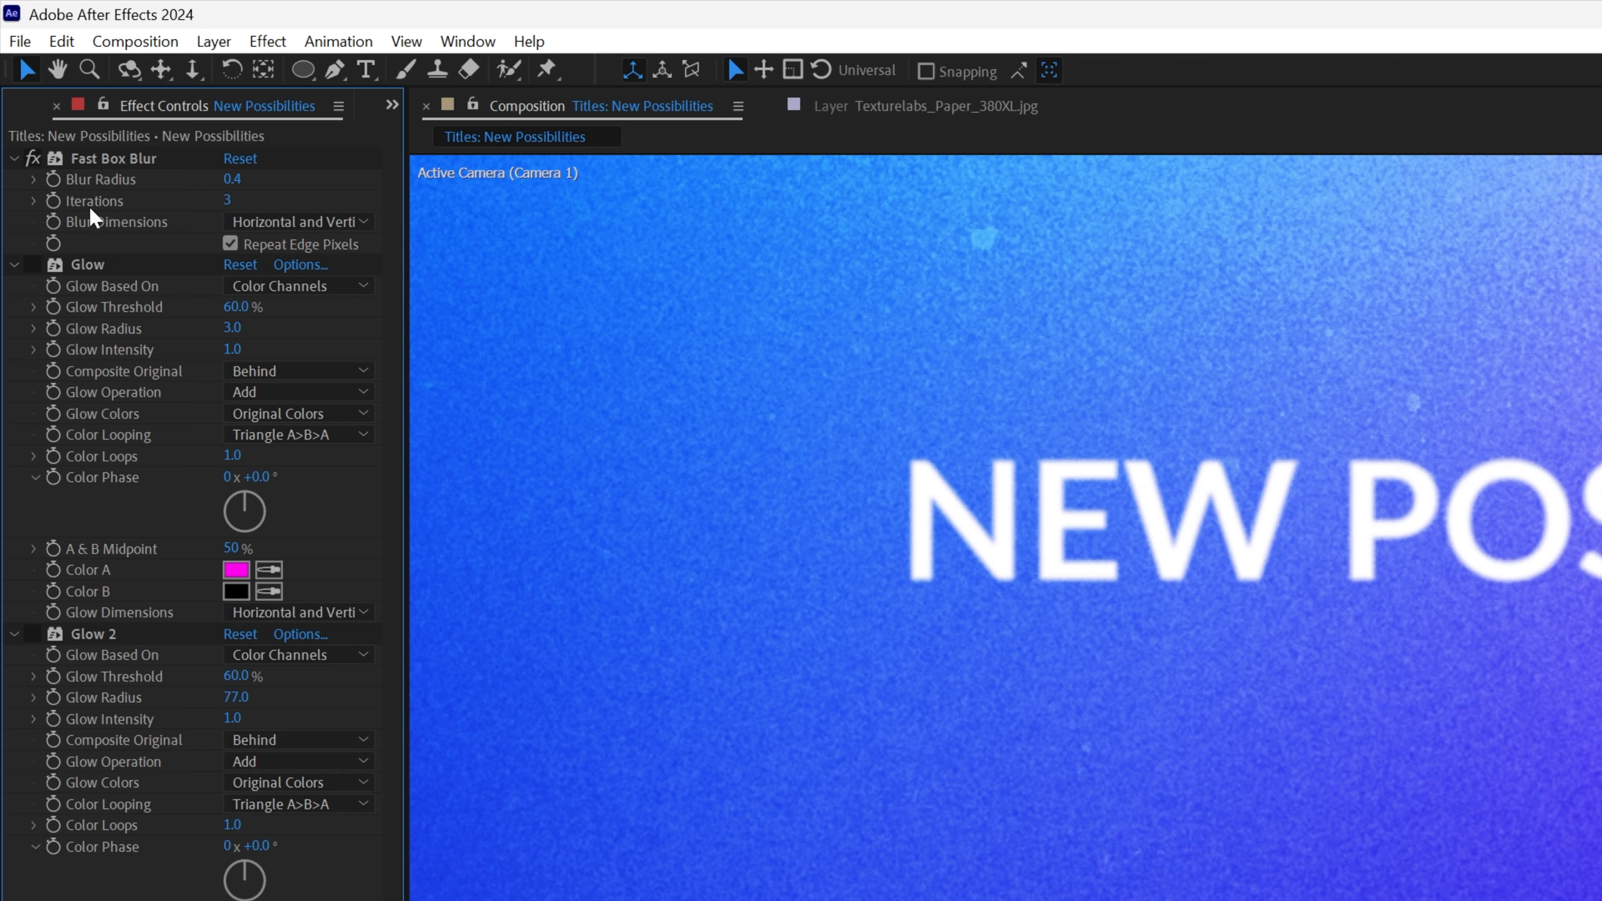
click(33, 158)
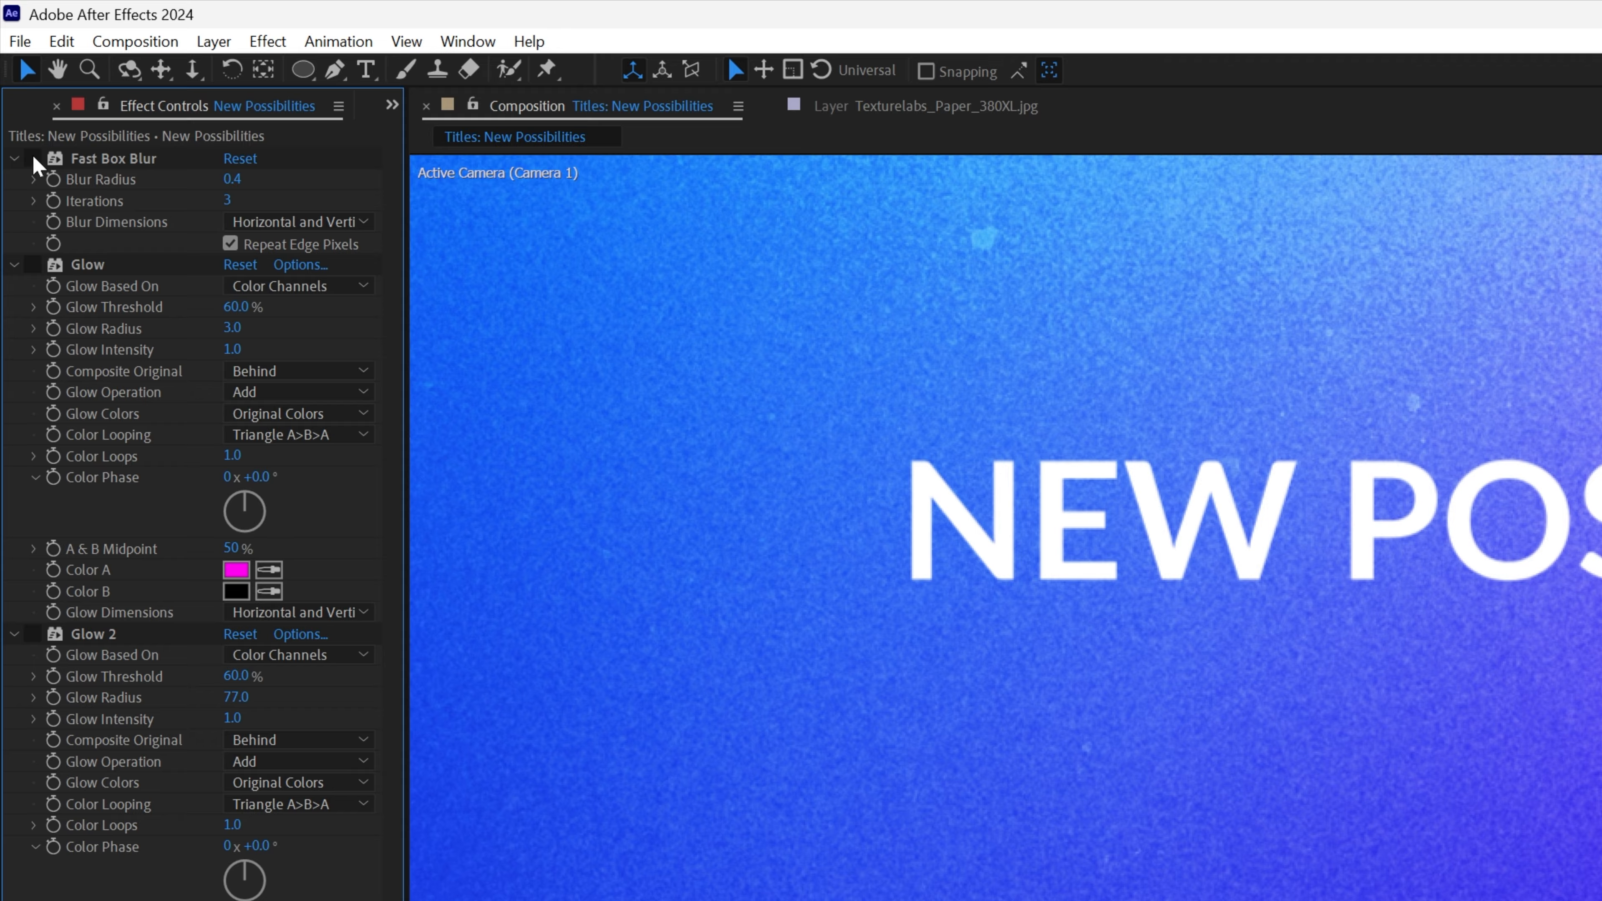
click(33, 158)
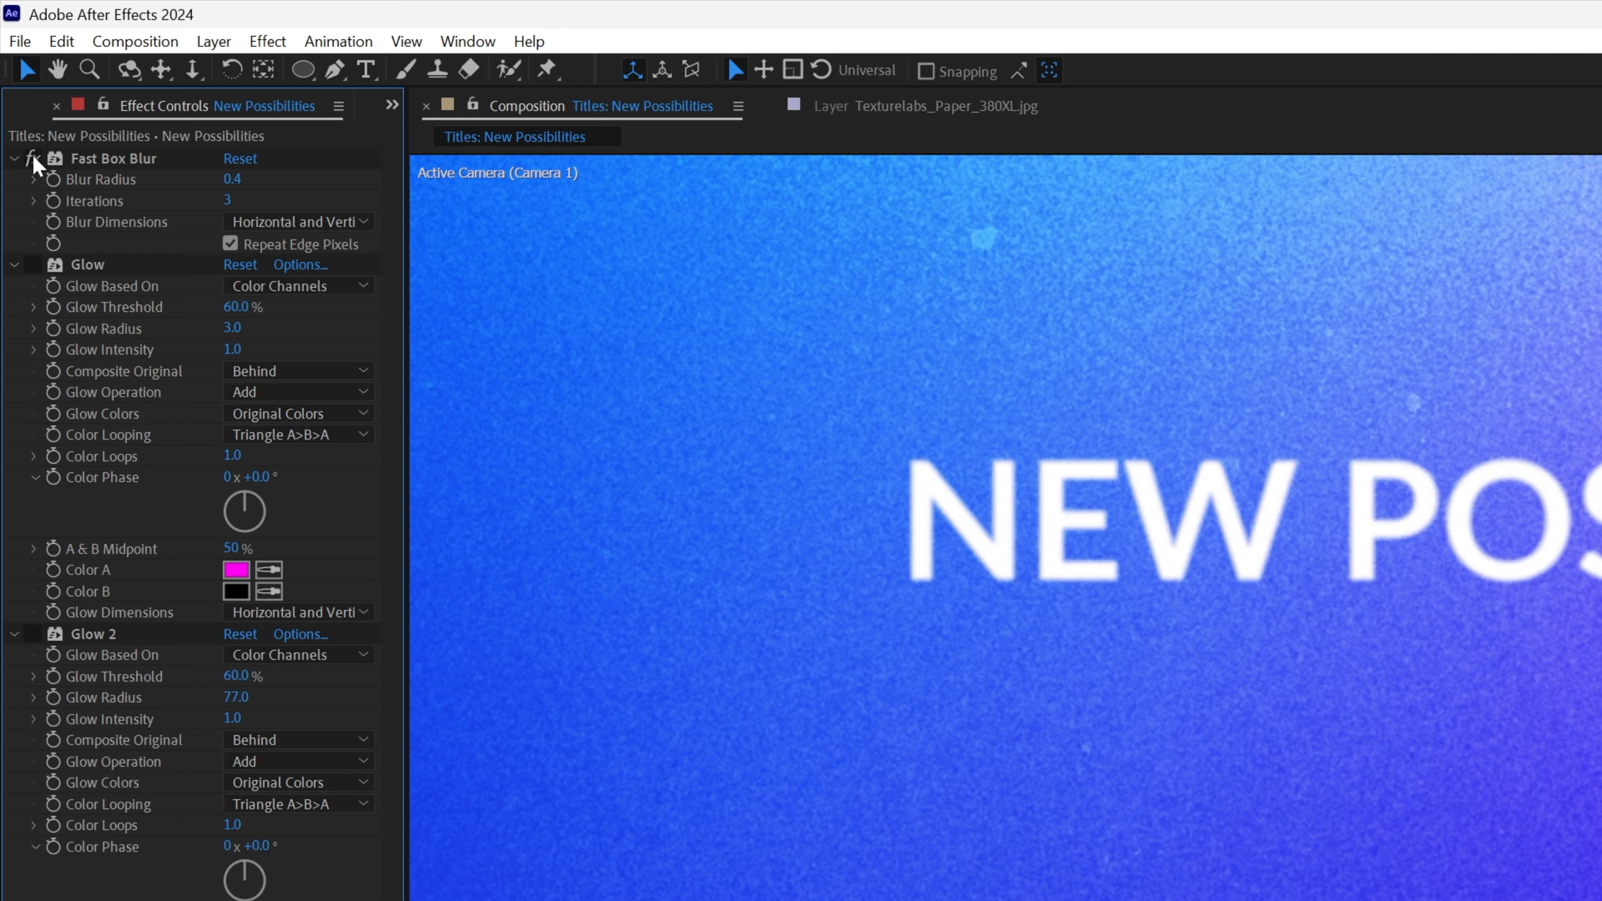
- Enable the Glow effect and set its Color A to white (FFFFFF)
click(39, 265)
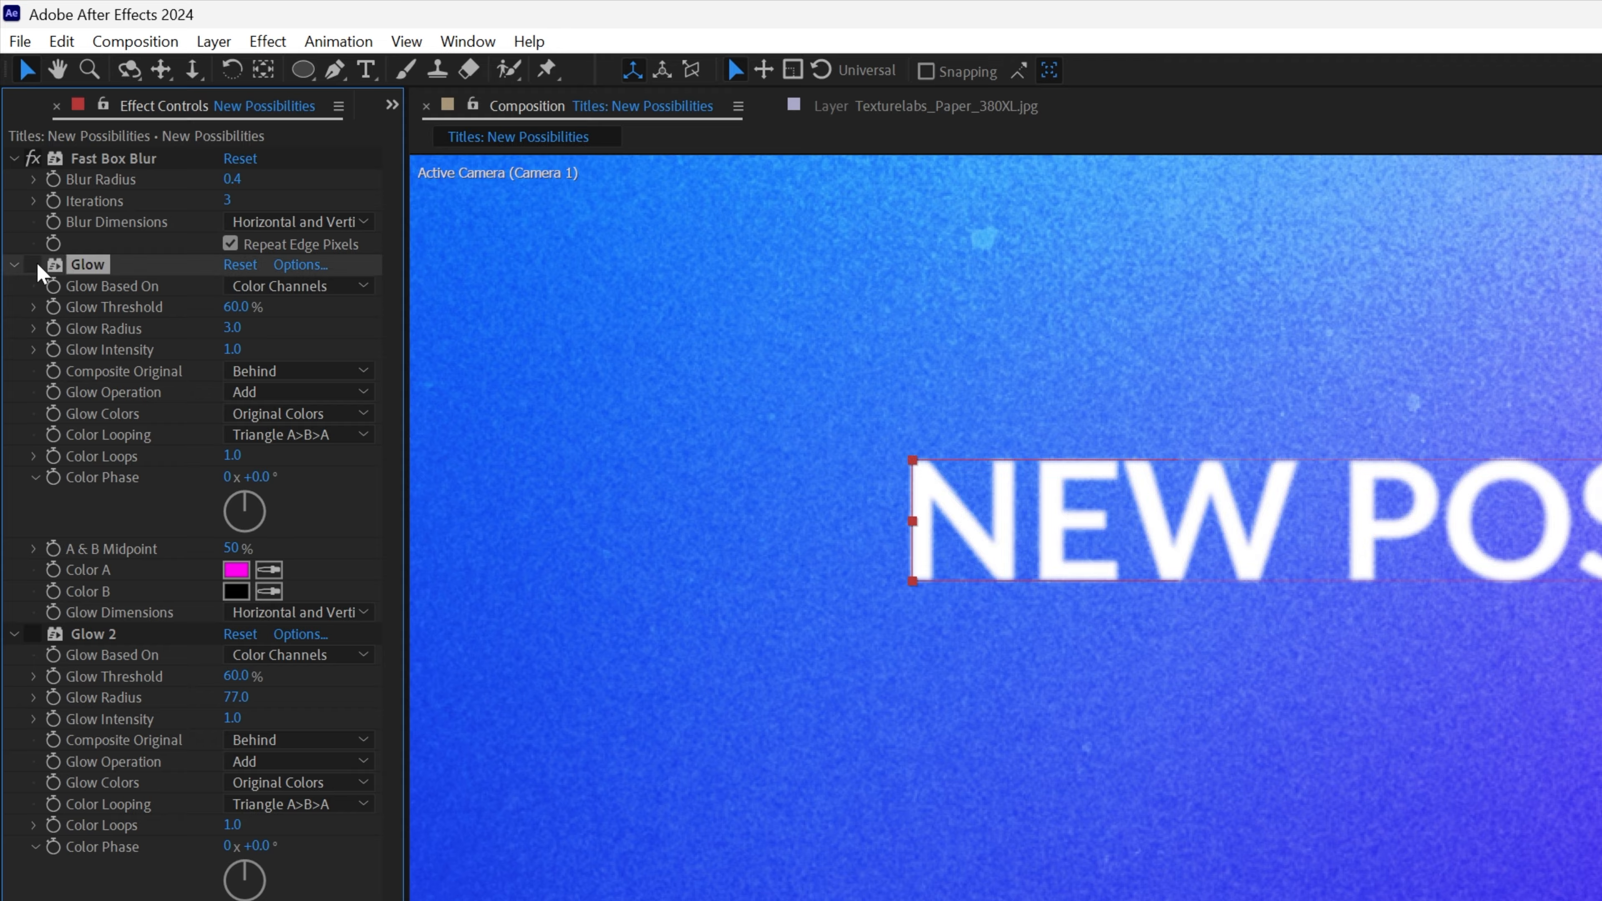
click(33, 264)
click(247, 569)
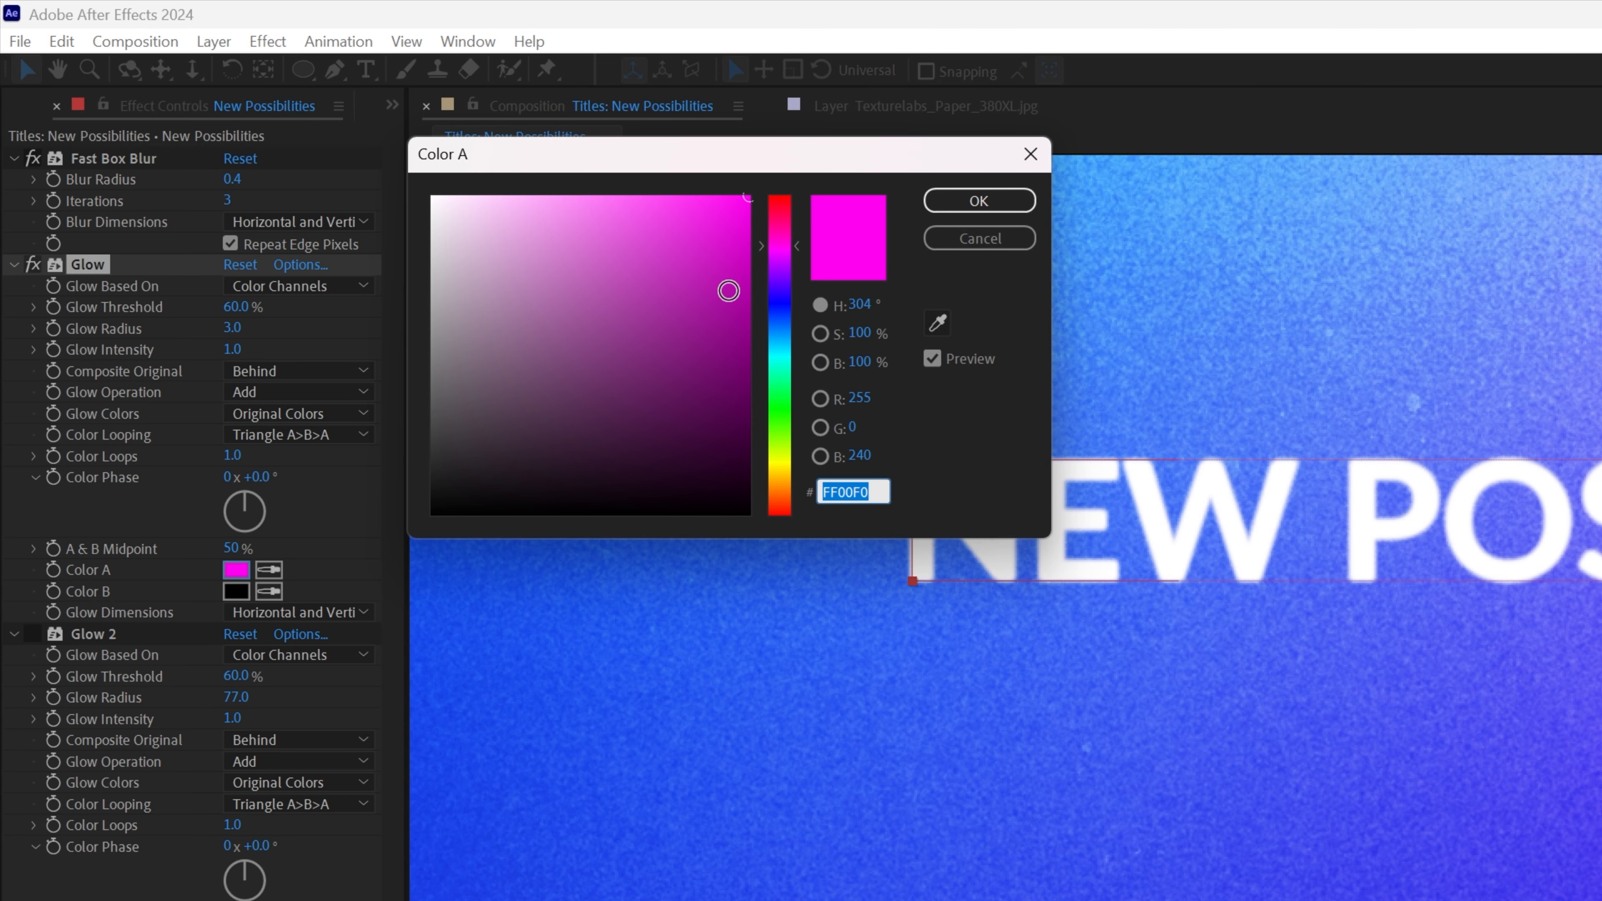
drag(729, 291, 431, 196)
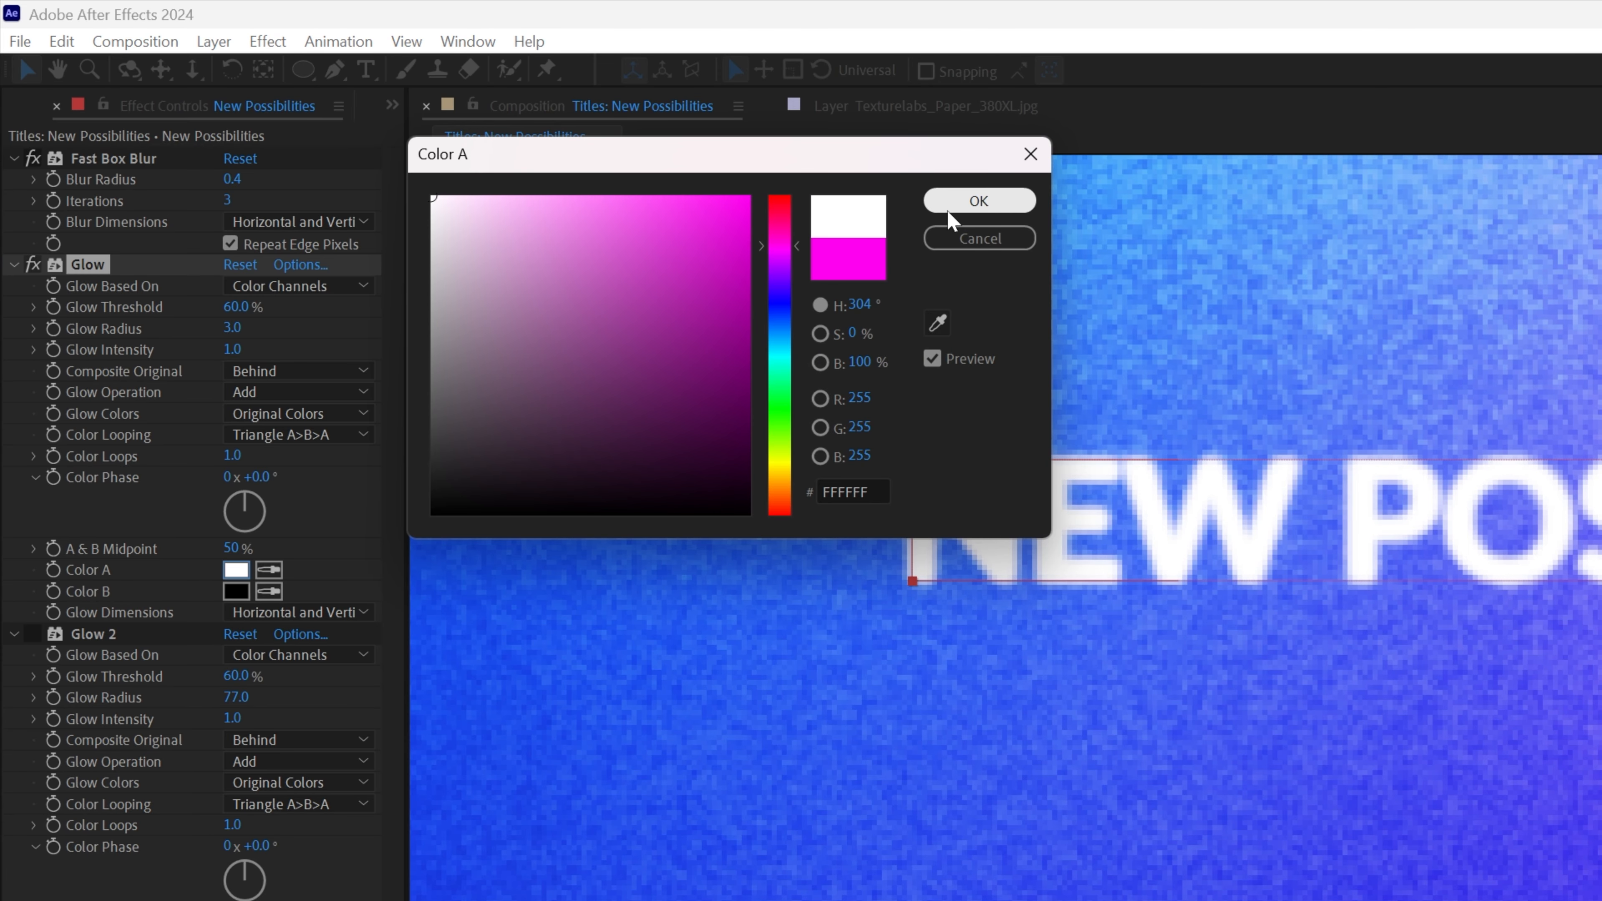
click(989, 197)
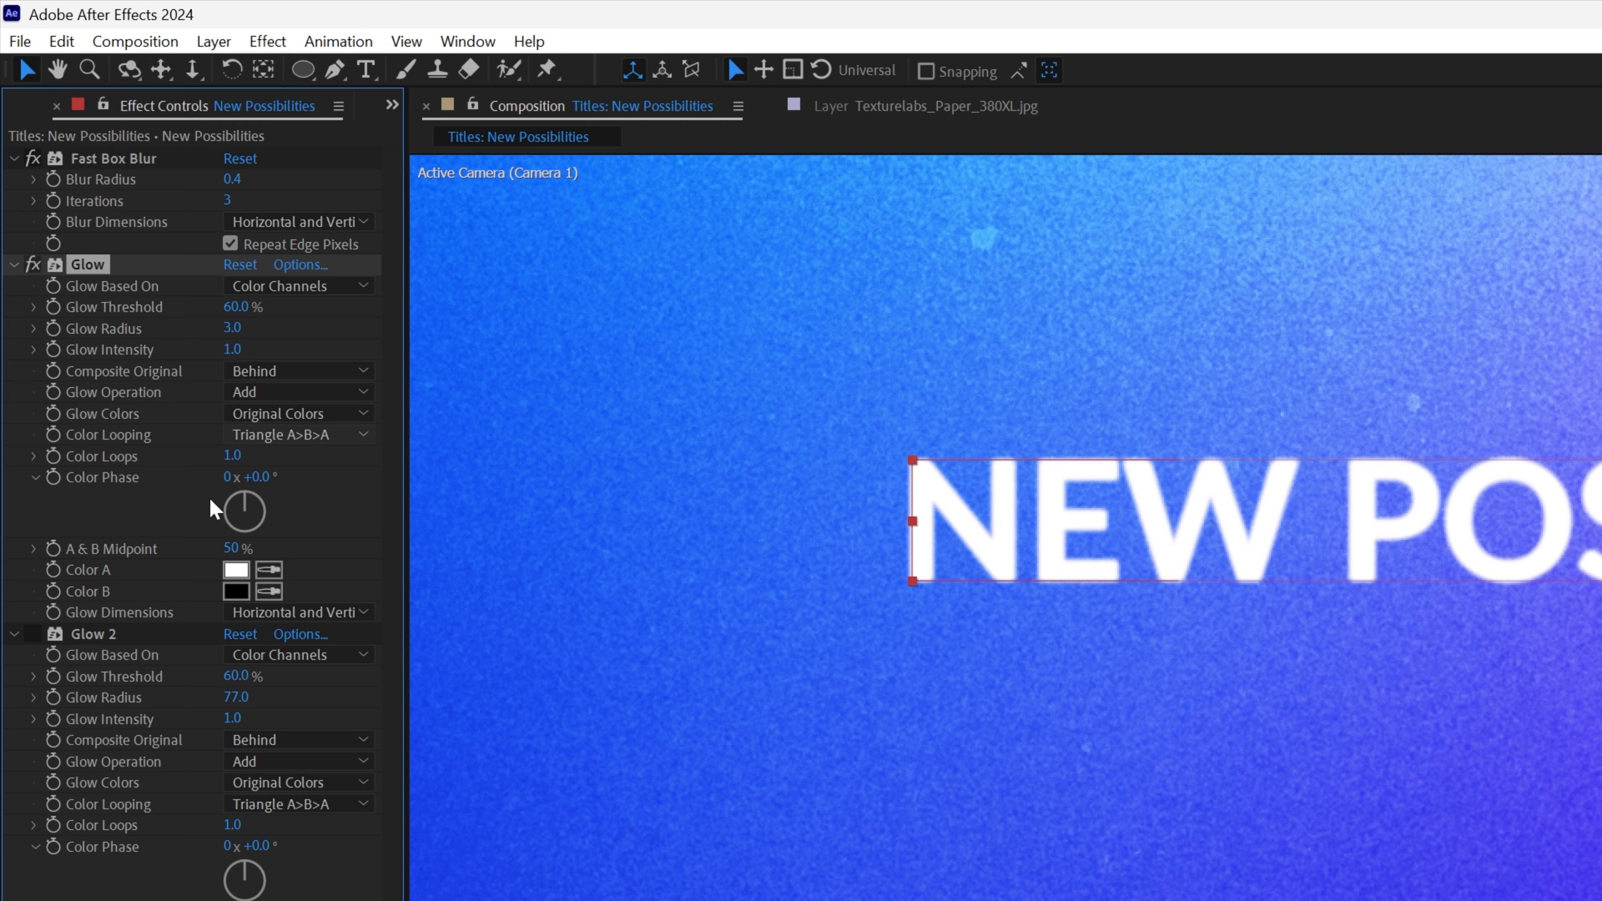
- Enable the Glow 2 effect and open its Color B swatch (ED20FF) to inspect it
click(32, 634)
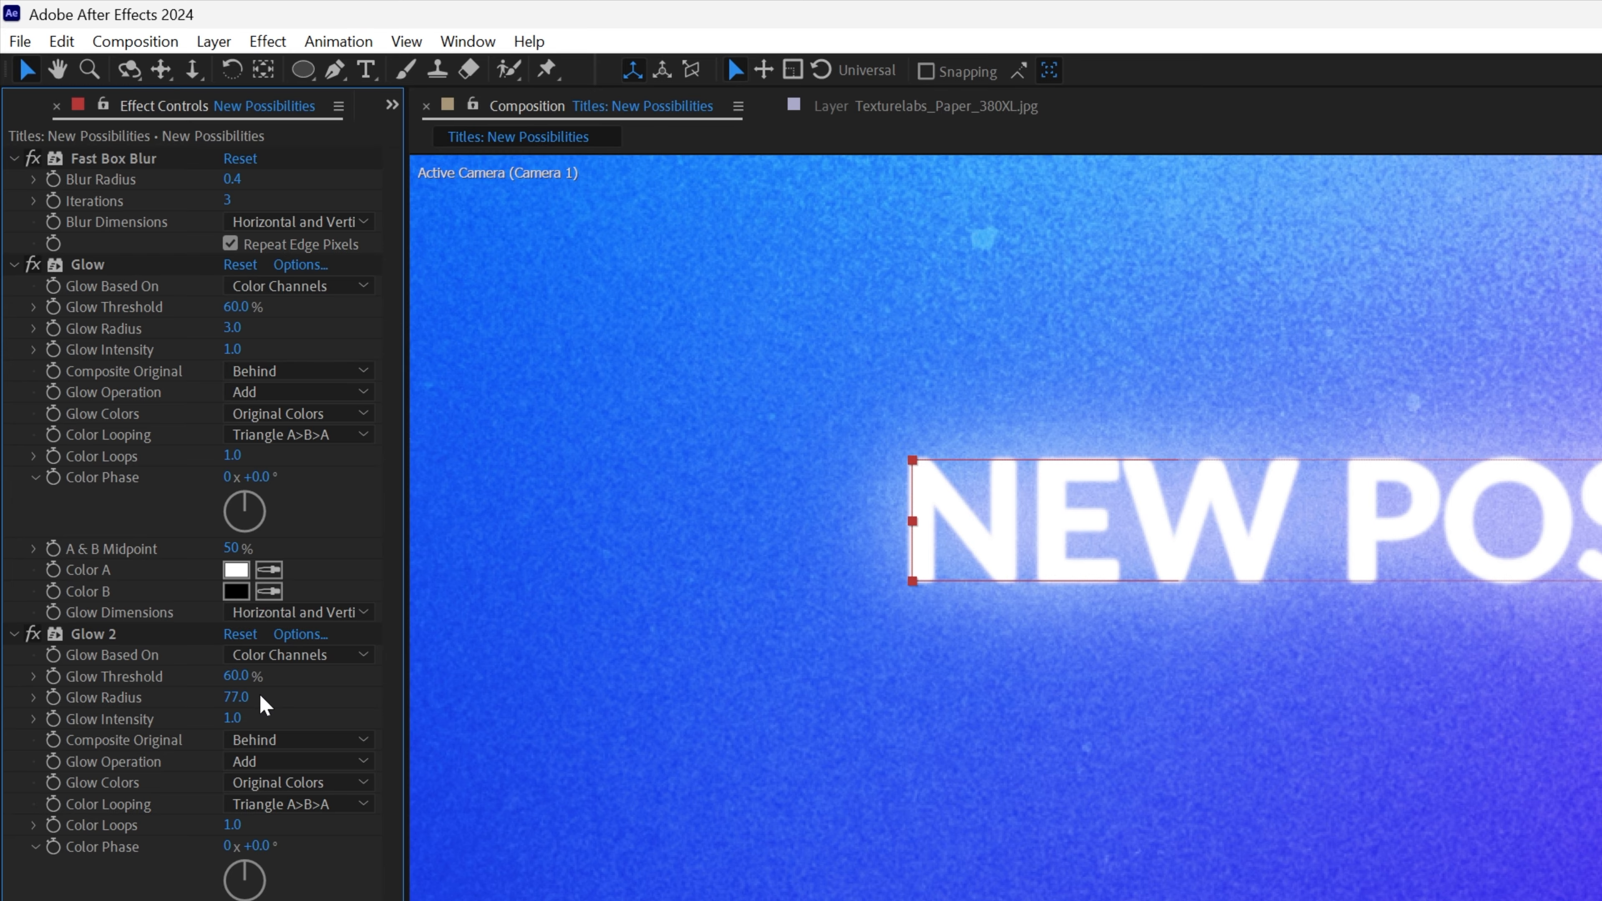
click(236, 900)
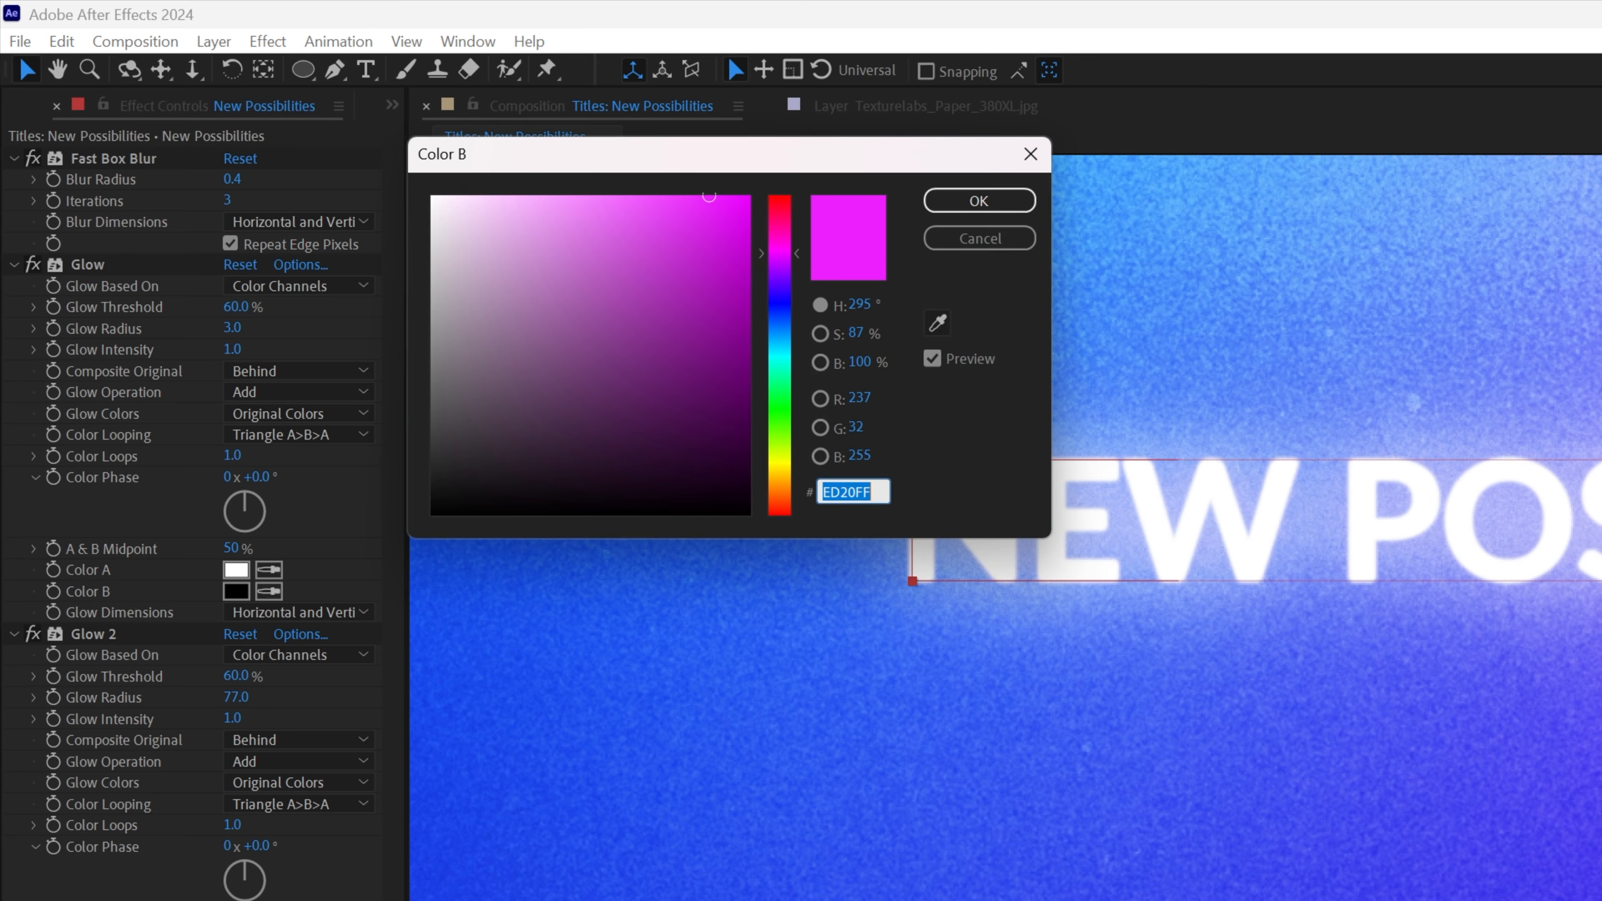
click(965, 200)
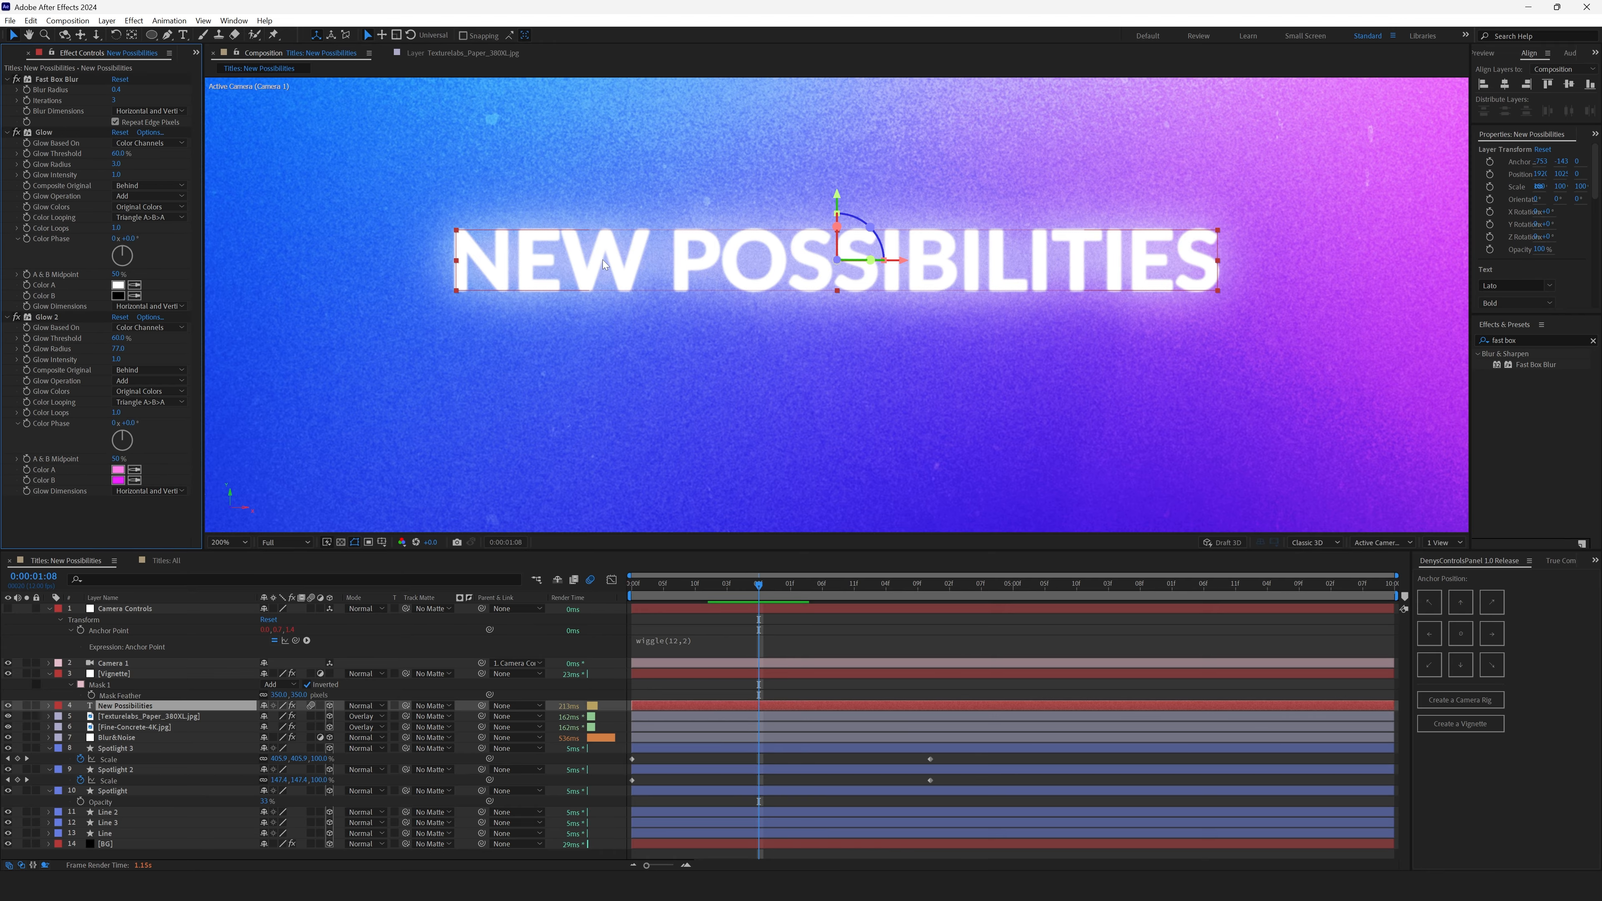
- Set the title text's font to Lato Bold and expand the New Possibilities layer's properties
click(1549, 285)
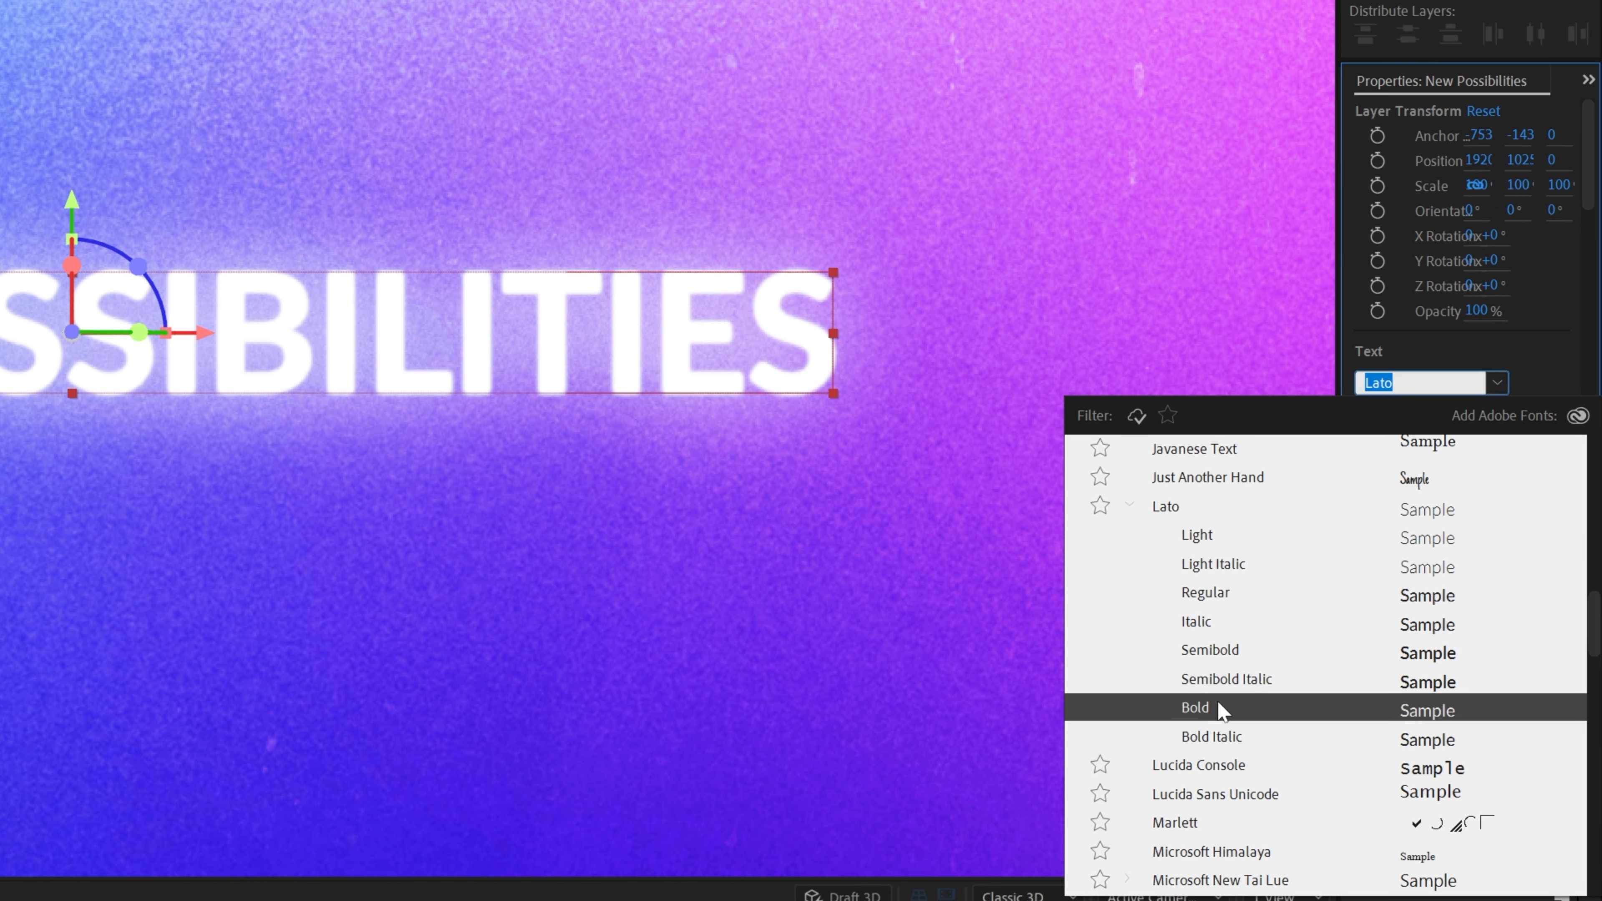
click(1196, 708)
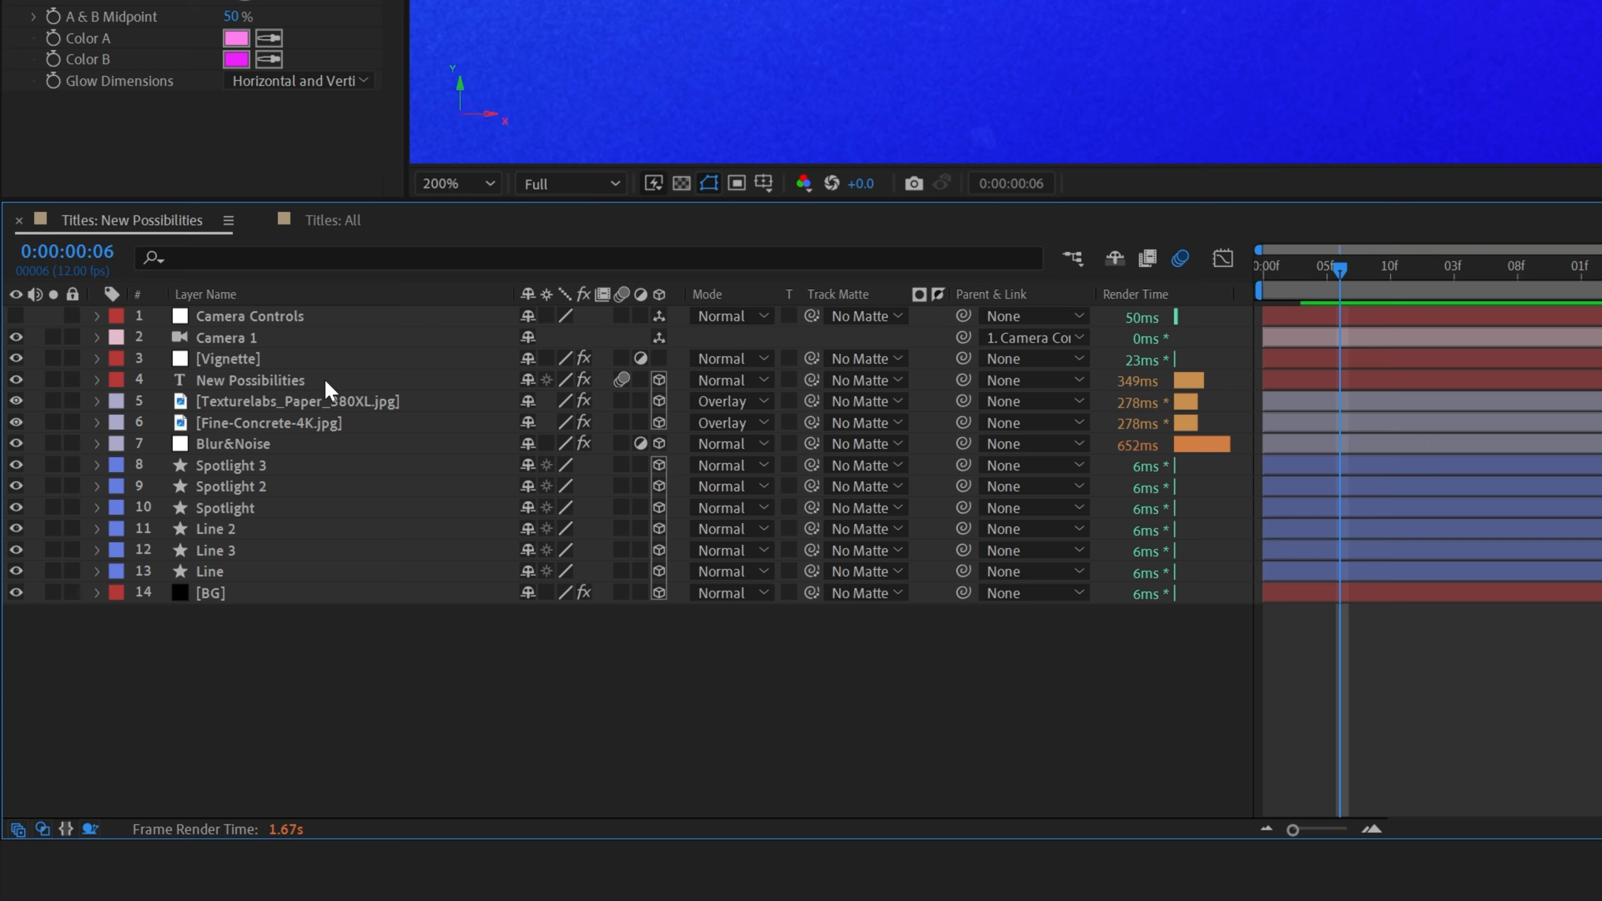
click(96, 379)
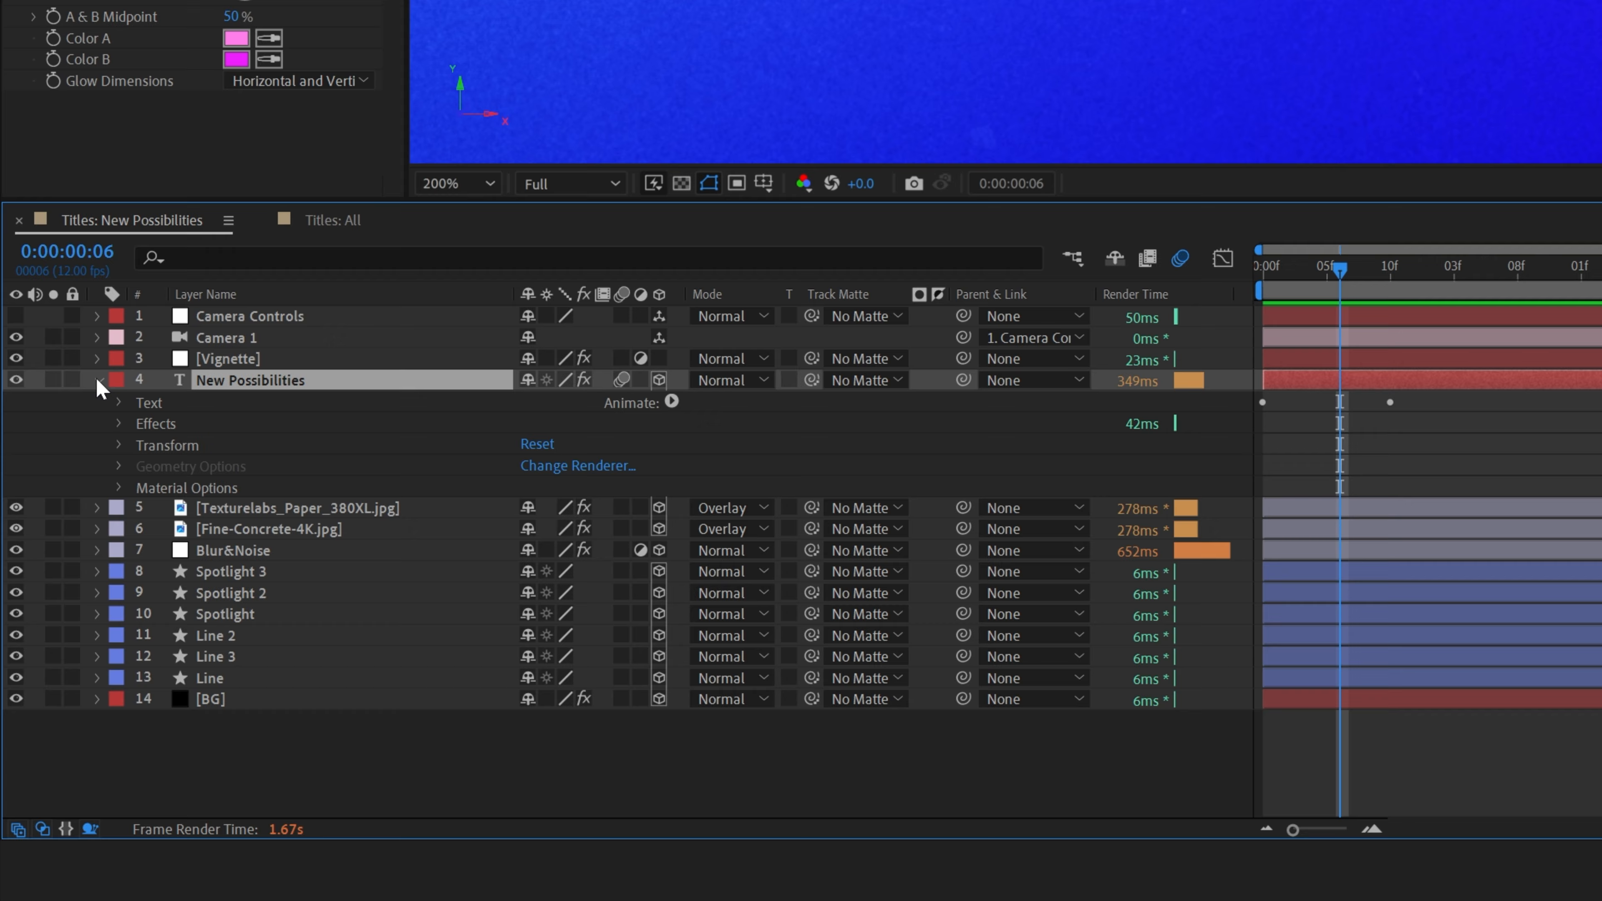
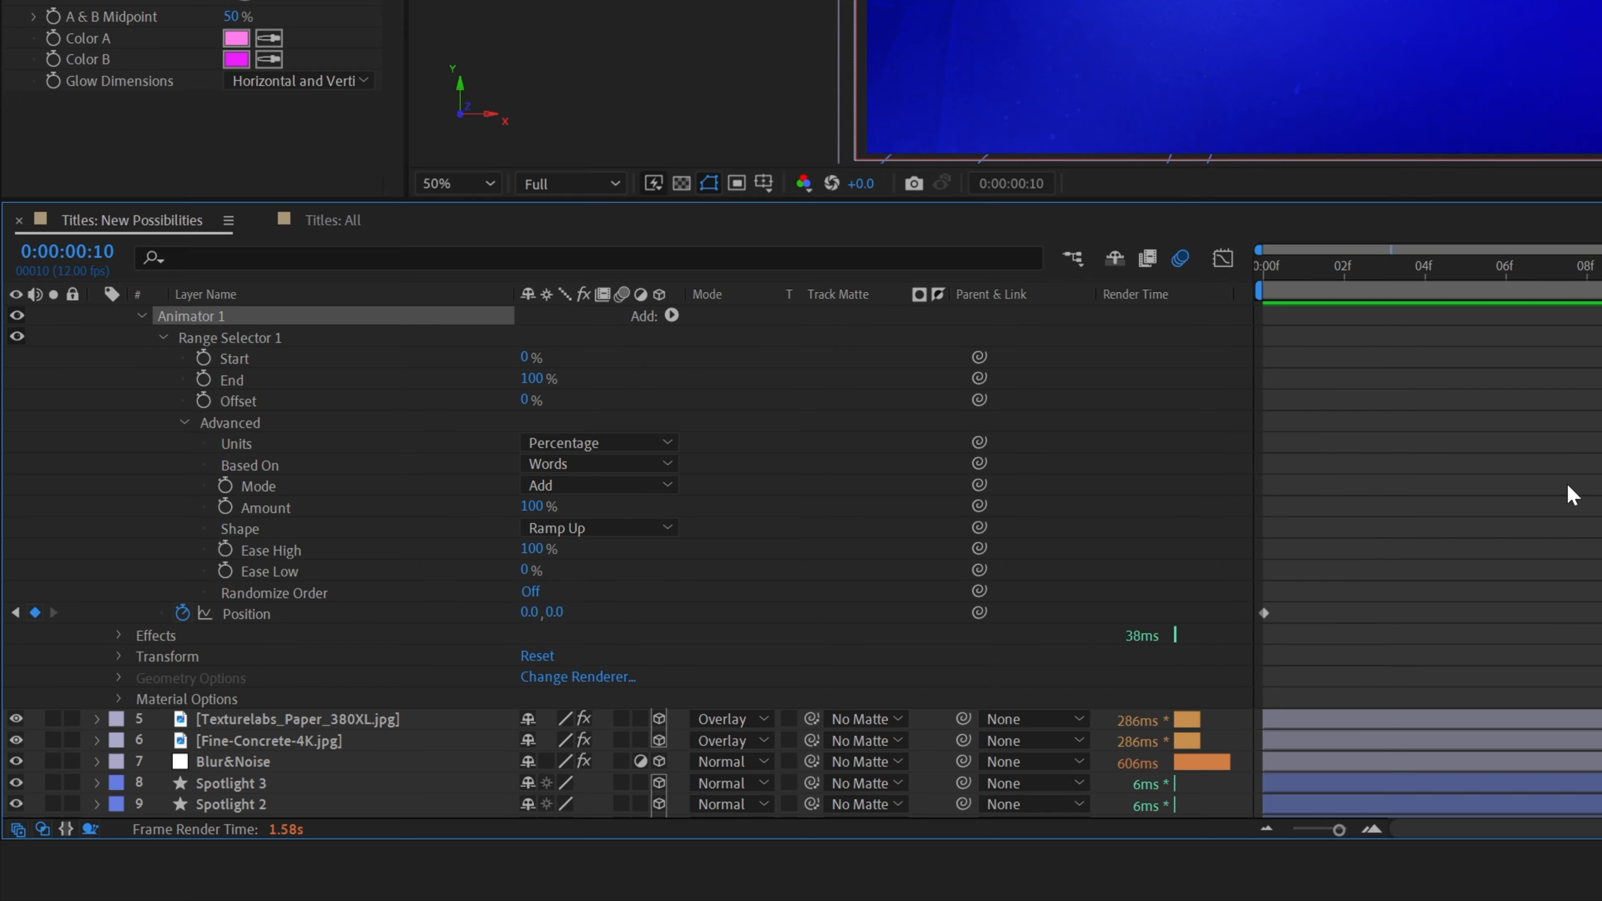
- Inspect the speed curve of the text animator's Position keyframes in the graph editor
click(1543, 505)
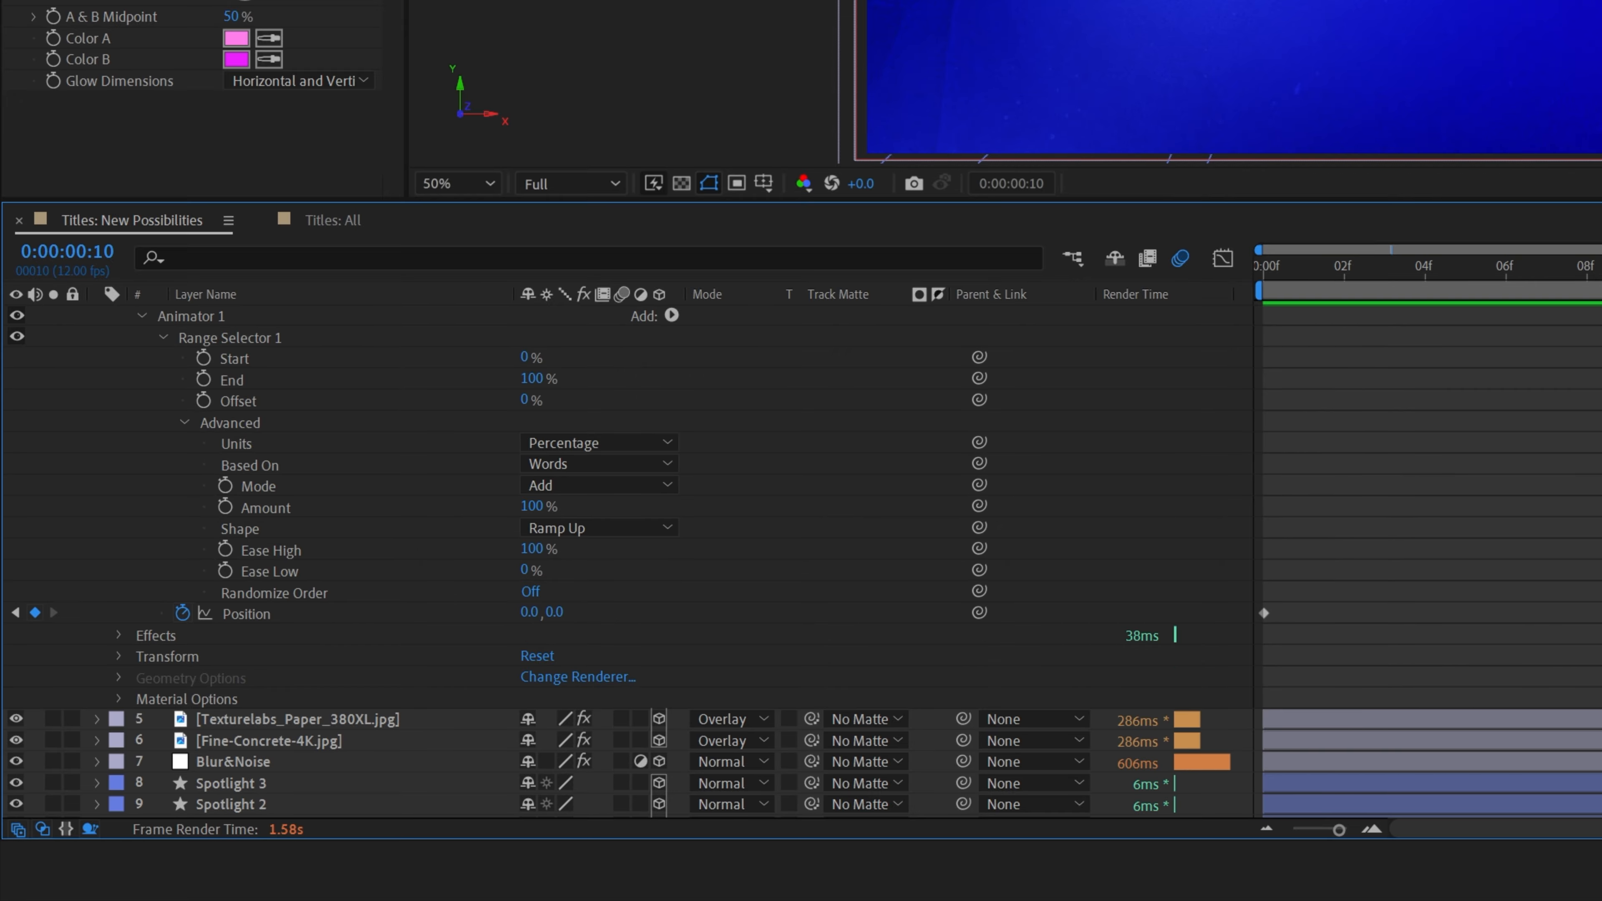
click(1601, 613)
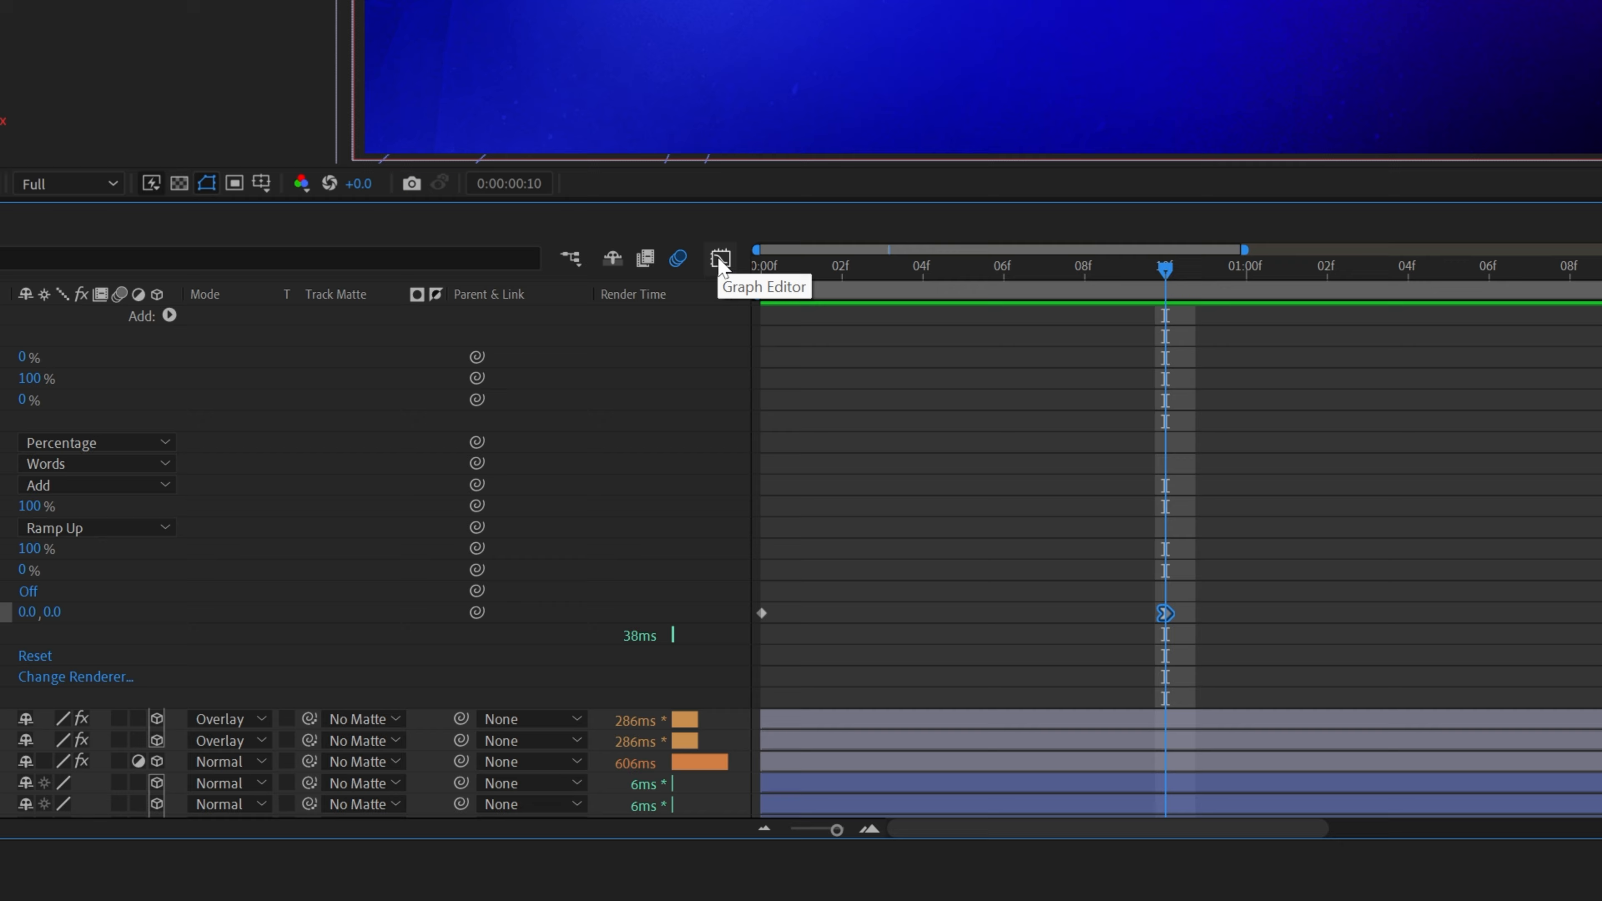
click(611, 580)
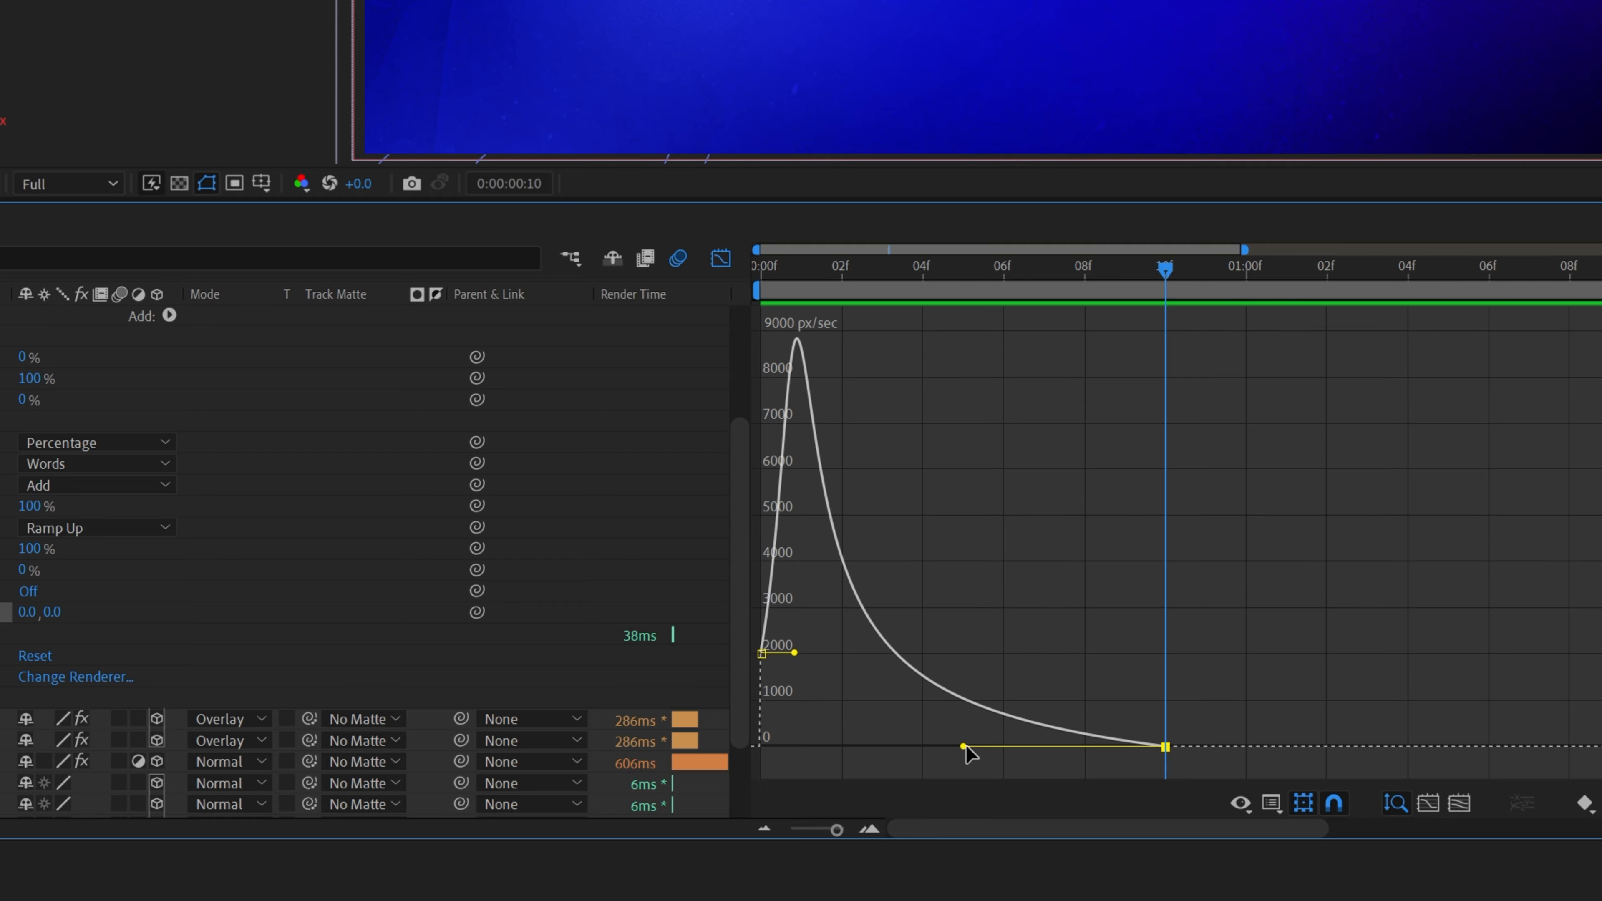
mouse_move(963, 746)
mouse_down()
mouse_move(1113, 751)
mouse_move(958, 746)
mouse_up()
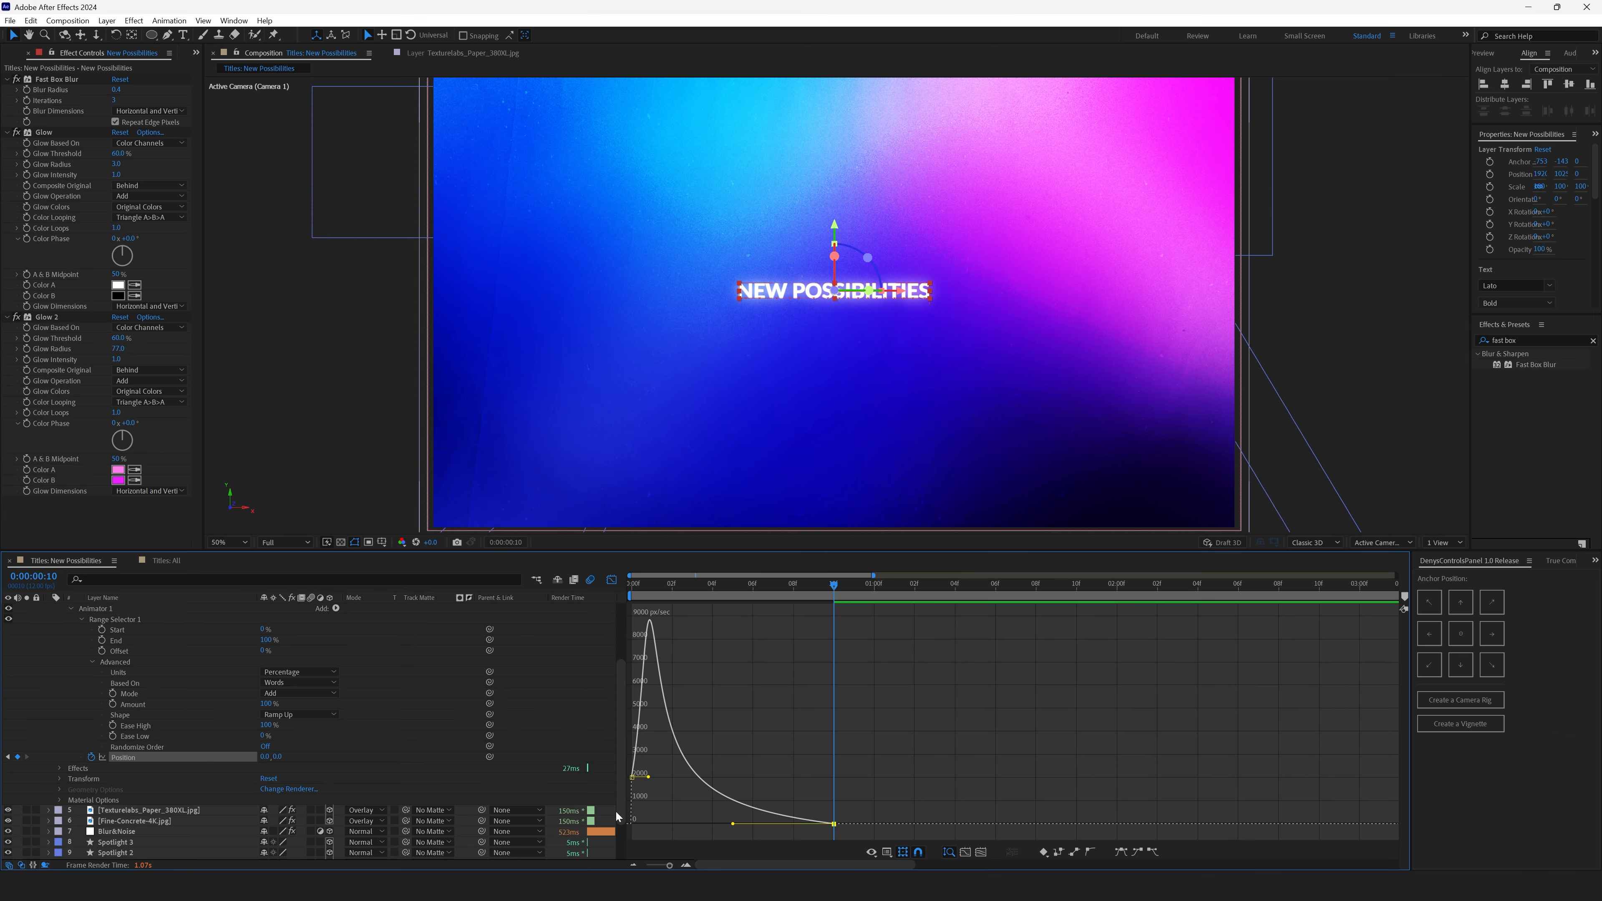
drag(632, 595, 906, 644)
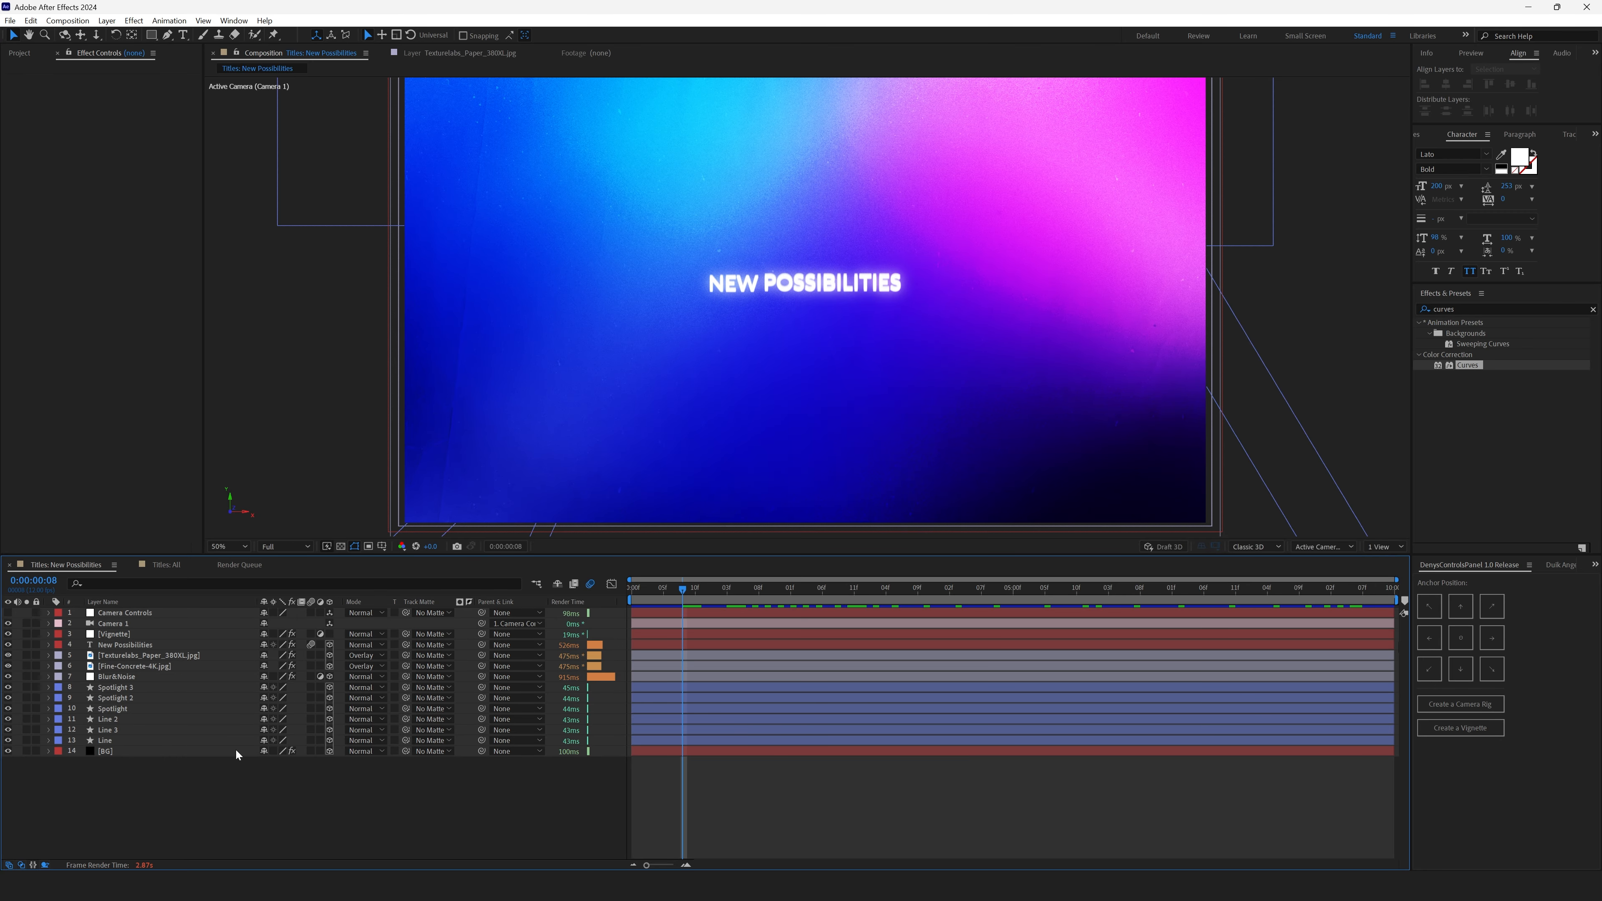
- Duplicate the New Possibilities layer and move the copy below the texture layers, just above Blur&Noise
click(152, 645)
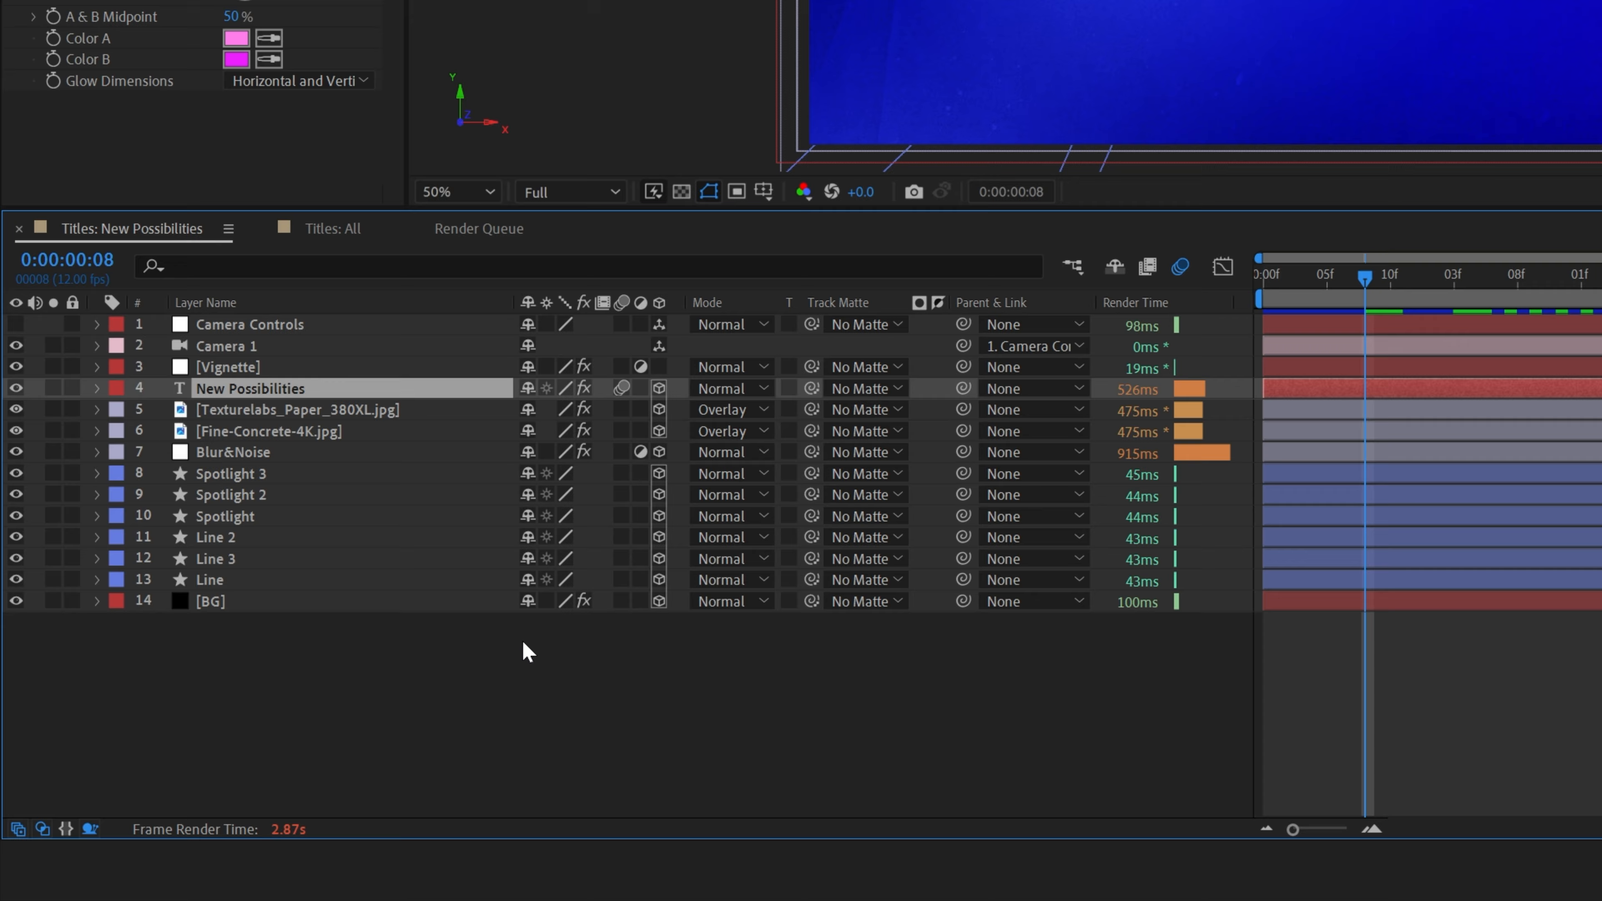
key(ctrl+d)
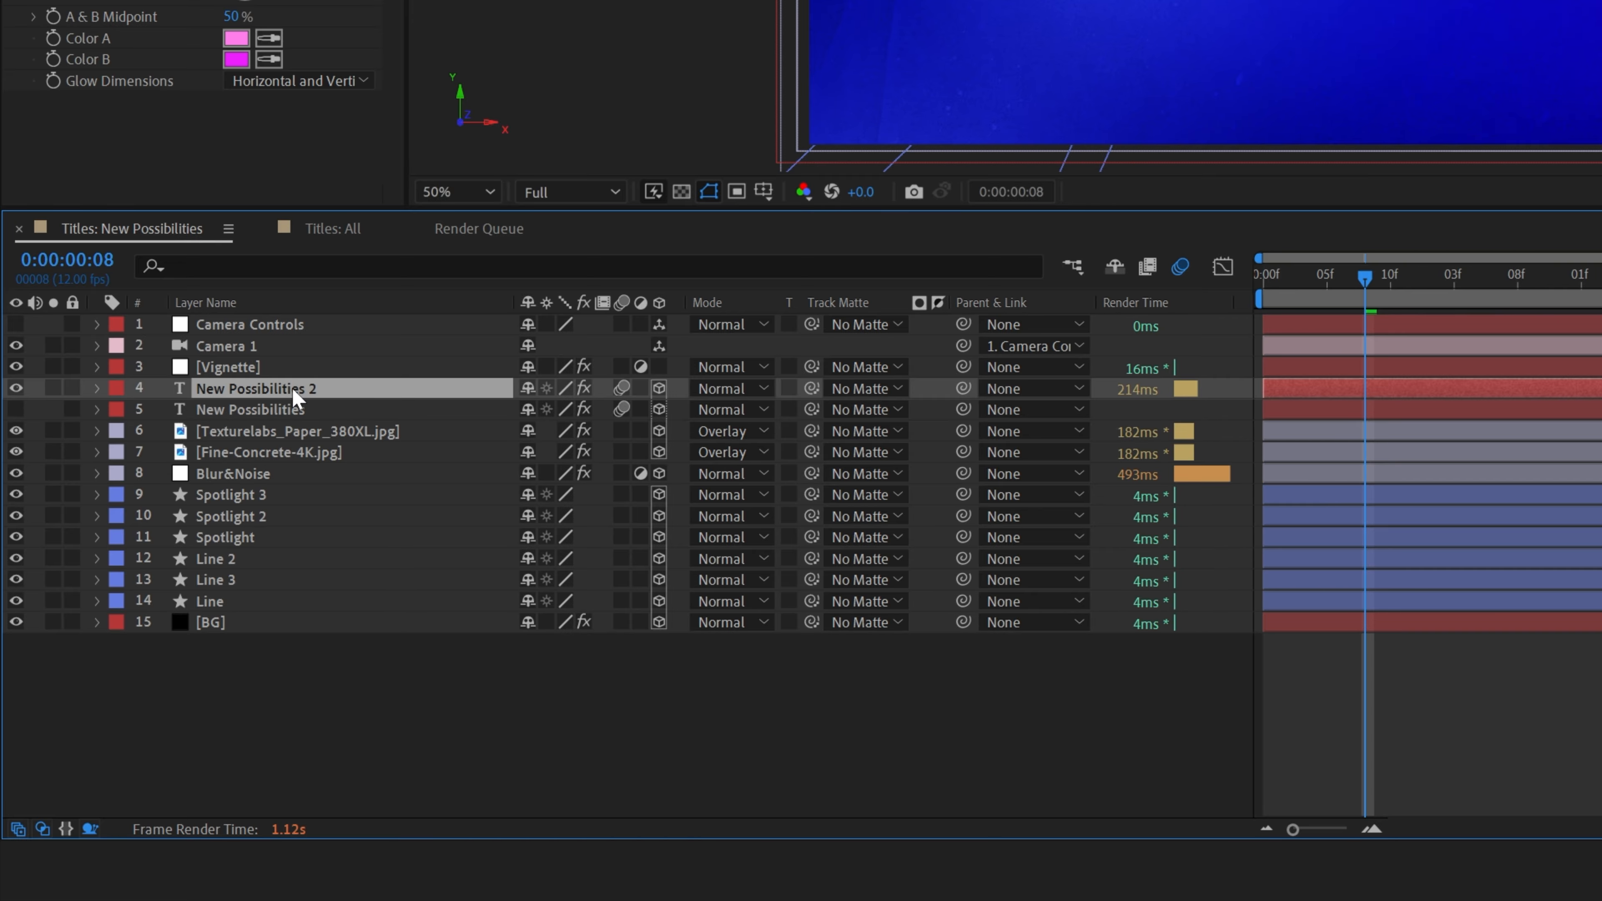
drag(294, 398, 283, 467)
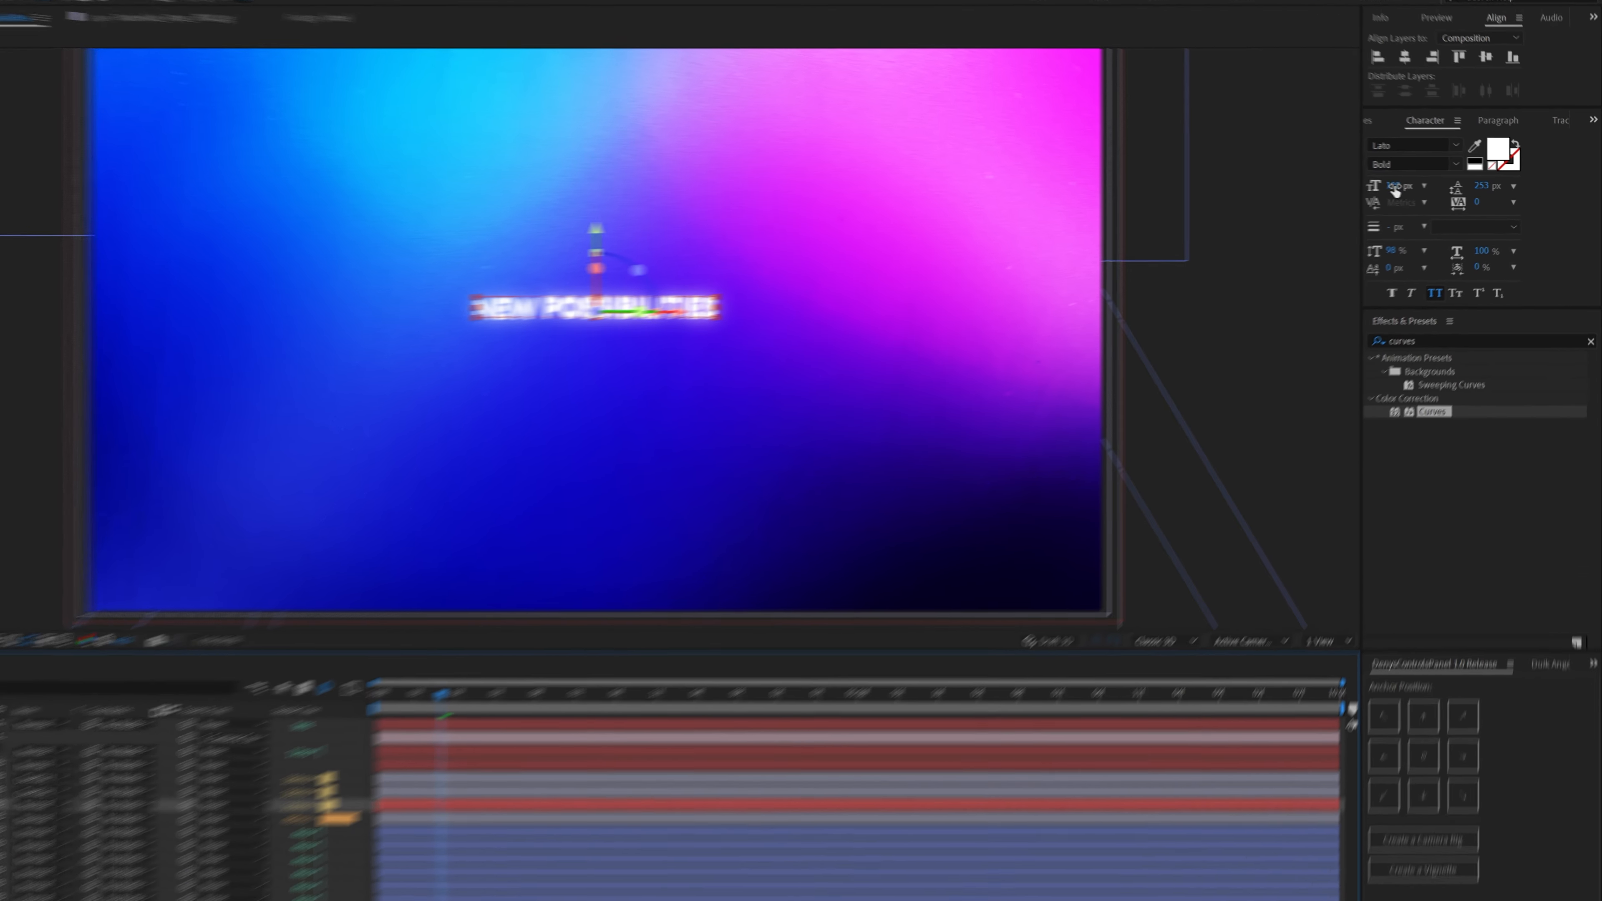
- Enlarge the duplicate title's font size and widen its text box so the title fits on one line
click(1394, 187)
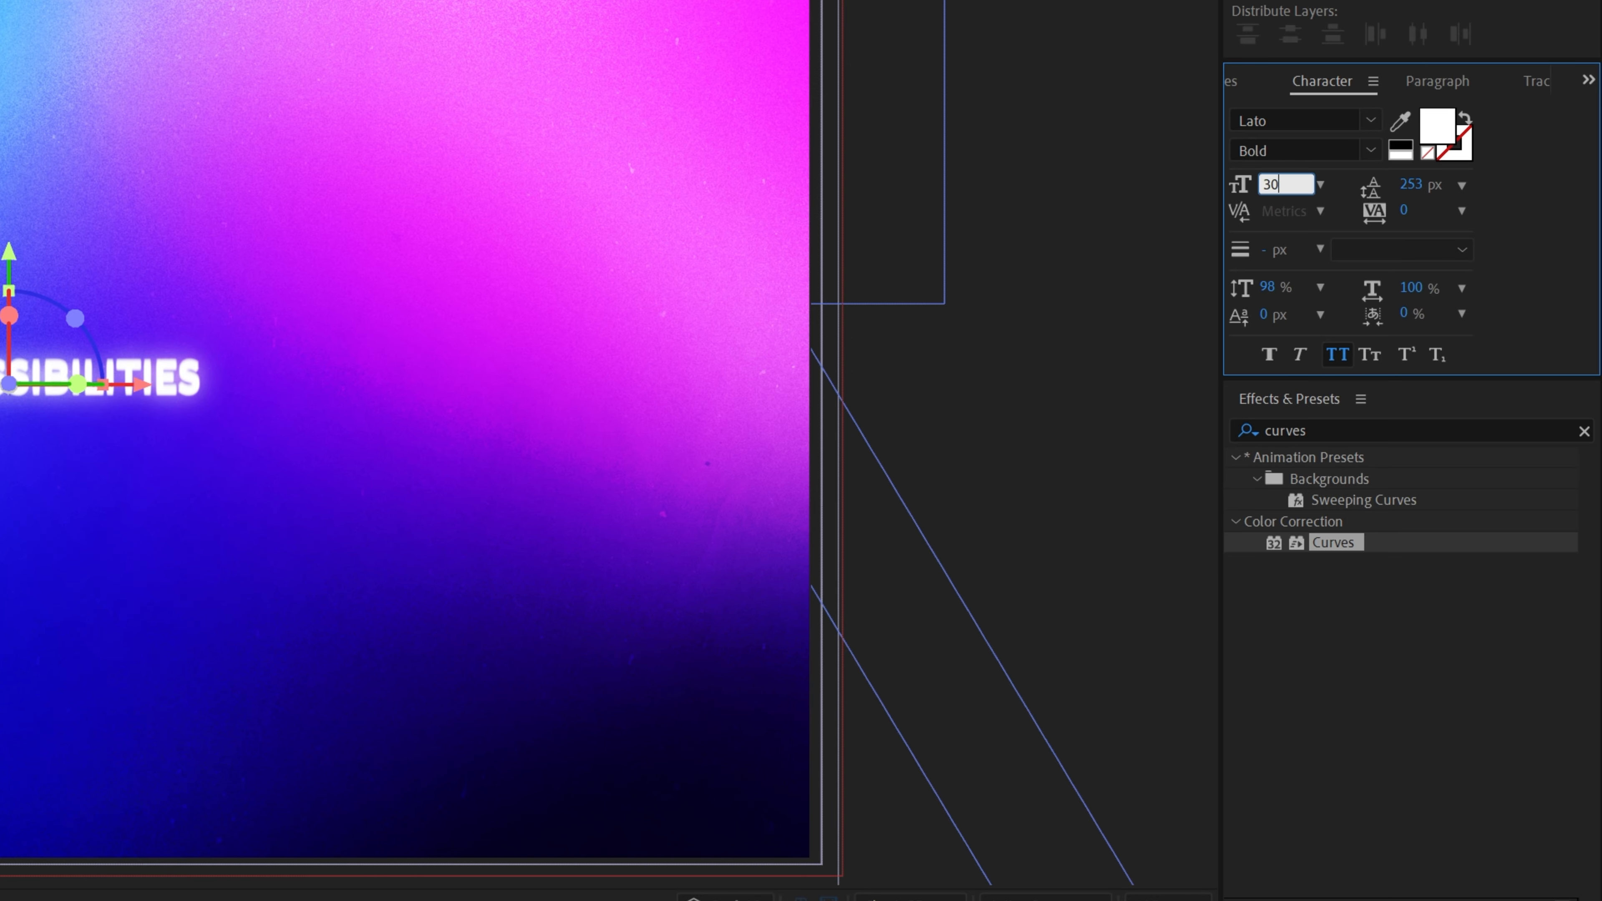
text(30)
key(Return)
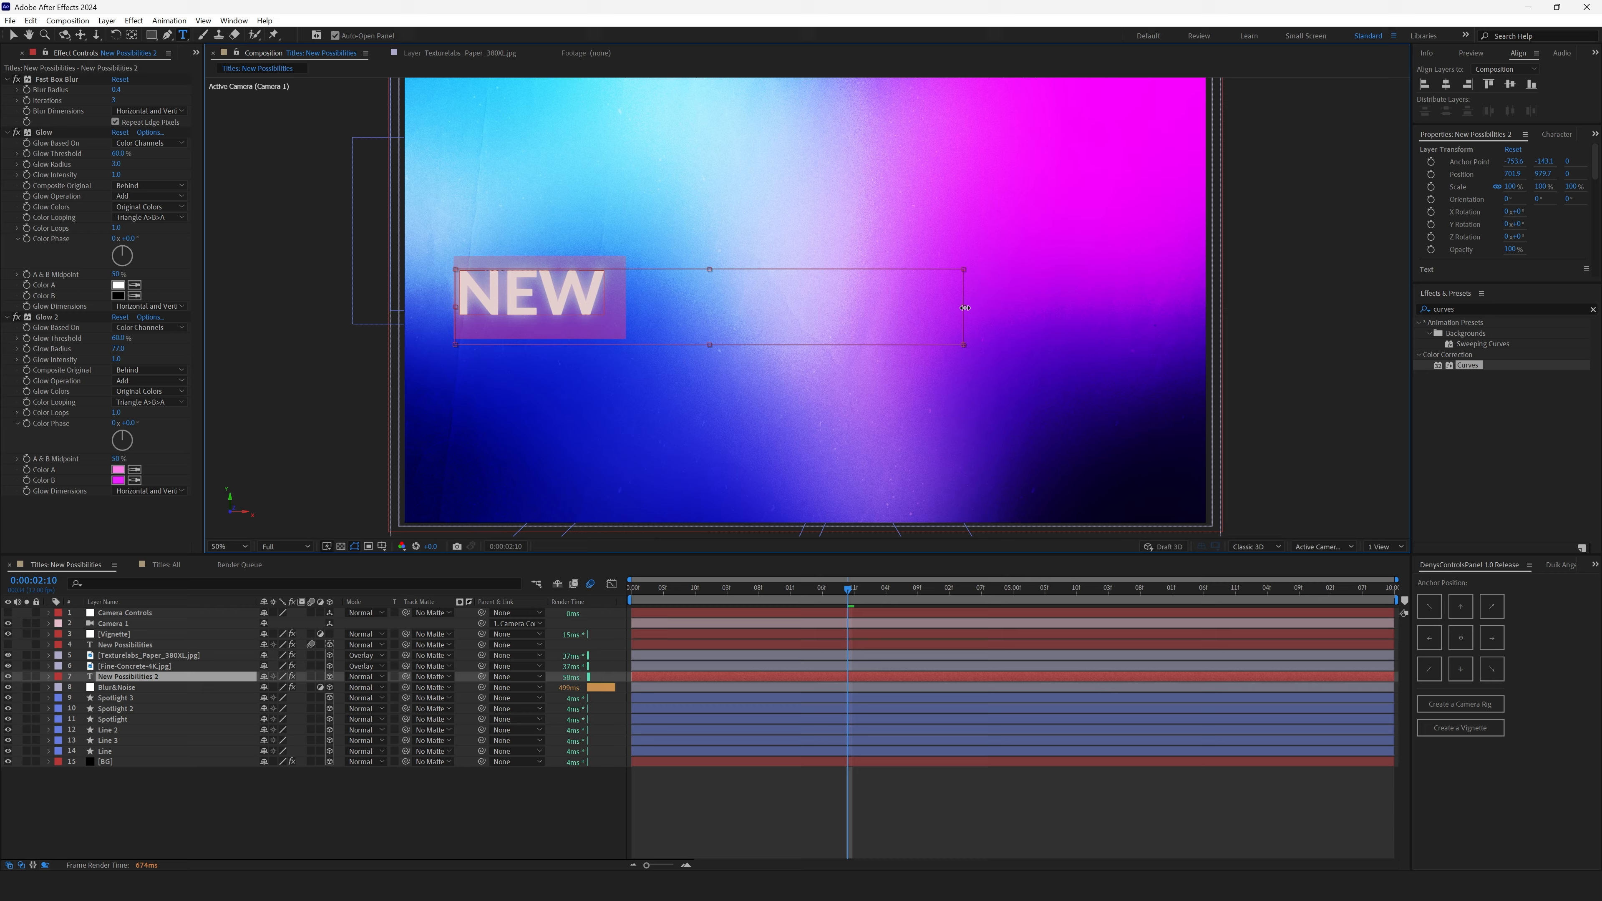
drag(965, 308, 1134, 308)
click(110, 678)
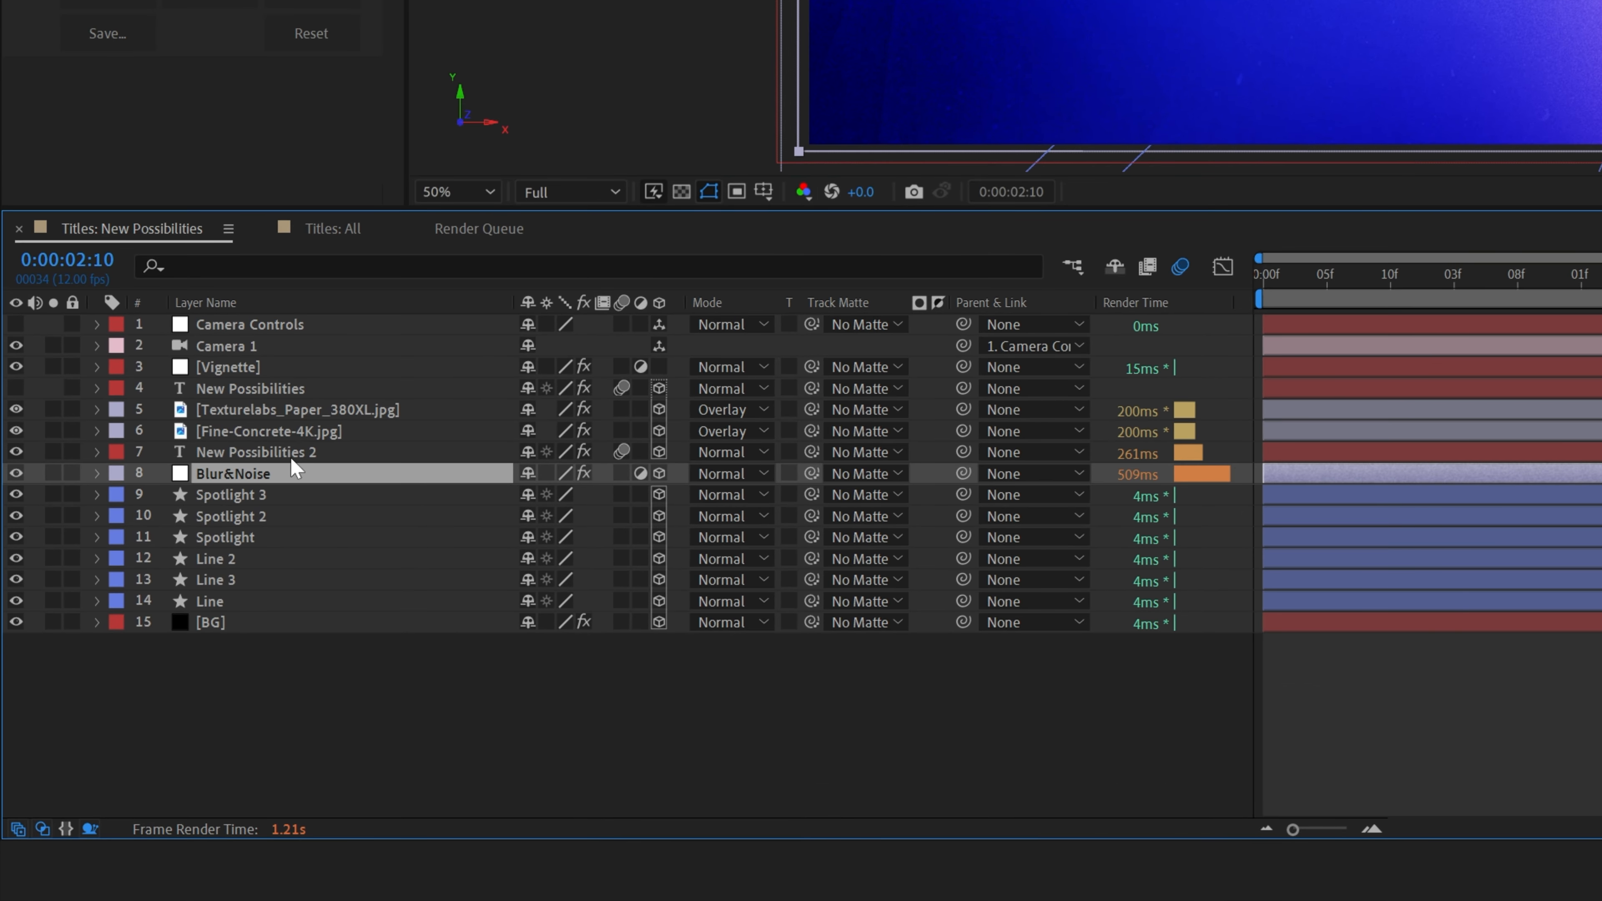
drag(229, 532, 229, 552)
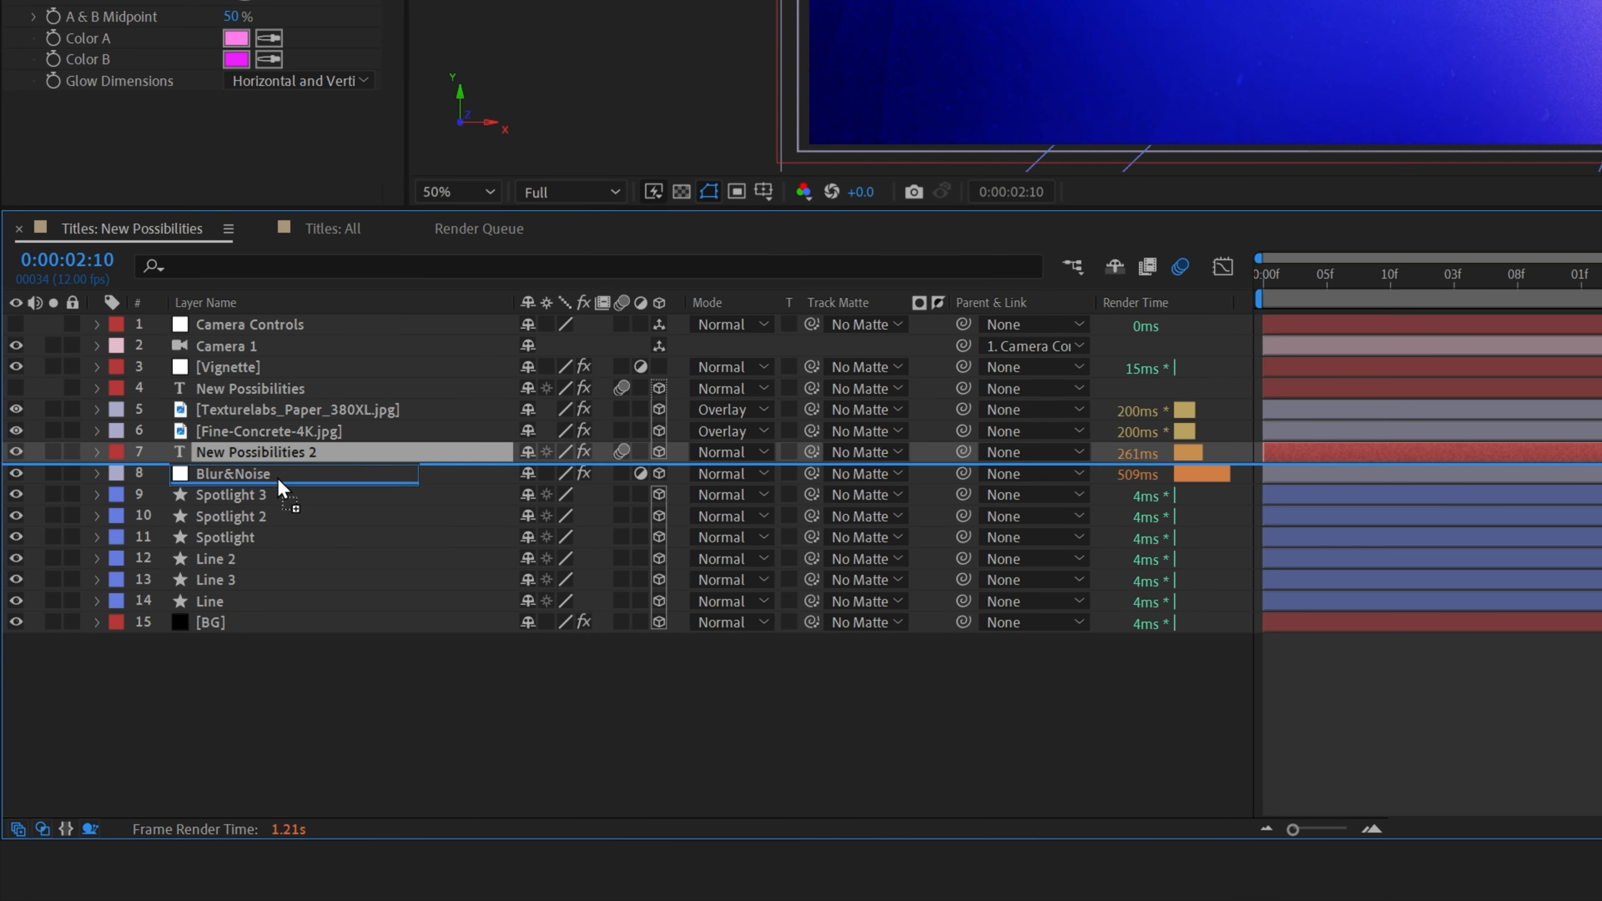
drag(279, 479, 281, 489)
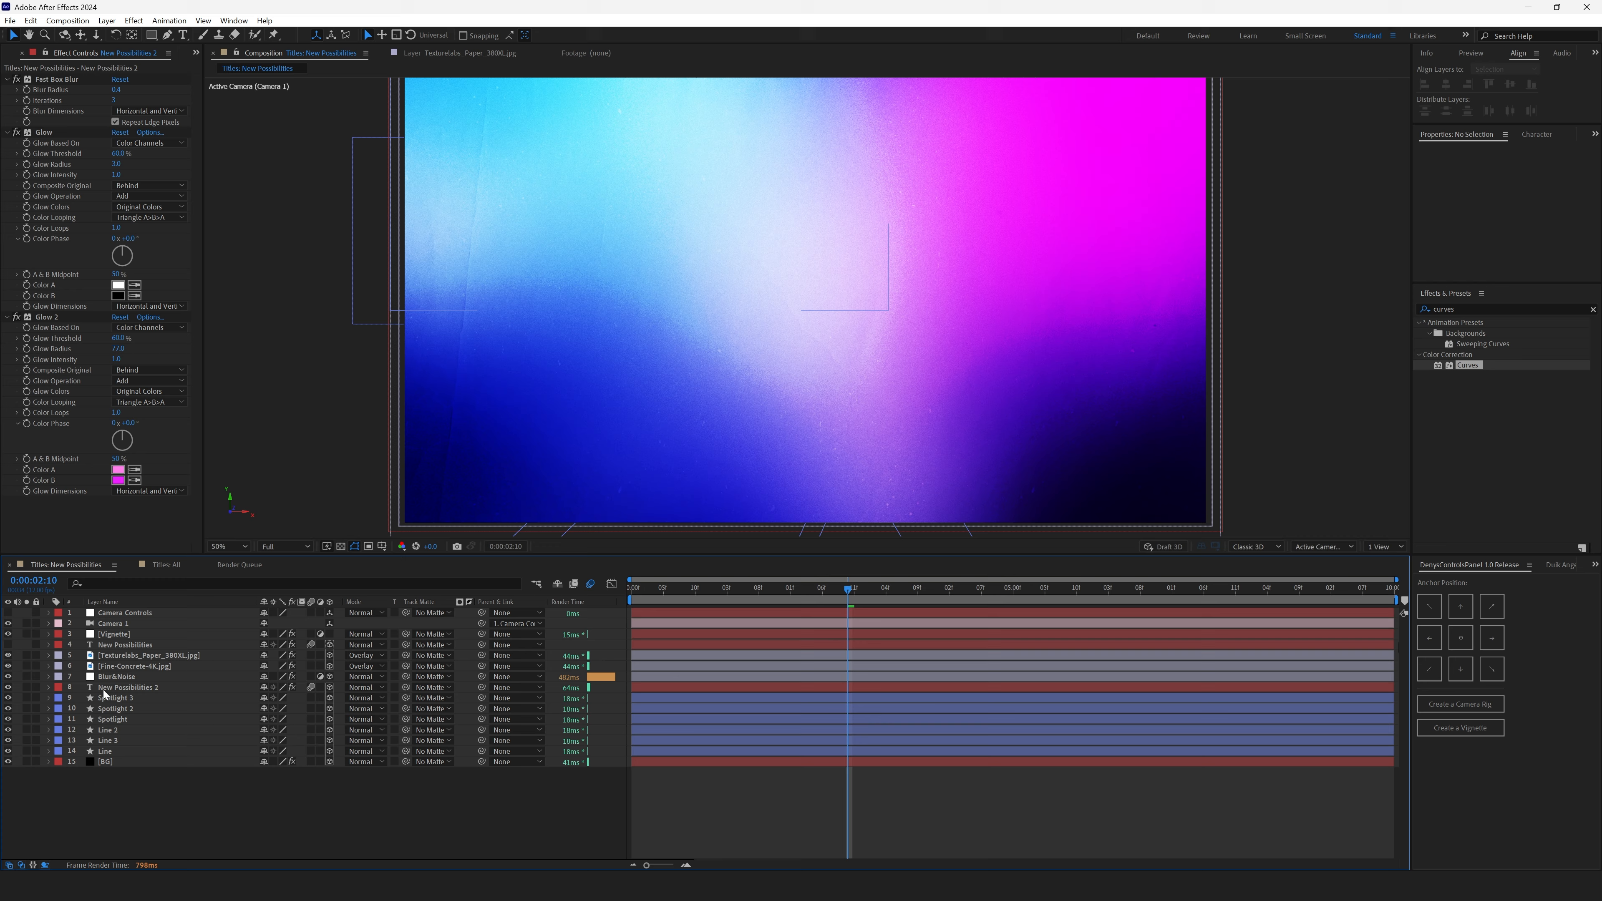
drag(105, 689, 105, 671)
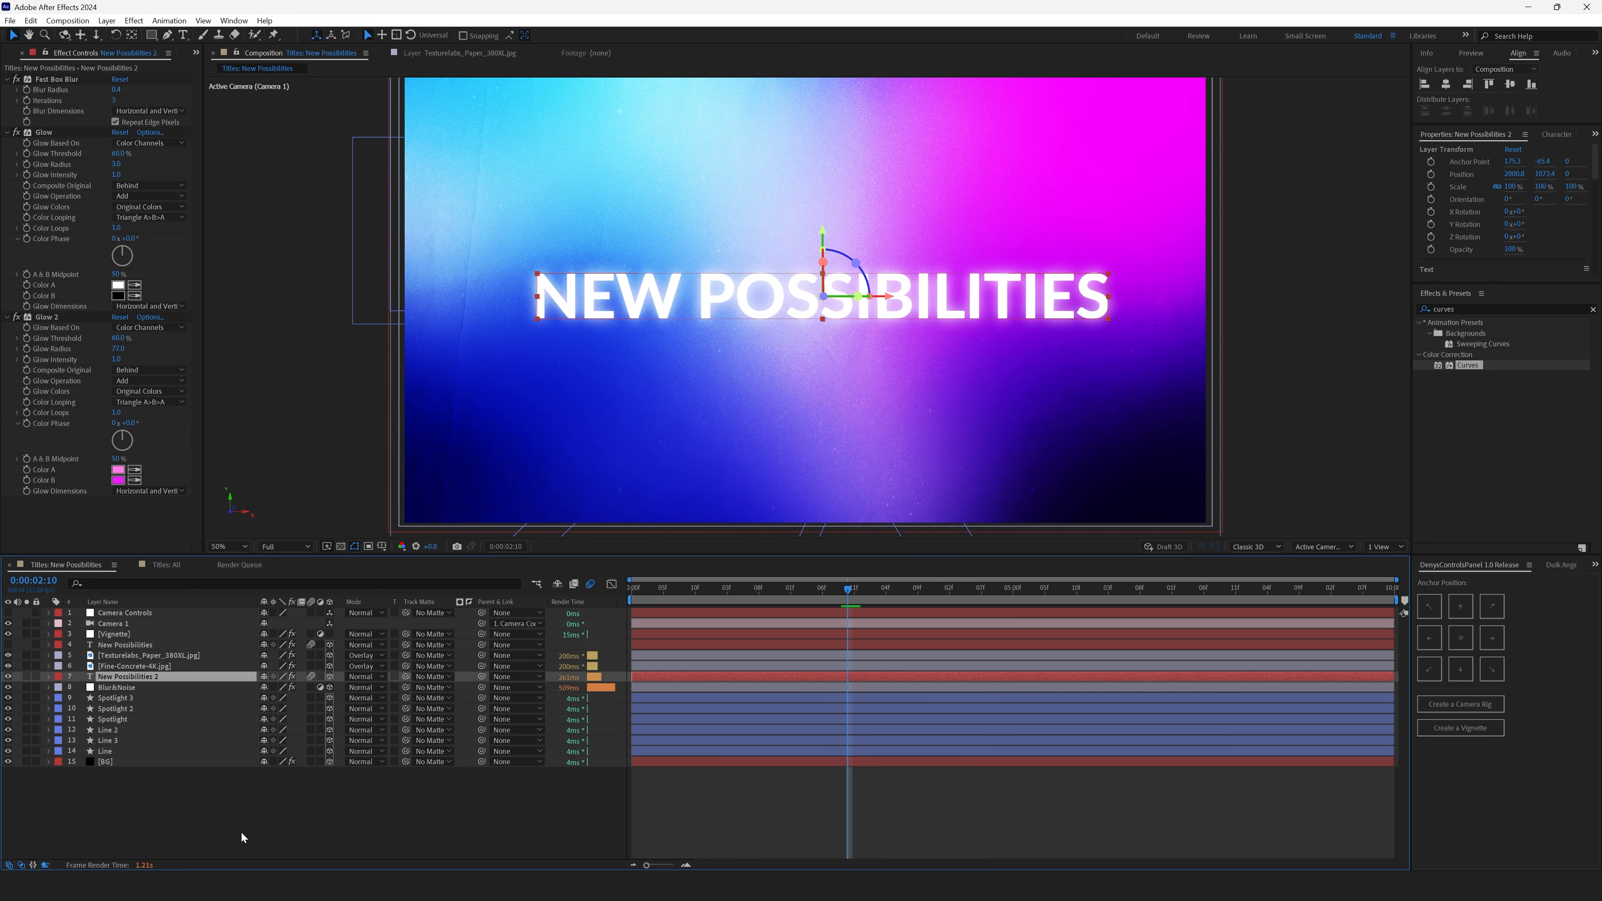
- Duplicate the Blur&Noise layer and move the copy above the New Possibilities 2 layer
click(241, 837)
click(114, 688)
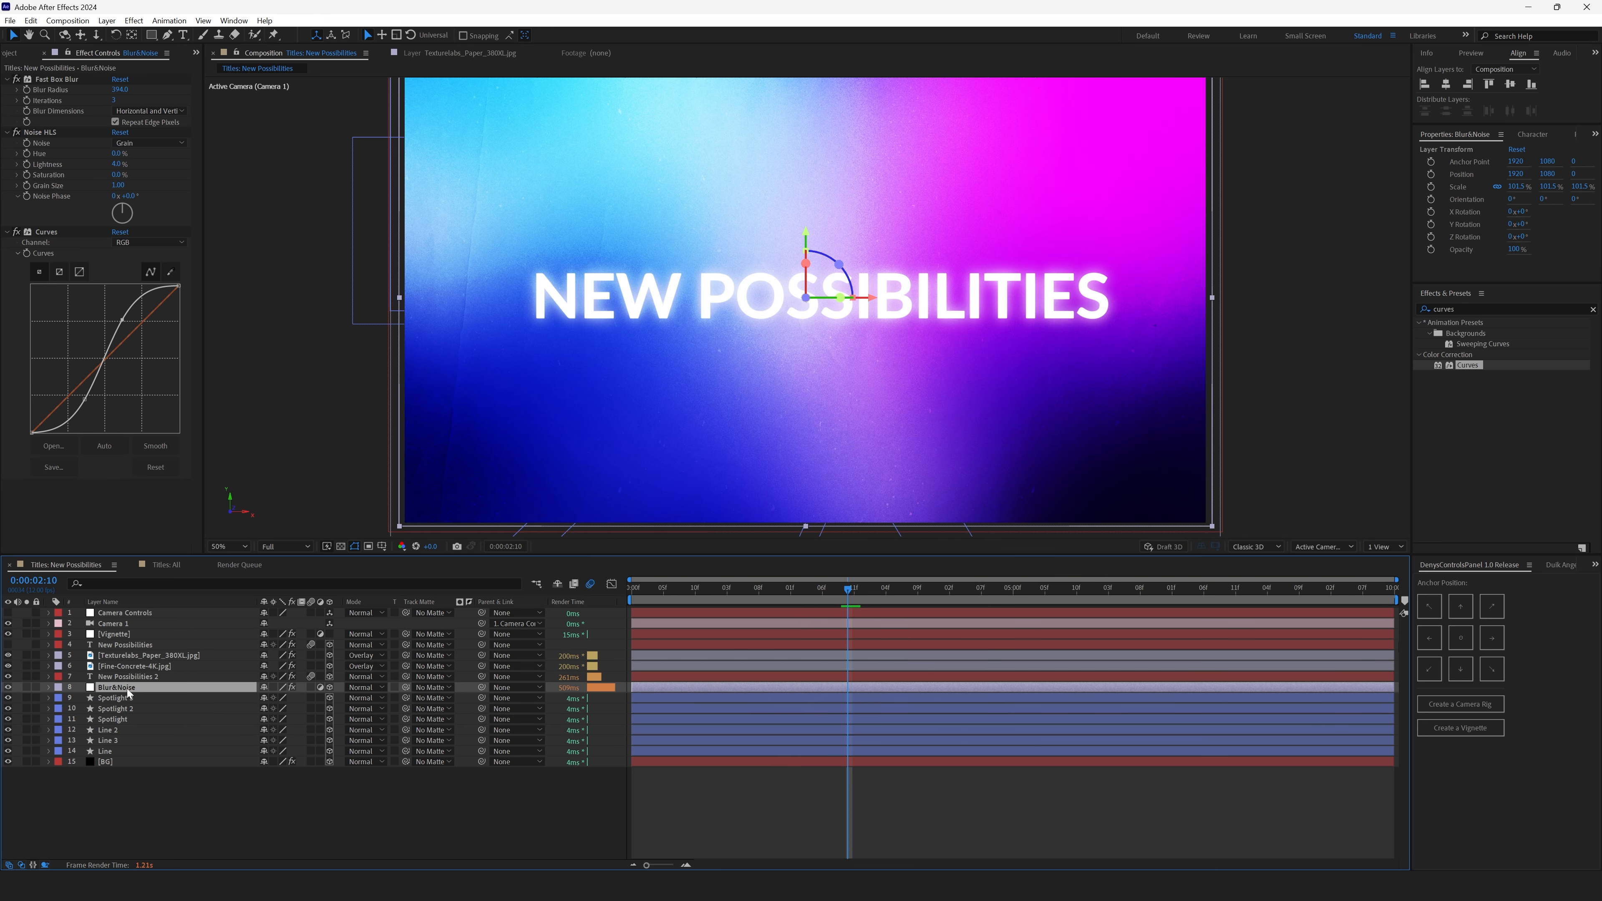
key(ctrl+d)
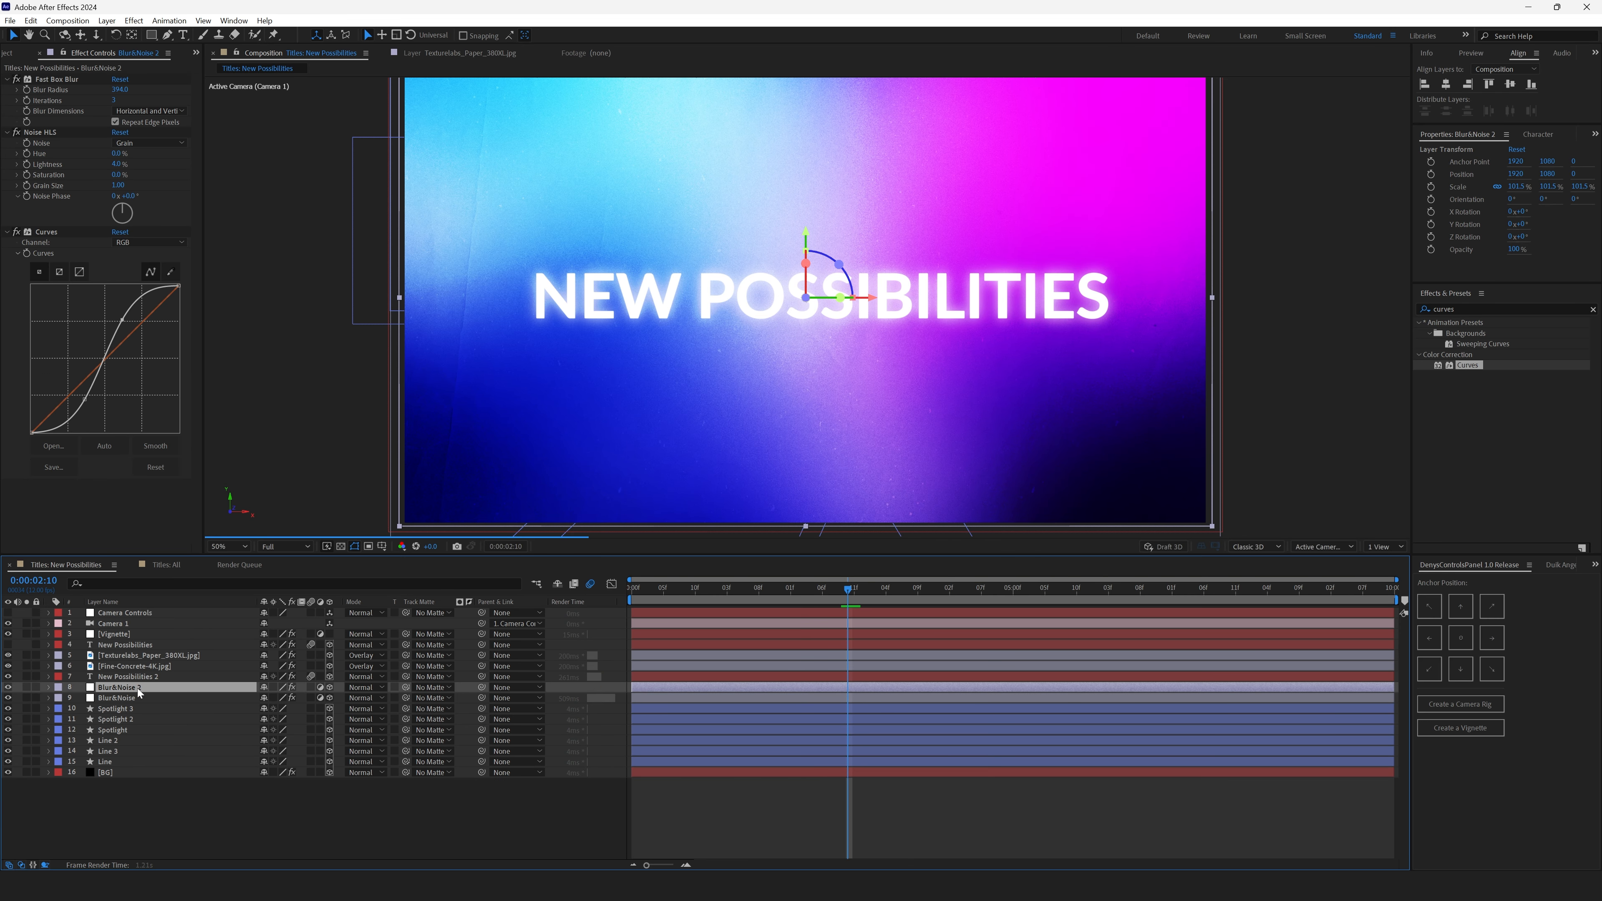
drag(138, 688, 143, 671)
click(142, 670)
click(142, 677)
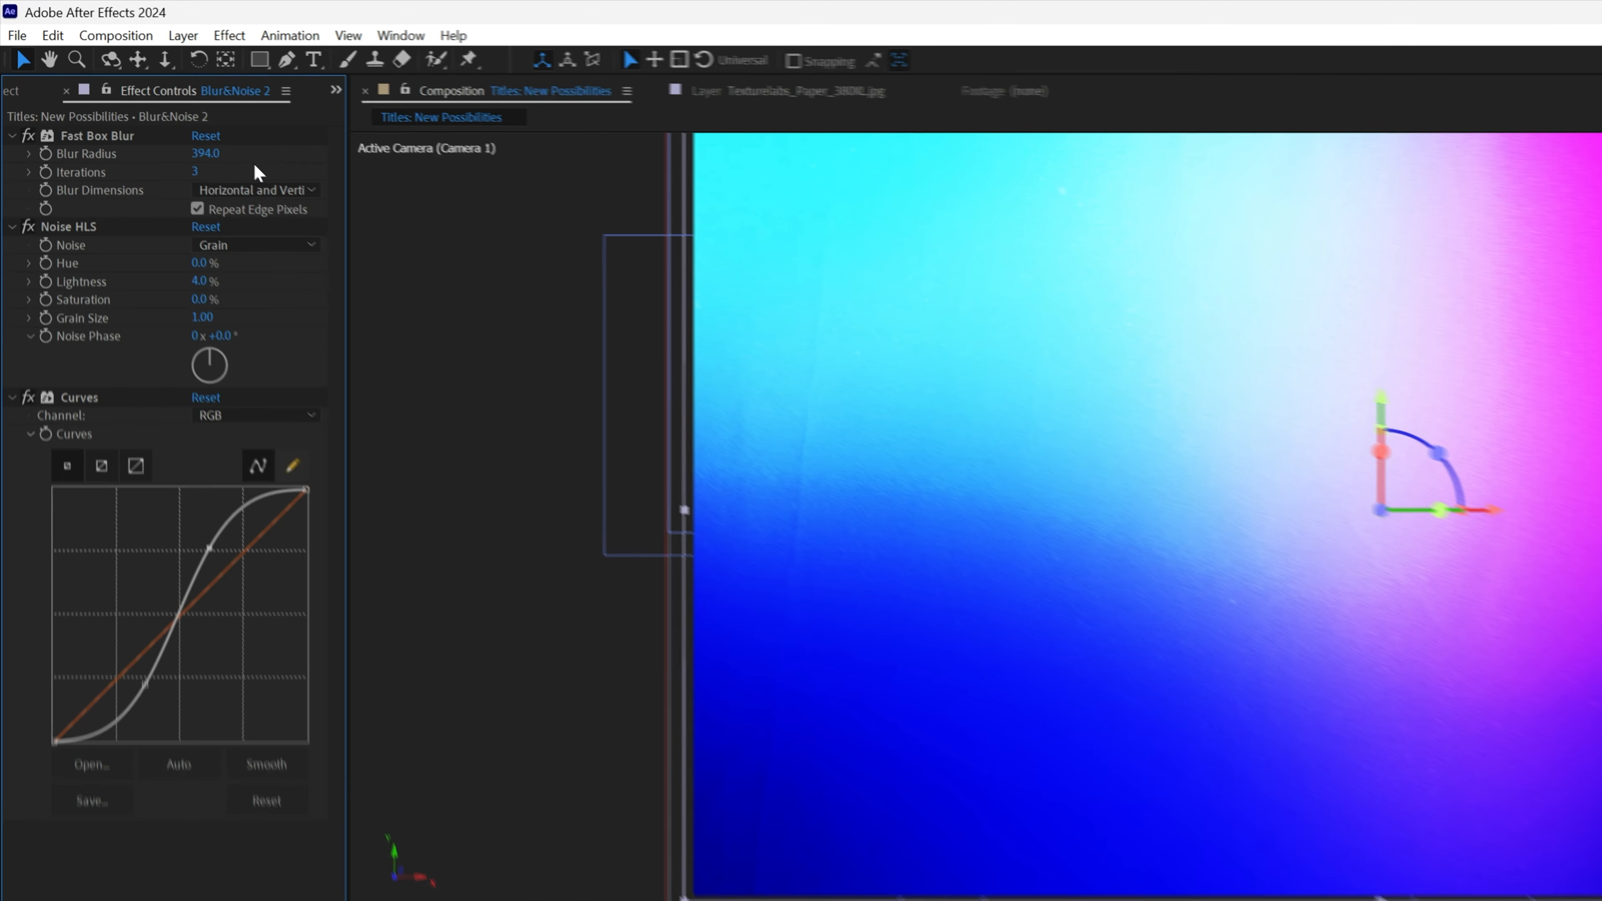
- Set the Blur&Noise copy's Fast Box Blur radius to 10 and delete its Curves effect
click(126, 90)
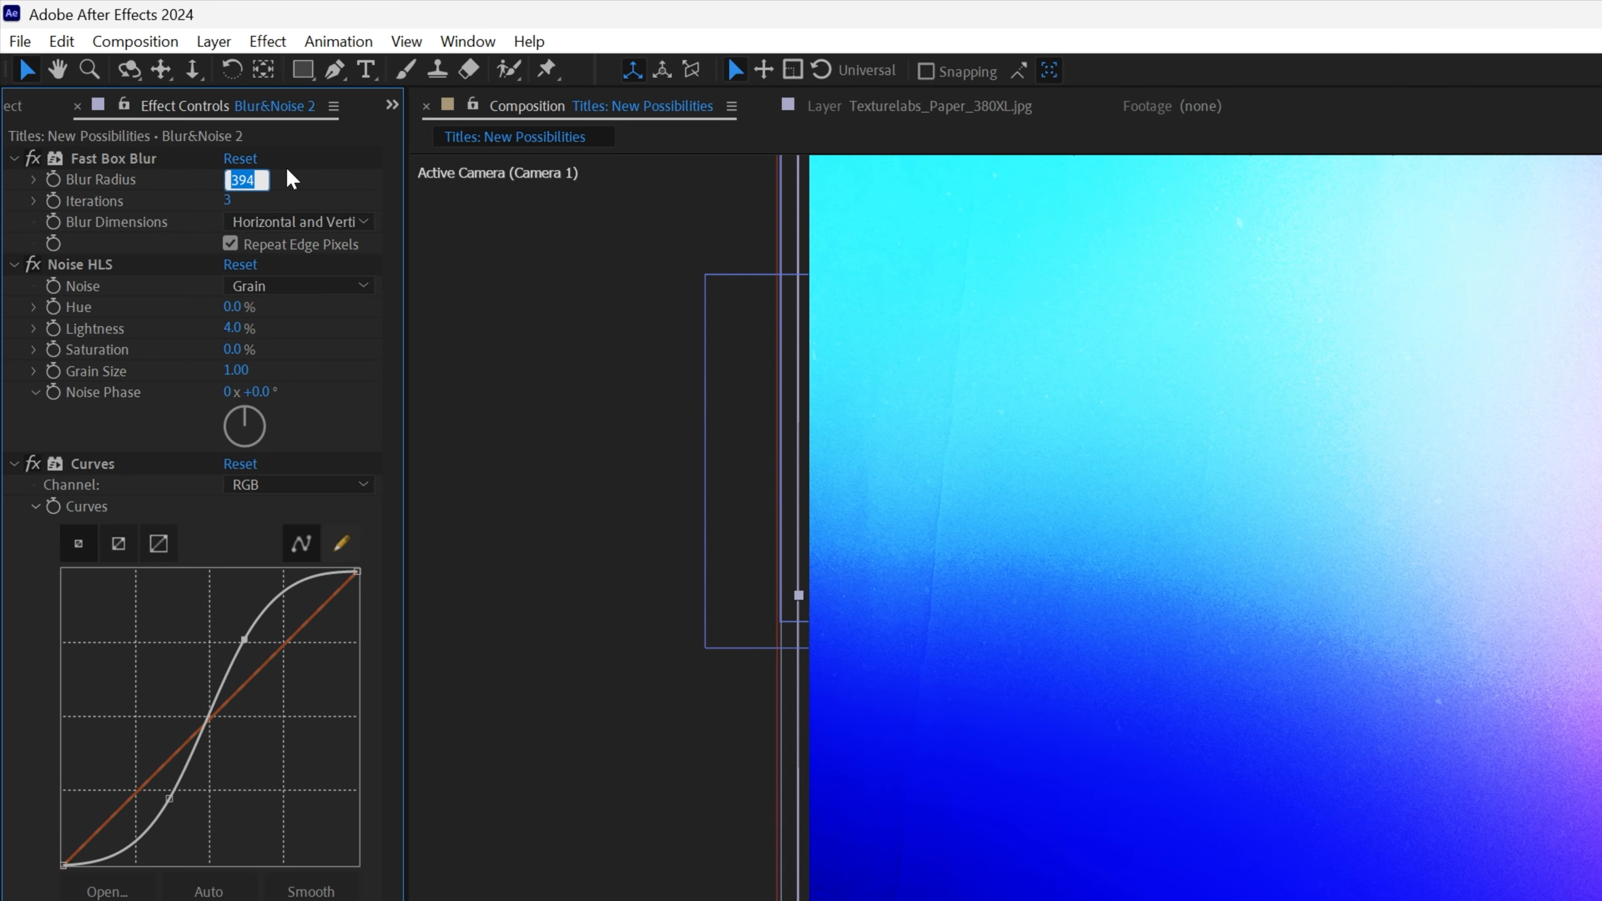
key(Return)
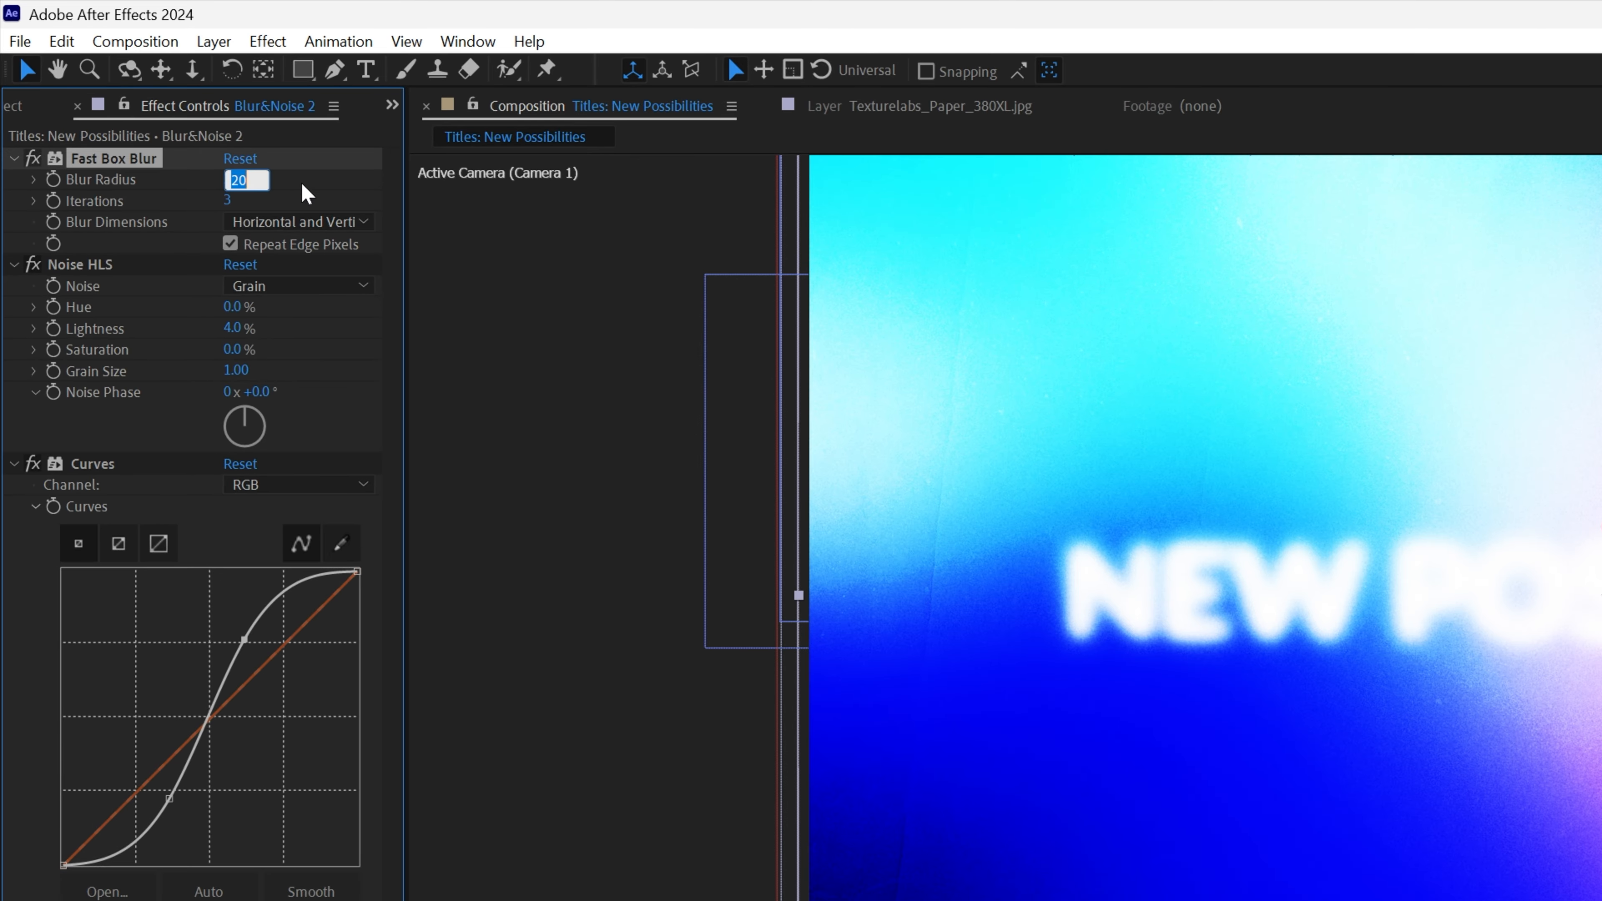
text(10)
key(Return)
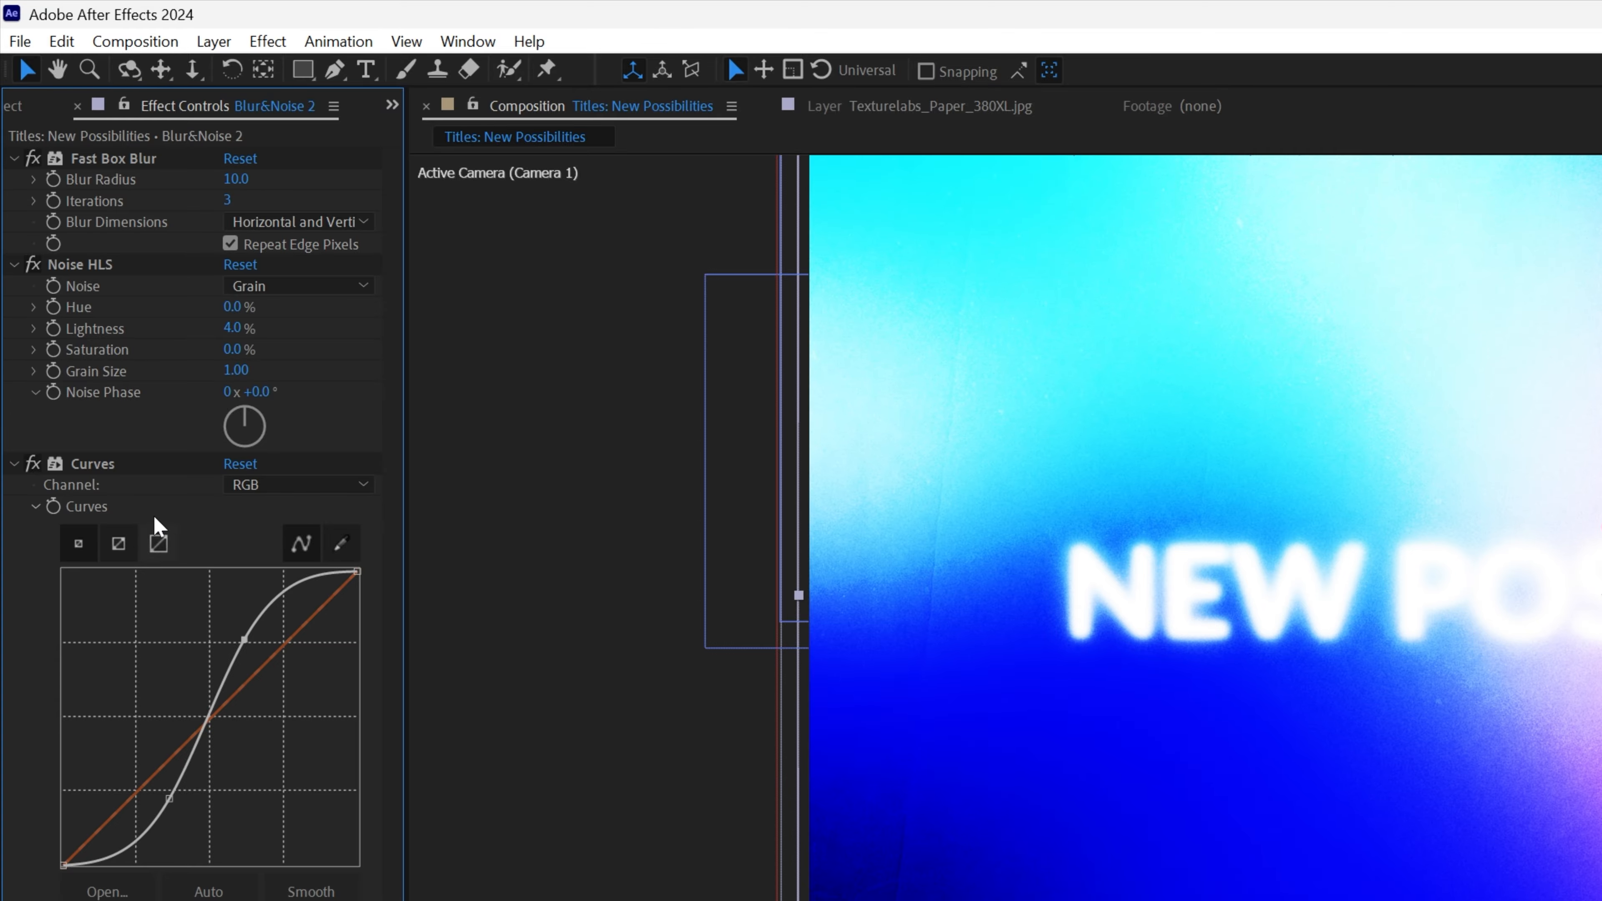
click(104, 463)
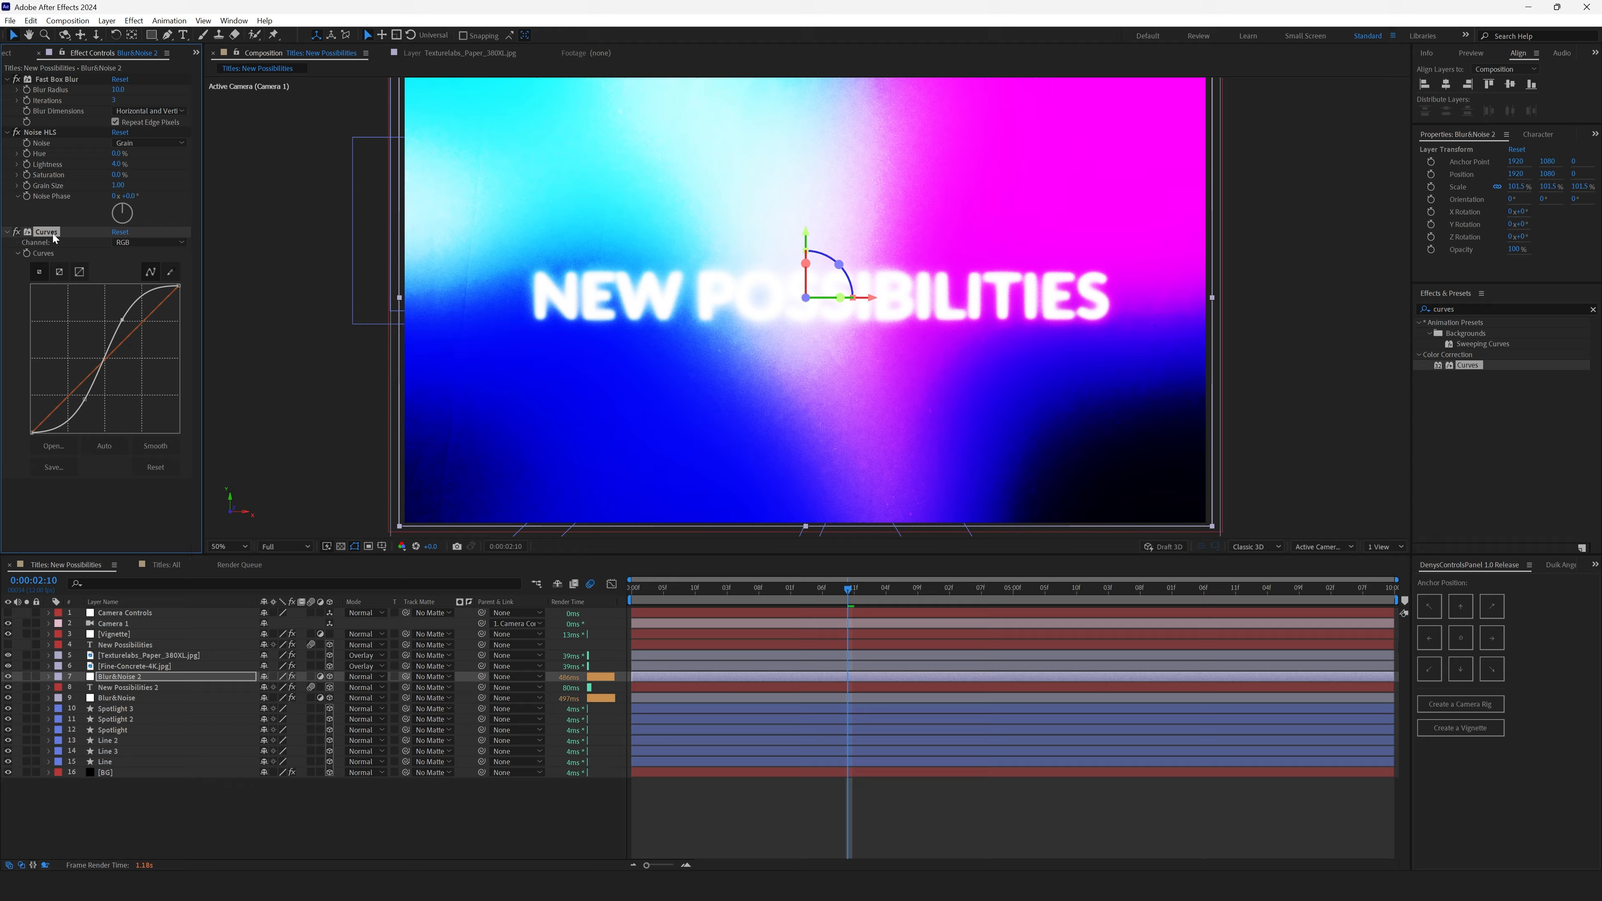
key(Delete)
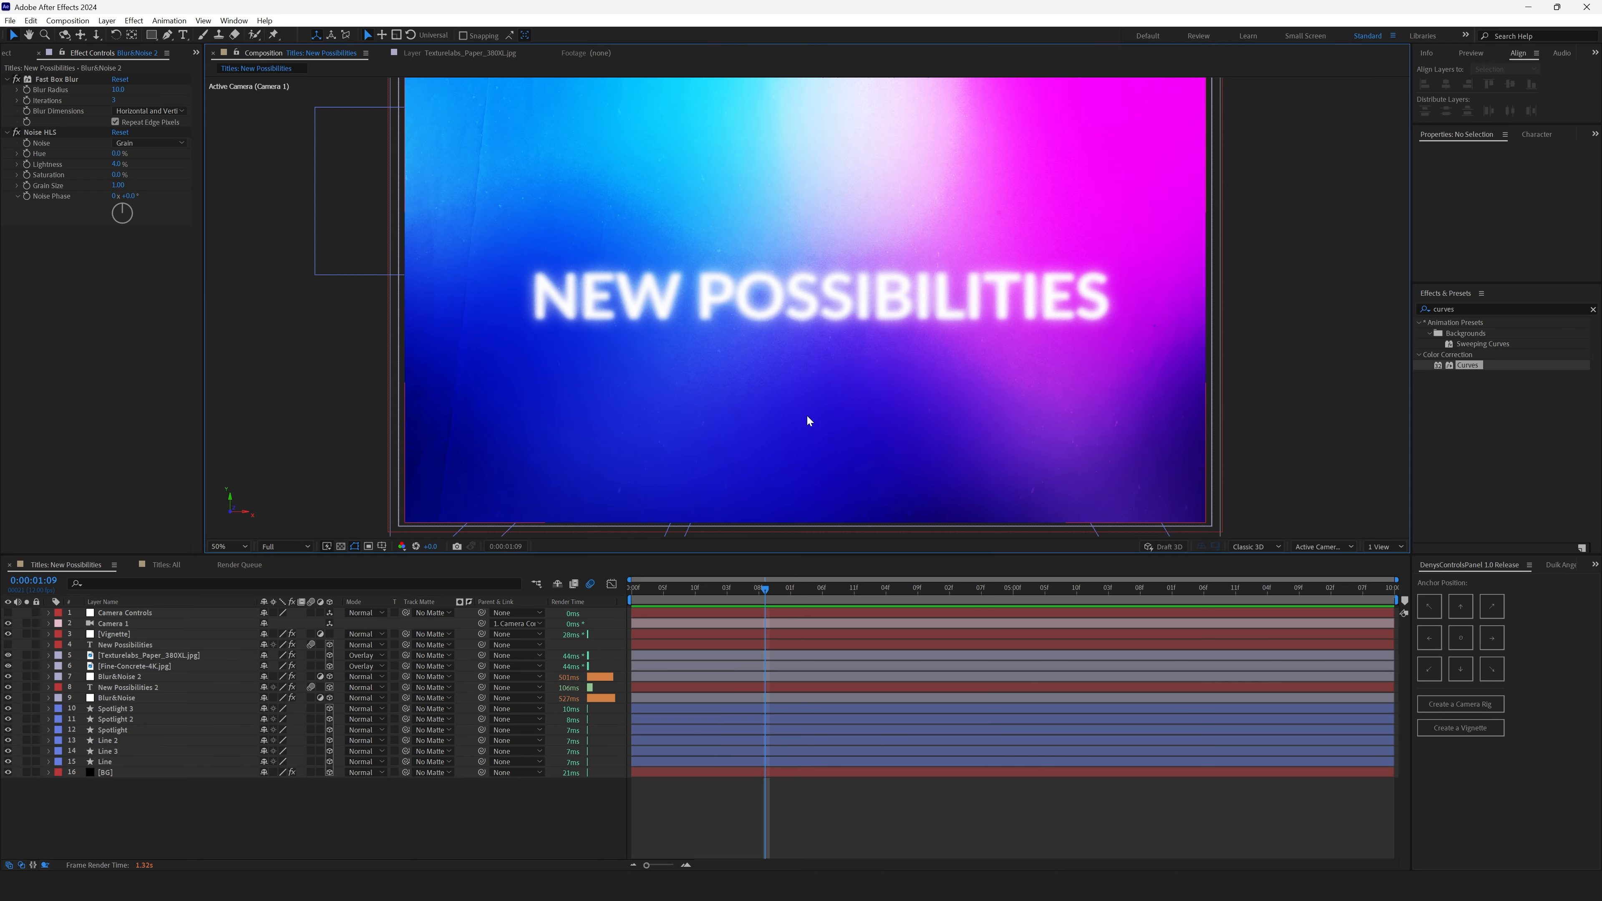
- Keyframe the Blur&Noise copy's blur radius at 7 at the current frame
click(154, 687)
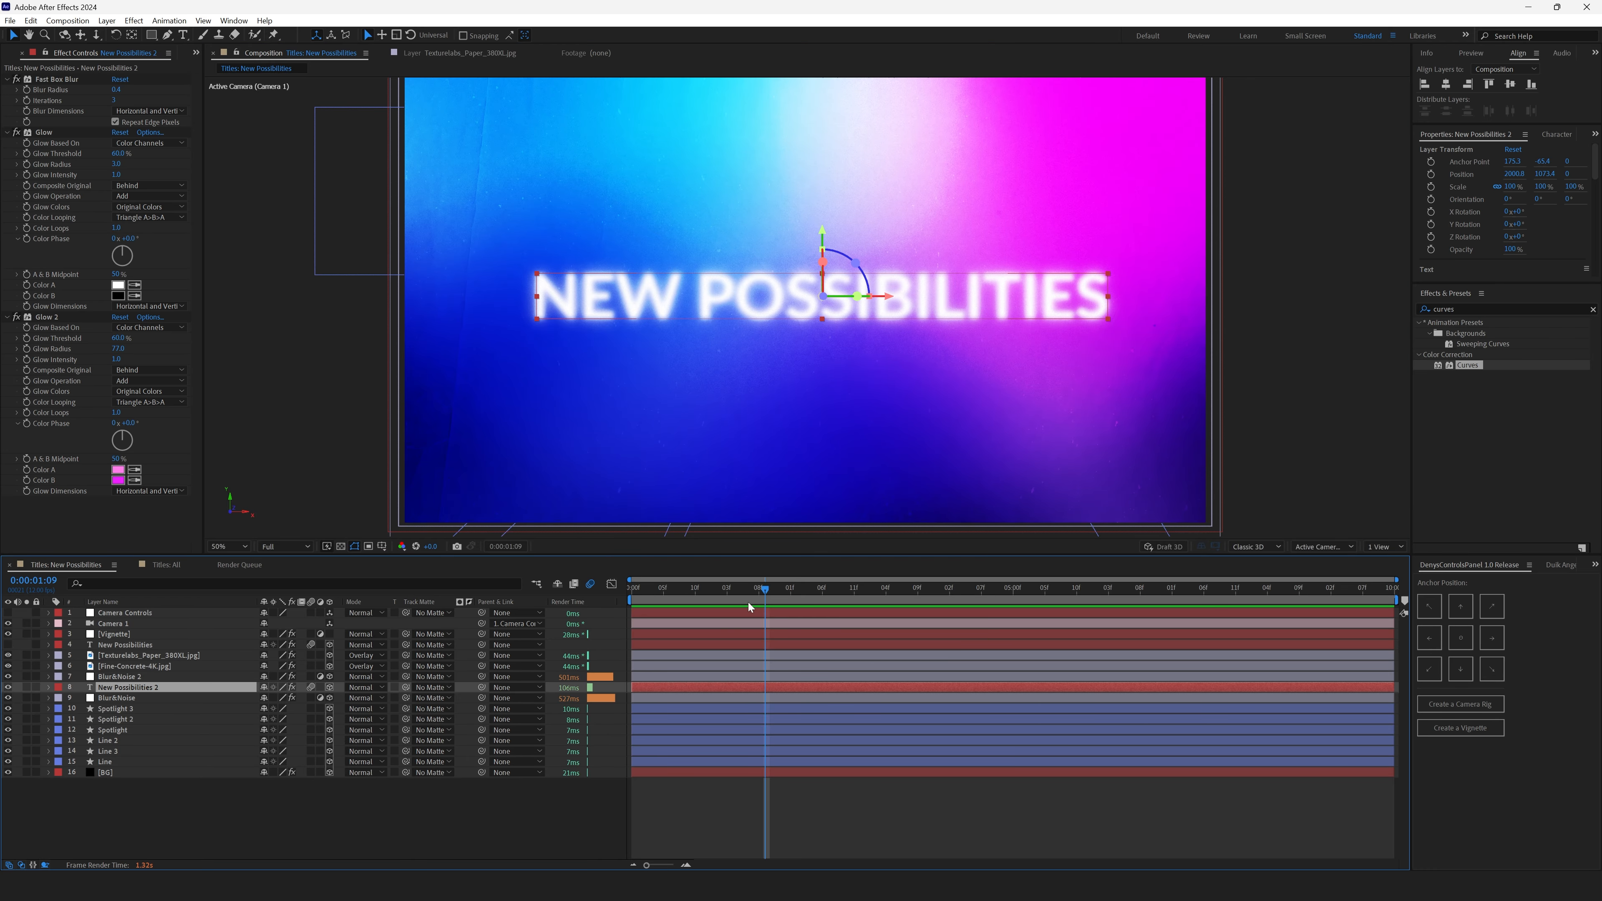
mouse_move(748, 603)
mouse_down()
mouse_move(661, 600)
mouse_move(726, 599)
mouse_up()
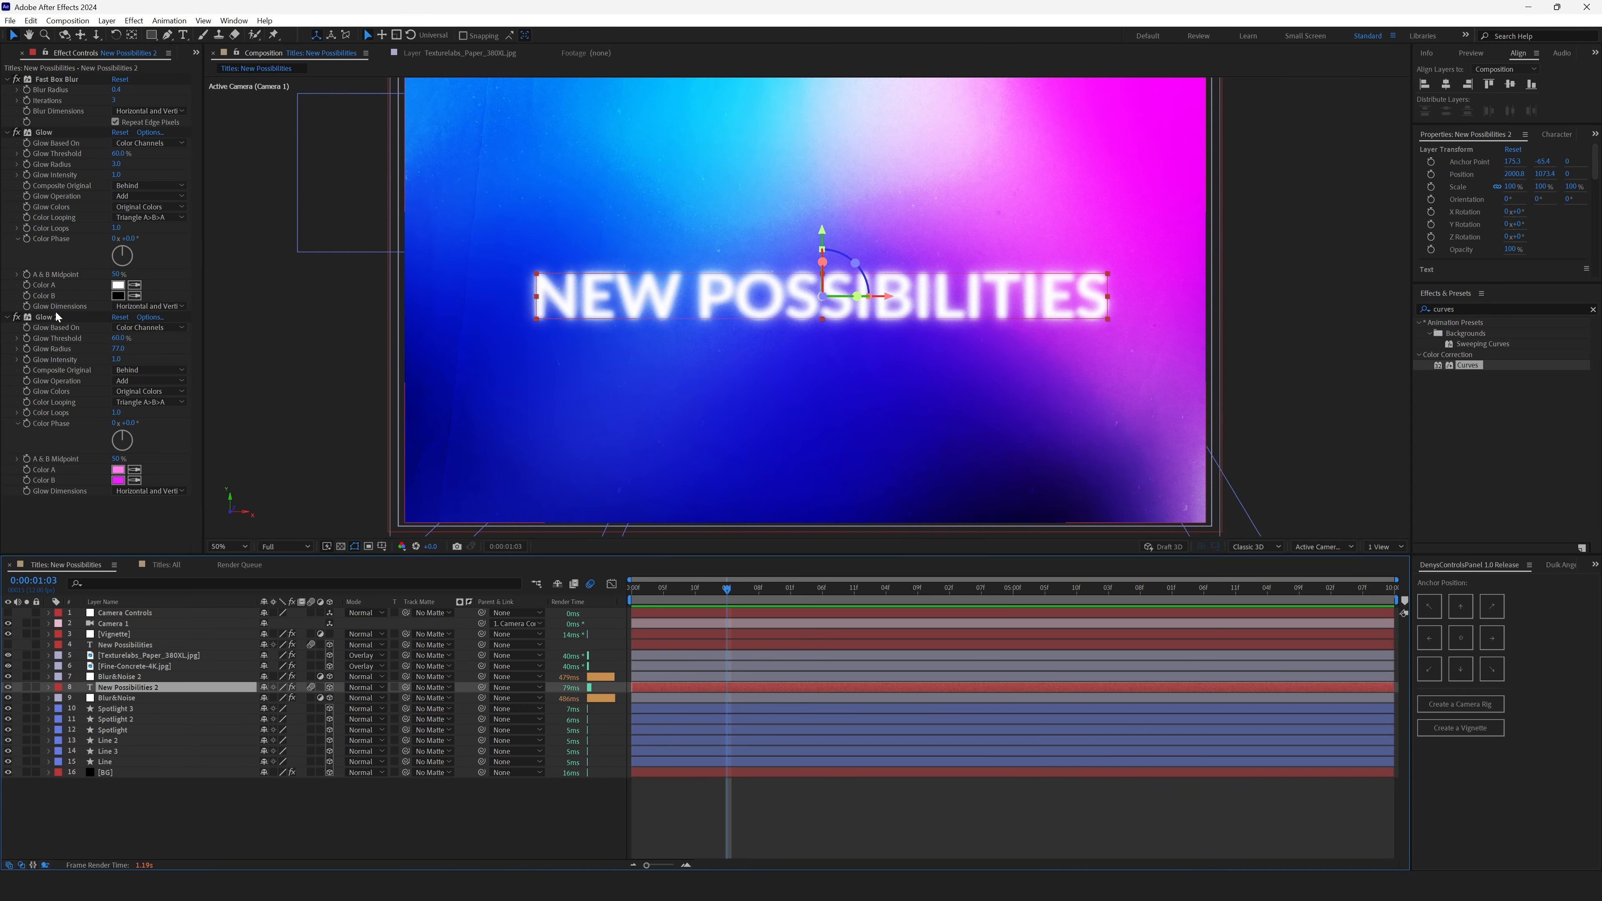
click(126, 676)
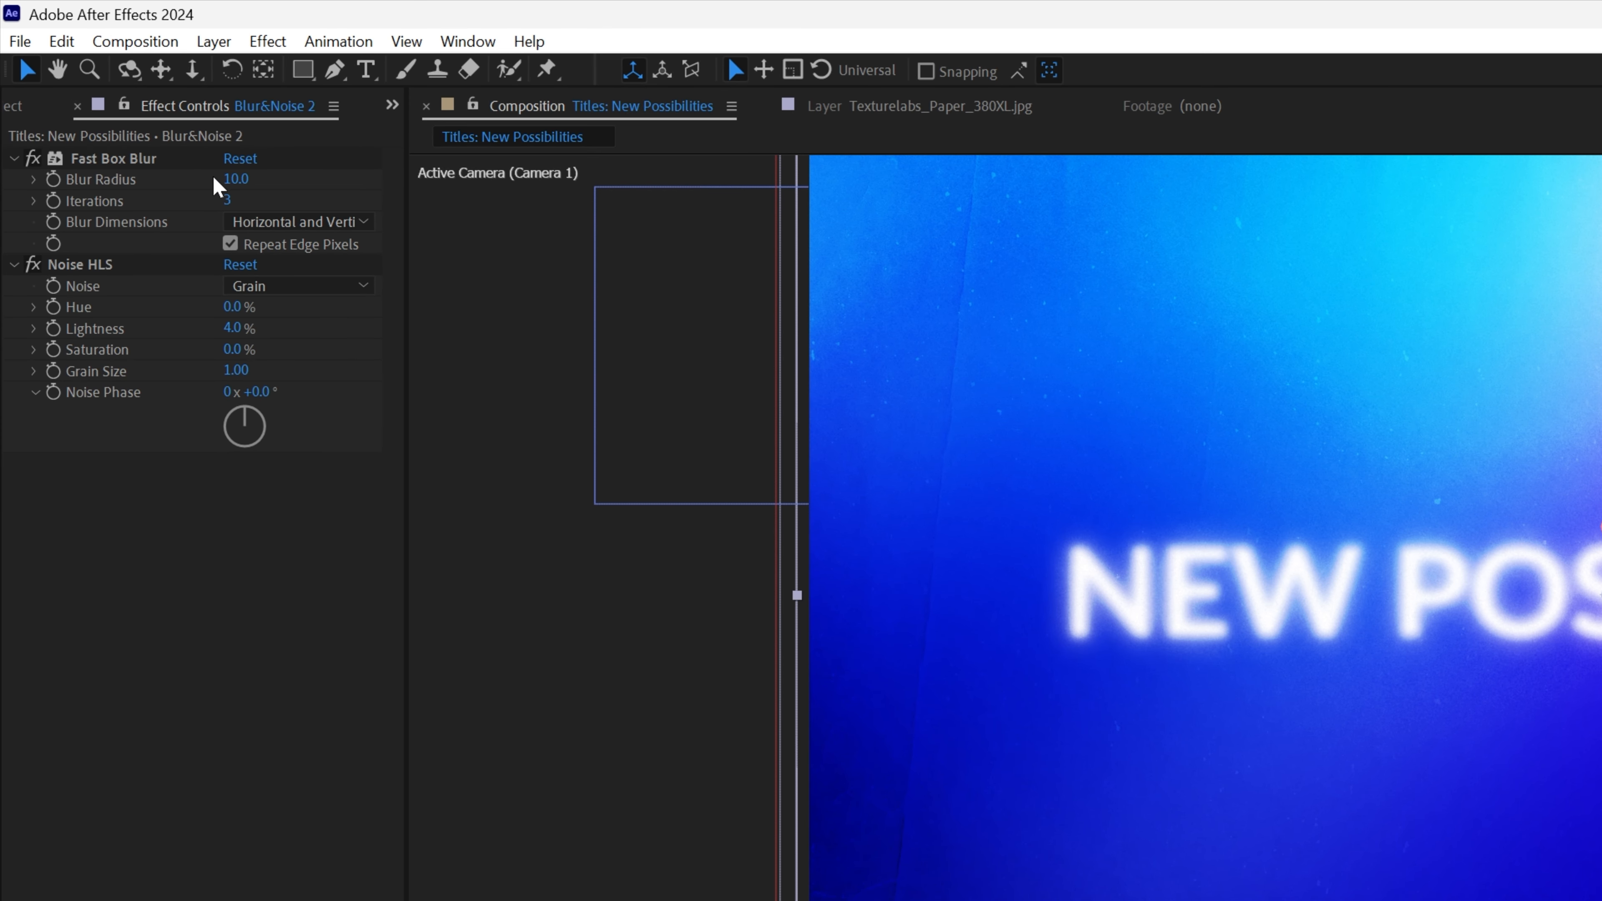
drag(231, 178, 227, 179)
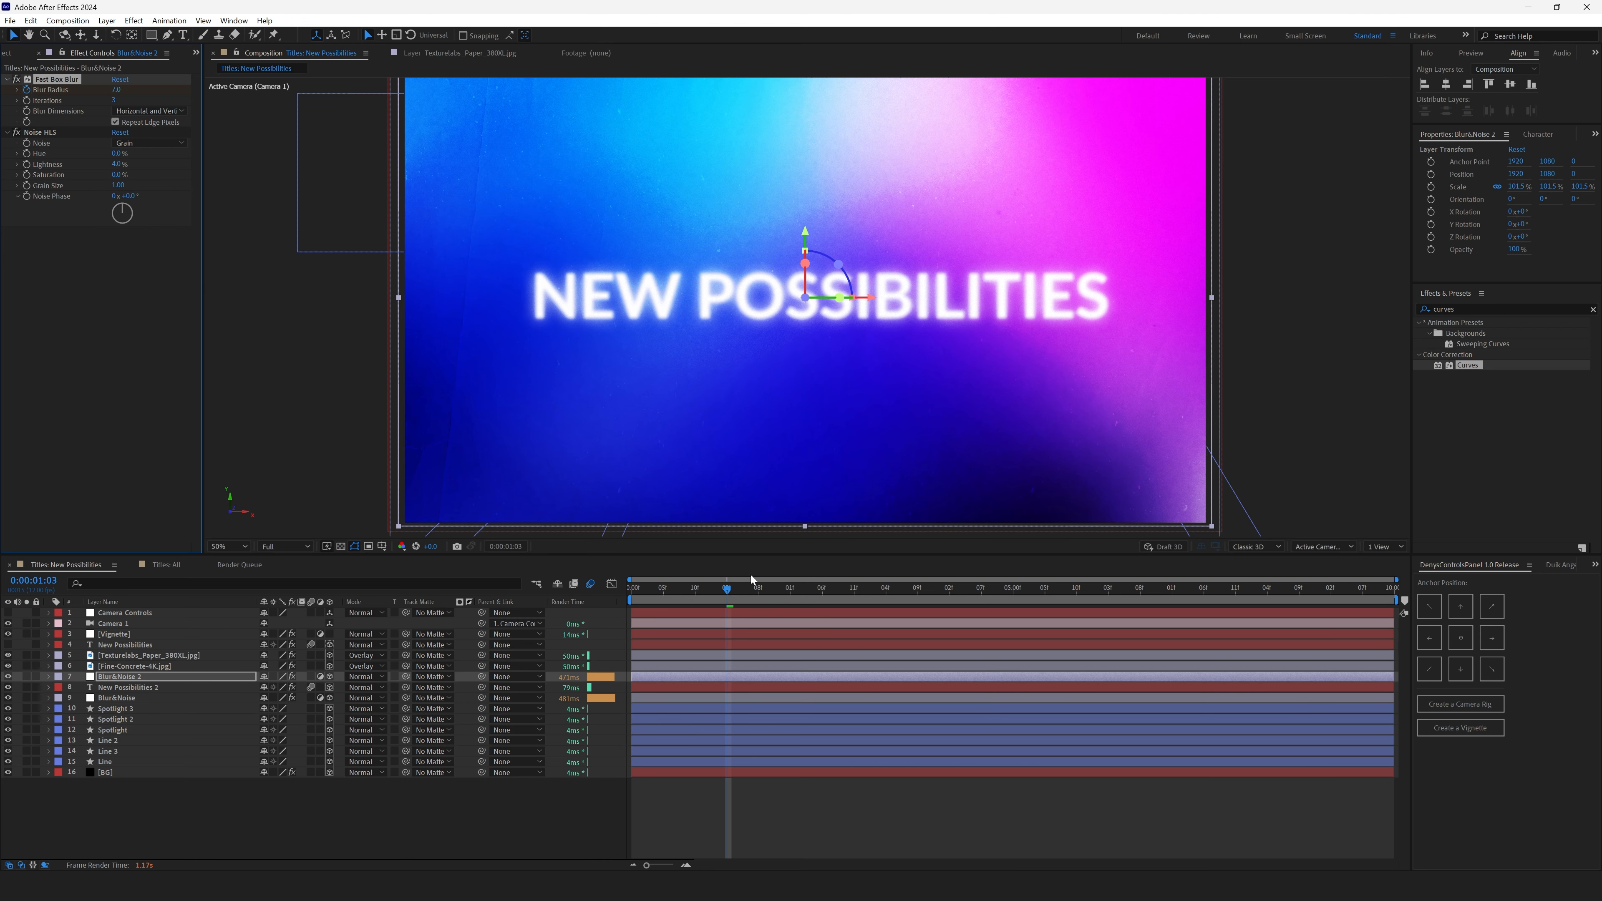
- Go to the start of the timeline and set a blur radius keyframe of 50
drag(728, 589, 611, 600)
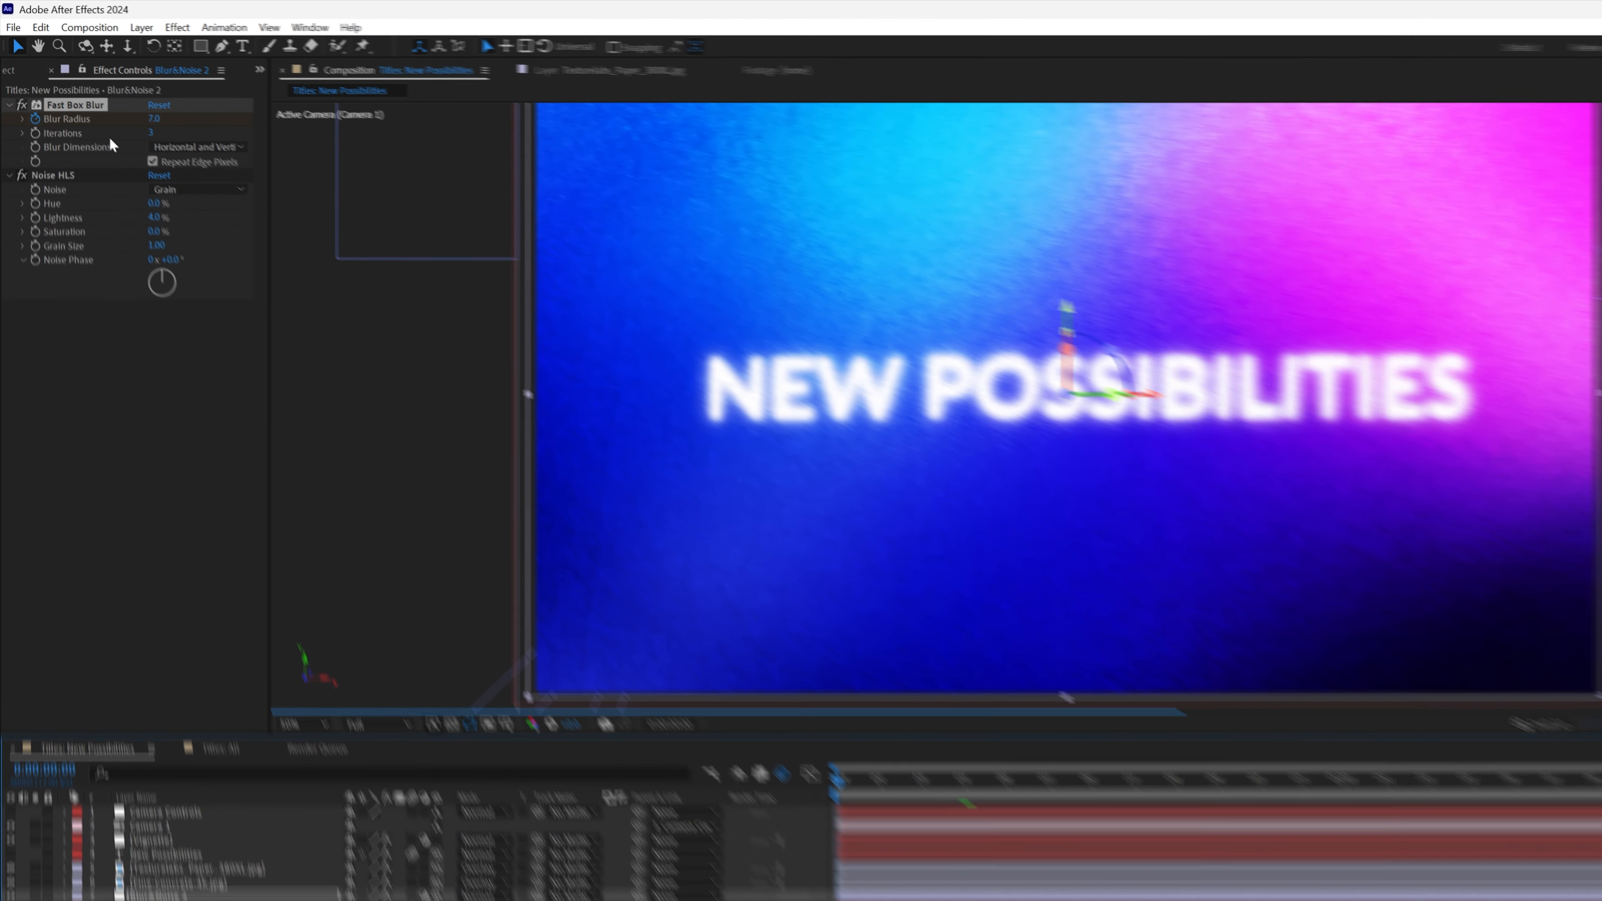
click(116, 89)
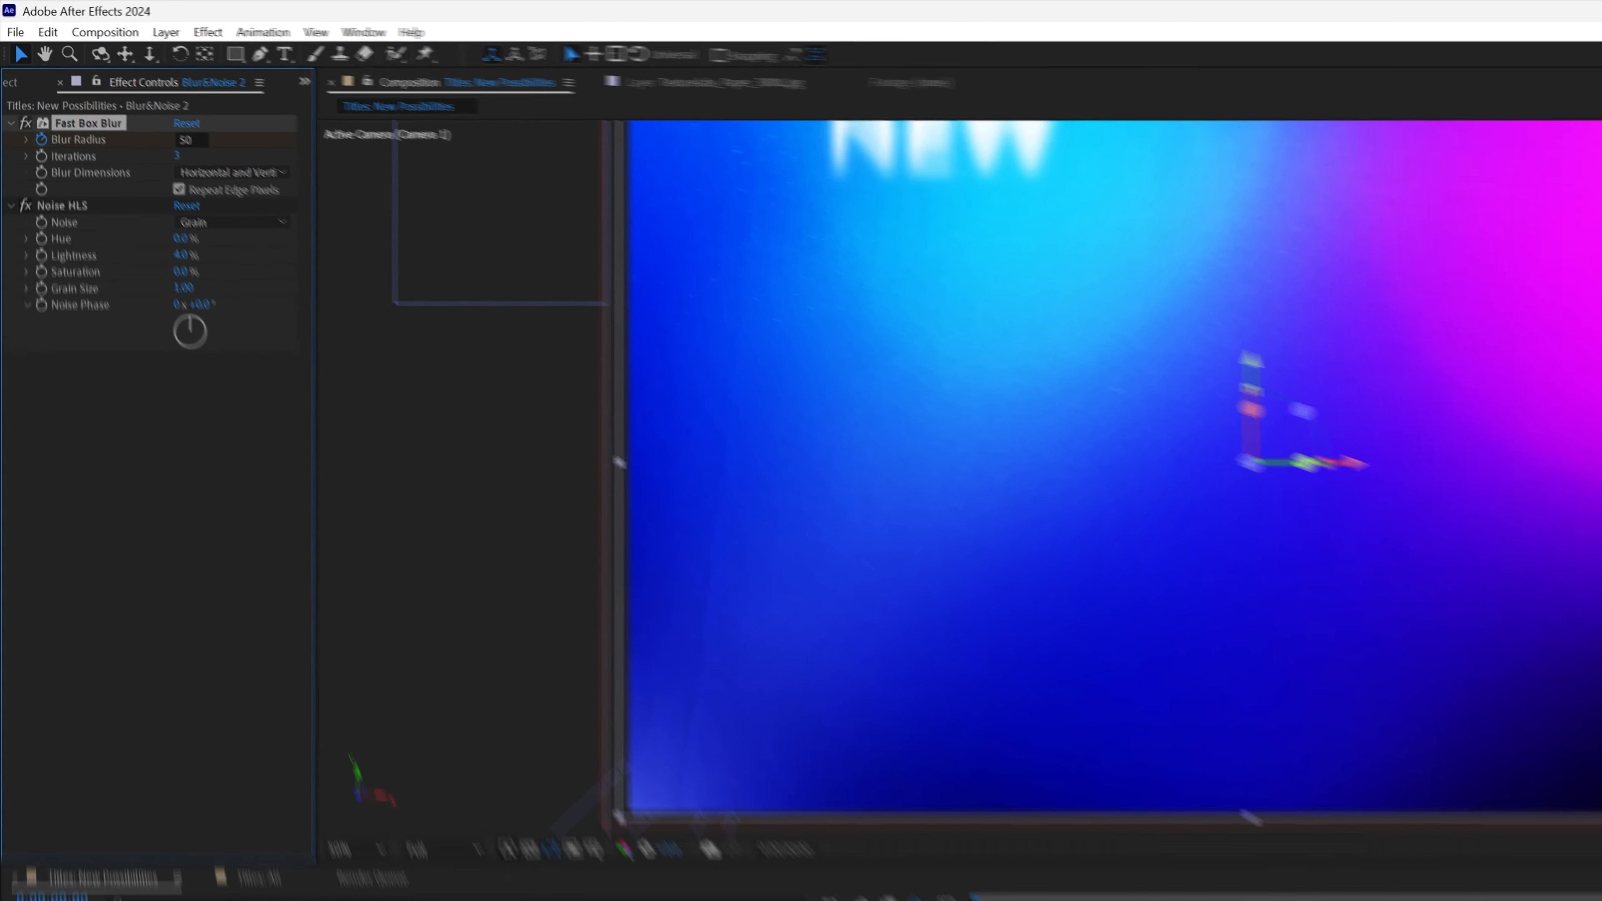
text(50)
key(Return)
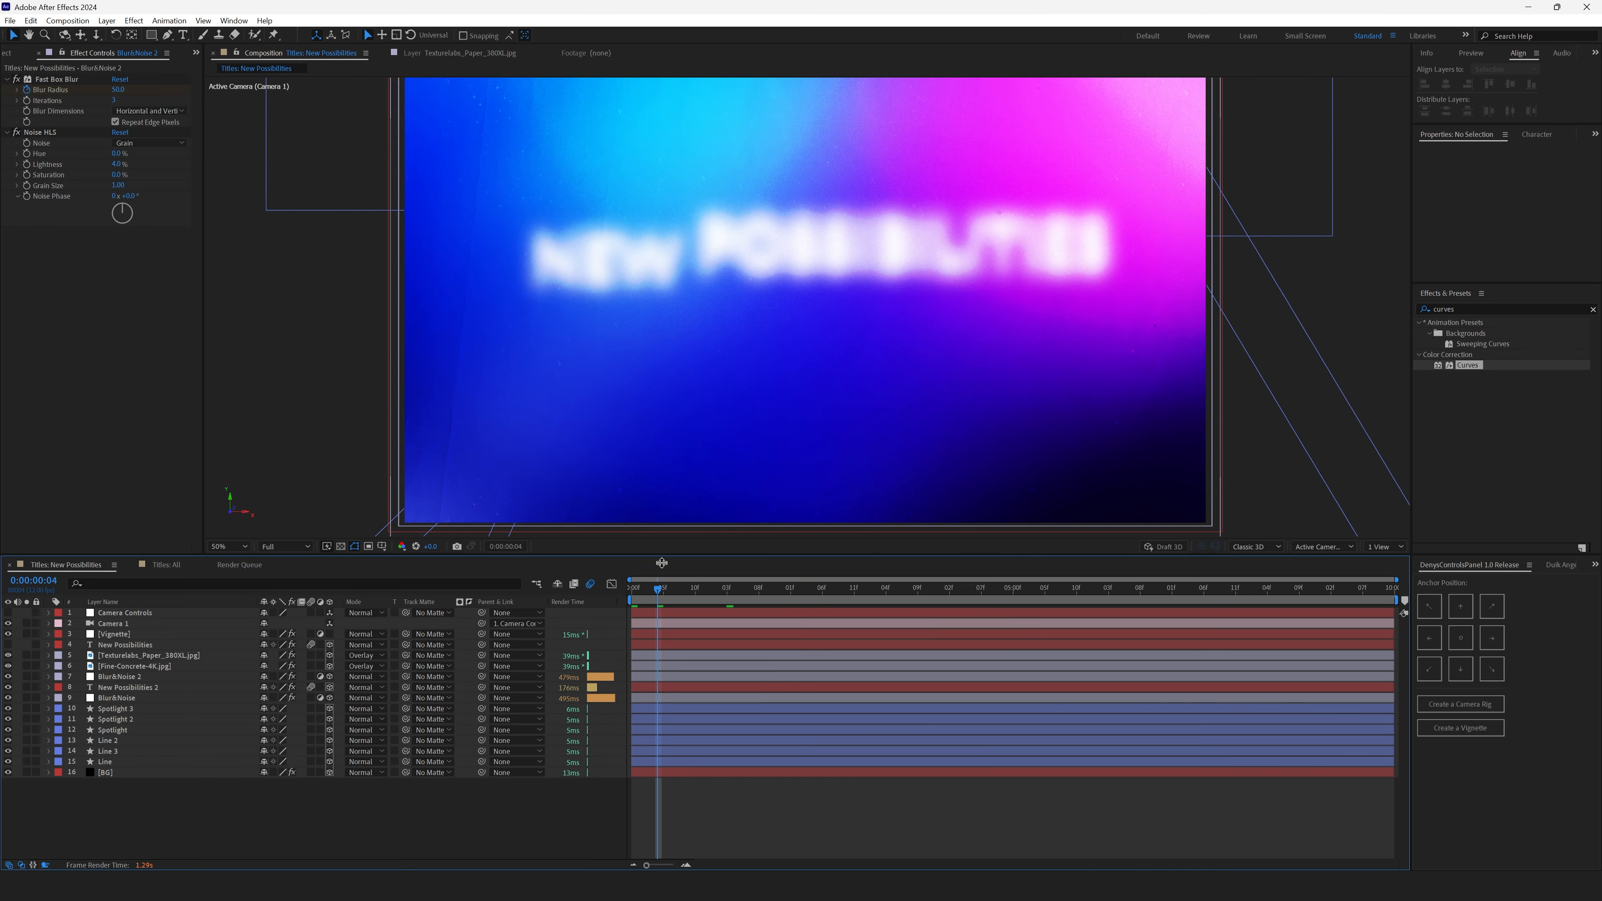
- Move the second blur radius keyframe to frame 0:00:00:08
drag(662, 587, 733, 588)
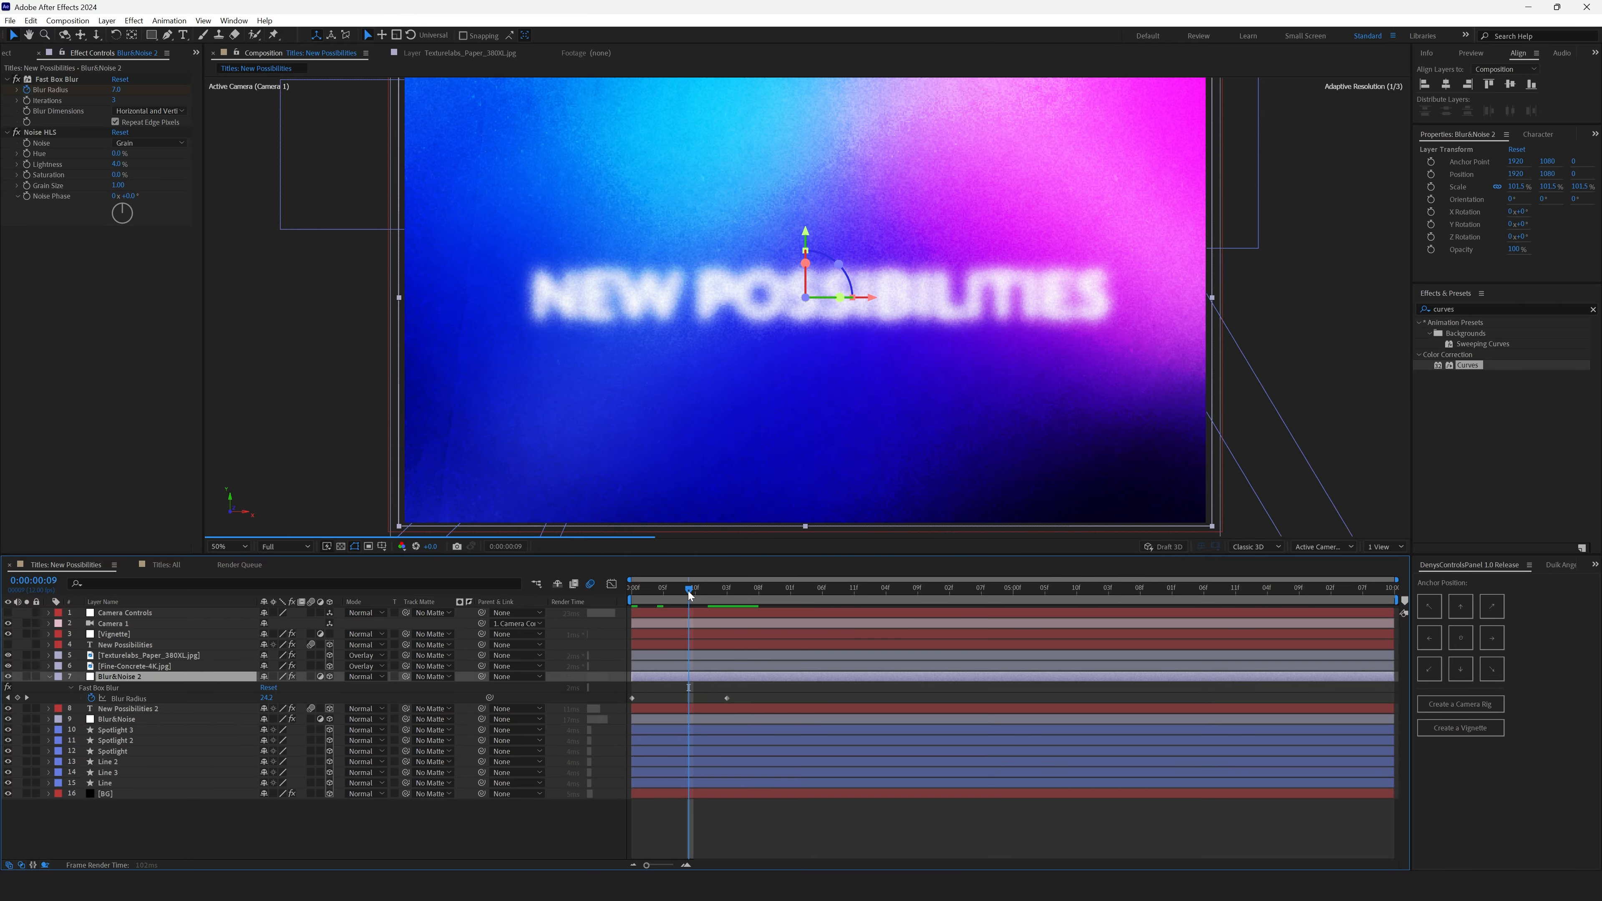
mouse_move(688, 591)
mouse_down()
mouse_move(660, 595)
mouse_move(682, 596)
mouse_up()
drag(727, 698, 688, 697)
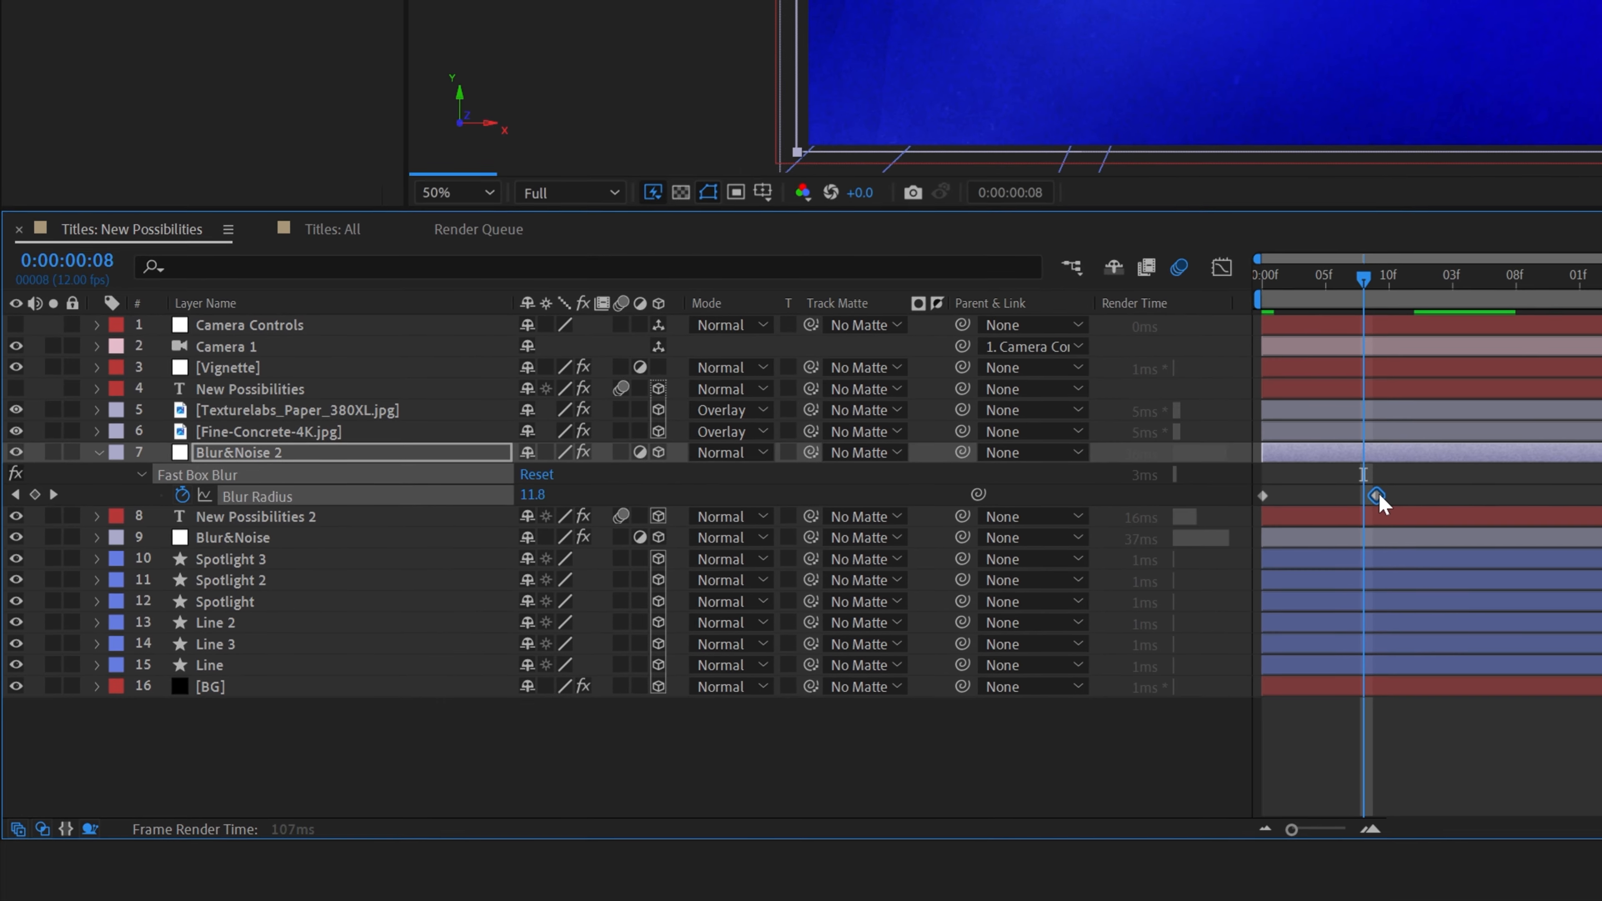
drag(1378, 496, 1367, 499)
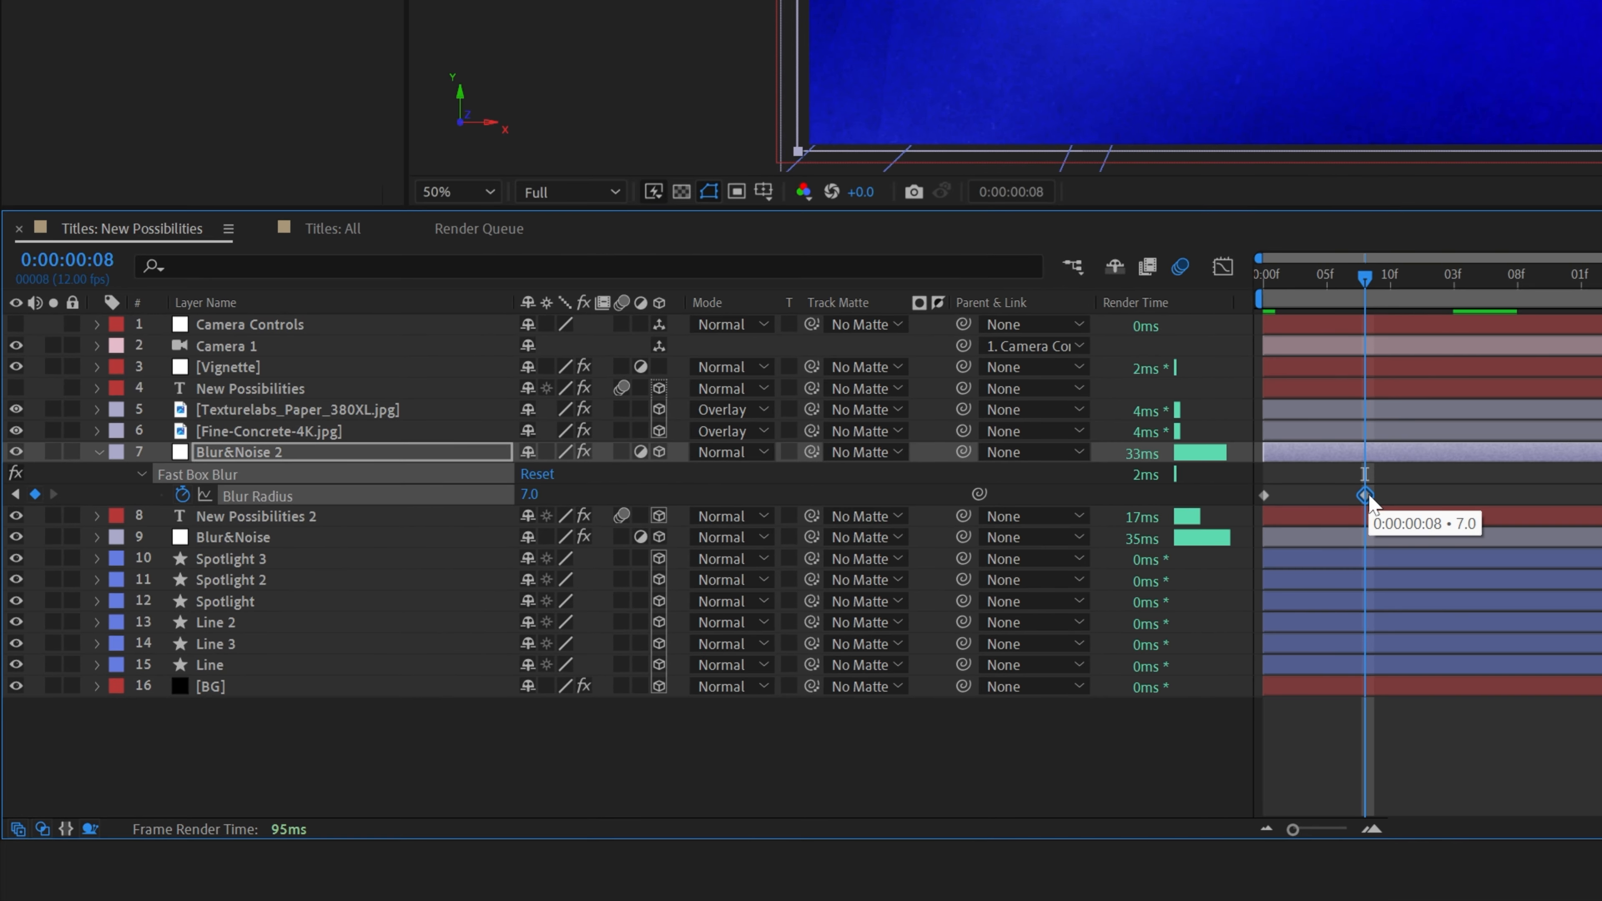
- At the first frame, raise the blur radius keyframe to about 144
key(Home)
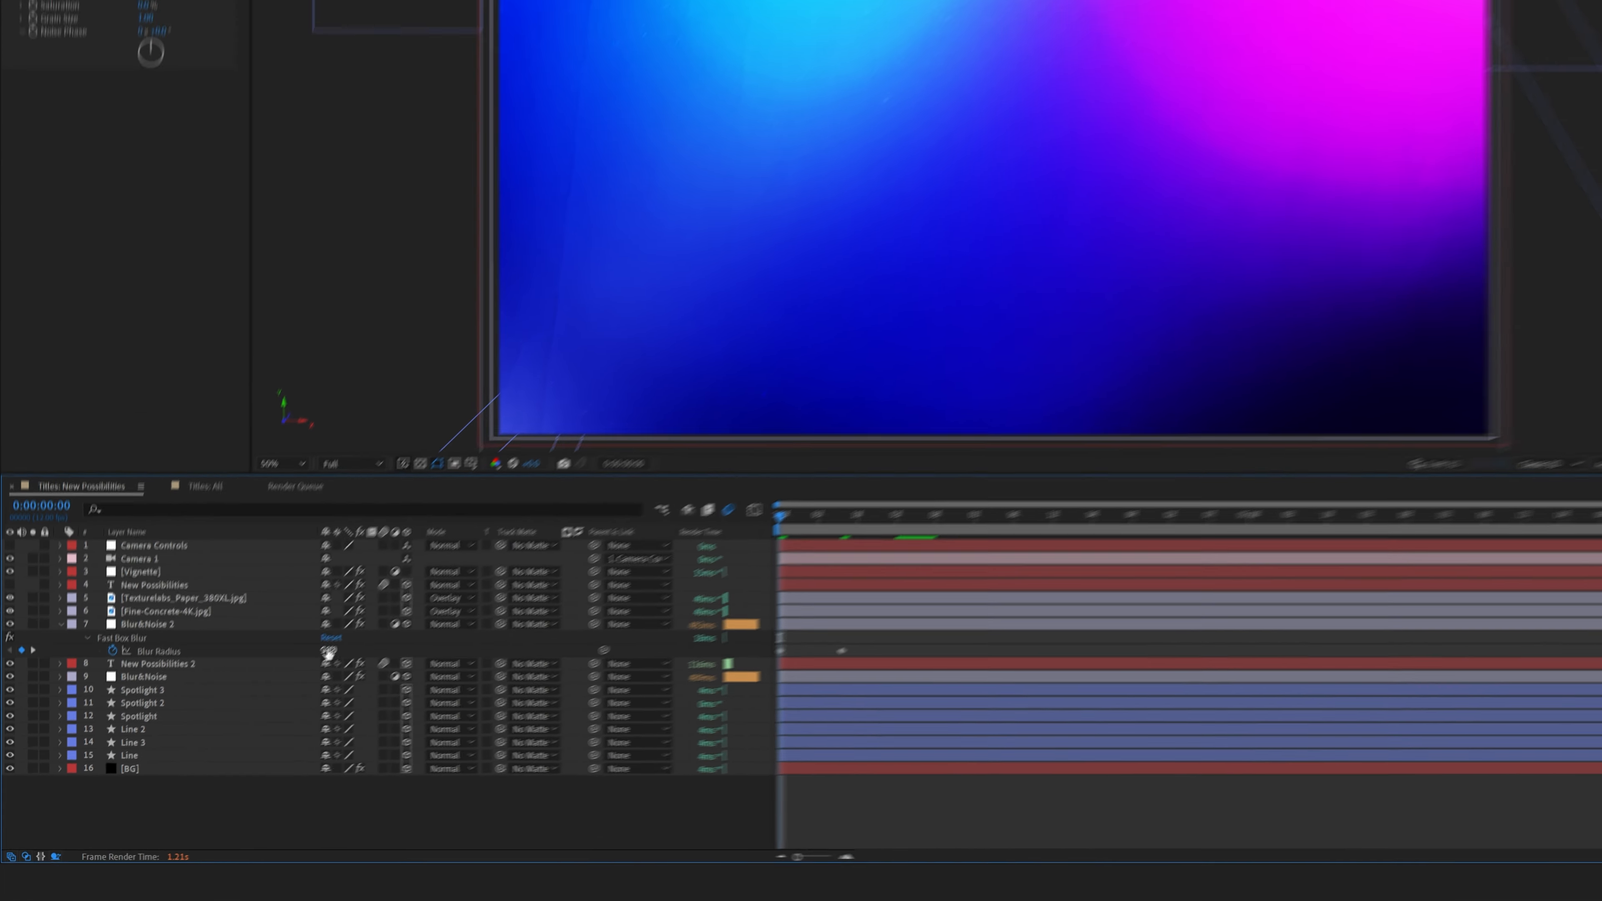
drag(532, 494, 611, 493)
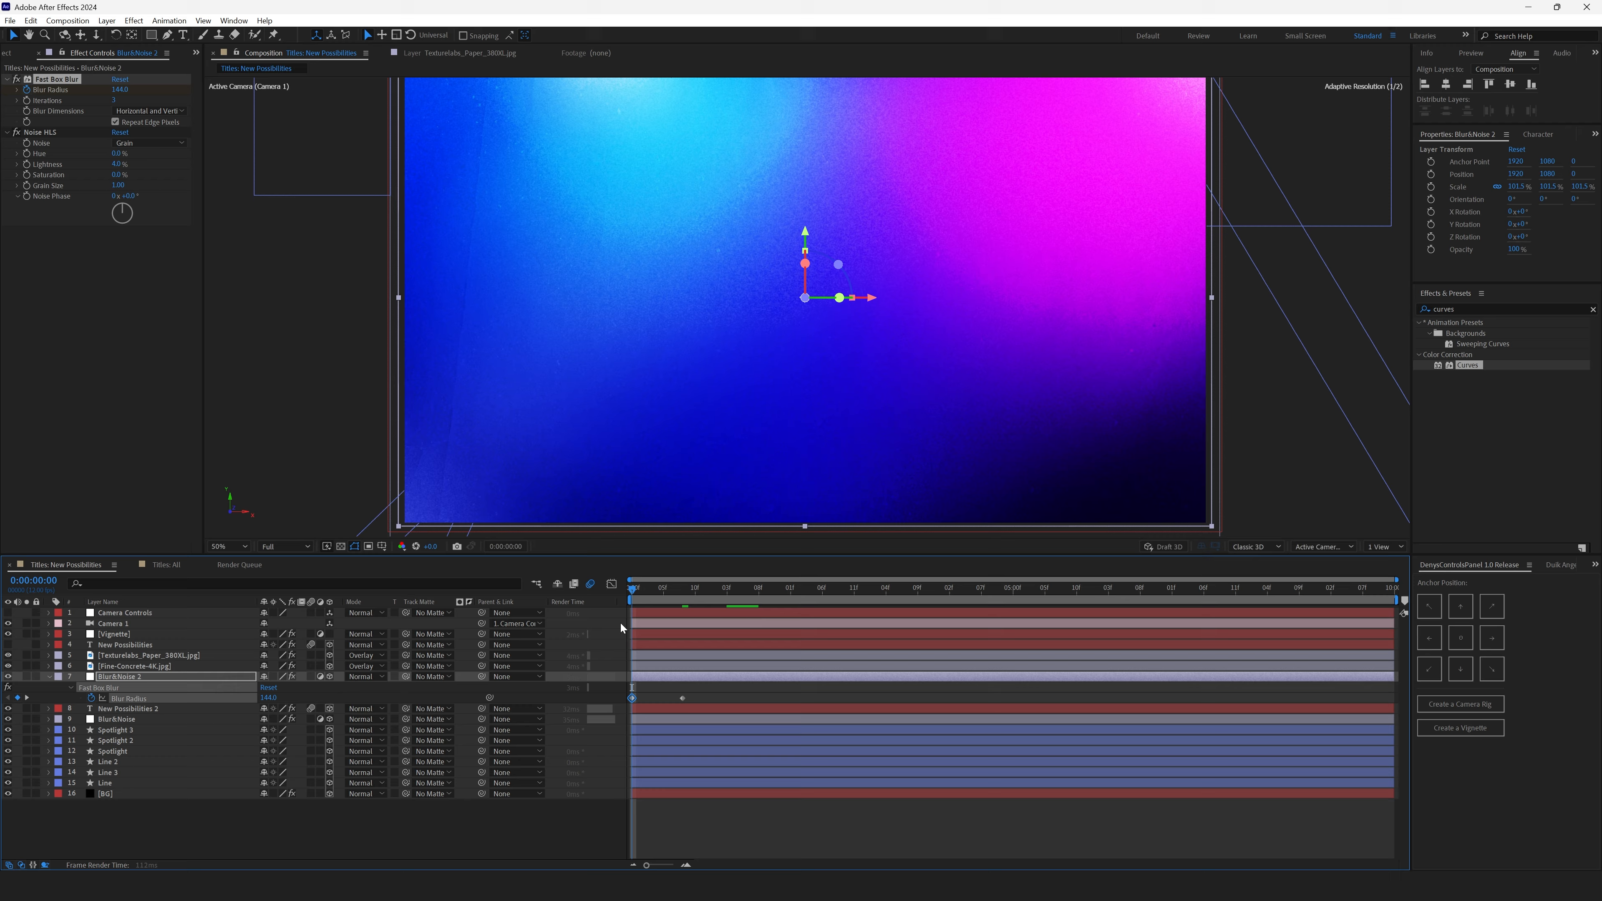
- Apply Easy Ease In to the second blur radius keyframe at frame 0:00:00:08
drag(636, 591, 682, 591)
right_click(683, 698)
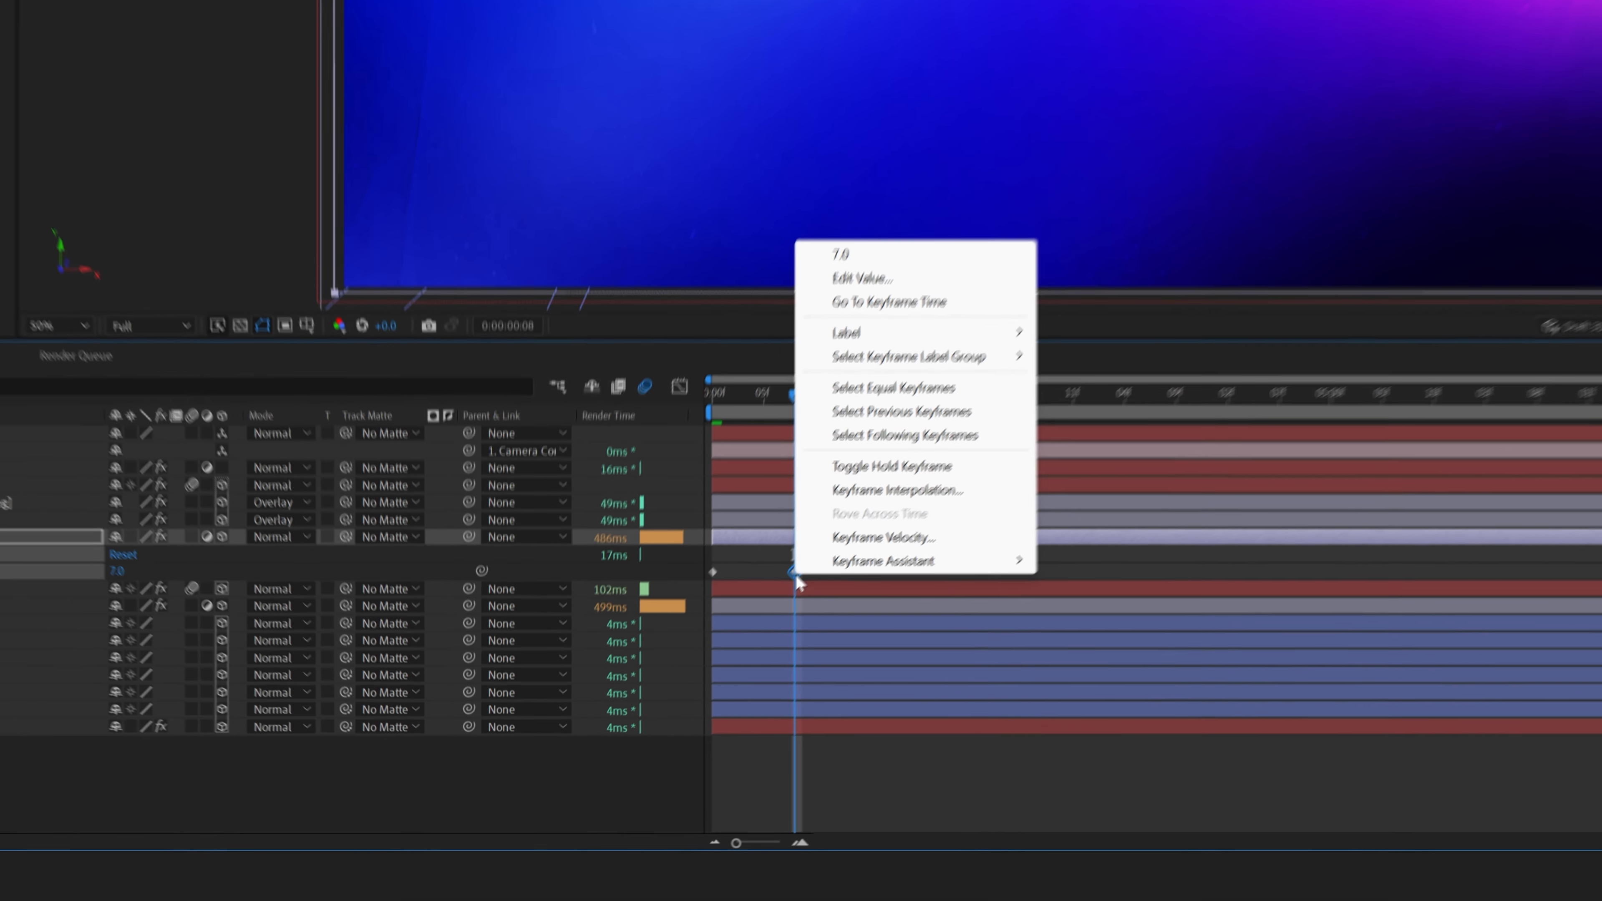
mouse_move(783, 697)
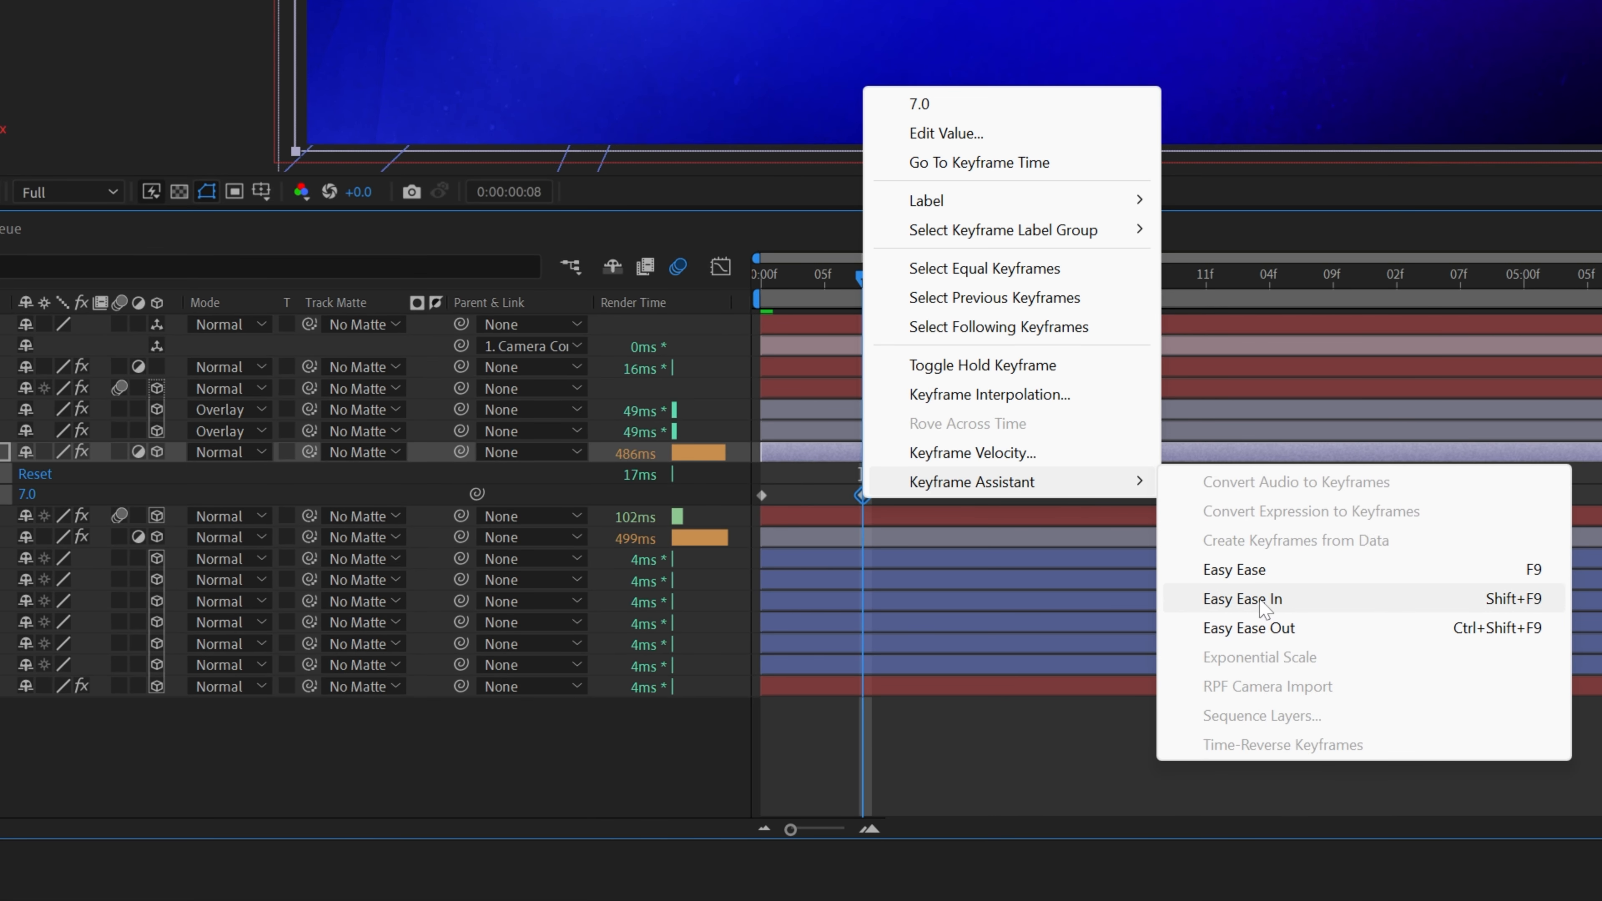
click(1242, 599)
- In the graph editor, shorten the ease influence handle of the second blur radius keyframe
click(720, 267)
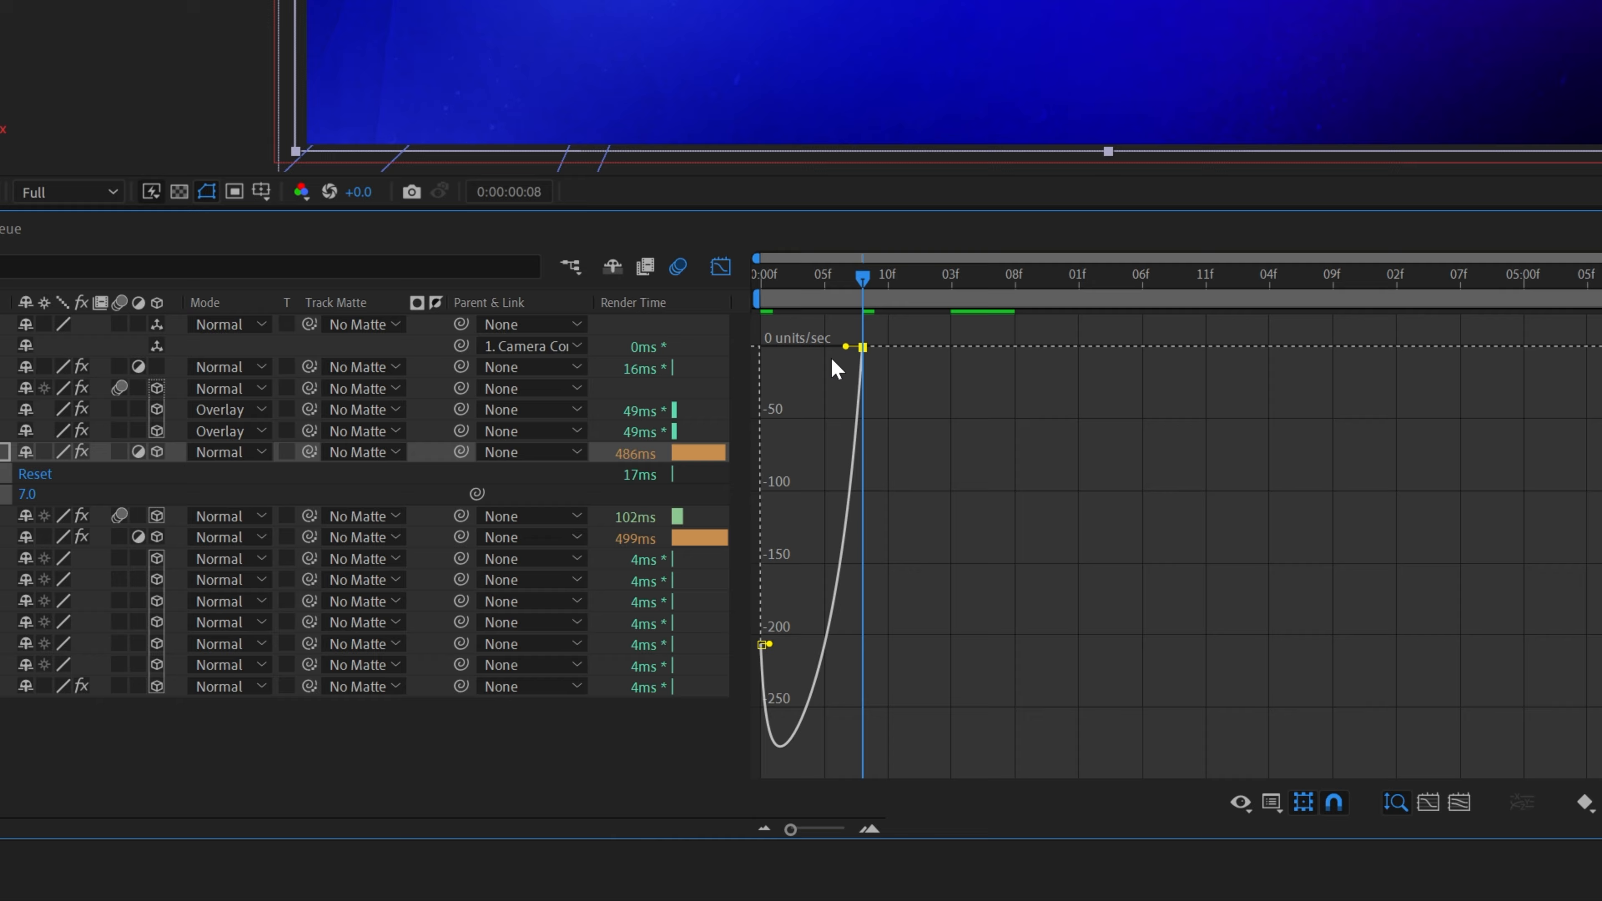
drag(845, 346, 809, 346)
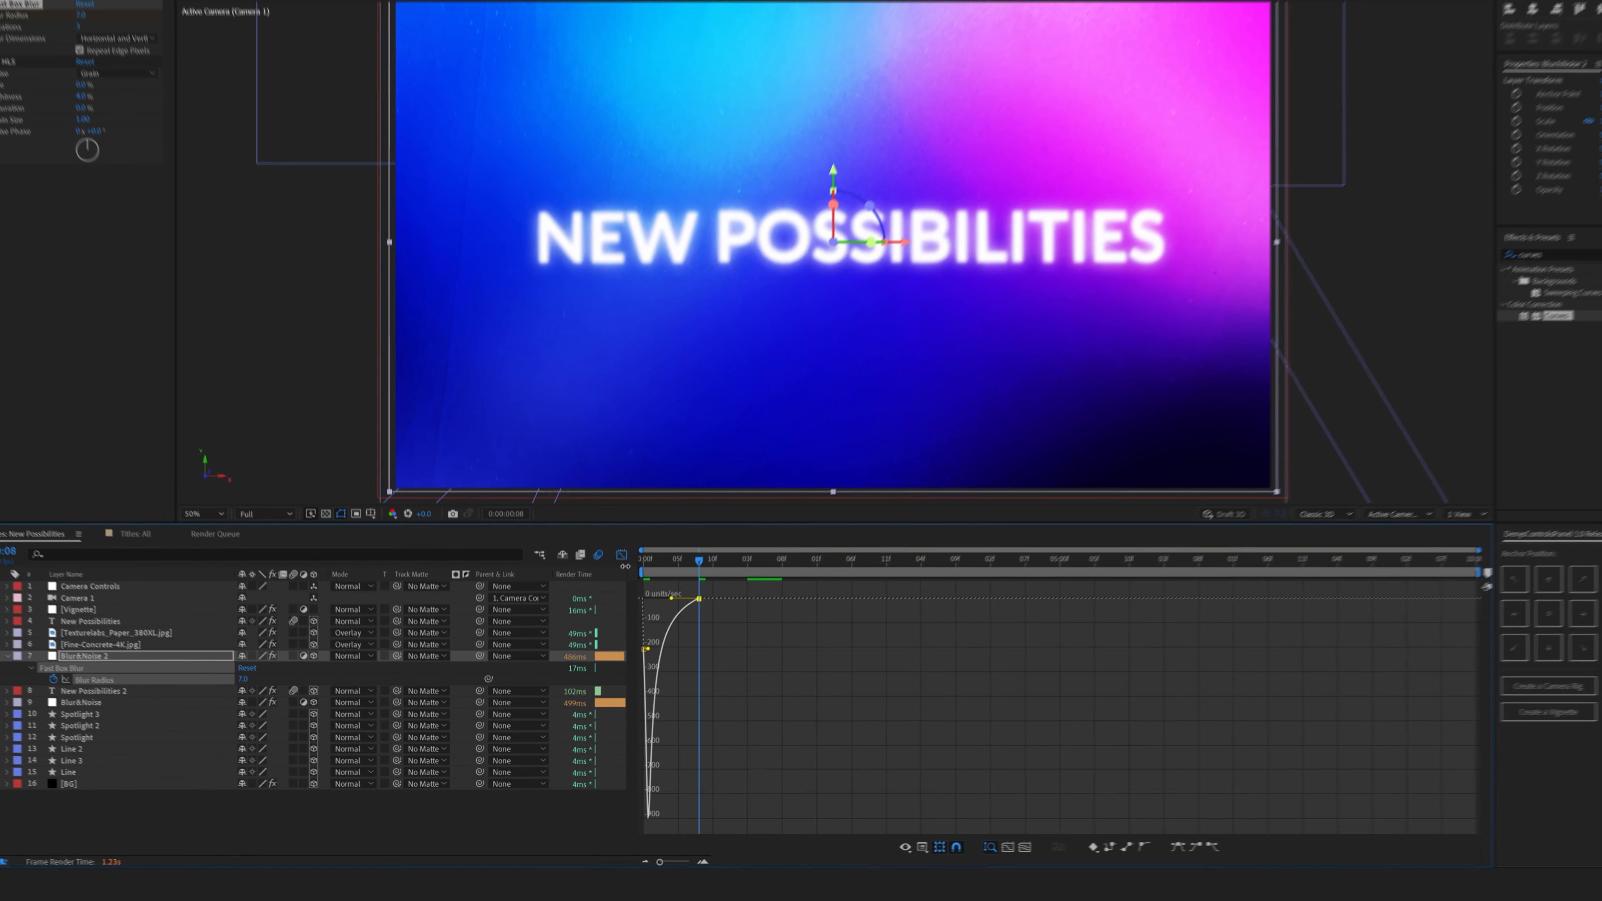
click(720, 267)
- Nudge the second blur radius keyframe slightly later in time
drag(643, 591, 702, 604)
click(680, 698)
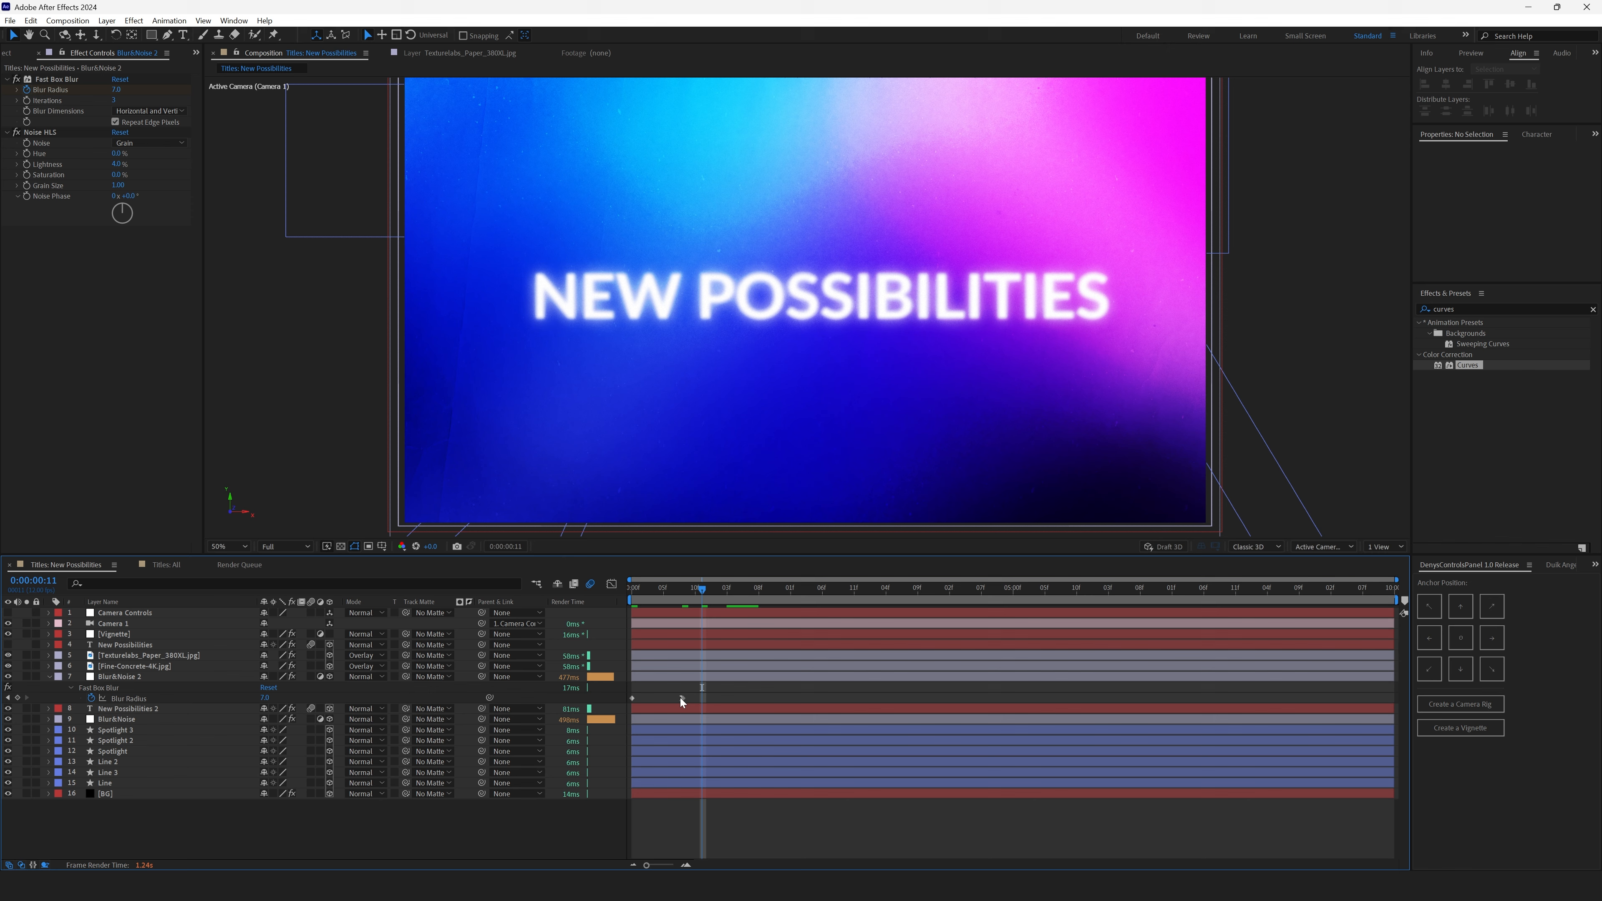
drag(681, 698, 688, 698)
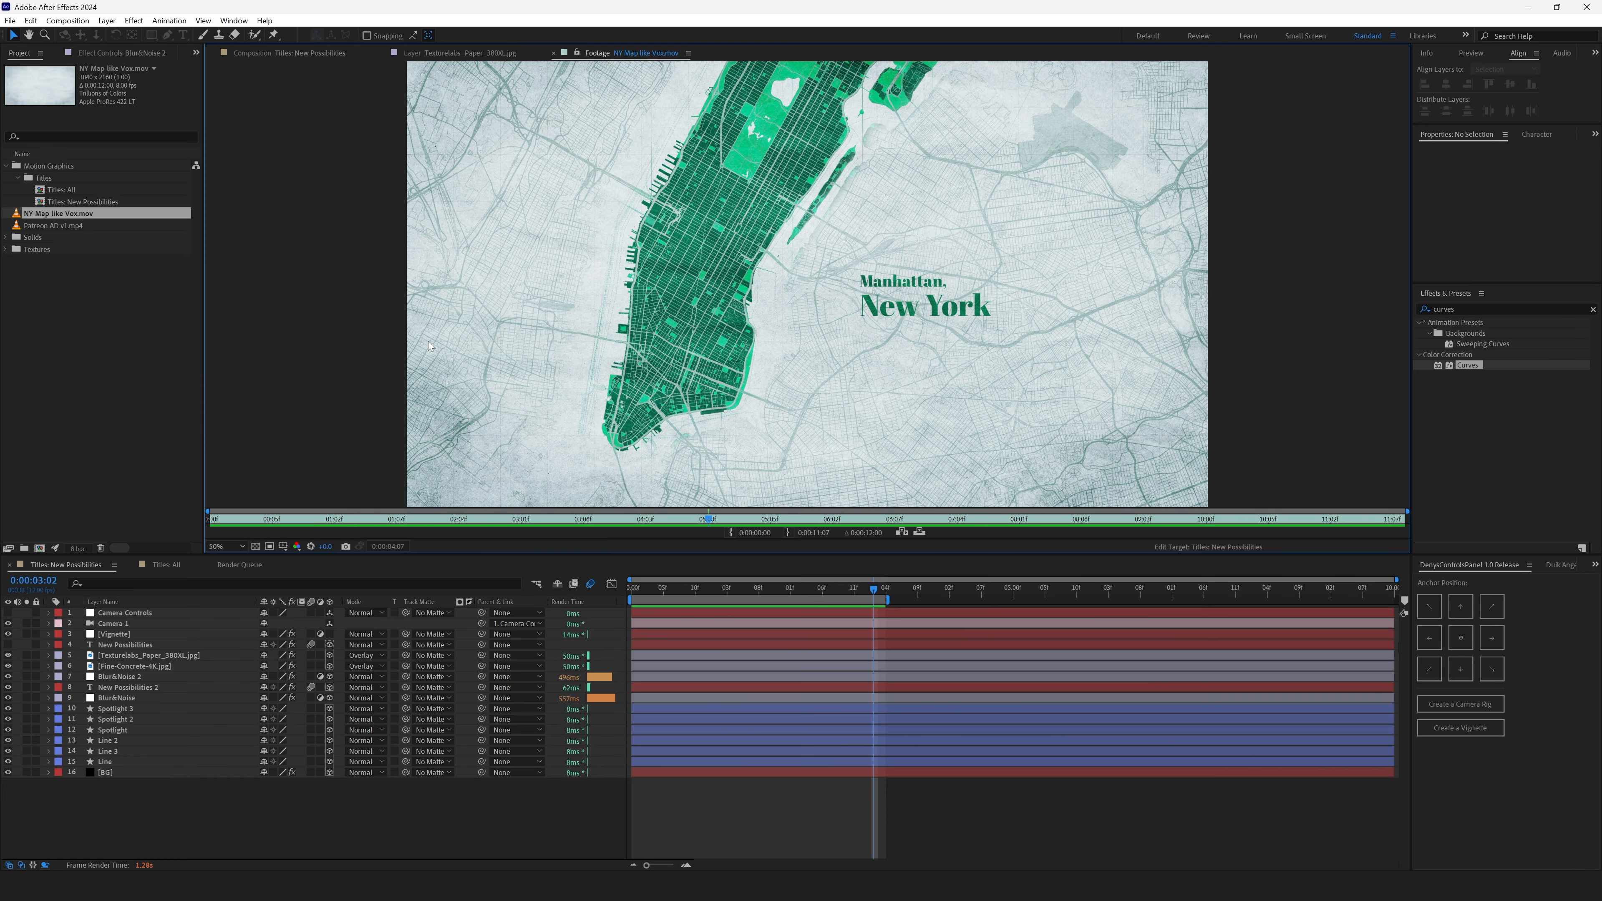
- Add the NY Map like Vox.mov footage to the composition below the New Possibilities 2 layer
drag(46, 215, 112, 707)
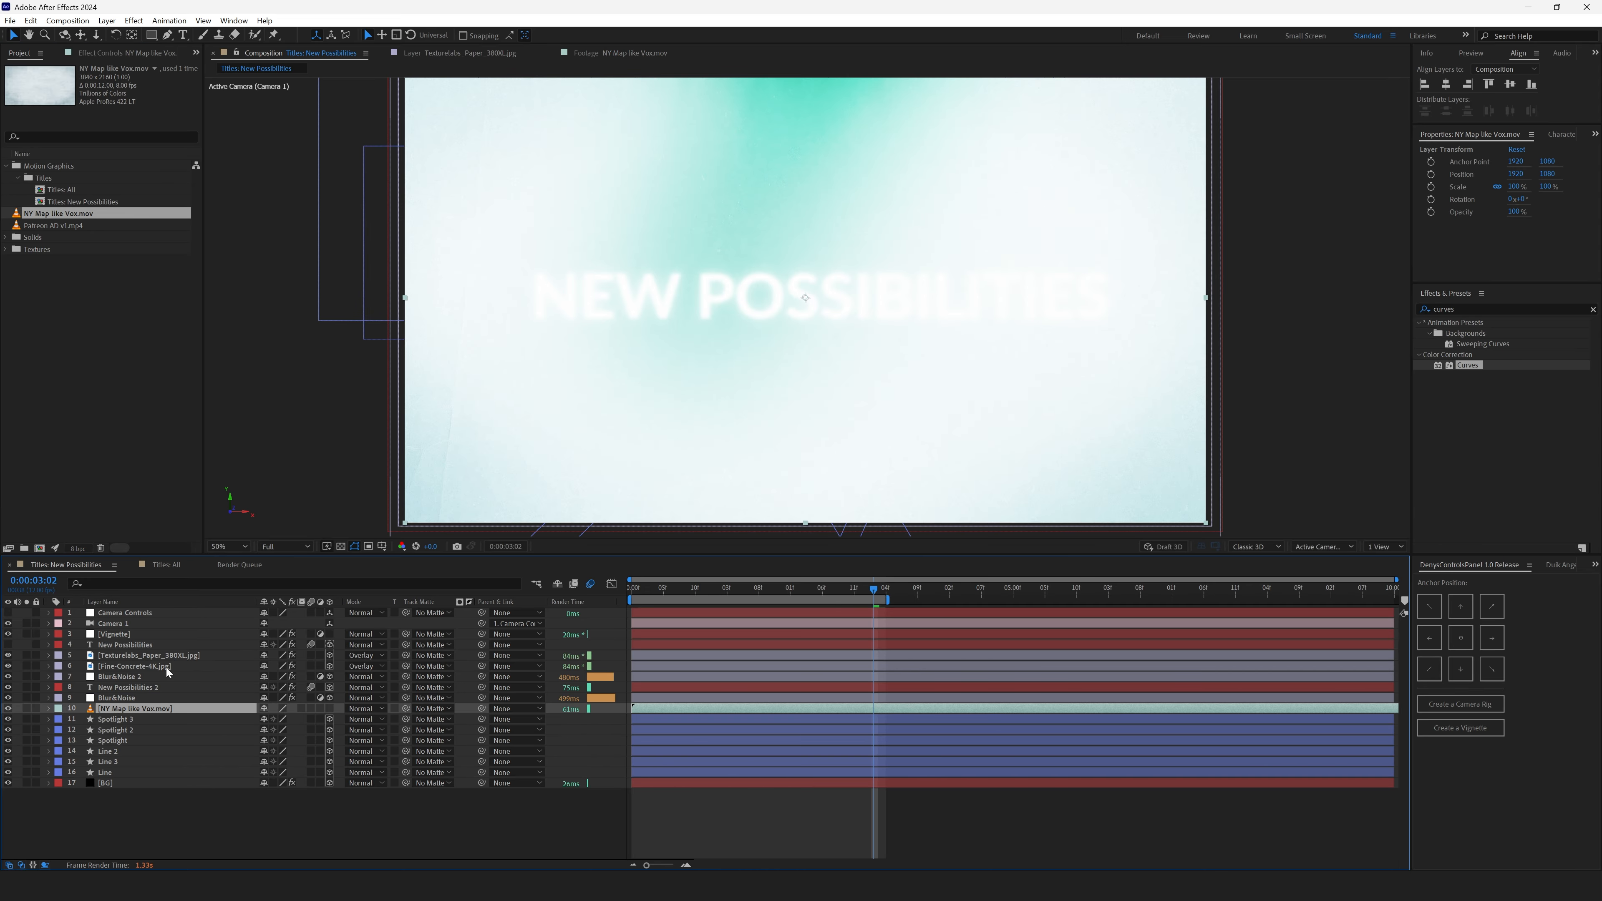
- Set the New Possibilities 2 text fill colour to black
click(138, 687)
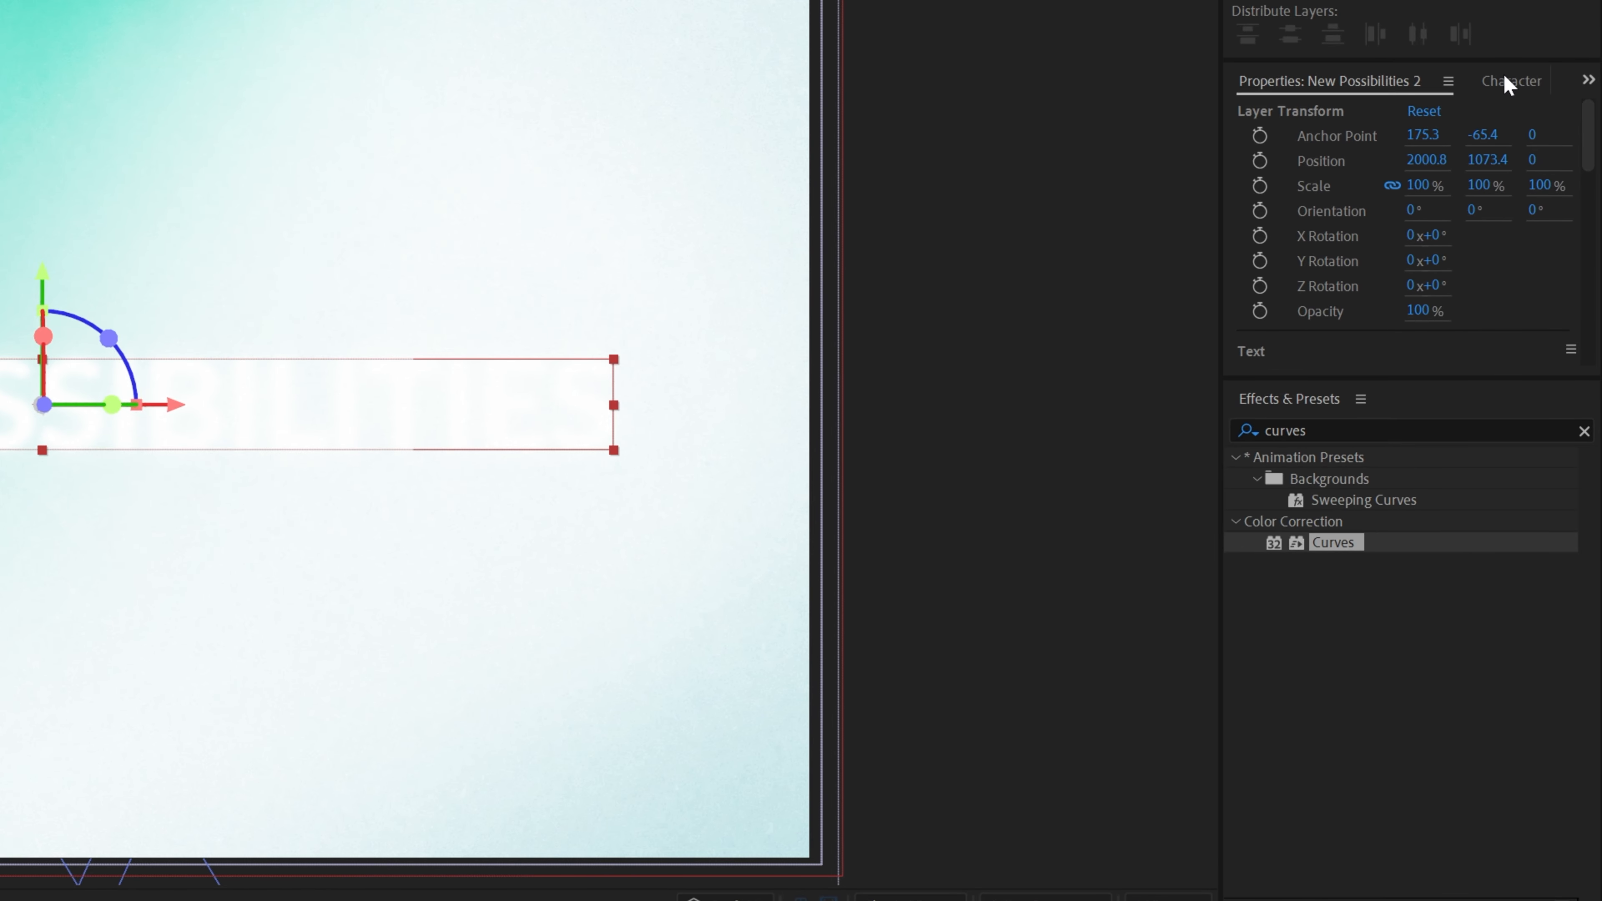
click(1555, 134)
click(1441, 114)
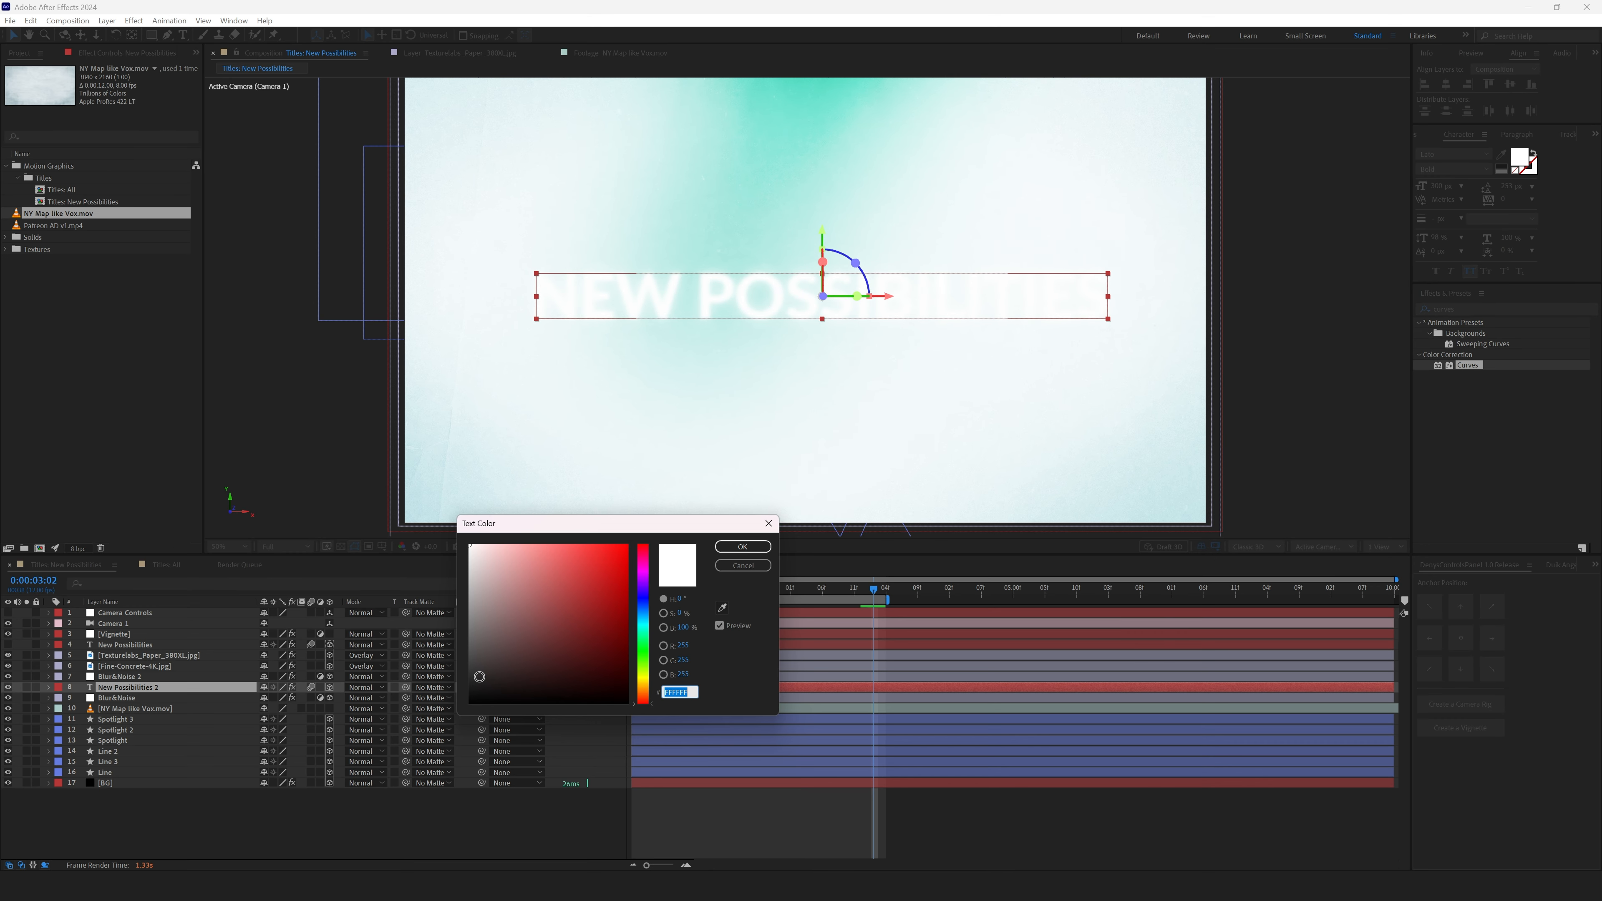
drag(479, 677, 450, 693)
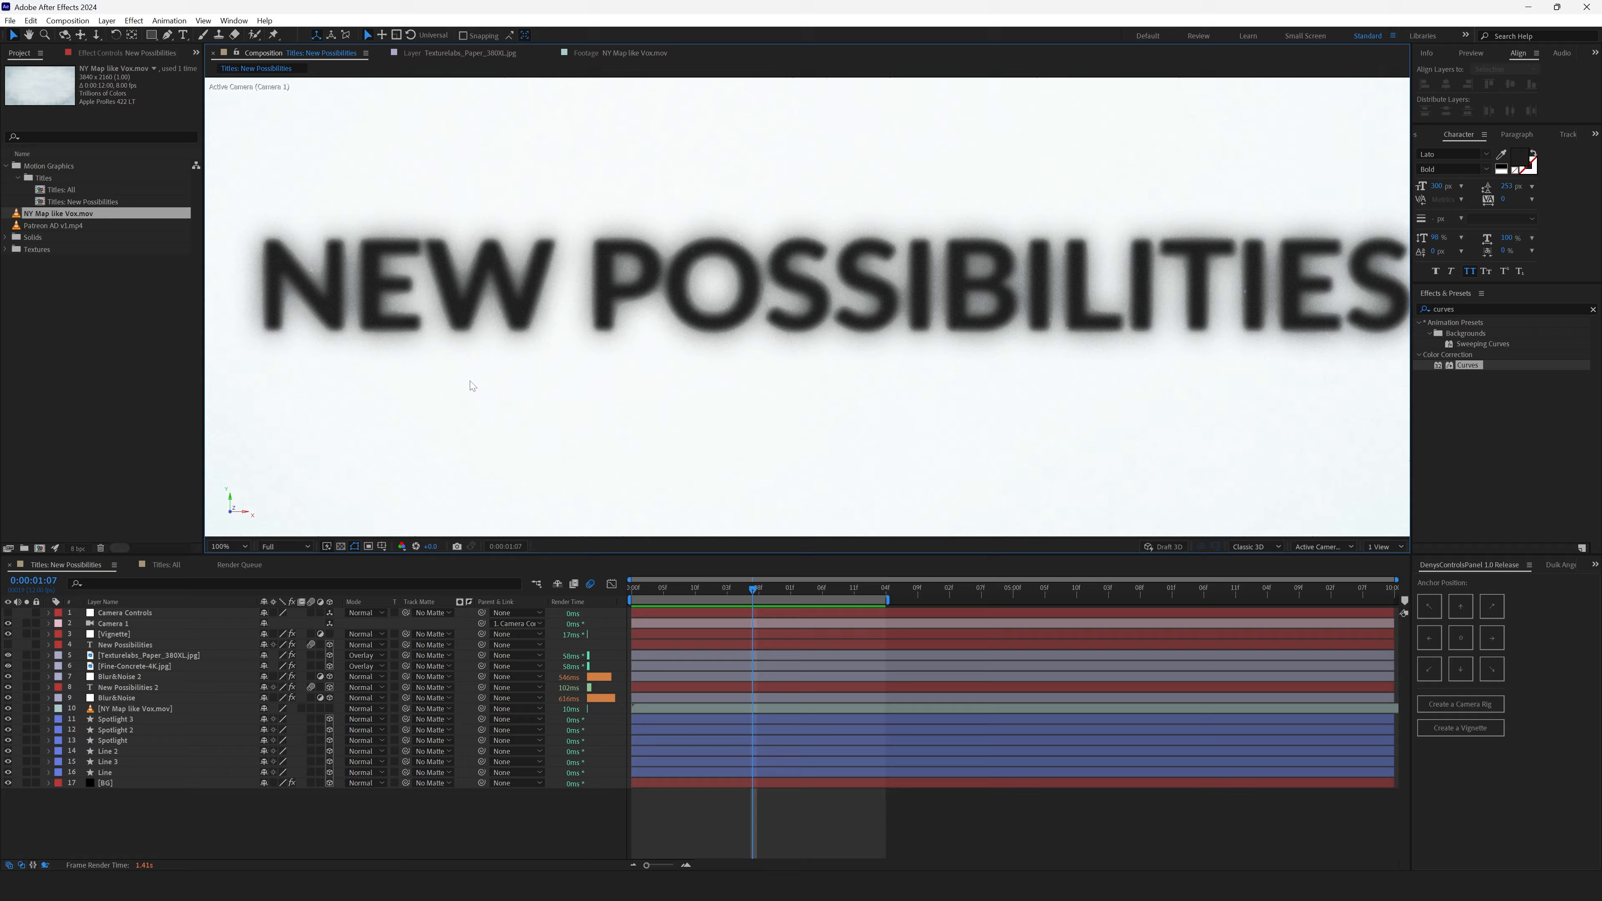
key(comma)
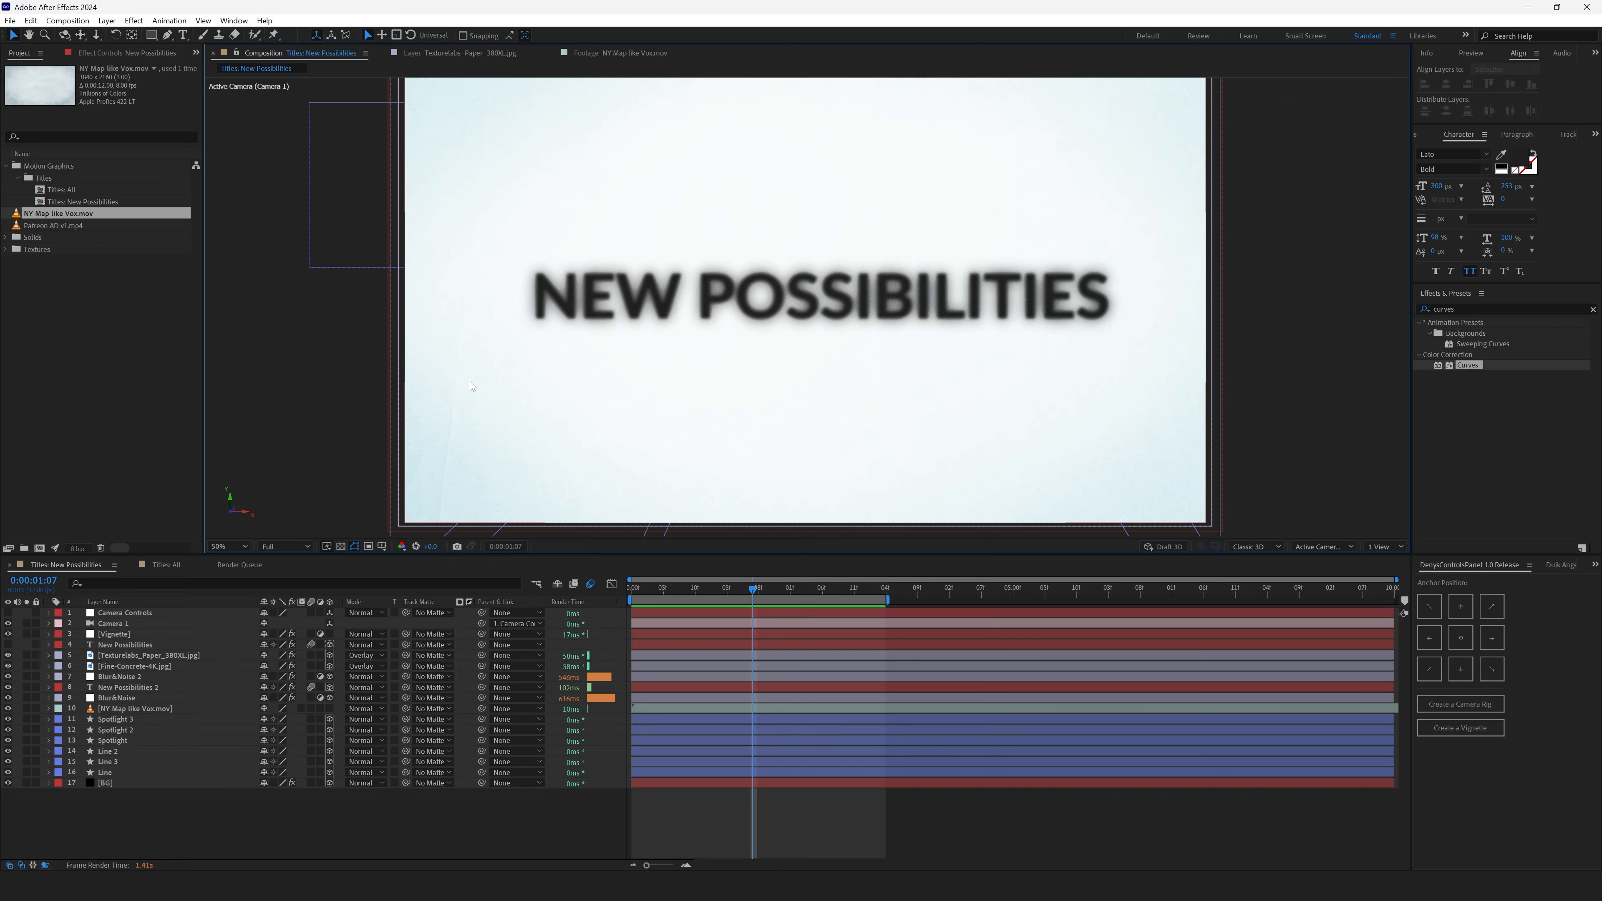
- Move the NY Map layer above the Blur&Noise layer and play the preview
click(135, 709)
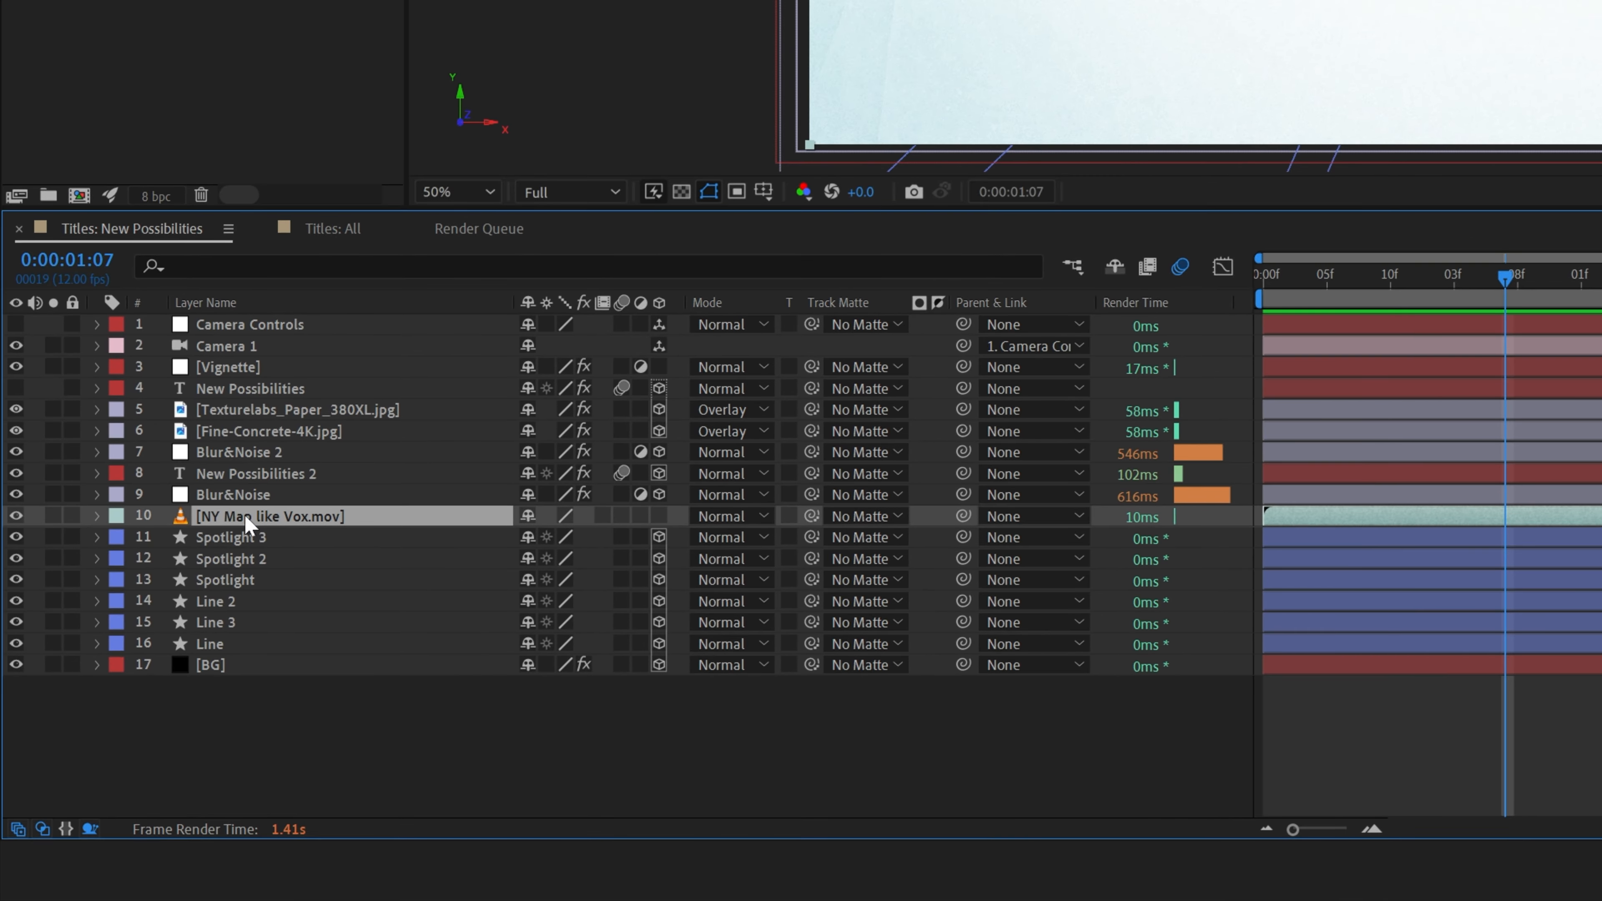
drag(241, 517, 245, 479)
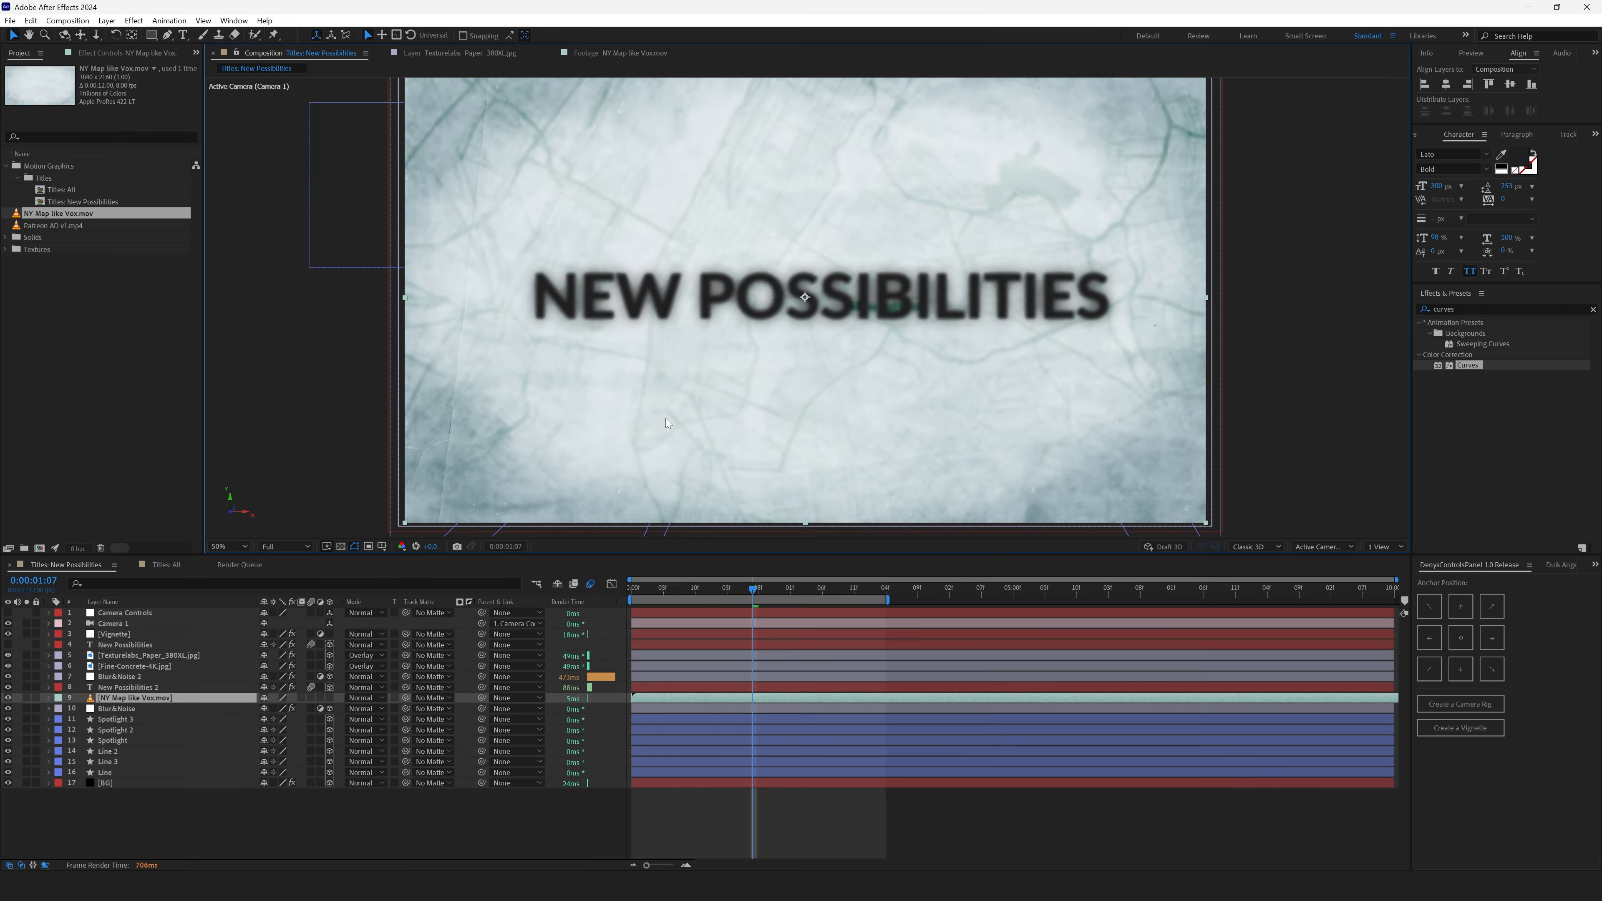
key(space)
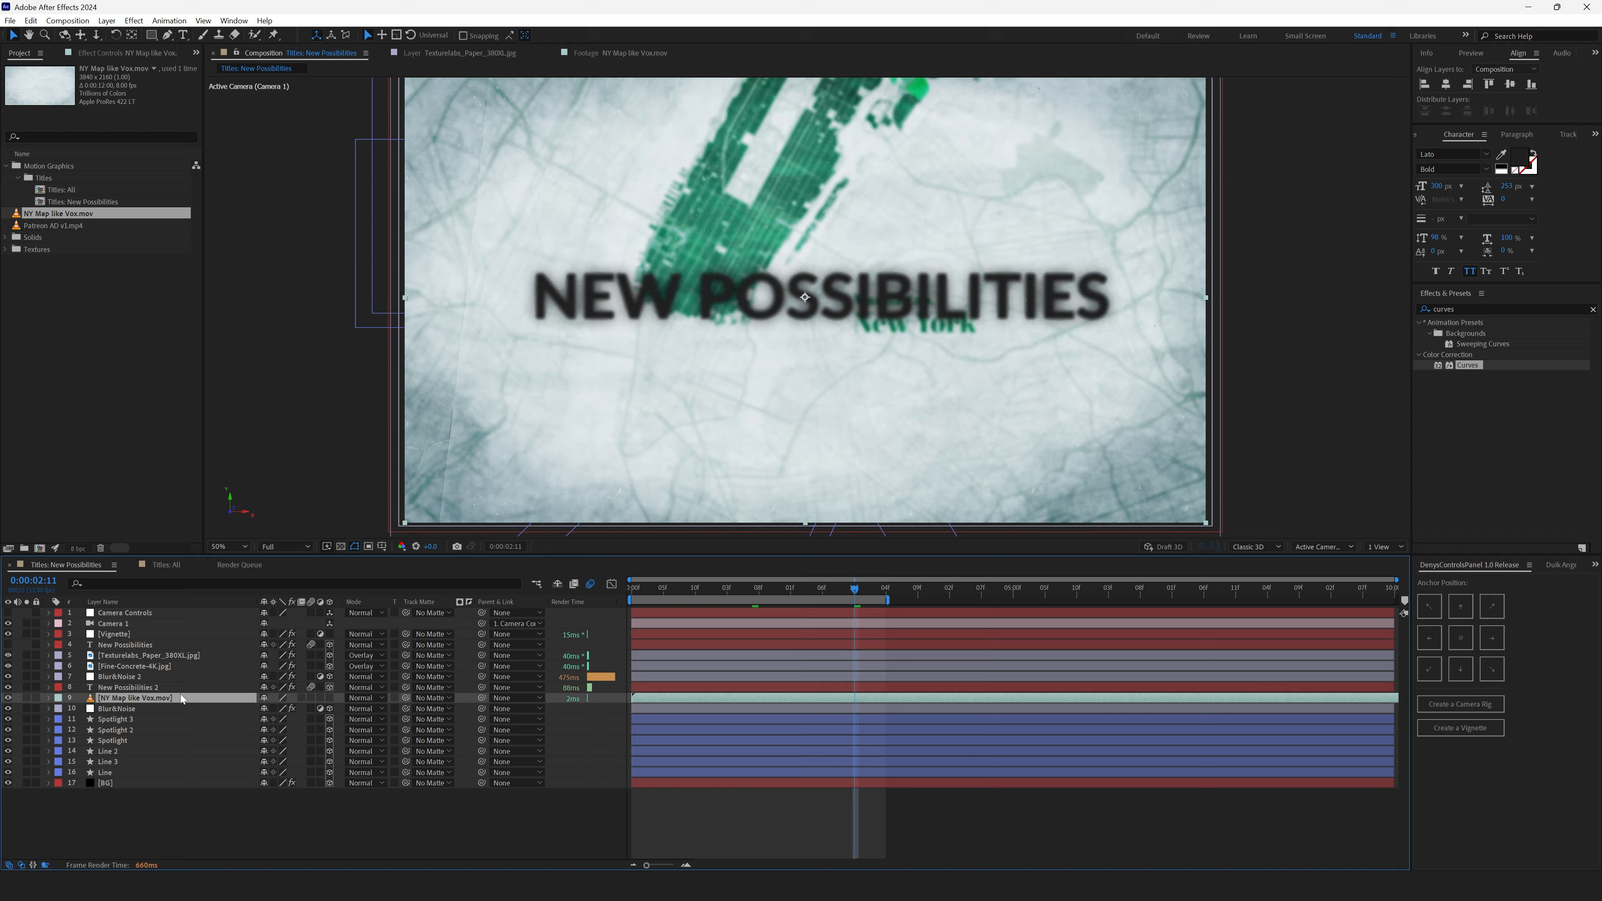
- Try moving the NY Map layer below Blur&Noise, then undo the move
drag(138, 705, 147, 713)
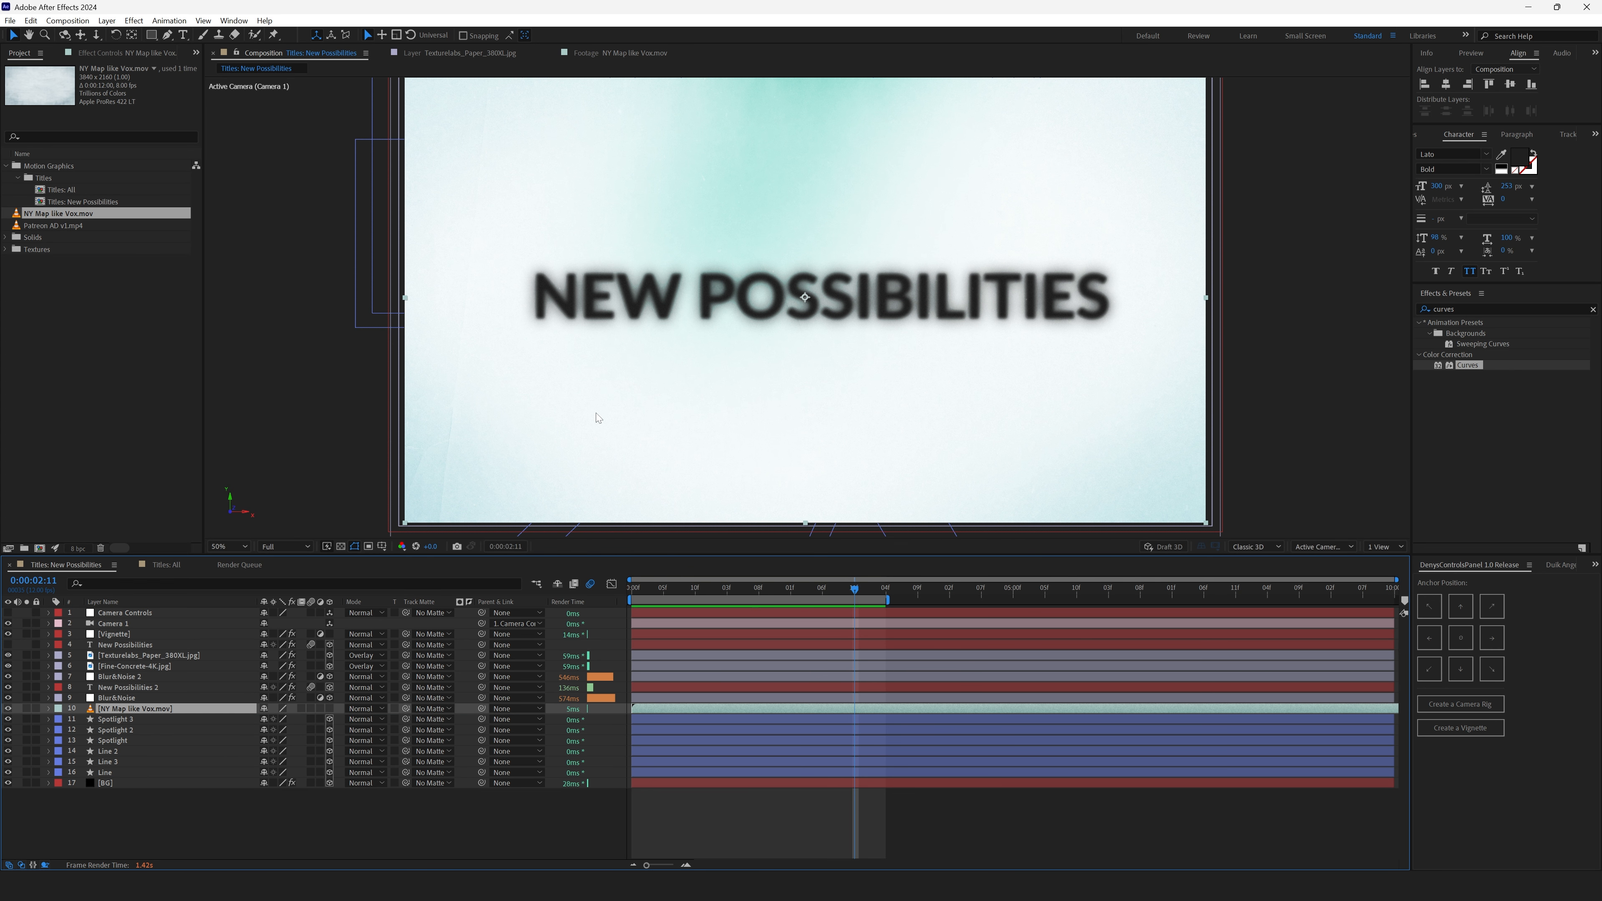
key(ctrl+z)
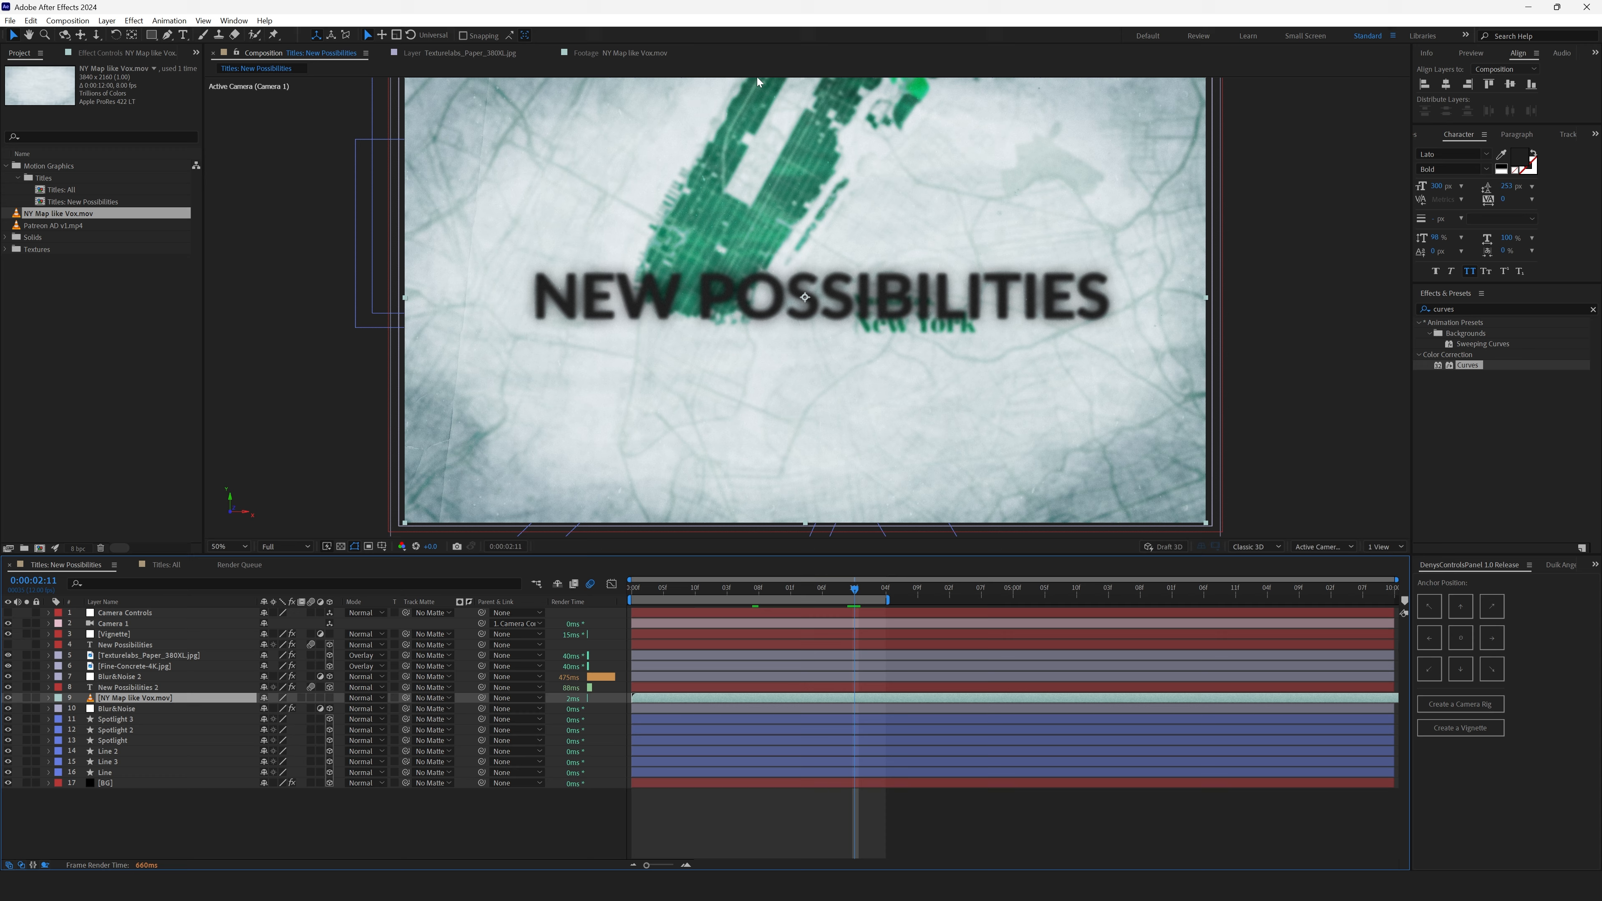
- Duplicate the NY Map like Vox.mov layer
scroll(925, 335, up, 1)
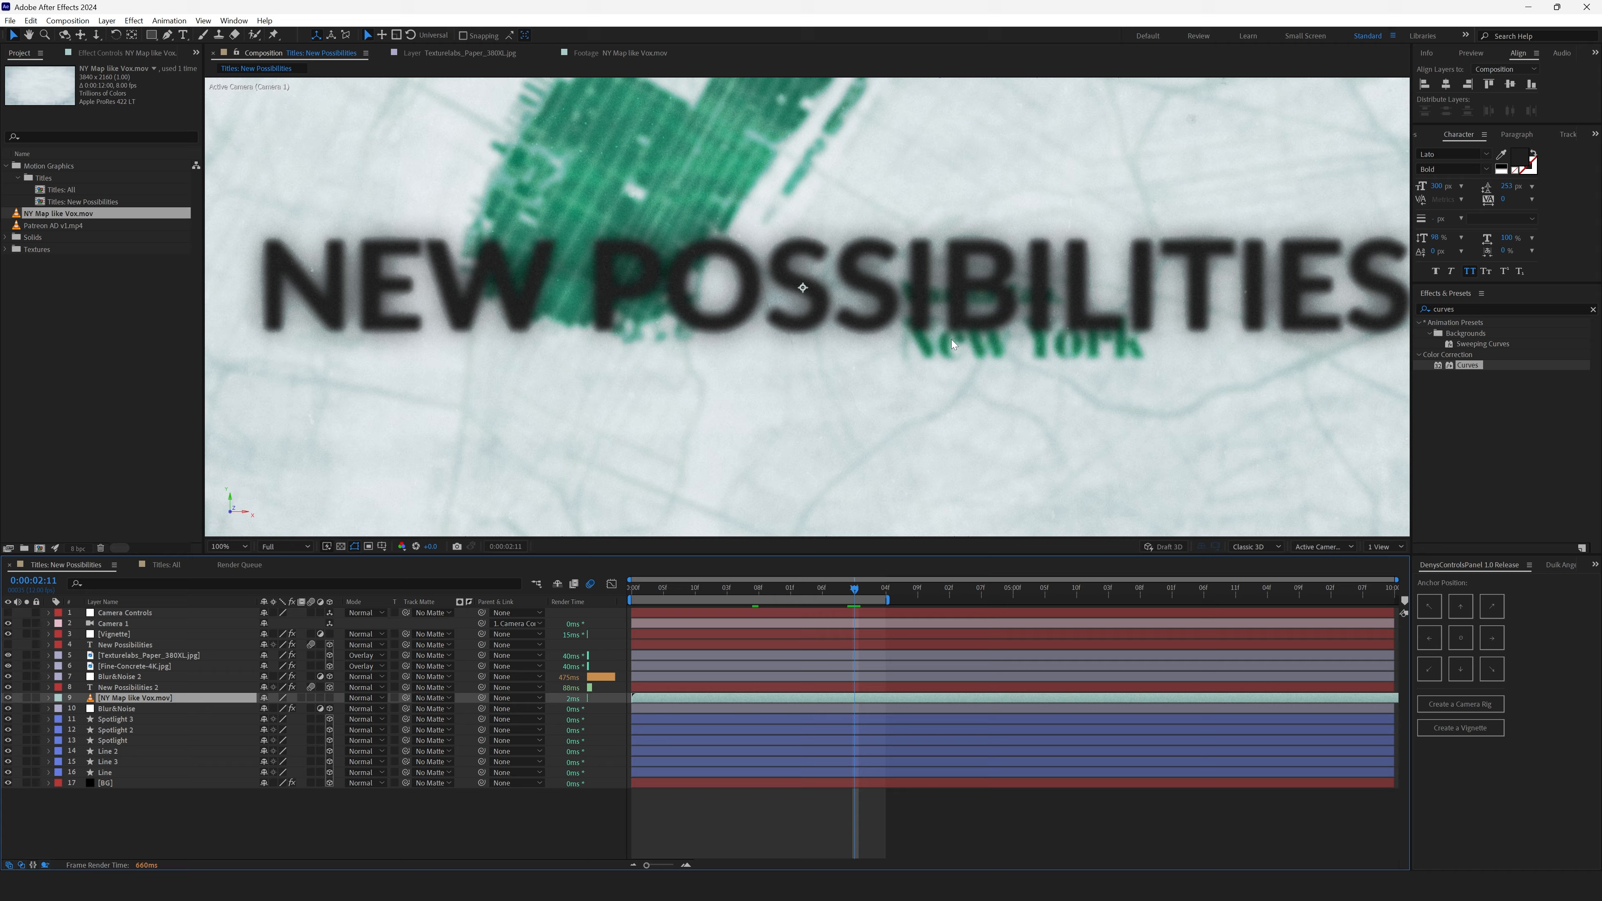
scroll(957, 357, down, 1)
key(ctrl+d)
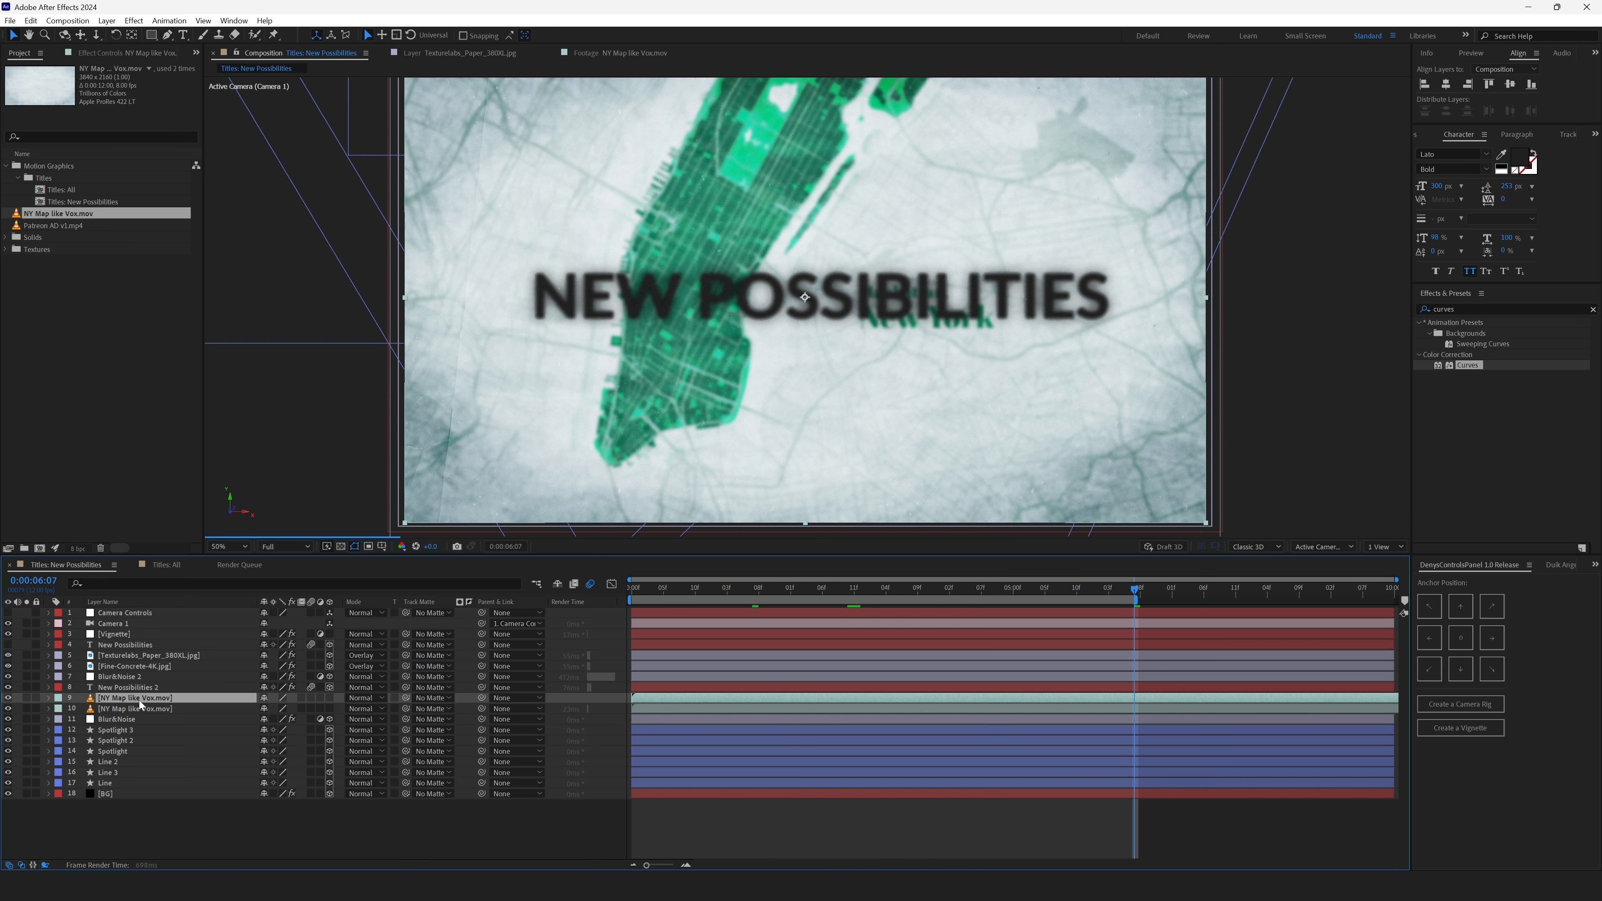
- Draw a rectangular mask on the upper map layer and raise its mask feather to about 2042 pixels
key(q)
mouse_move(808, 248)
mouse_down()
mouse_move(905, 383)
mouse_move(1040, 366)
mouse_up()
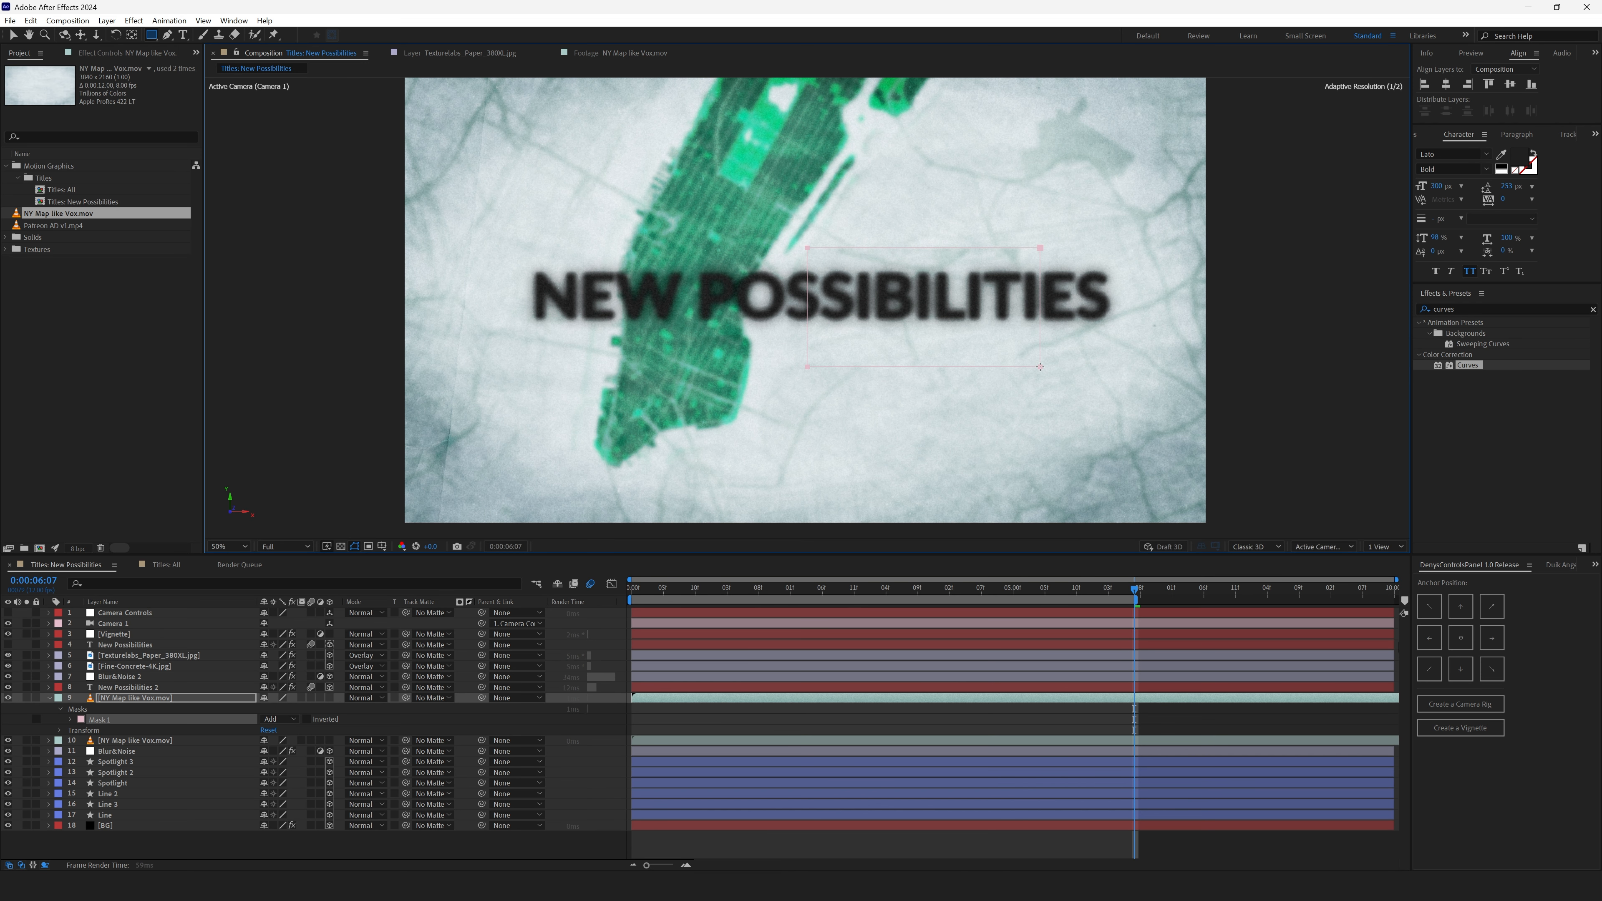
key(f)
drag(277, 719, 339, 723)
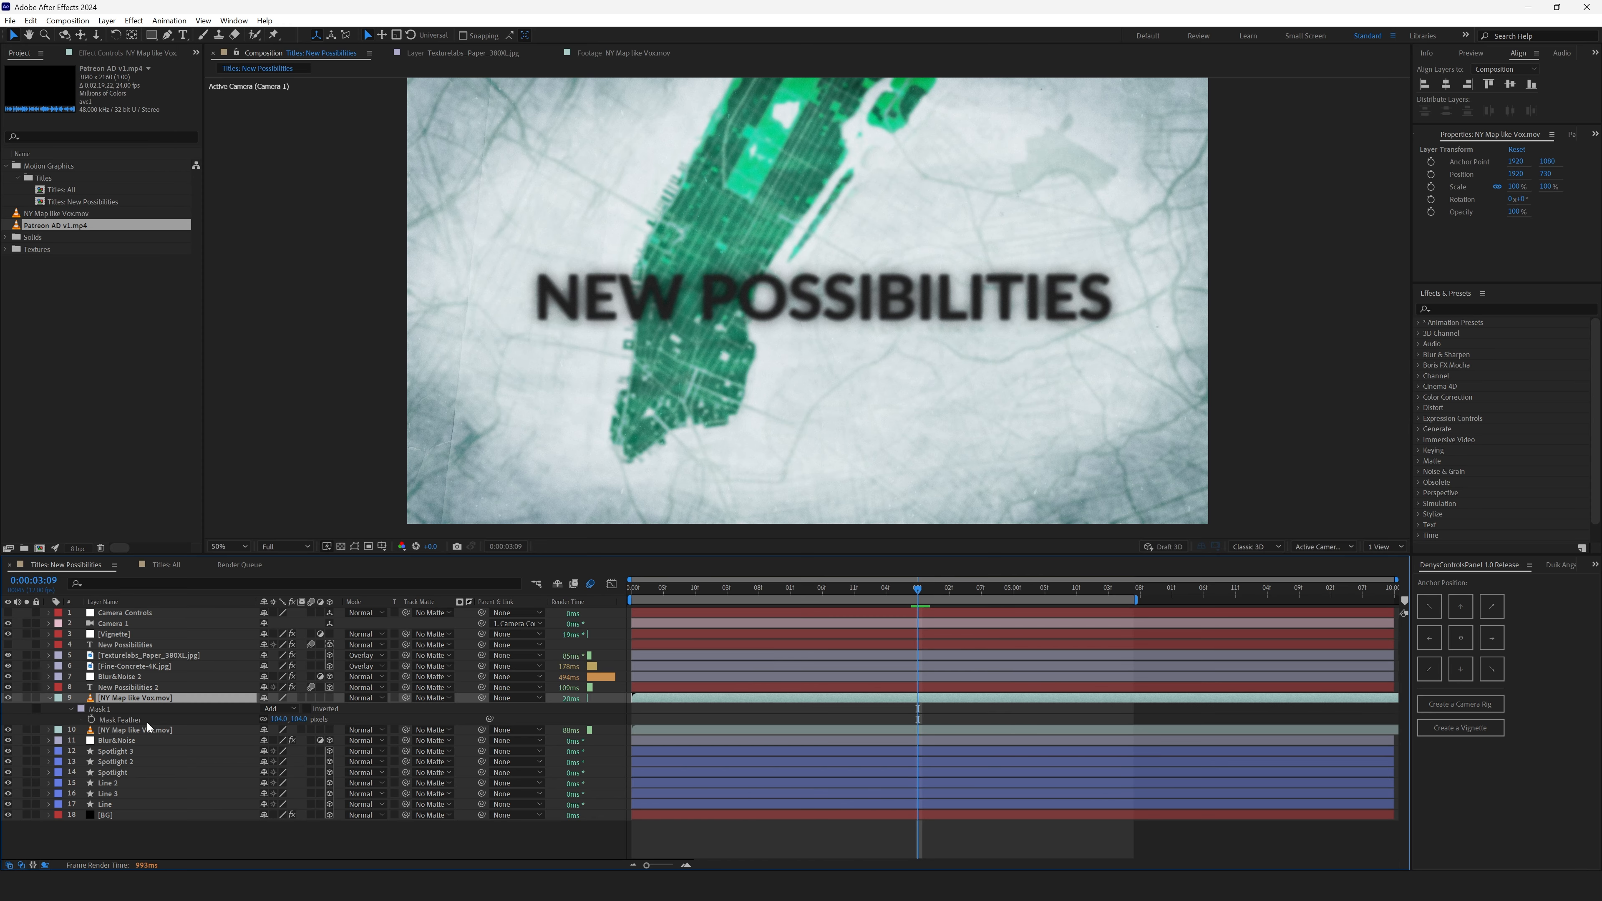
- Hide both NY Map layers
click(141, 739)
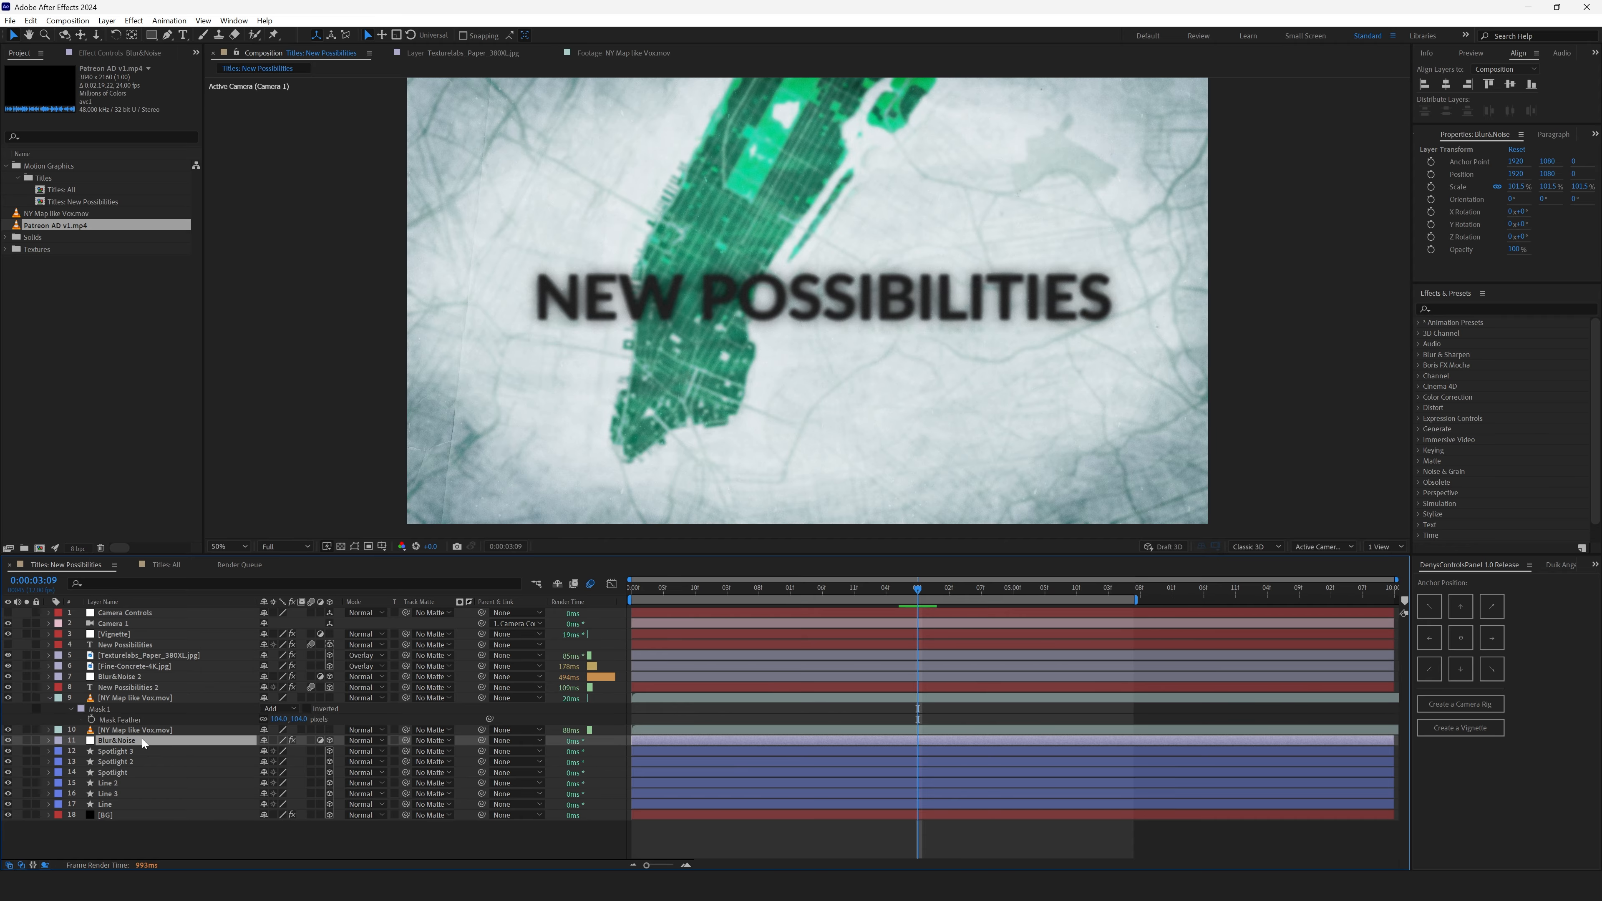
drag(8, 730, 8, 699)
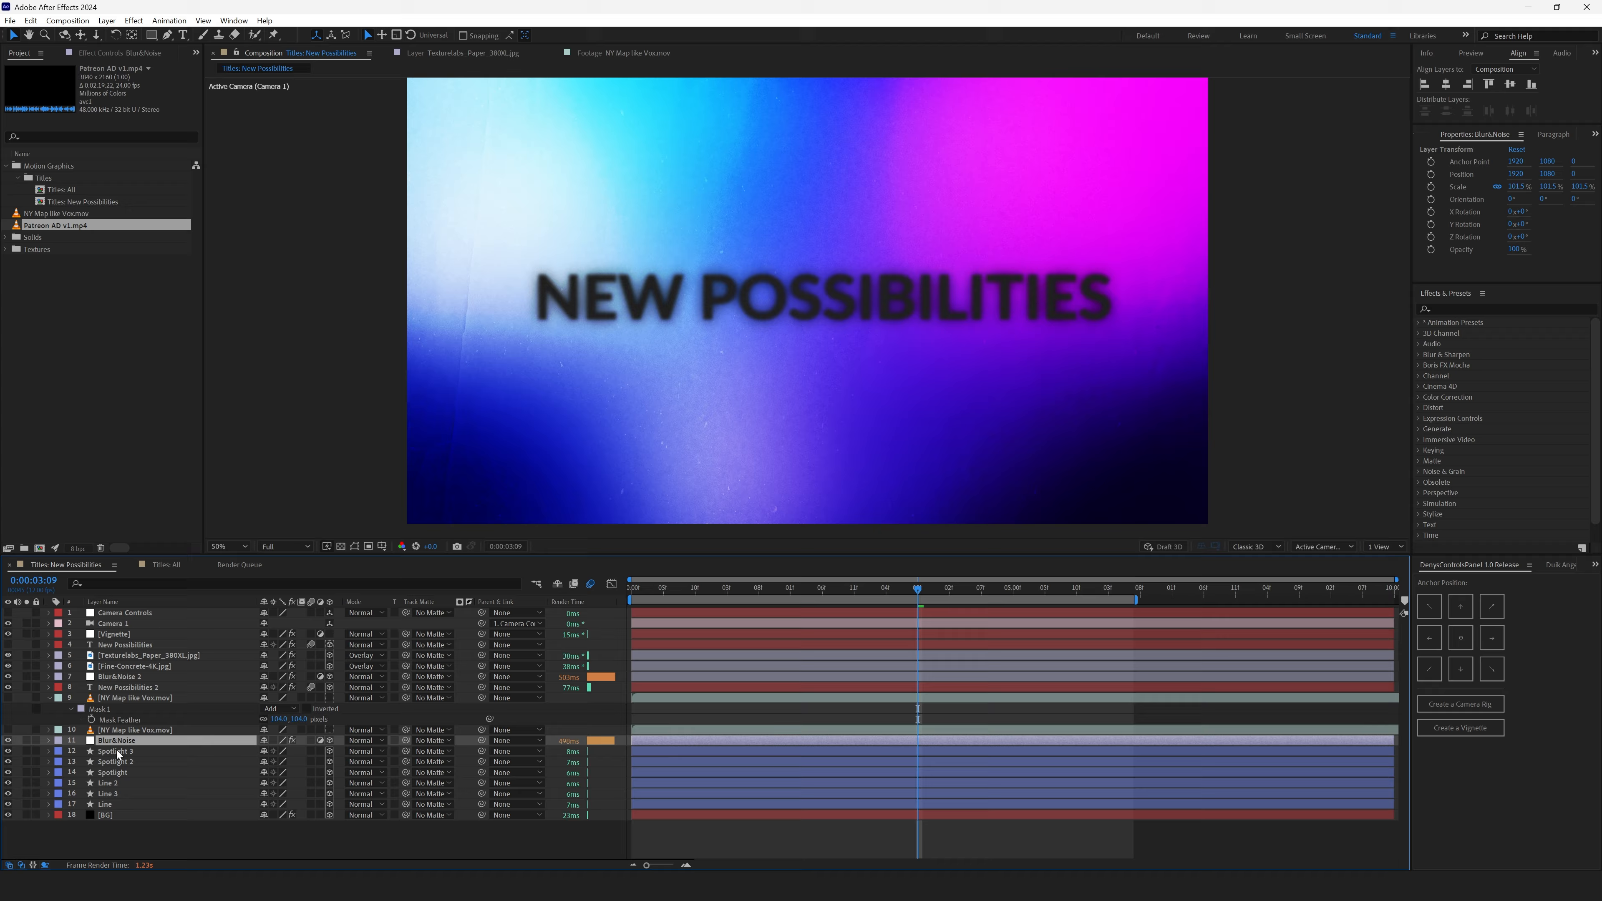
click(108, 752)
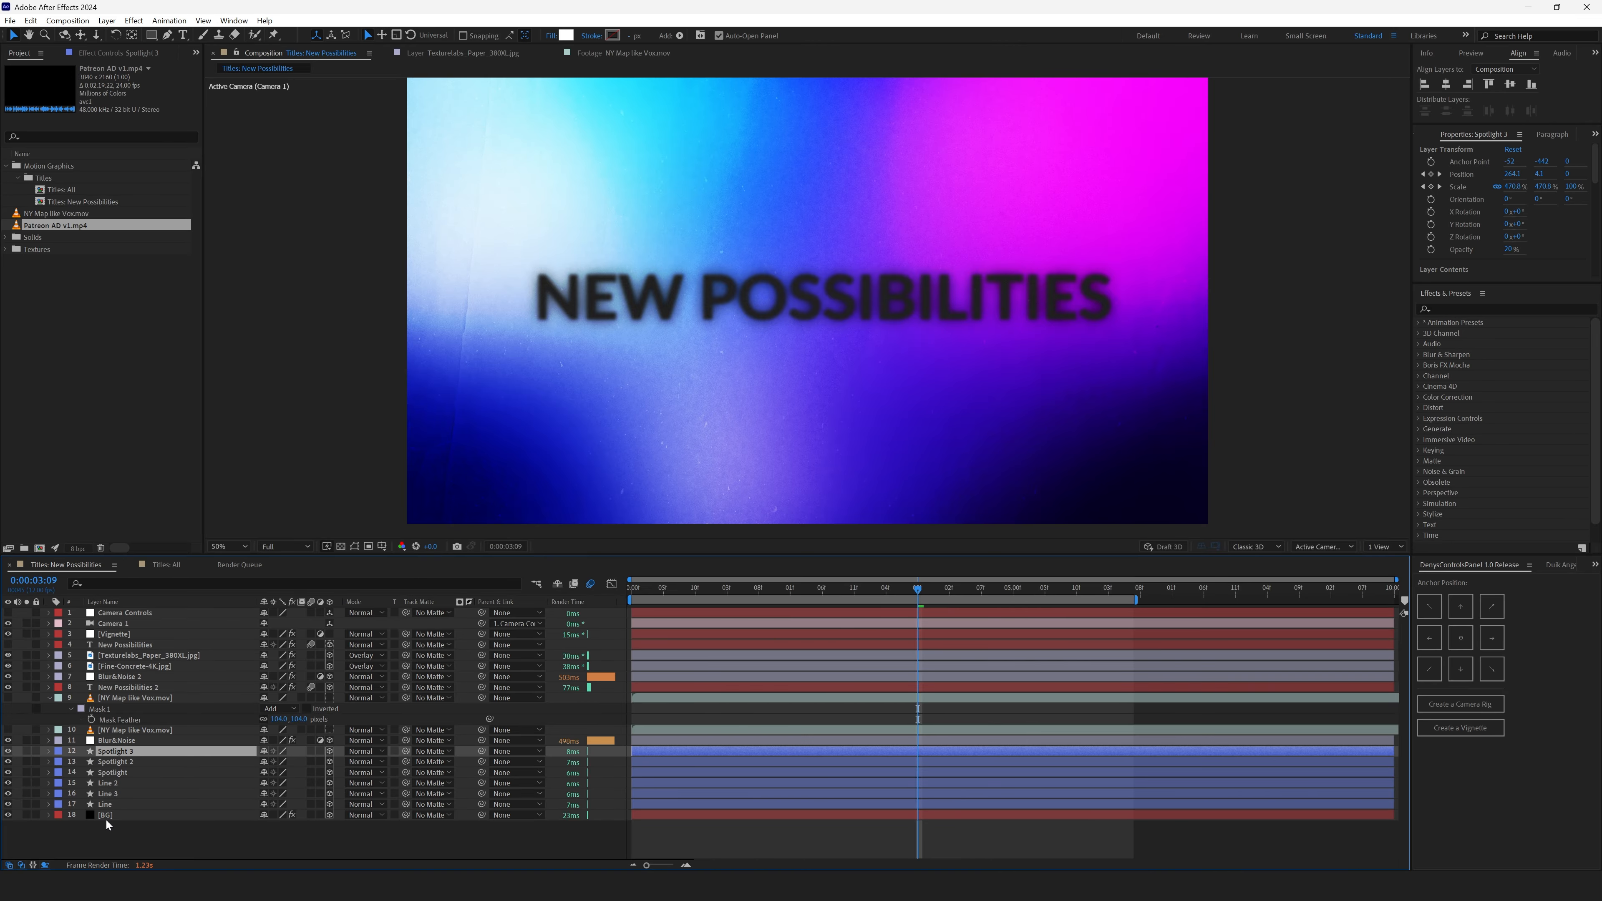
click(109, 815)
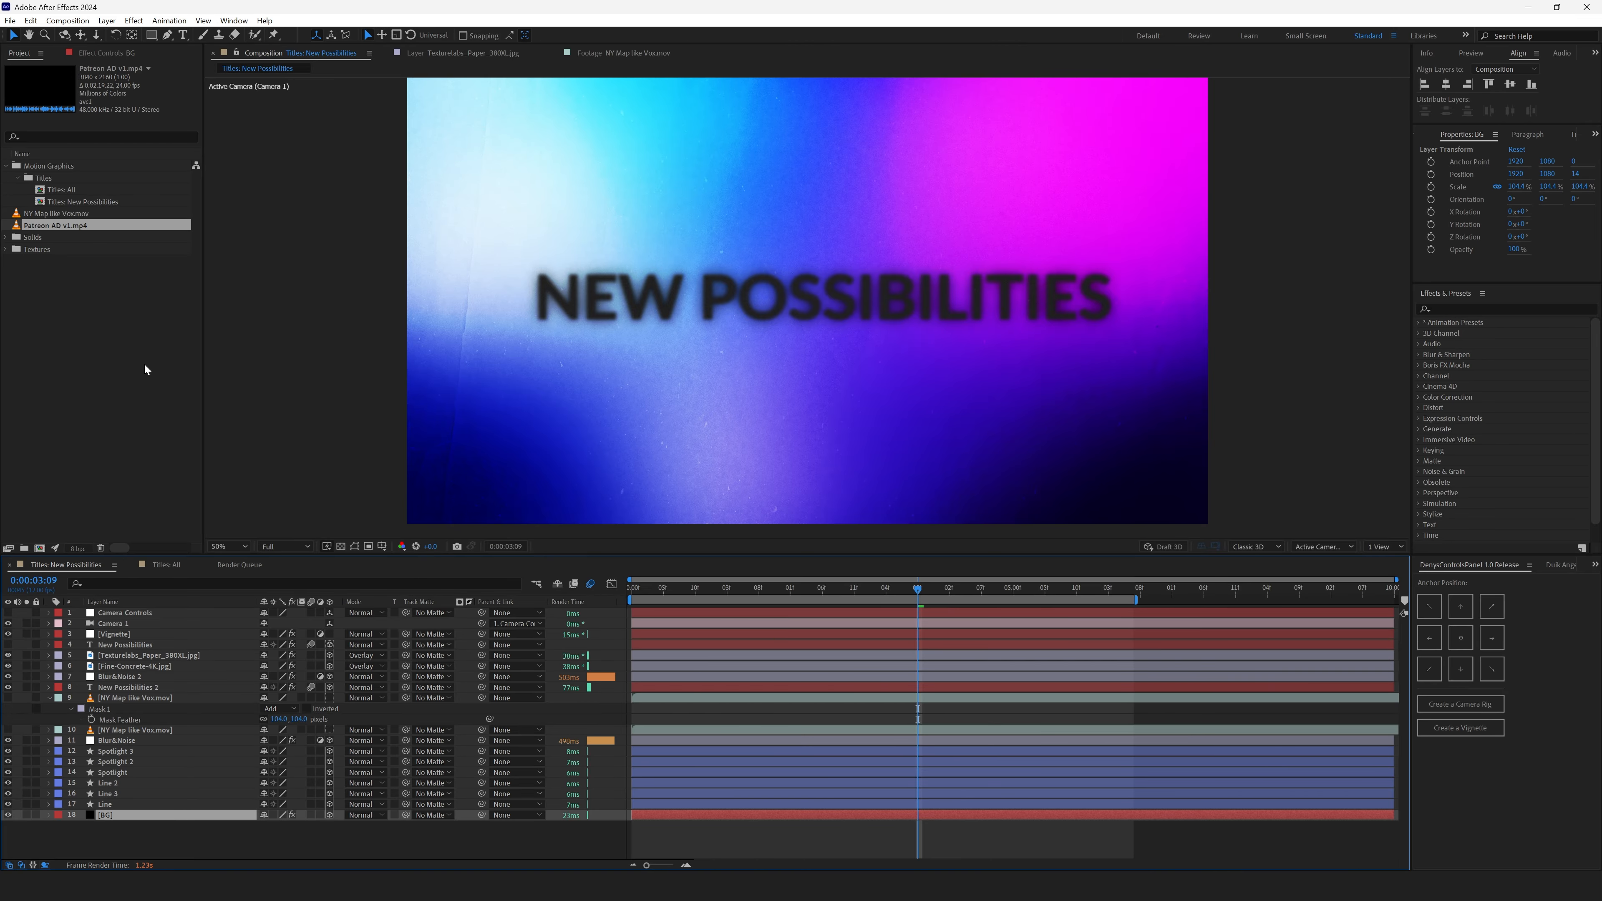
- Add the Patreon AD v1.mp4 footage to the composition below the Blur&Noise layer
drag(56, 226, 109, 747)
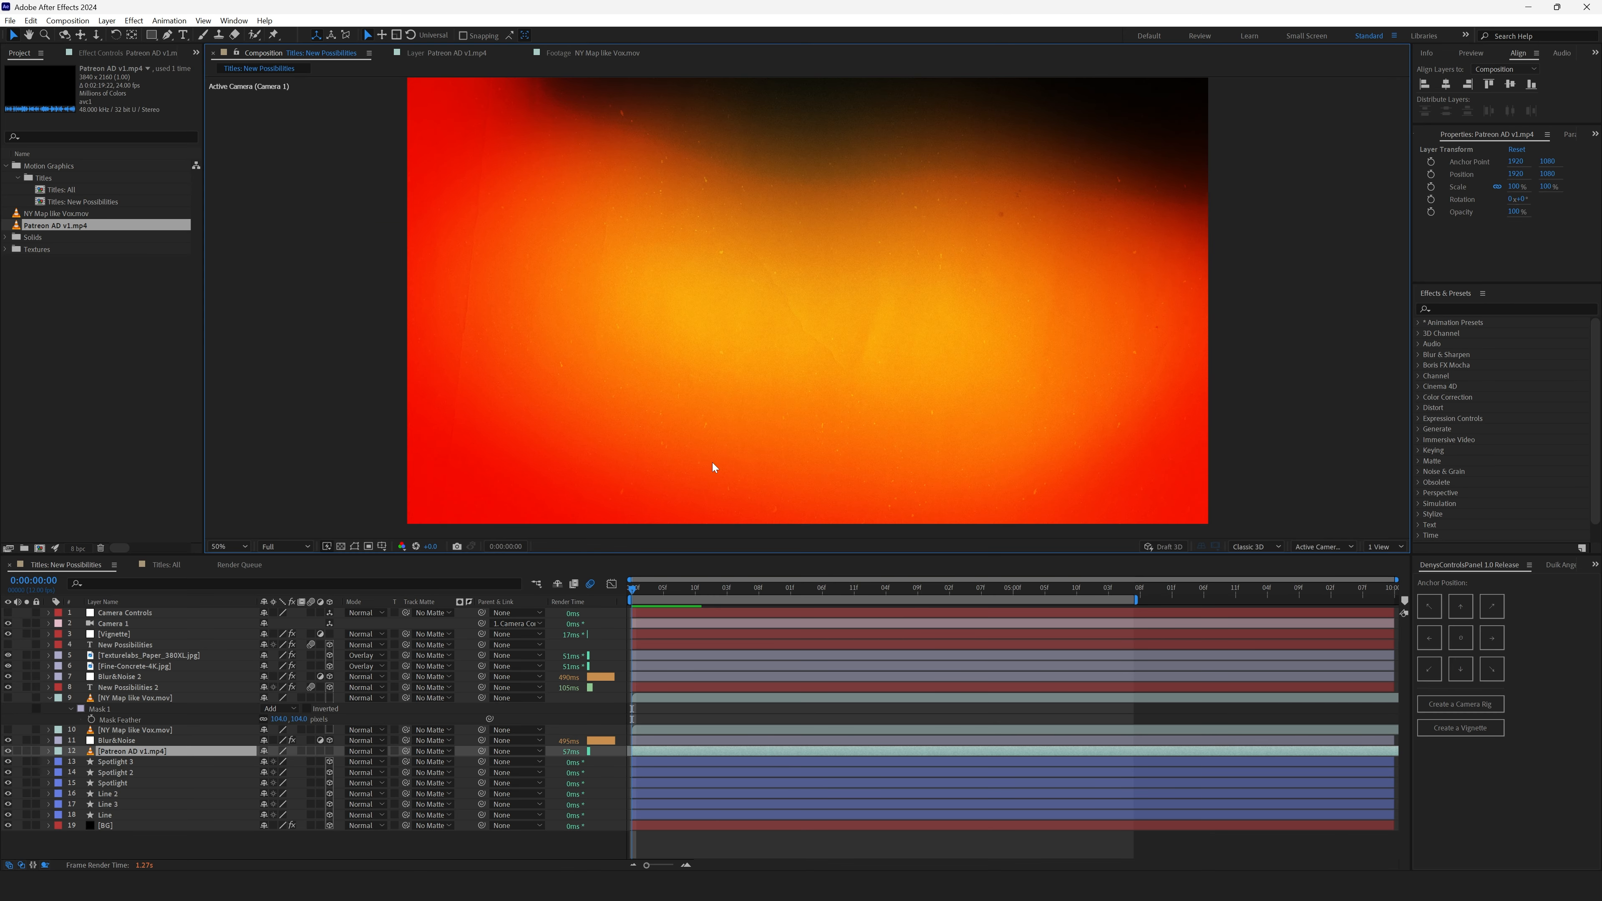
click(1329, 279)
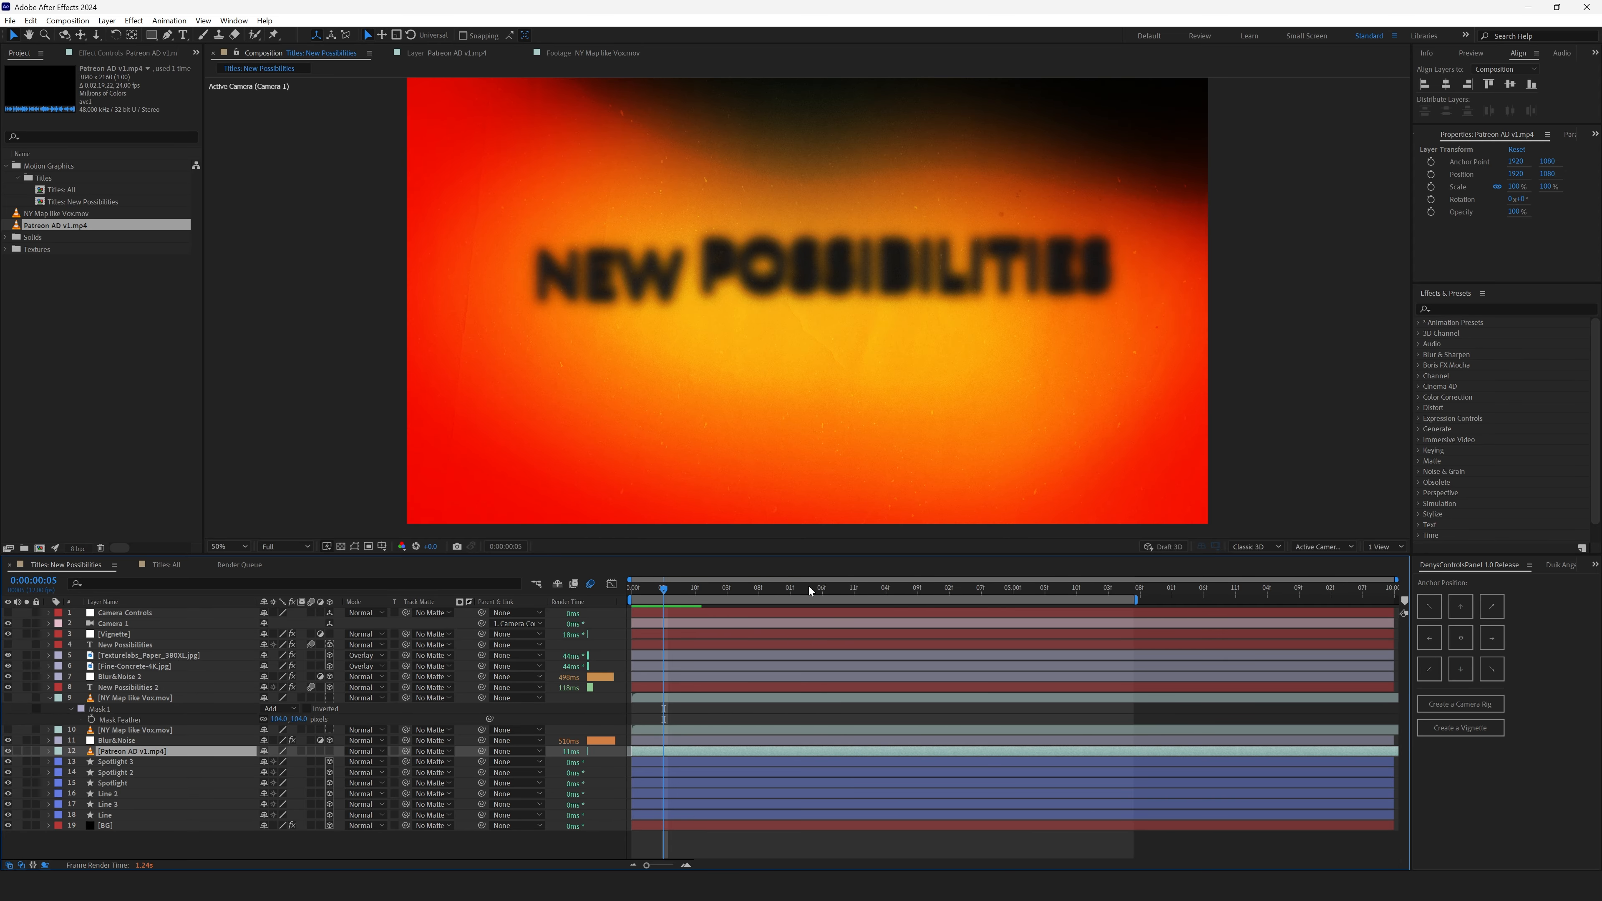
- Scrub through the Patreon AD footage in the composition and in its layer viewer
drag(808, 585, 901, 595)
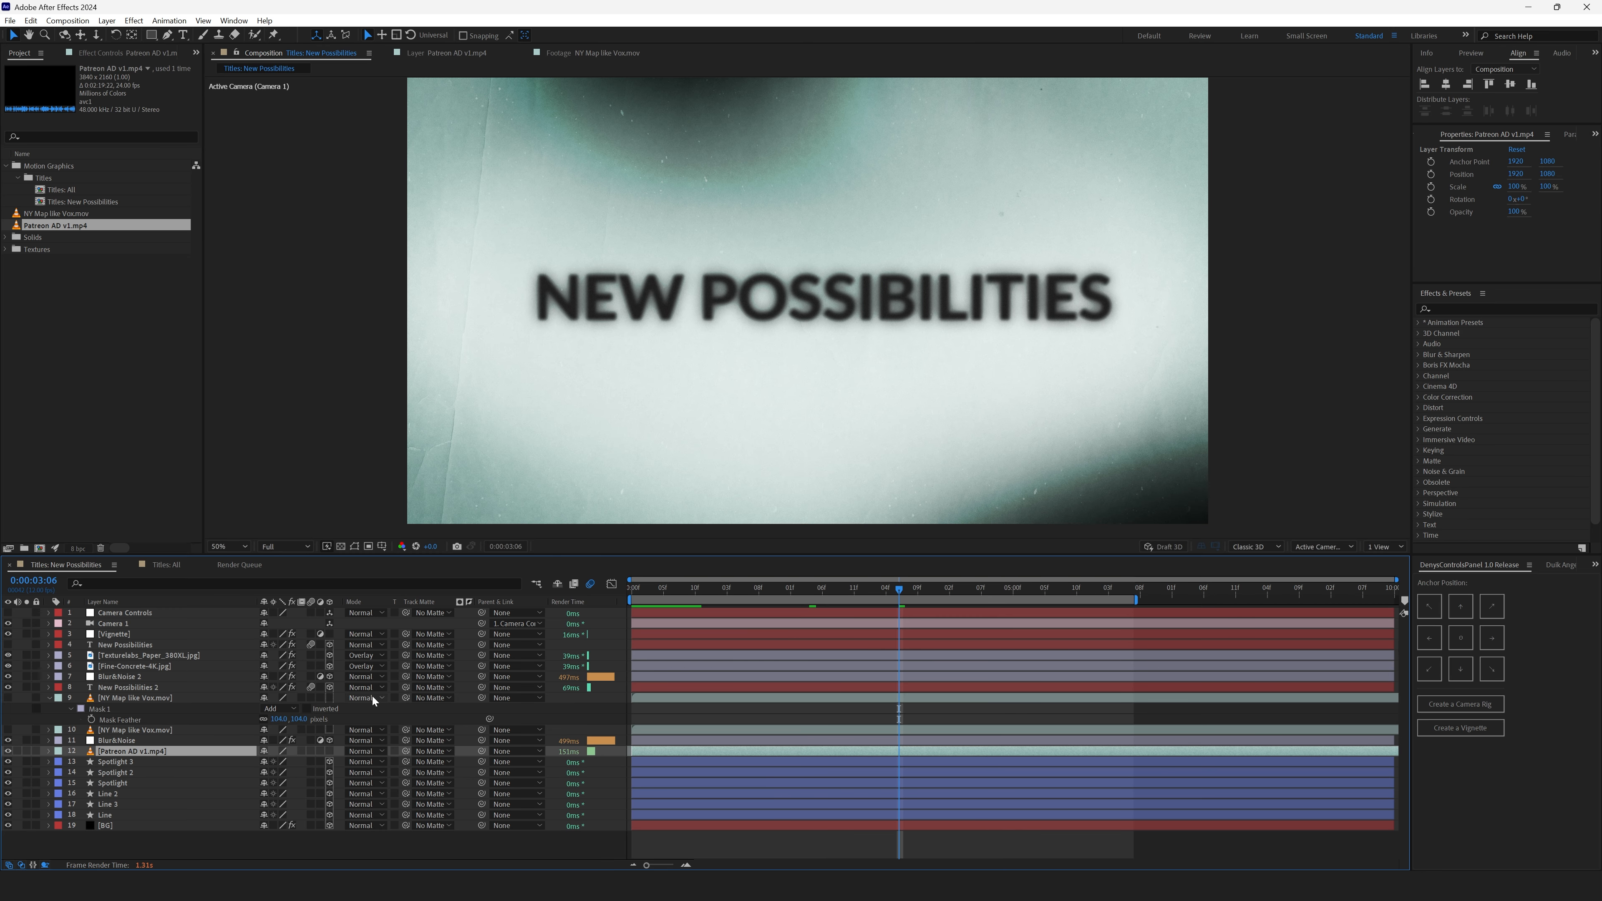
double_click(130, 752)
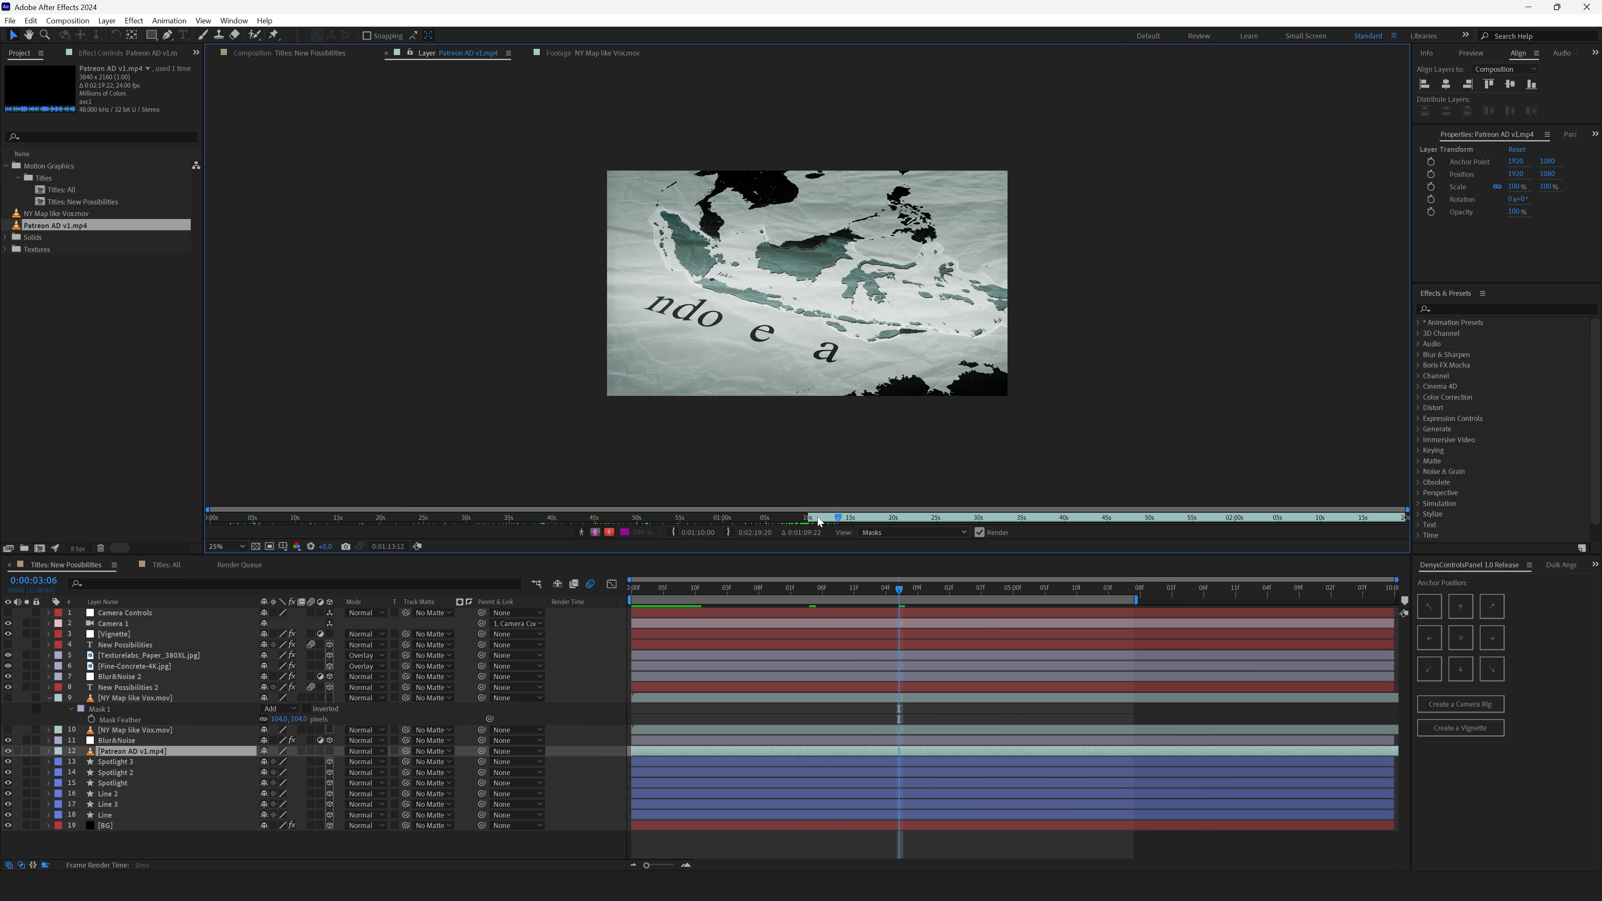
drag(818, 518, 865, 518)
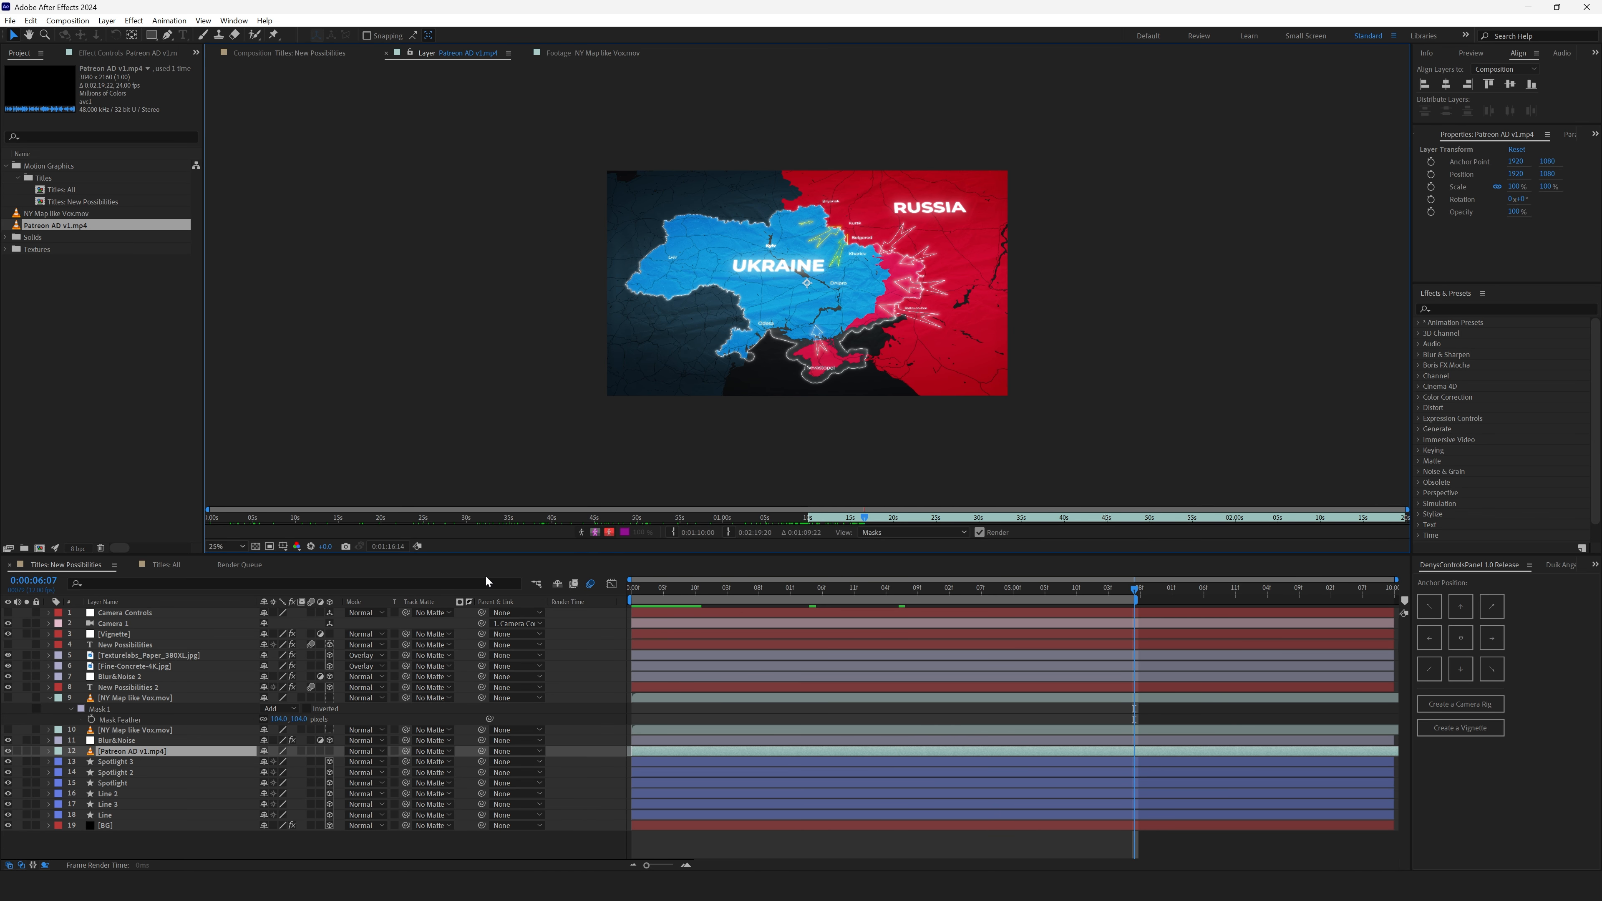
- Duplicate the New Possibilities 2 layer and set the copy's text fill colour to white
click(117, 691)
key(ctrl+d)
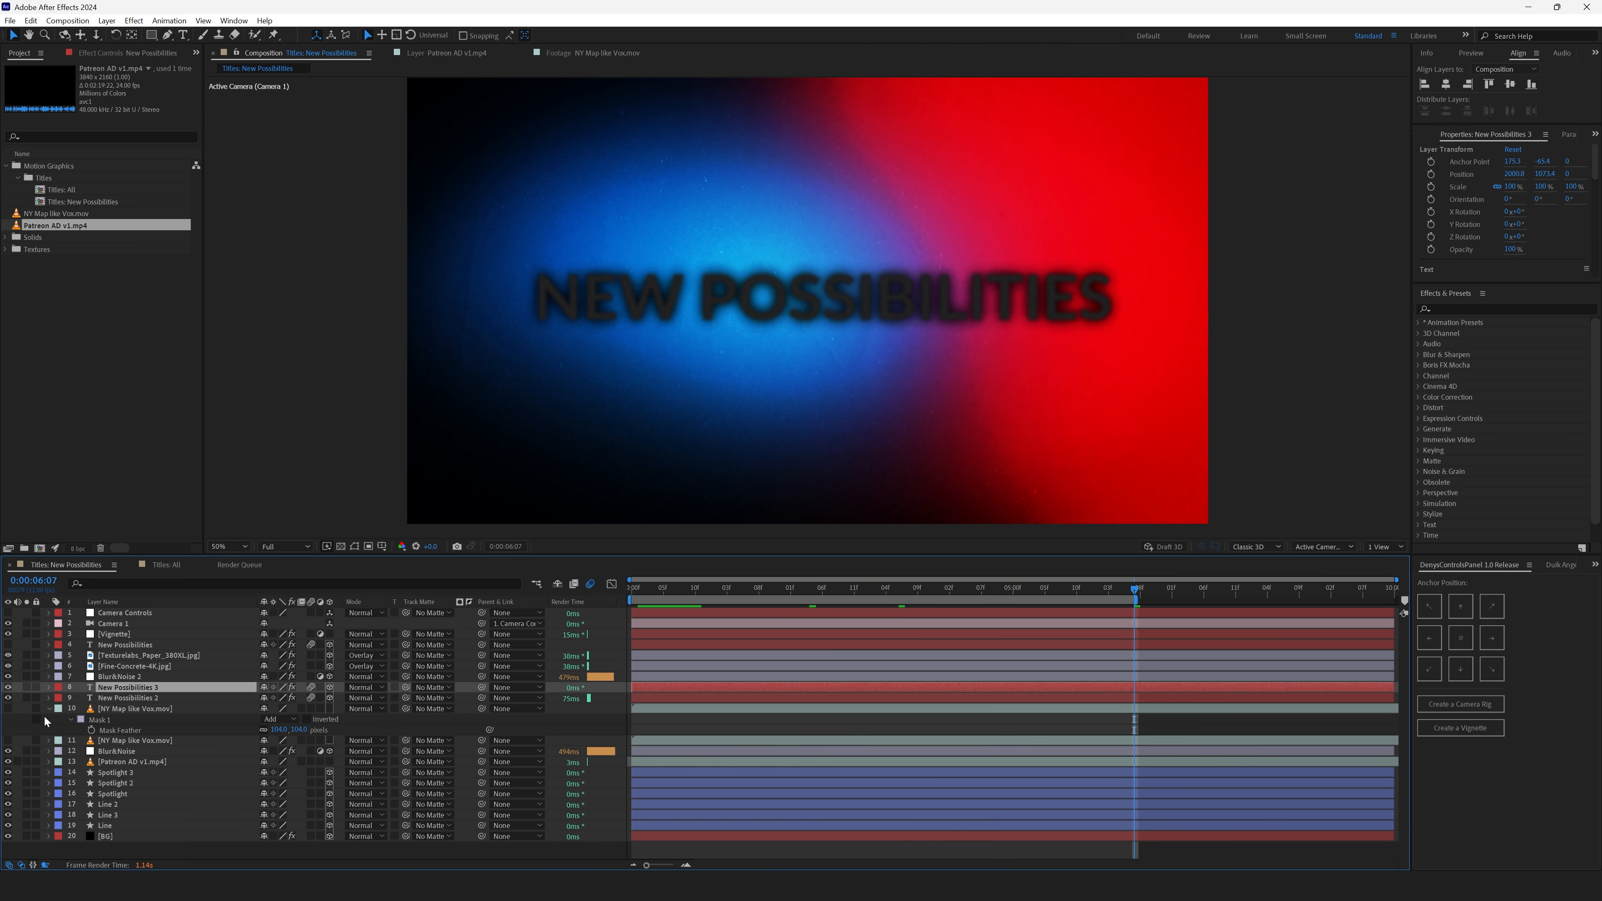
click(1419, 134)
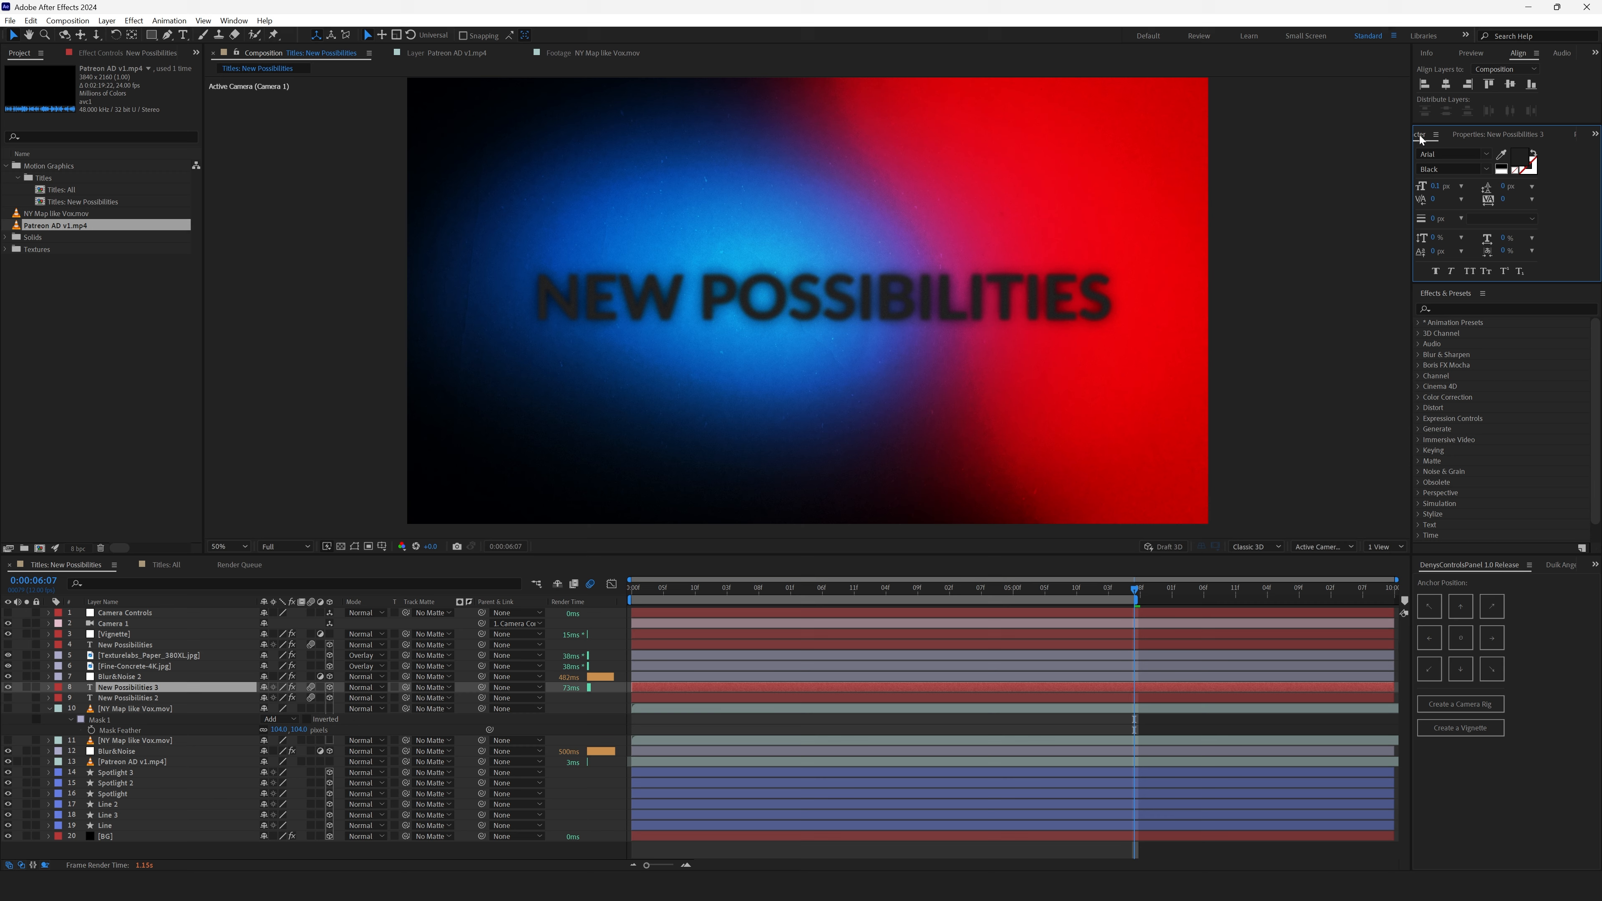
click(1522, 158)
drag(477, 549, 447, 519)
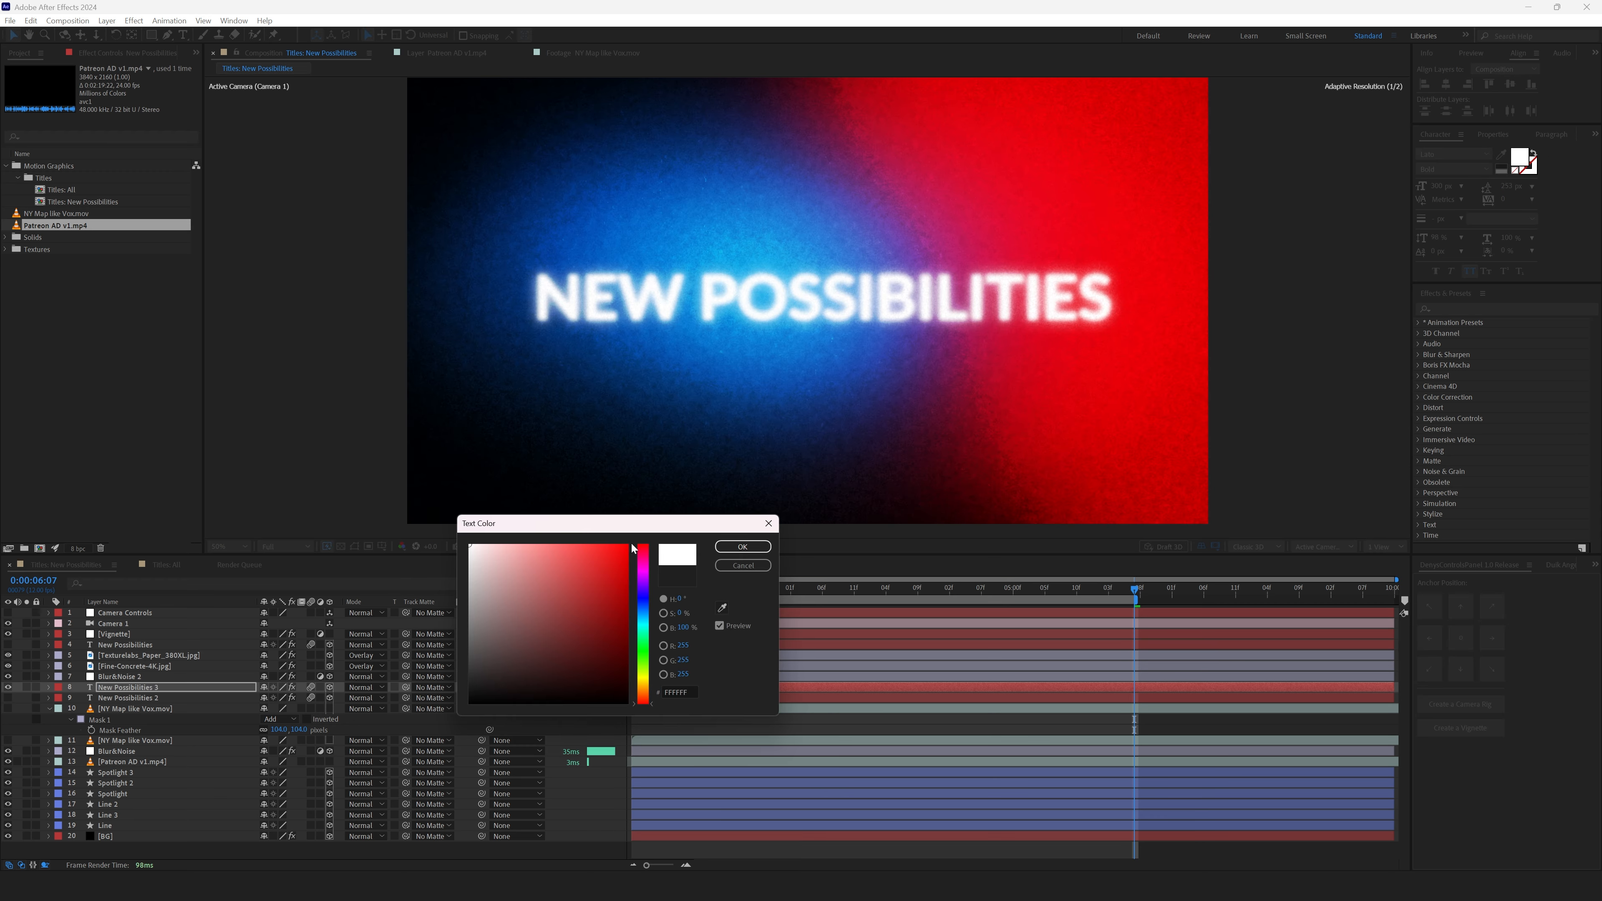
click(742, 545)
click(976, 589)
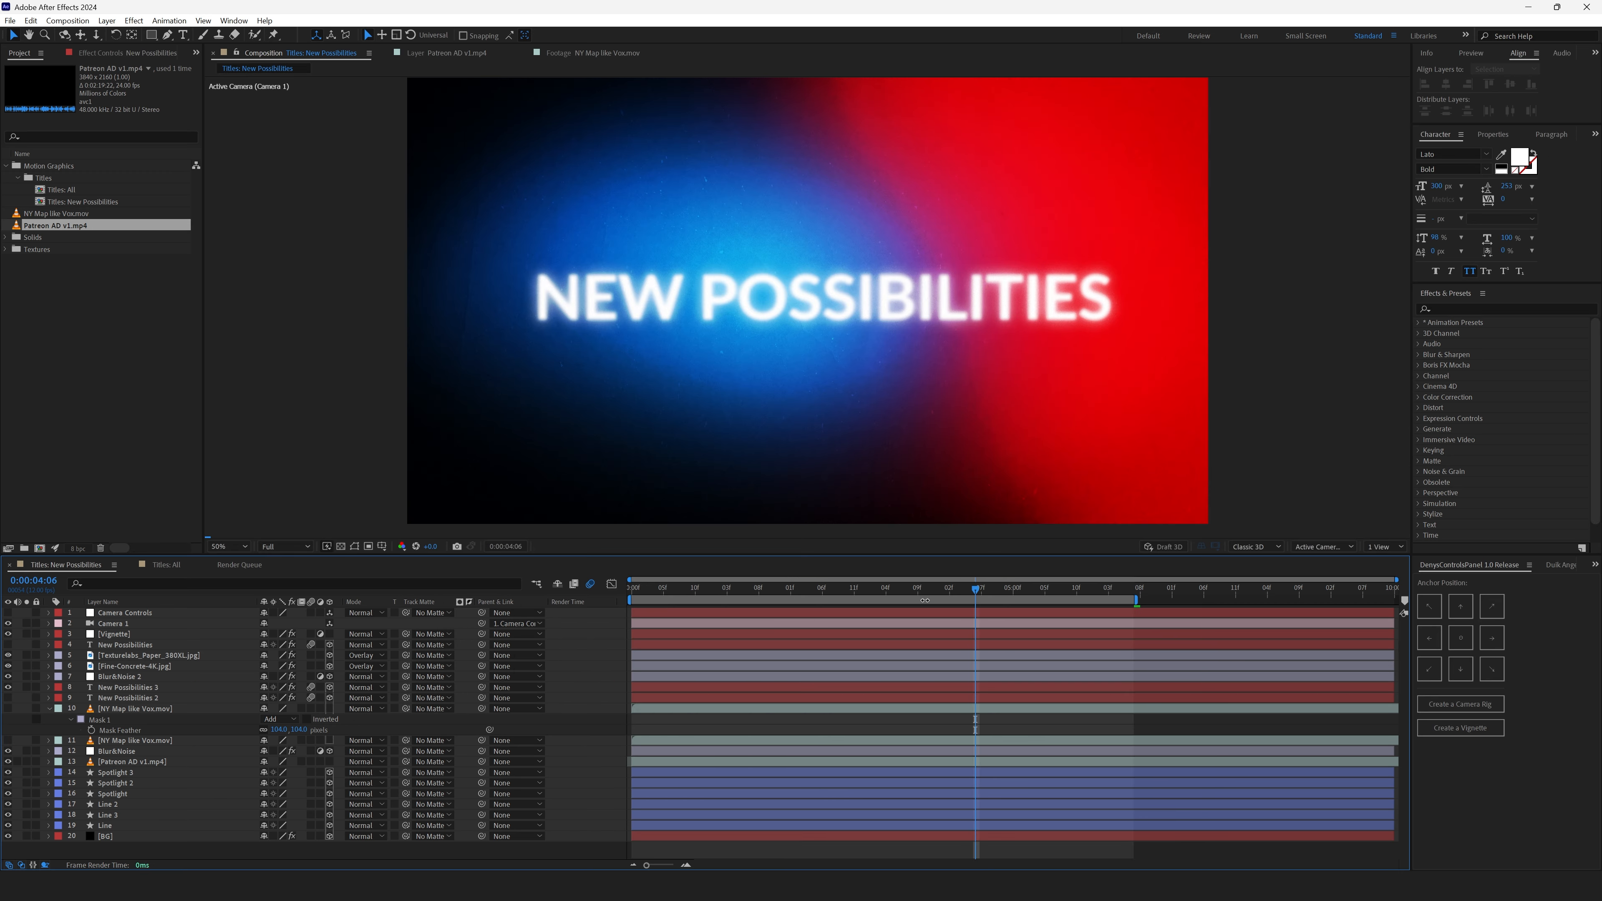
click(883, 591)
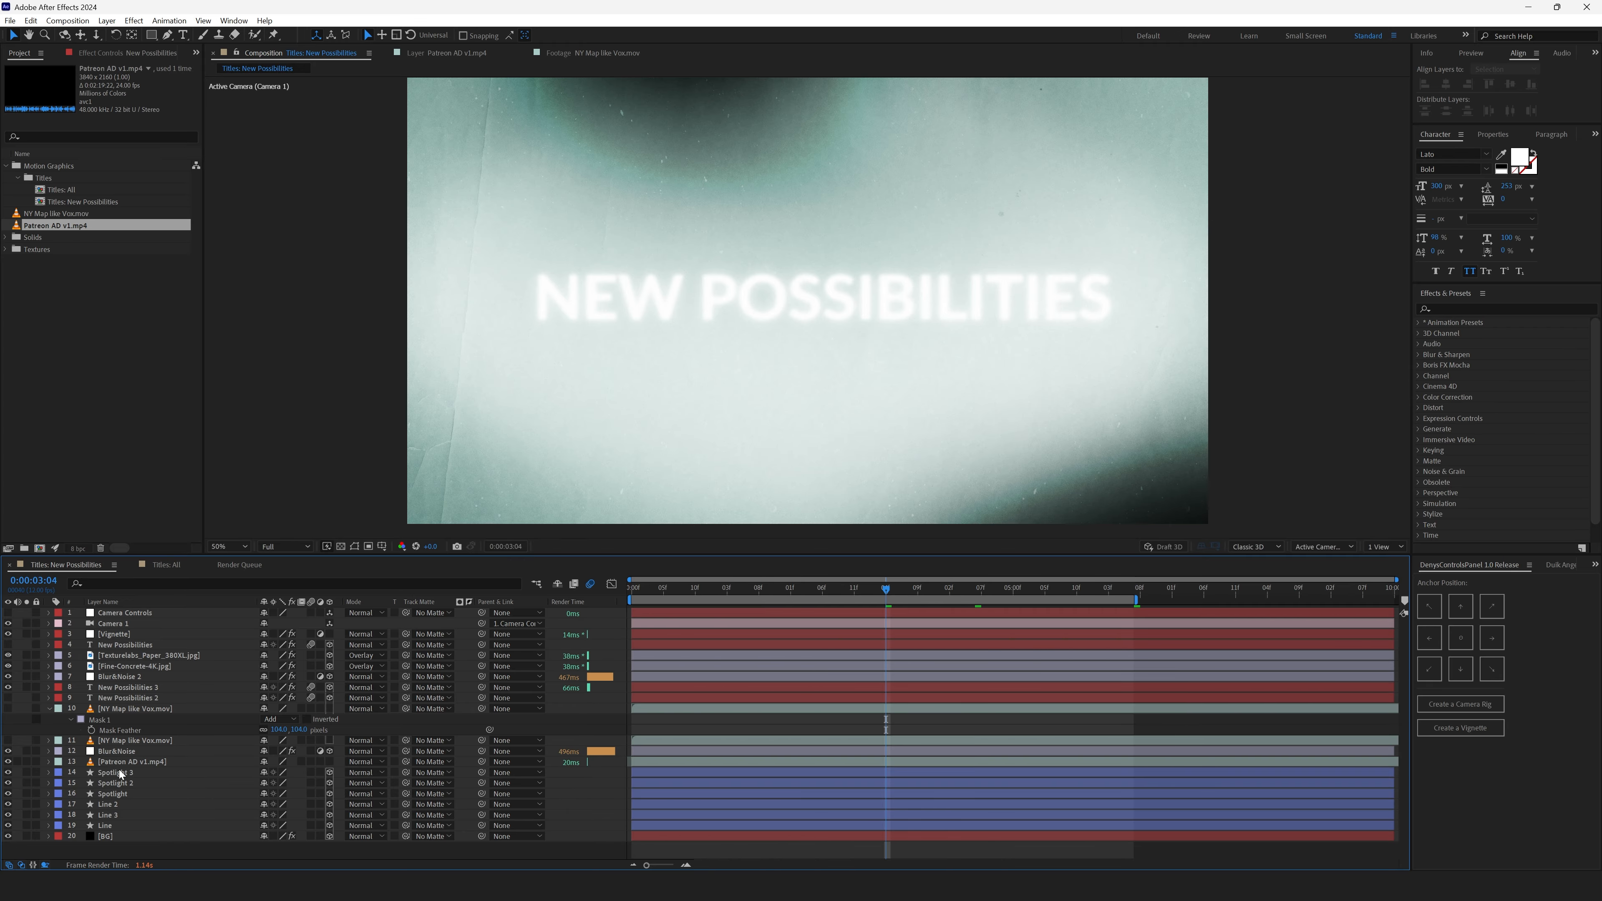